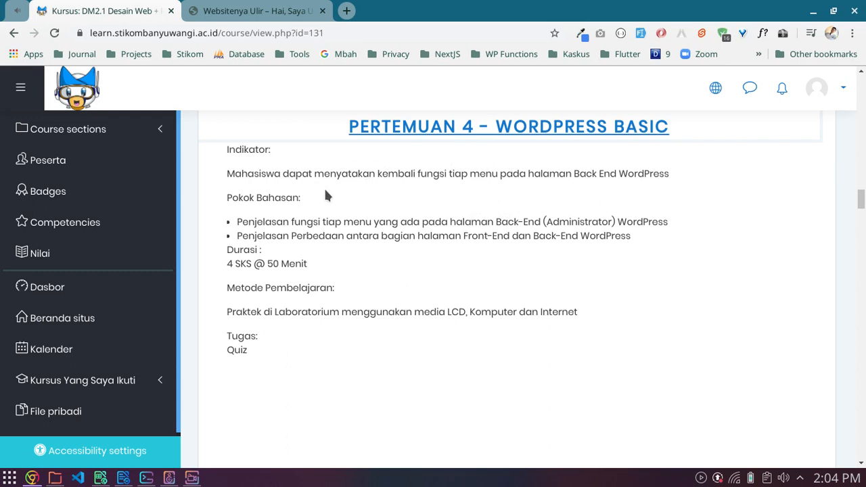
- Read the Pertemuan 4 WordPress Basic topics on the course page and continue to the Pertemuan 5 section
drag(301, 221, 569, 218)
drag(283, 236, 444, 235)
click(444, 235)
scroll(453, 233, down, 7)
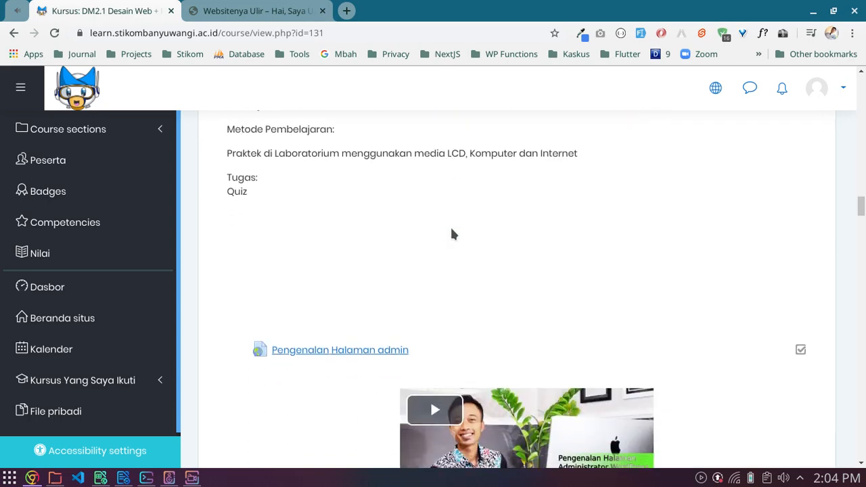
scroll(365, 222, down, 3)
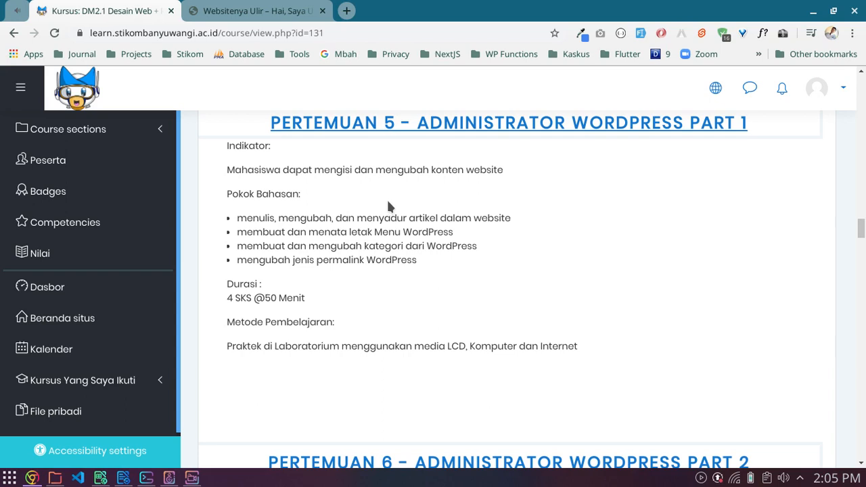
- Switch to the Websitenya Ulir site and look through the posts on its front page
click(252, 7)
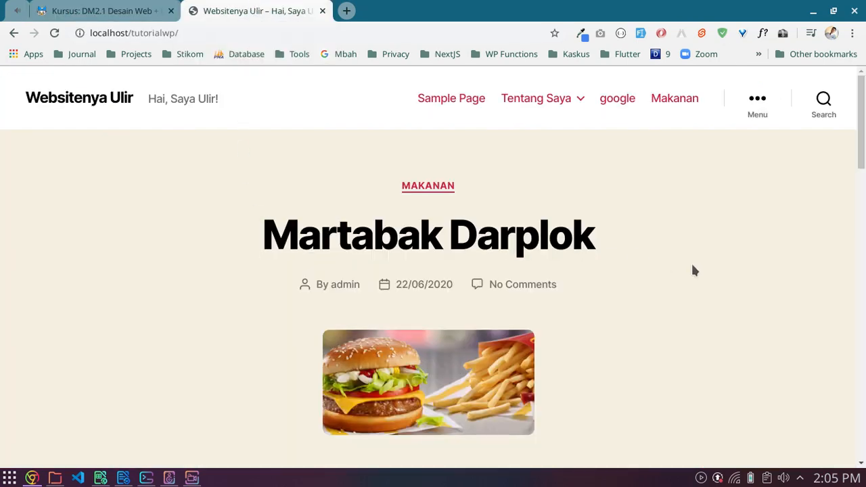
scroll(674, 269, down, 15)
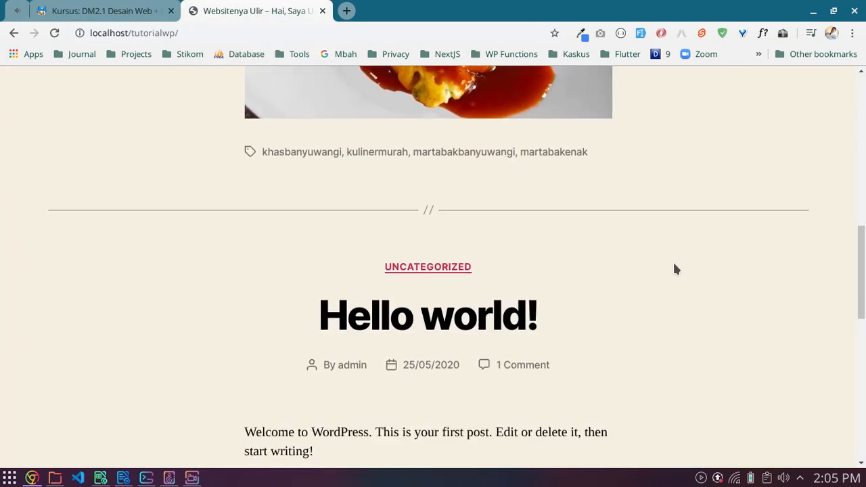
scroll(674, 270, up, 15)
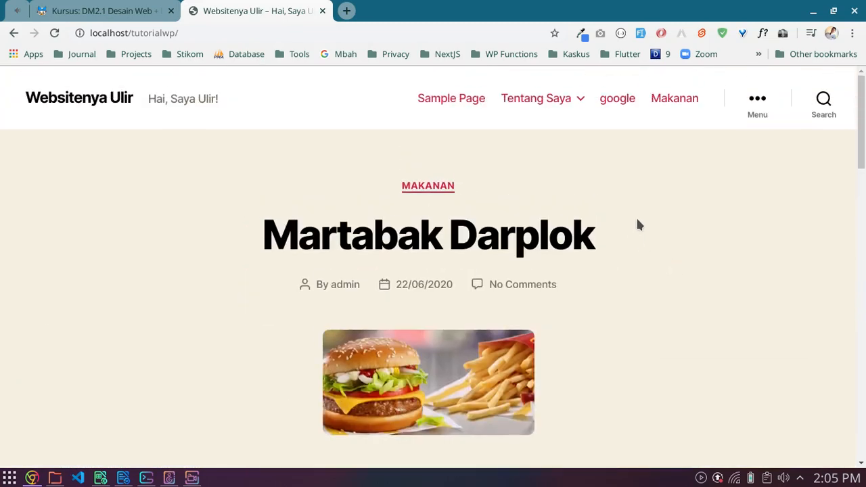
- Open the site's WordPress administration login page at localhost/tutorialwp/wp-admin
click(421, 31)
click(420, 31)
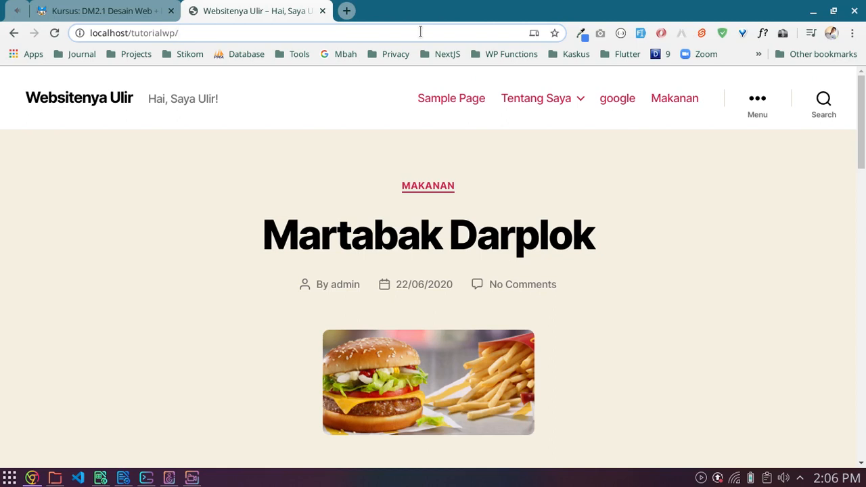
text(wp-ad,m)
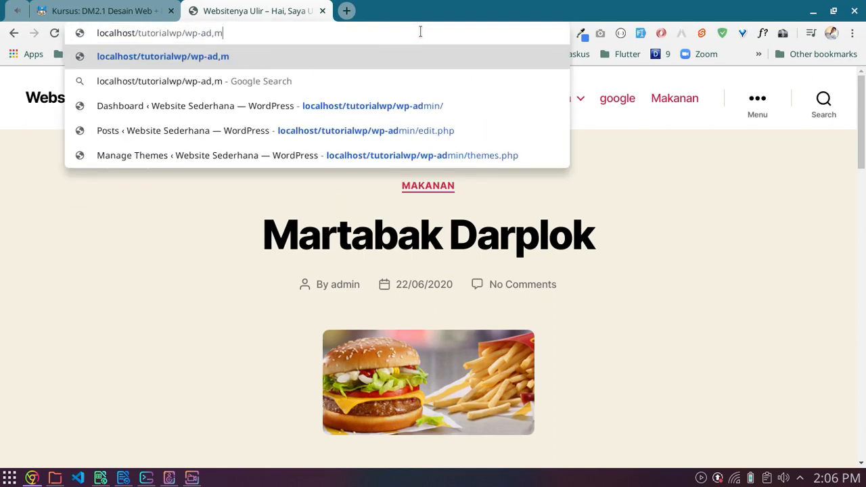
key(BackSpace)
key(BackSpace)
text(min)
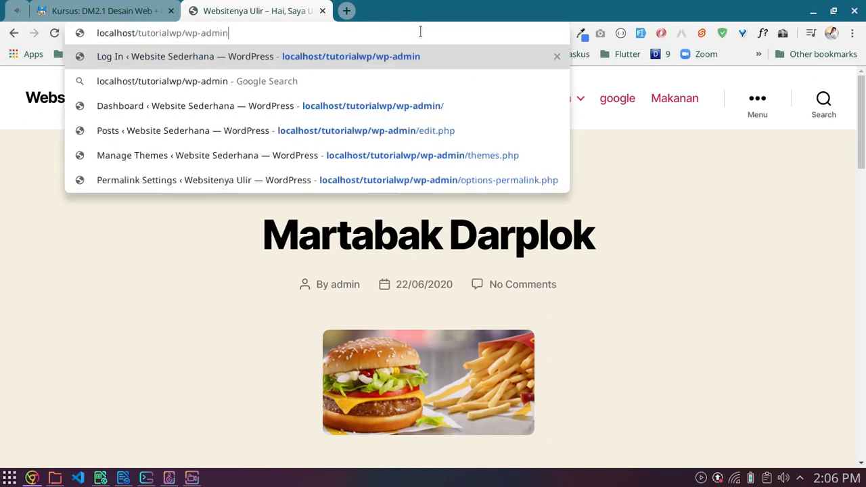
key(Return)
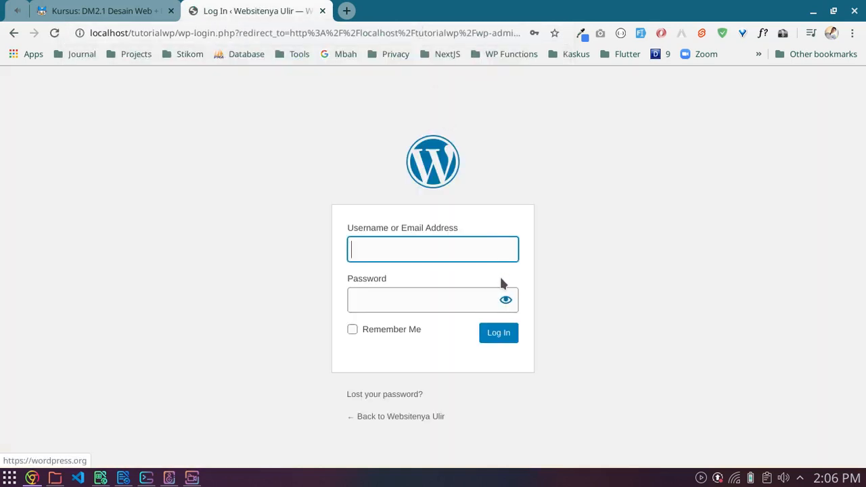
- Log in with the username admin and the account password, and dismiss the browser's offer to update the saved password
double_click(479, 253)
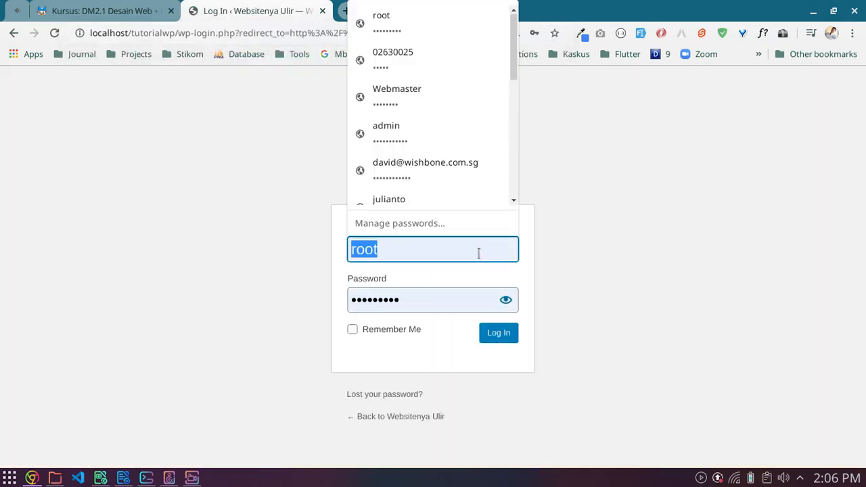
text(admin)
key(Tab)
text(a)
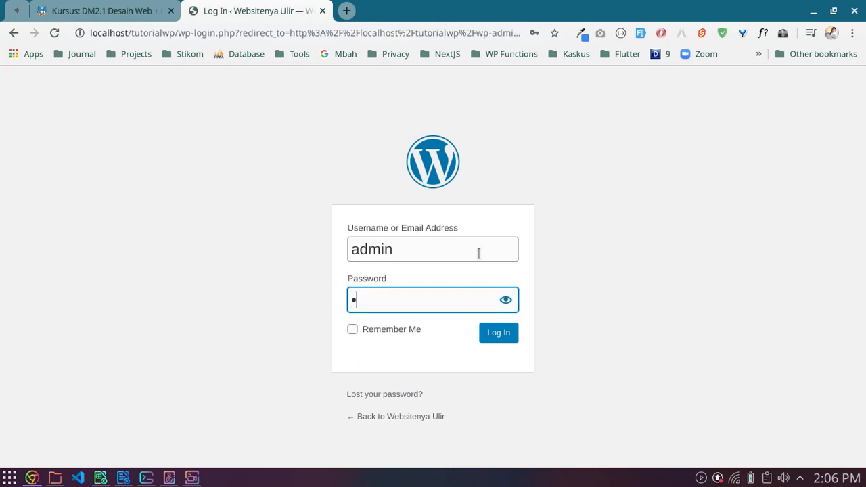
text(••••••••••)
key(Return)
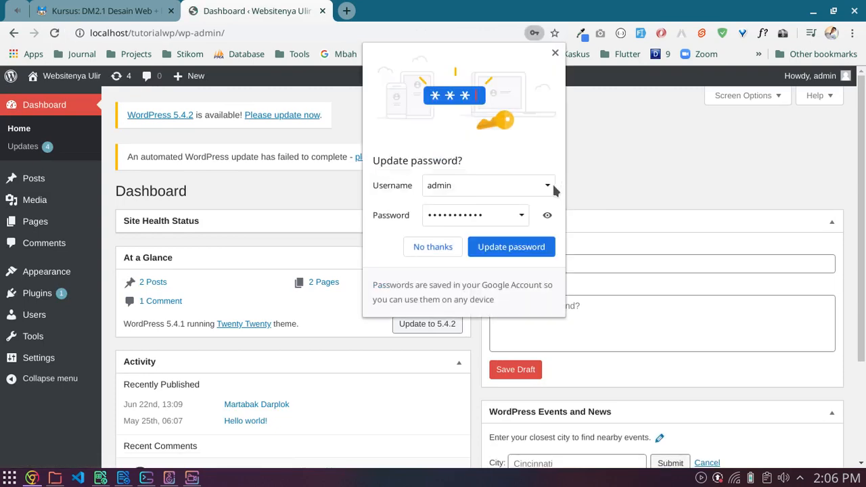
click(555, 52)
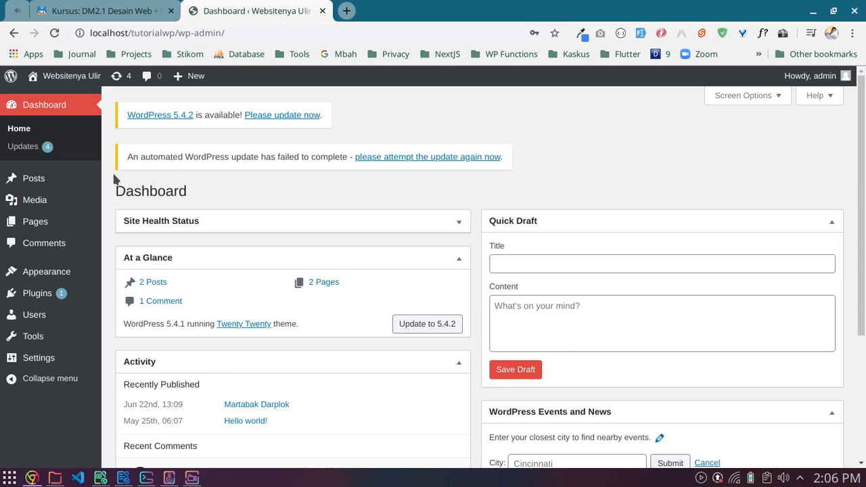
- Open the list of all posts and move the "Hello world!" post to the trash
mouse_move(70, 181)
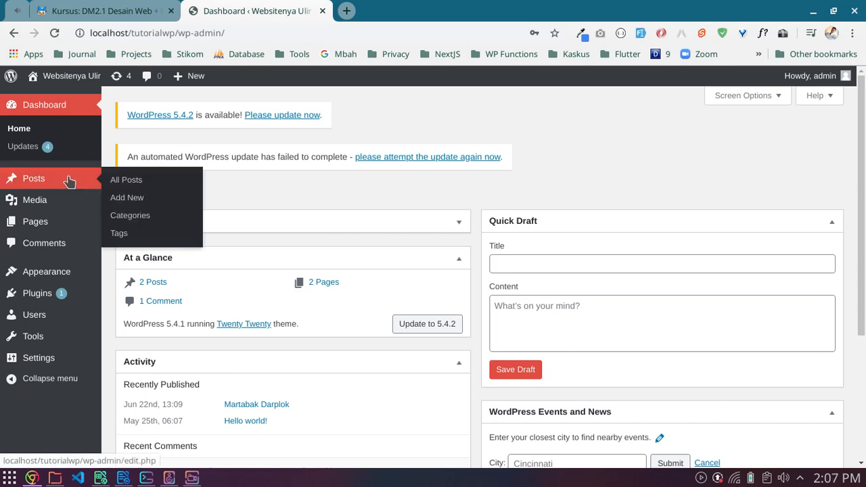
click(69, 181)
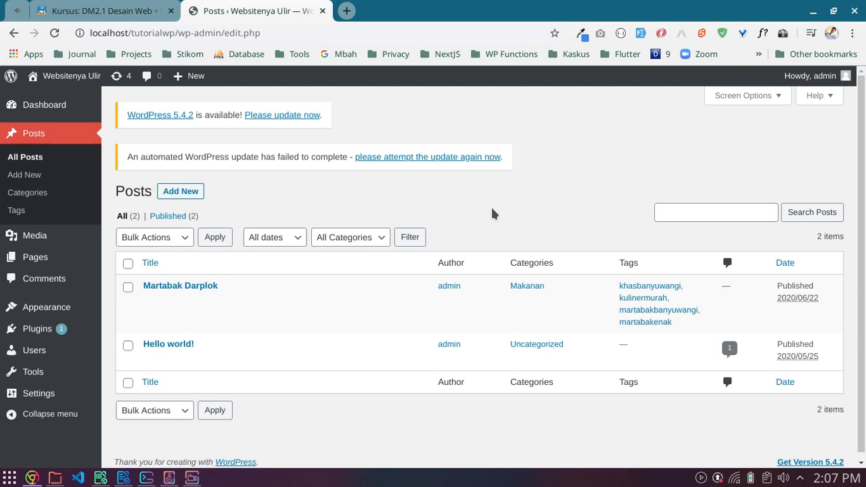
scroll(492, 214, down, 1)
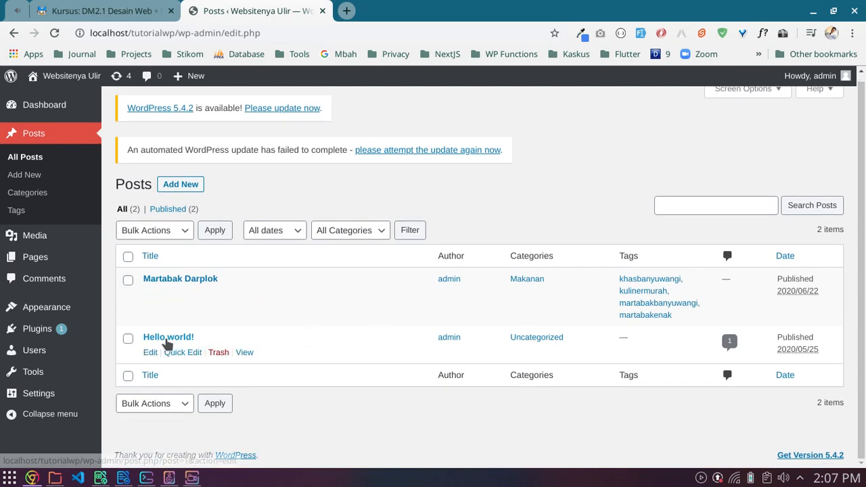
click(219, 352)
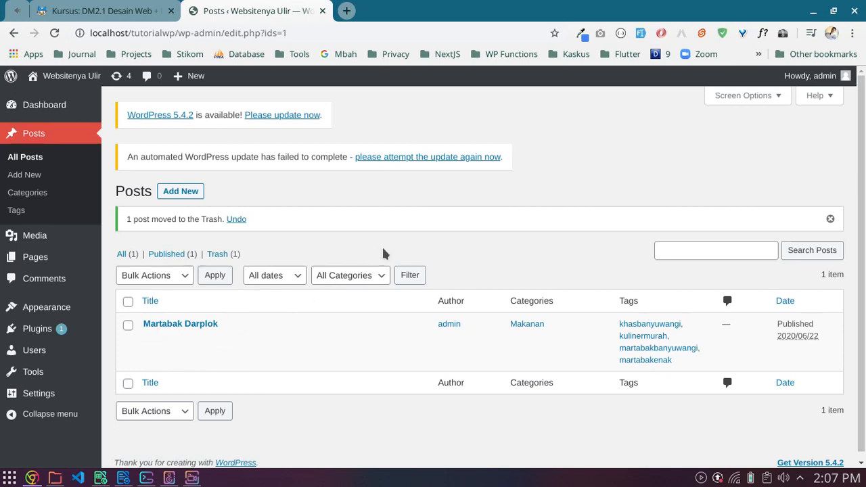
- View the trashed posts and check the actions offered for "Hello world!"
scroll(343, 255, down, 1)
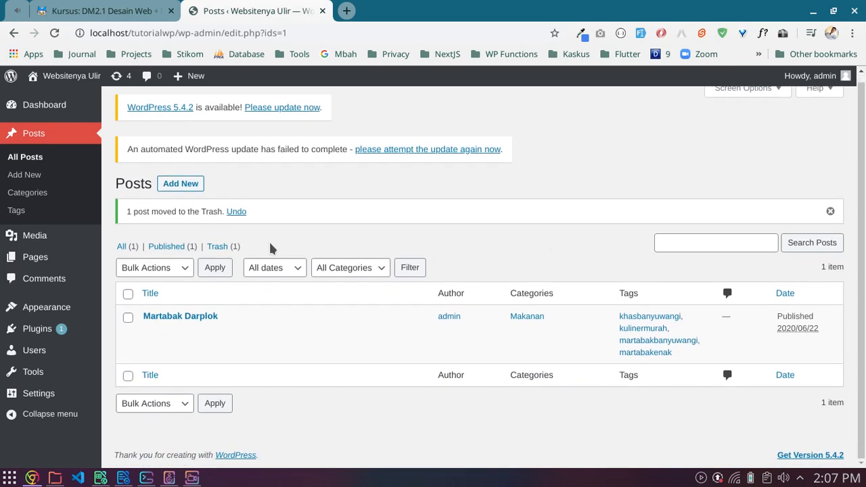
click(224, 248)
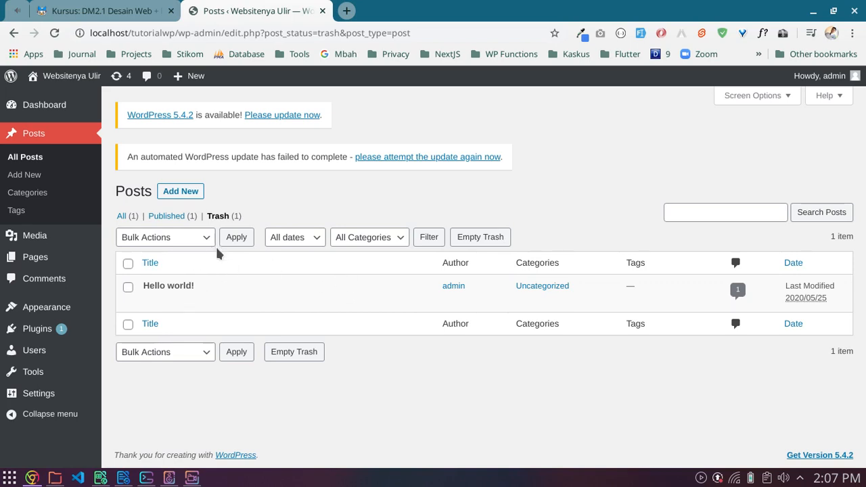
mouse_move(178, 282)
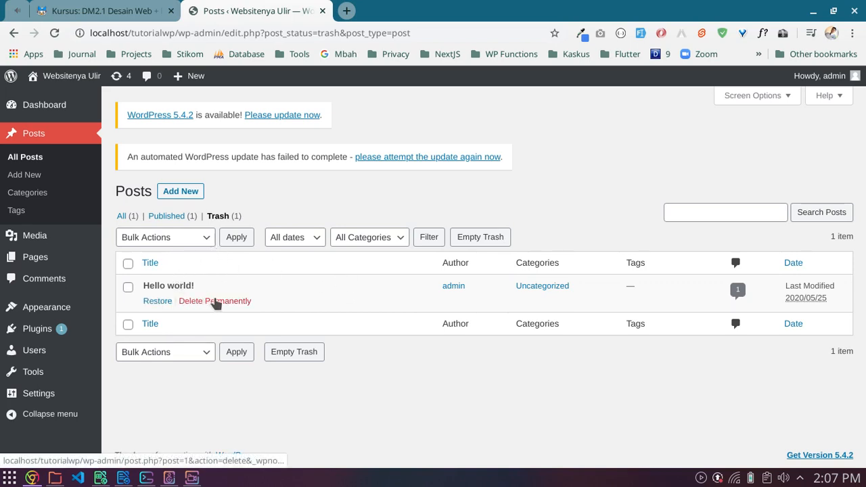
- Return to the full list of posts and start a new post
click(130, 217)
mouse_move(166, 296)
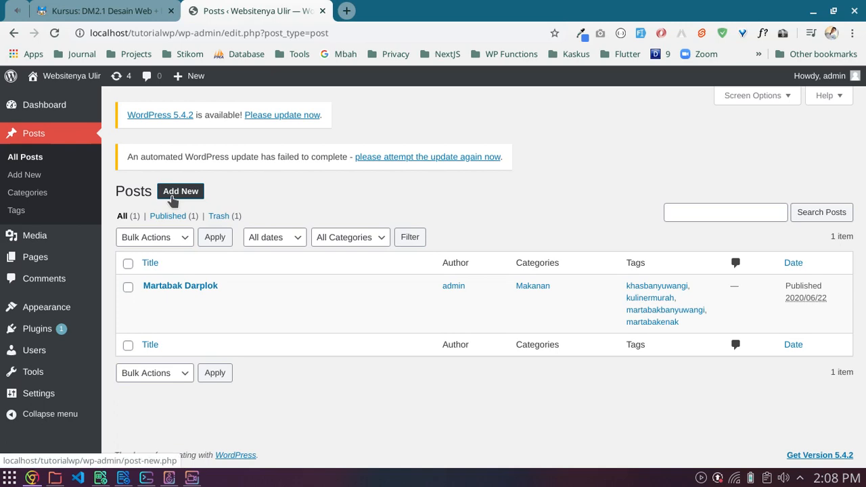
click(172, 195)
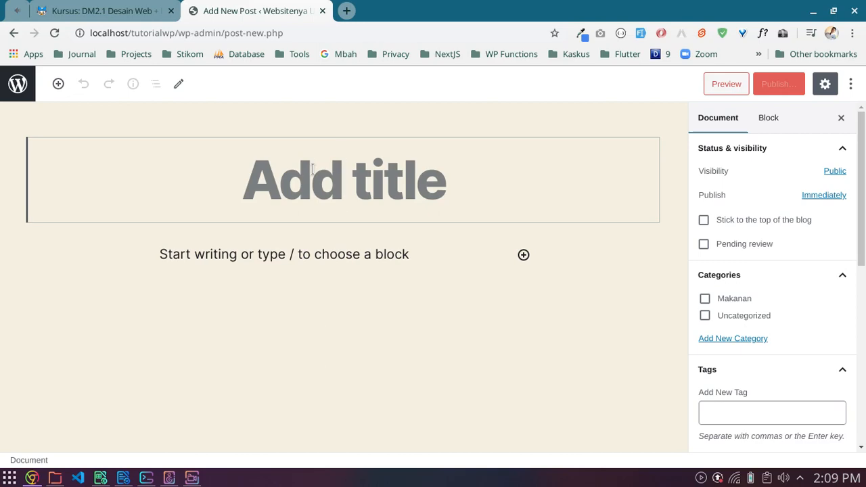
- Open Google in a new browser tab and search for "tutorial membuat ketupat"
click(346, 11)
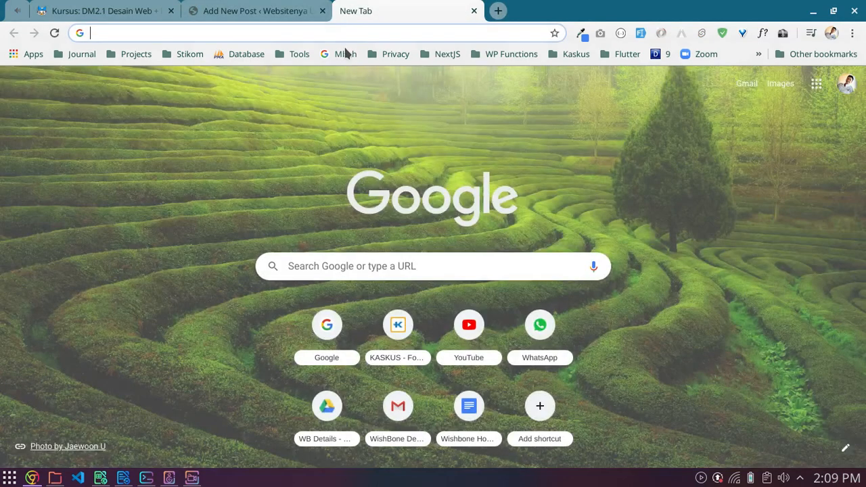
click(345, 55)
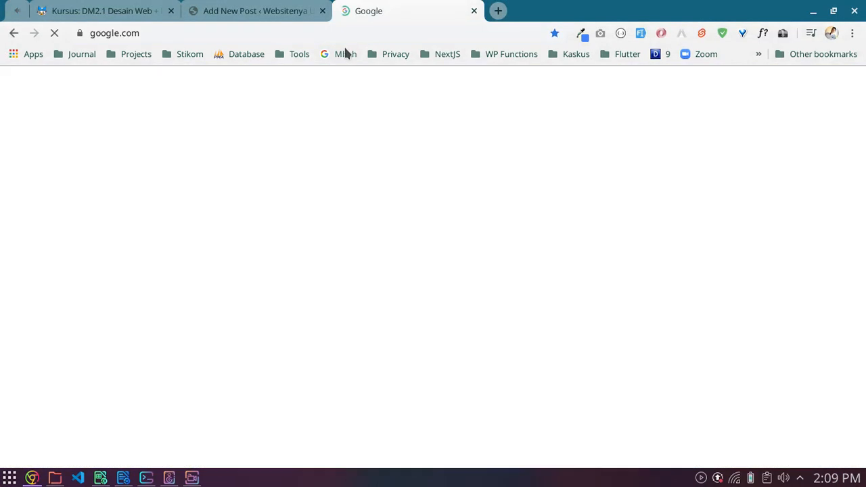
click(327, 256)
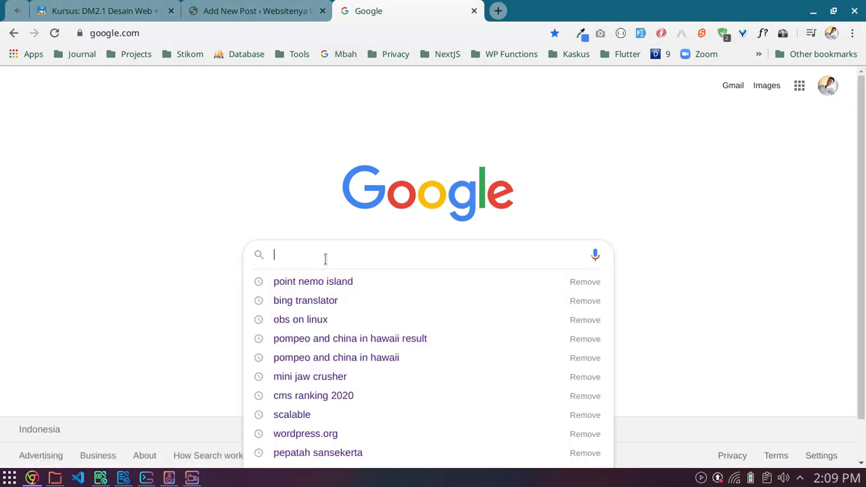
text(tutorial )
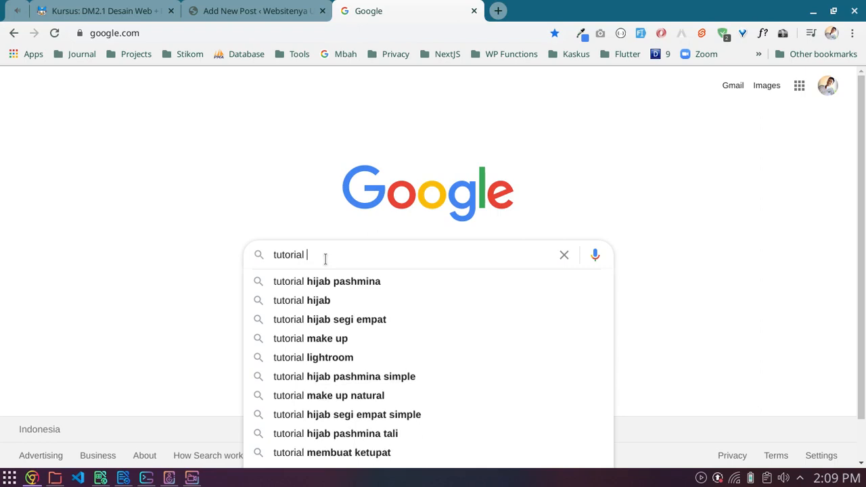
text(emm)
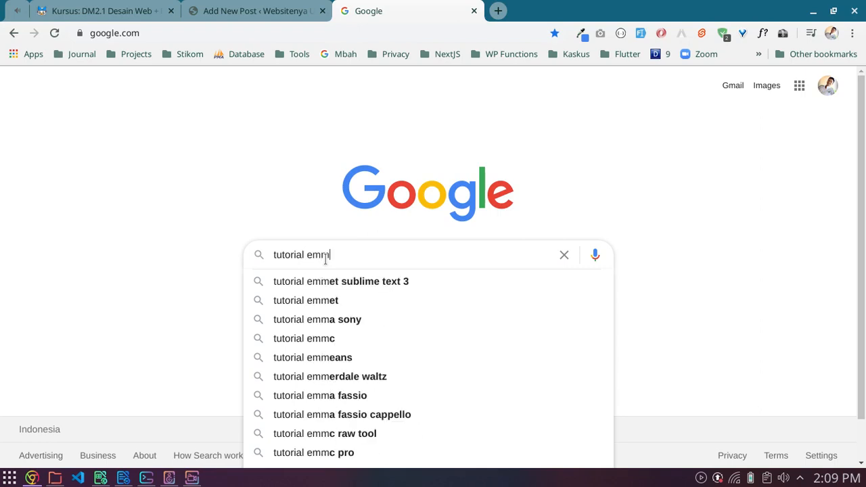
key(BackSpace)
key(BackSpace)
key(BackSpace)
text(membuat)
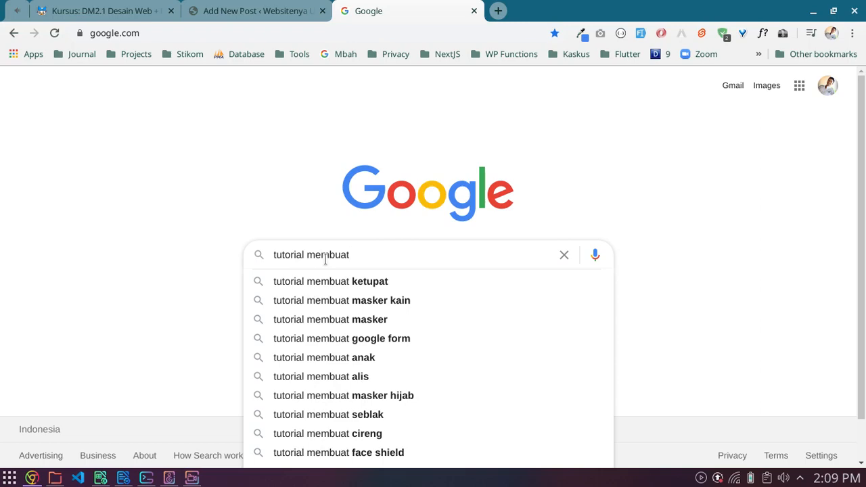
key(Down)
key(Return)
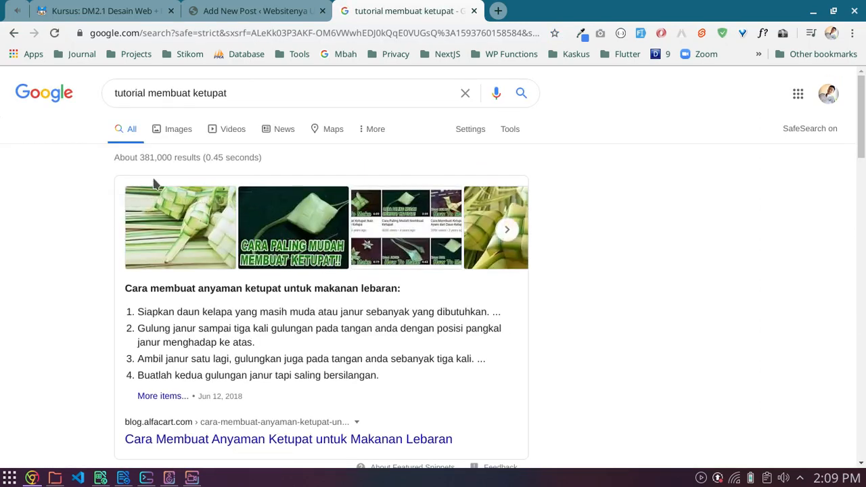
- Examine the search results for articles about making ketupat that could serve as a source for the post
scroll(153, 177, down, 4)
scroll(153, 177, down, 2)
scroll(145, 190, down, 3)
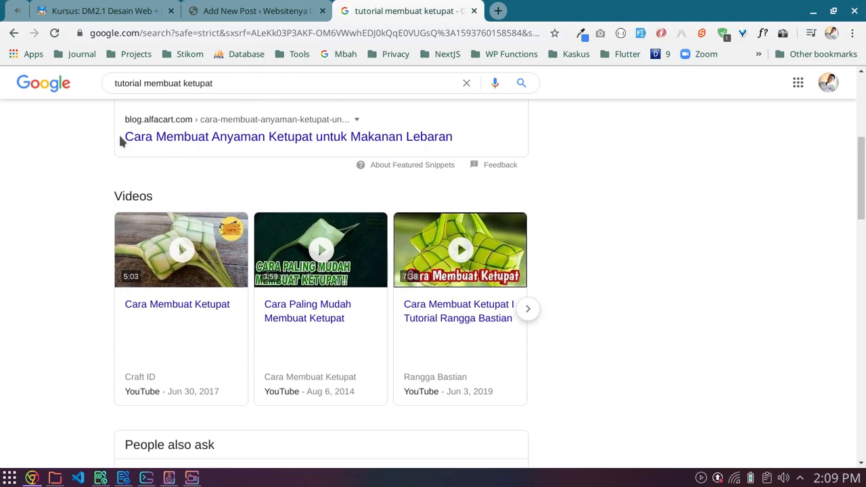
scroll(116, 143, down, 7)
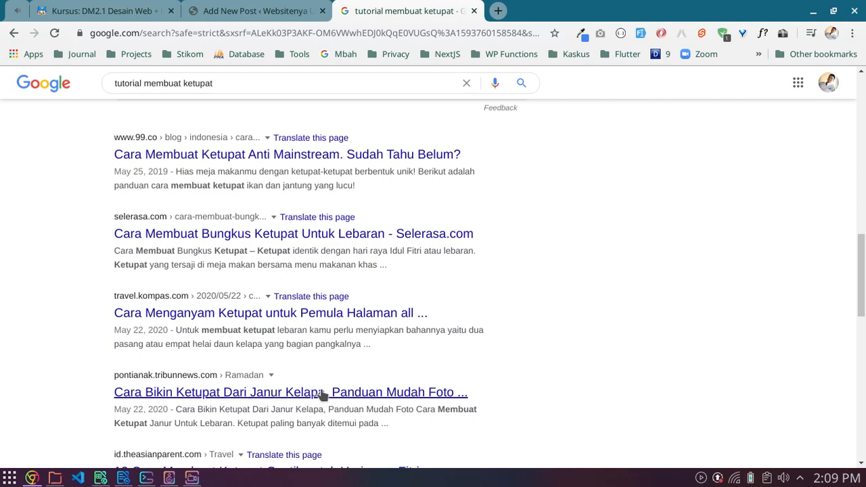
scroll(440, 396, down, 2)
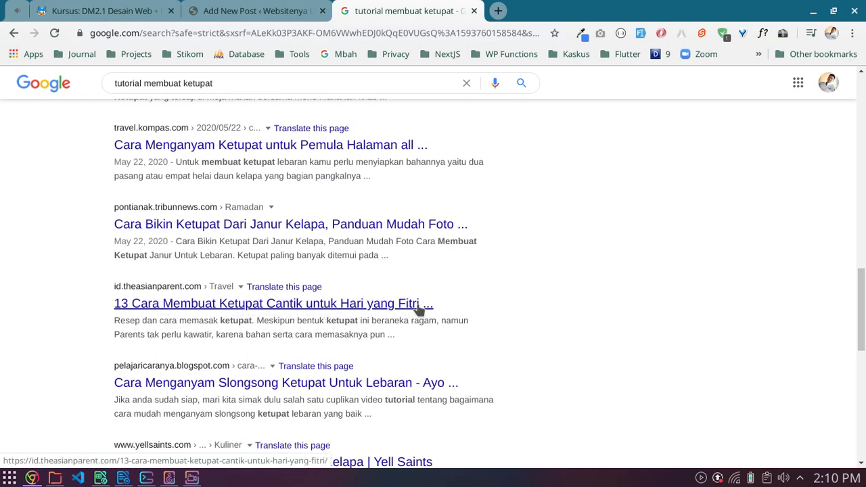
scroll(416, 305, up, 2)
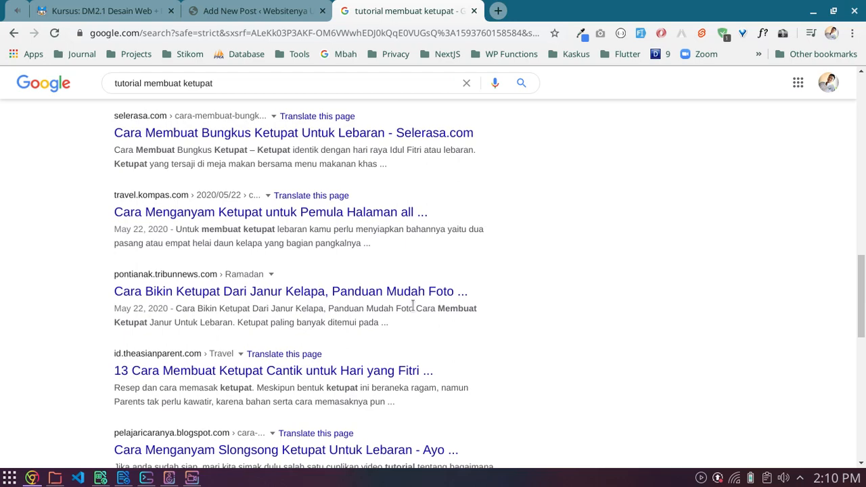
scroll(413, 306, up, 3)
scroll(413, 305, up, 4)
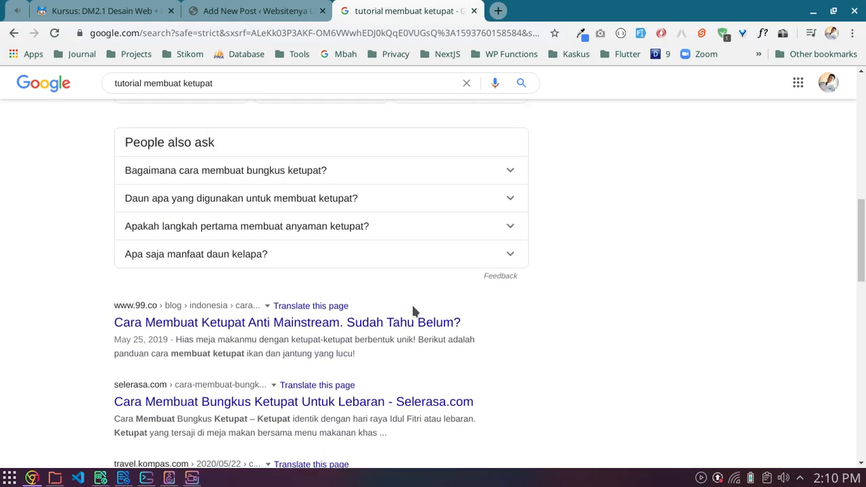
scroll(415, 311, up, 3)
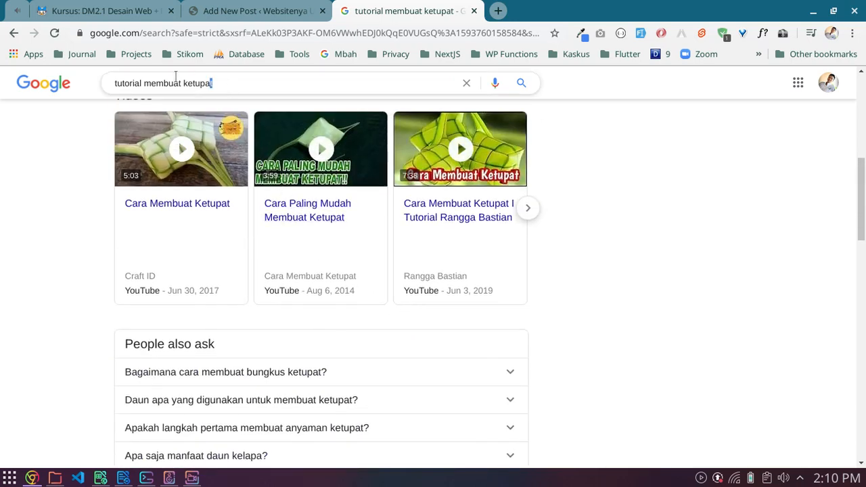
drag(215, 84, 110, 83)
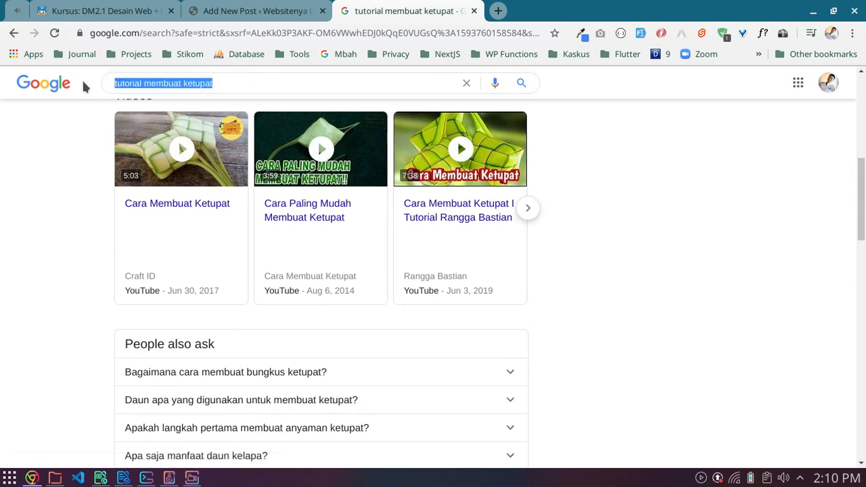
click(286, 77)
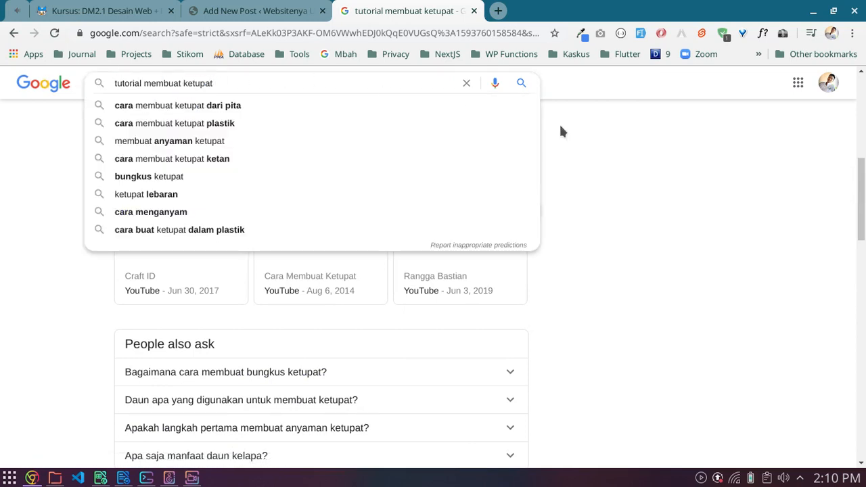
click(586, 135)
- Return to the new post and give it the title "Begini Cara Gampang Membuat Ketupat untuk Pemula"
click(281, 8)
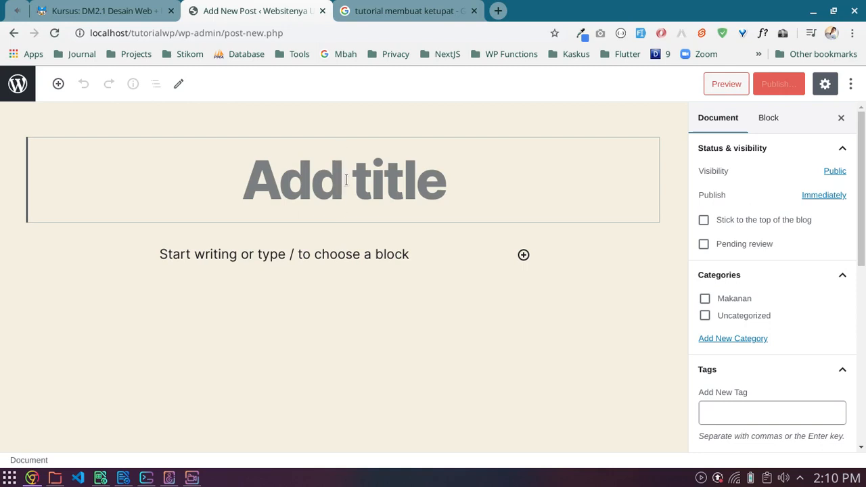
text(Gini)
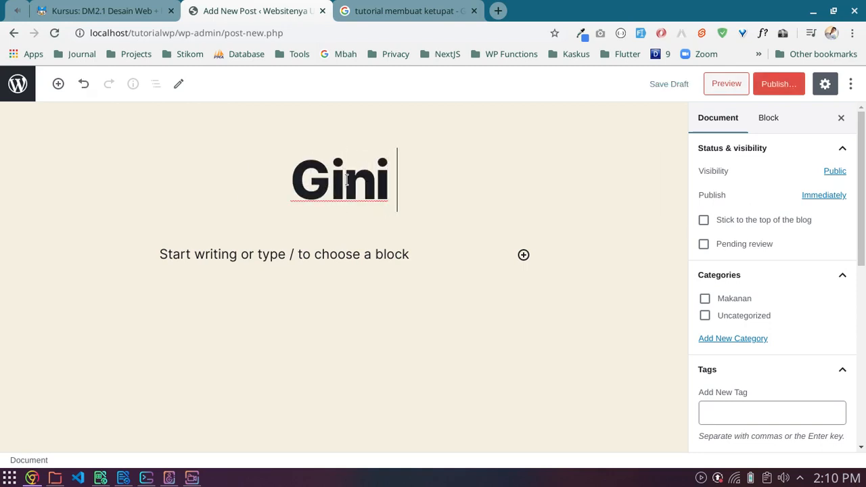
key(ctrl+a)
text(Begini Cara)
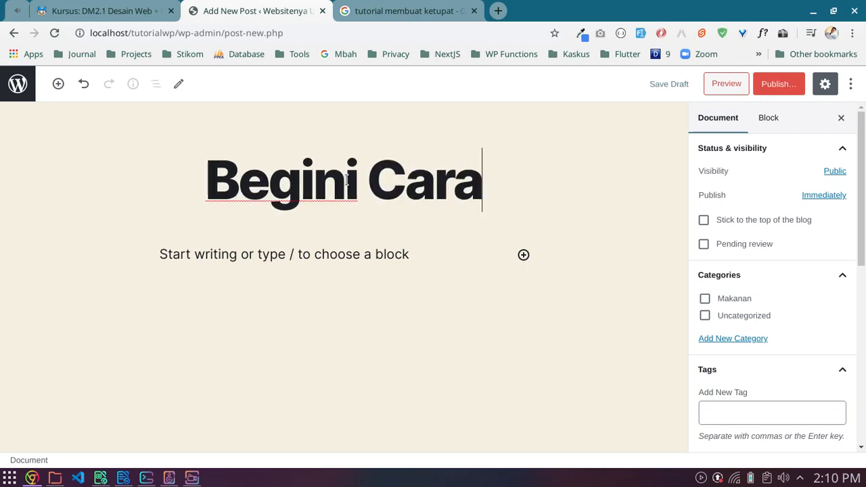
text( Gamba)
key(BackSpace)
key(BackSpace)
text(p)
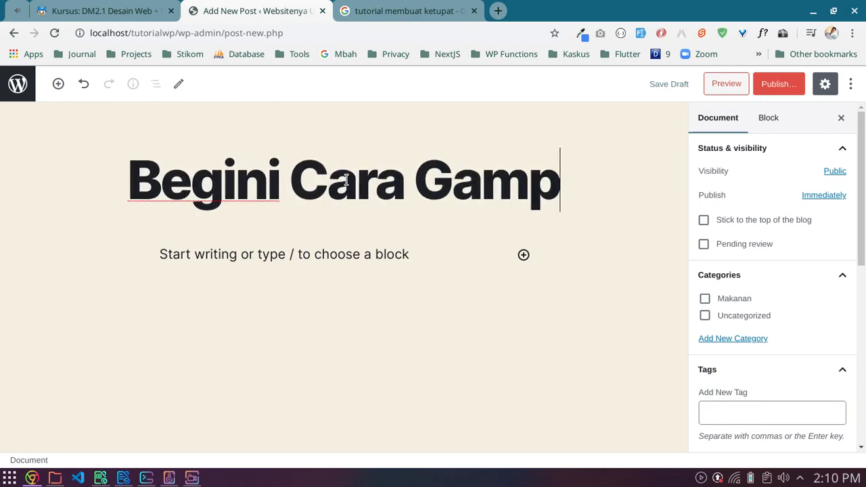
text(ang Membuat Ket)
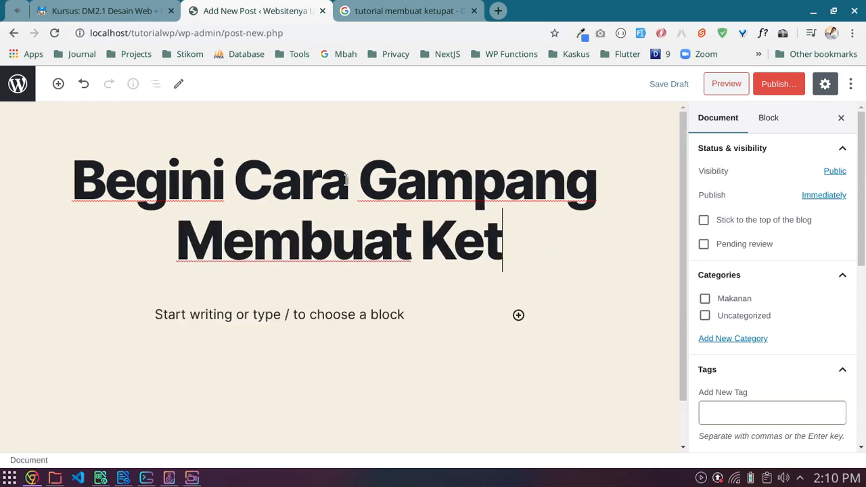
text(upat untu)
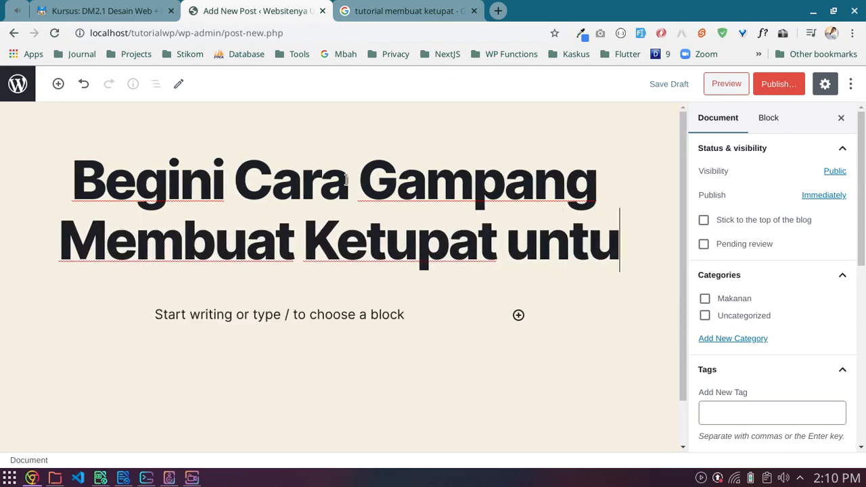
text(k Pemula)
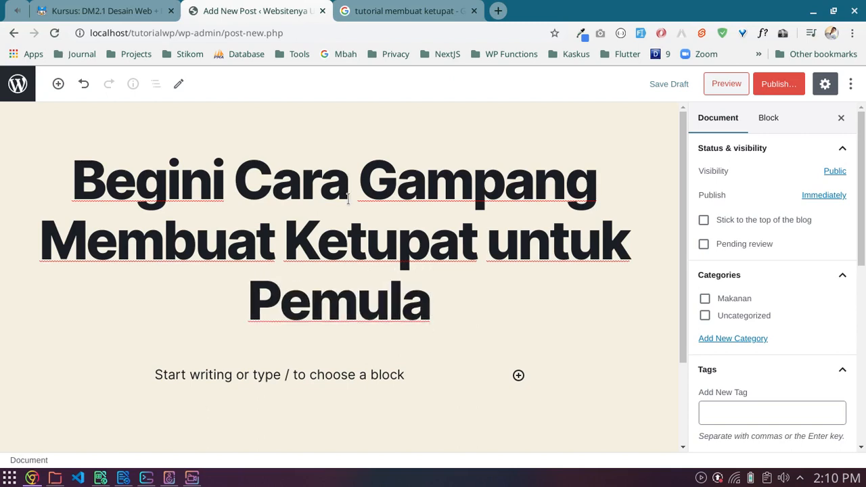
scroll(348, 199, down, 1)
scroll(348, 199, up, 1)
- Examine the Google results for ketupat tutorials and compare their headlines with the new post's title
key(ctrl+Tab)
scroll(349, 205, up, 3)
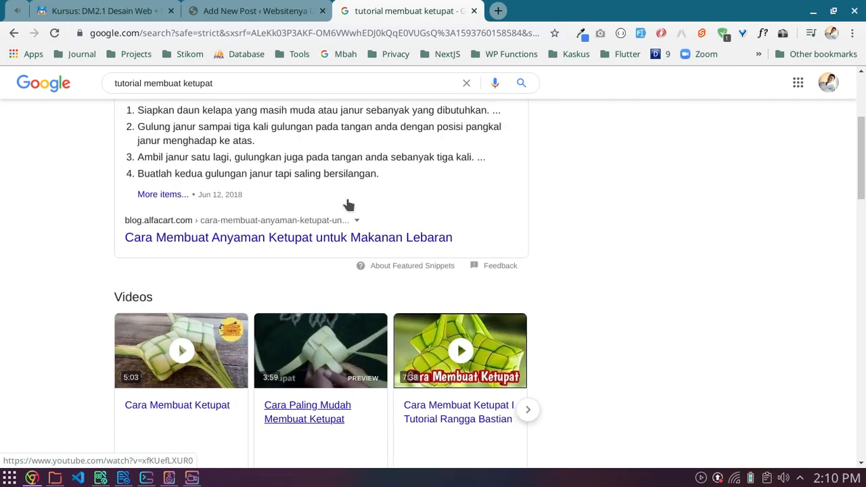
scroll(348, 204, up, 2)
scroll(349, 205, down, 4)
scroll(349, 204, down, 6)
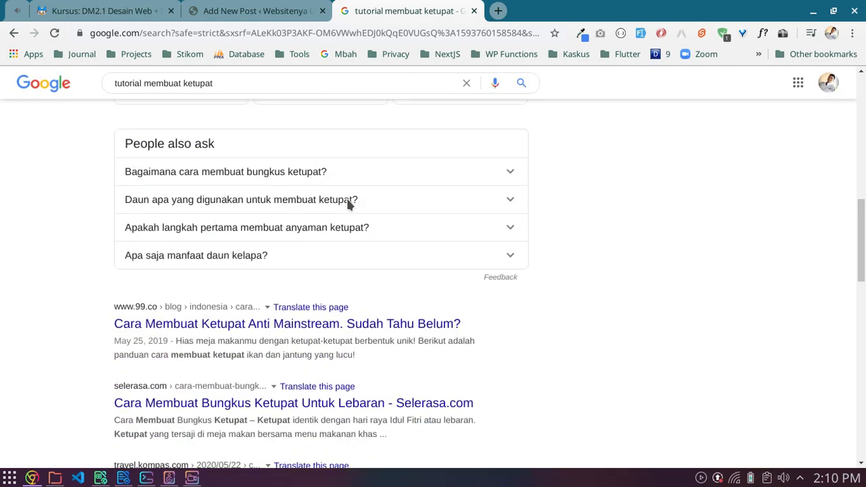
scroll(348, 205, up, 1)
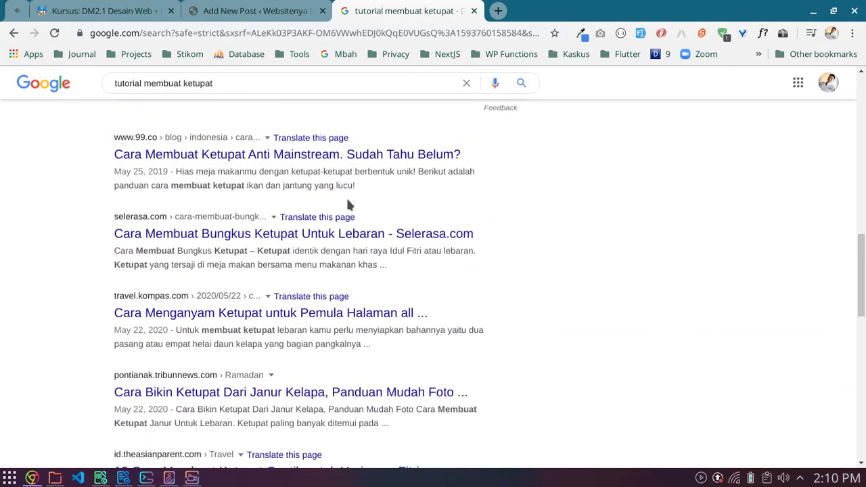
click(283, 13)
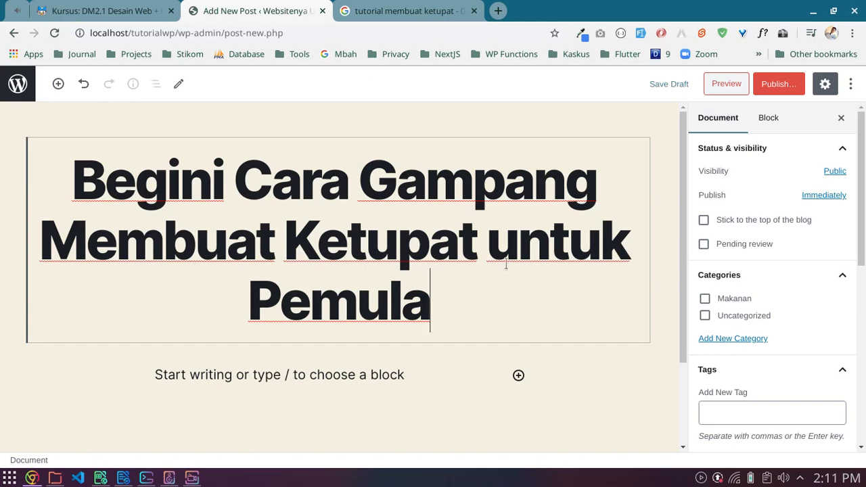
click(440, 5)
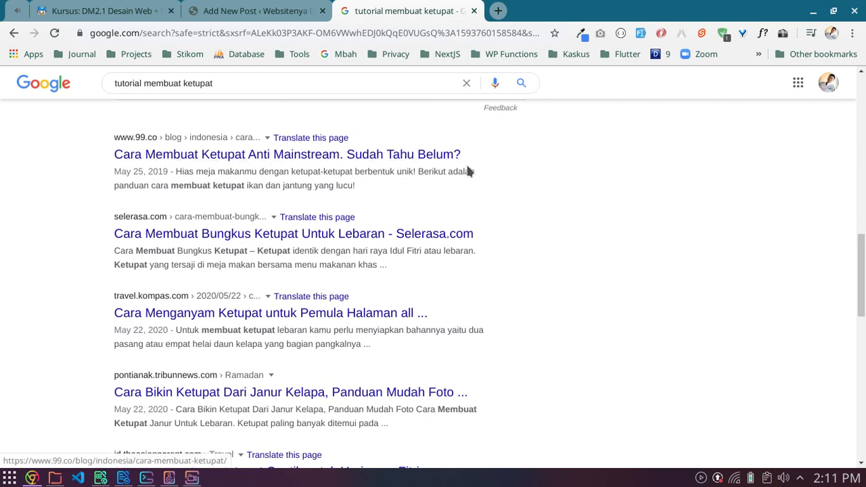
click(245, 10)
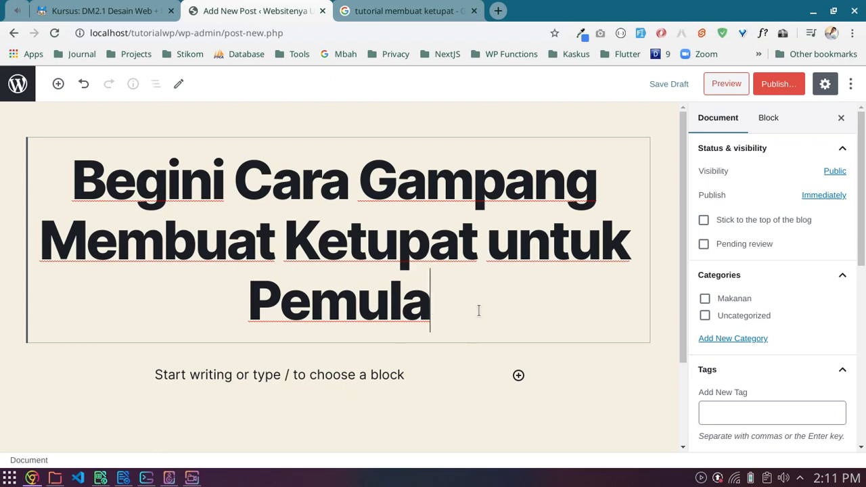
click(423, 8)
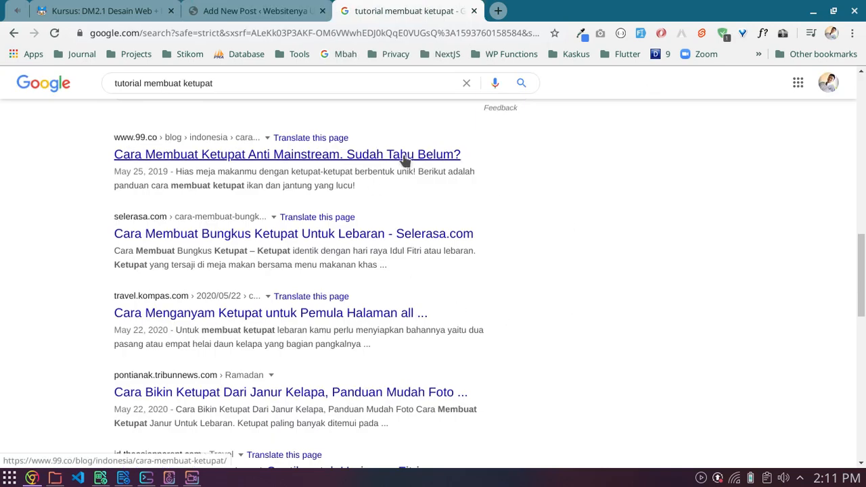
- Open the selerasa.com result "Cara Membuat Bungkus Ketupat Untuk Lebaran" in a new tab and look through its introduction
middle_click(338, 246)
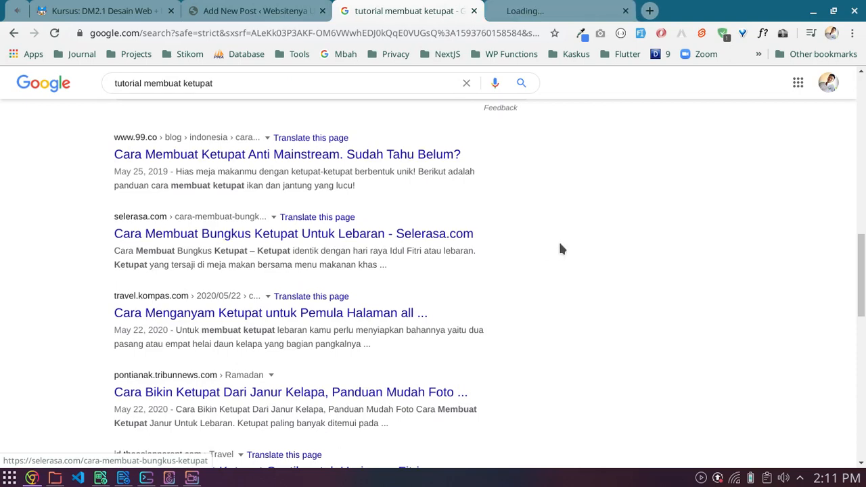
click(561, 10)
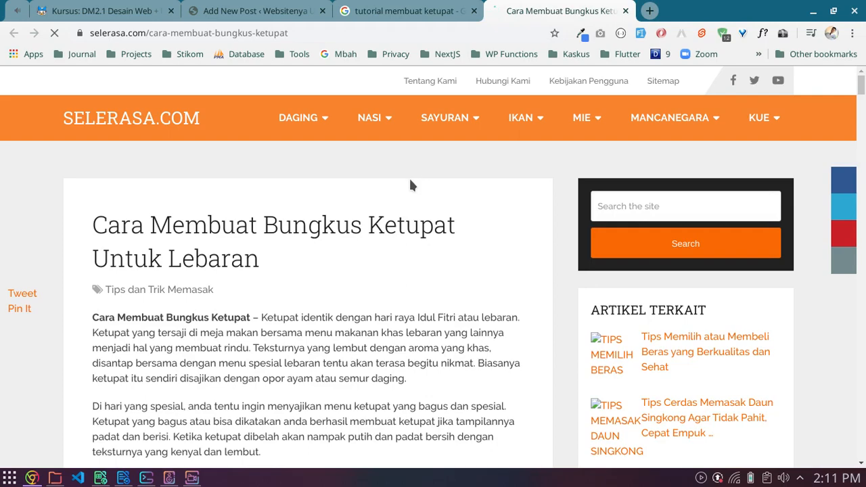
scroll(322, 236, down, 6)
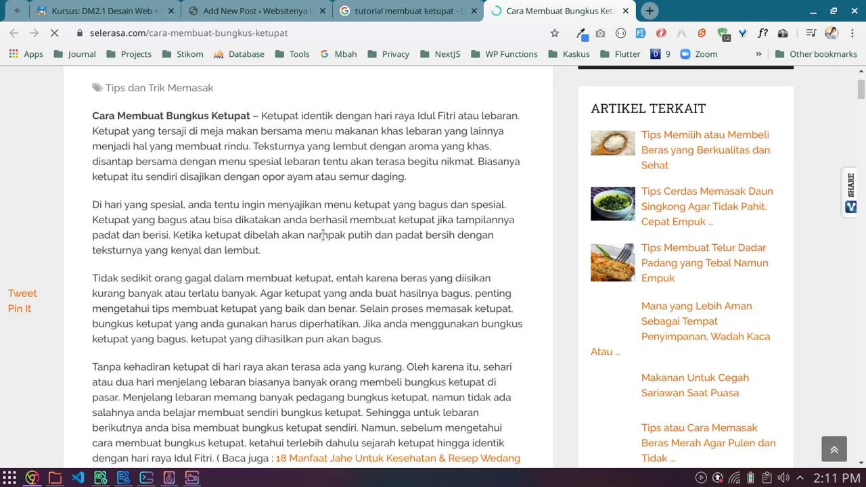
scroll(326, 233, up, 4)
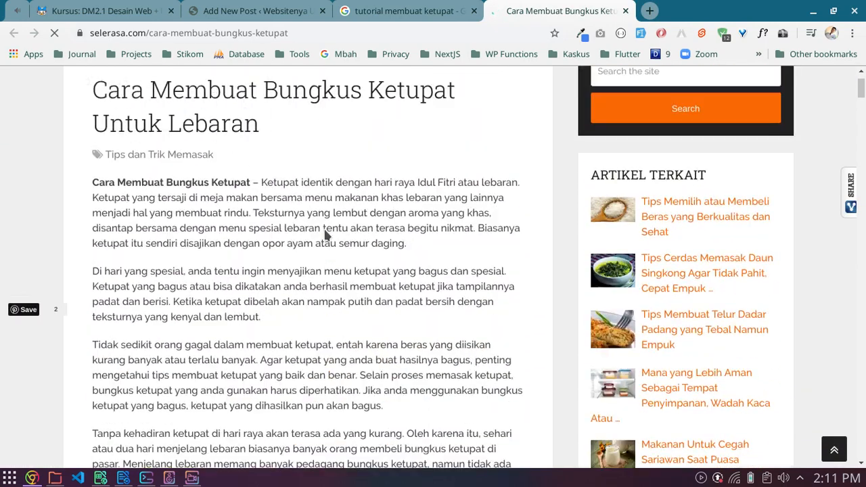
click(262, 54)
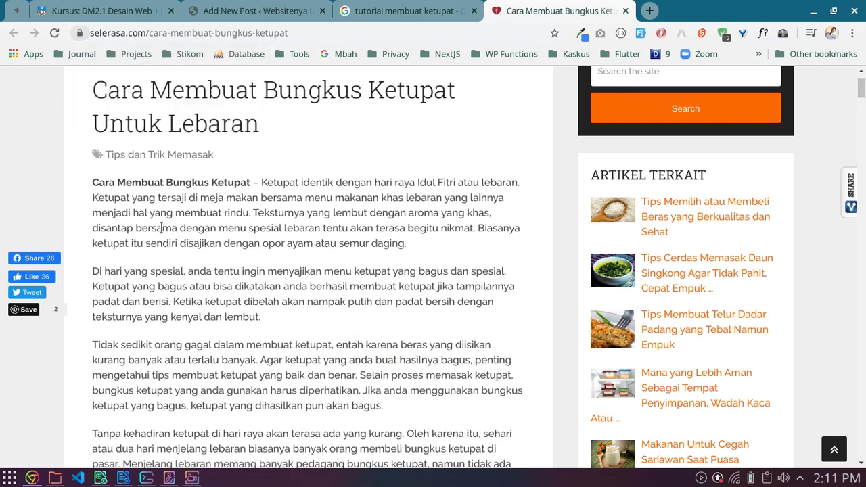
drag(140, 182, 513, 182)
click(269, 182)
drag(262, 182, 426, 248)
click(427, 249)
drag(263, 182, 437, 250)
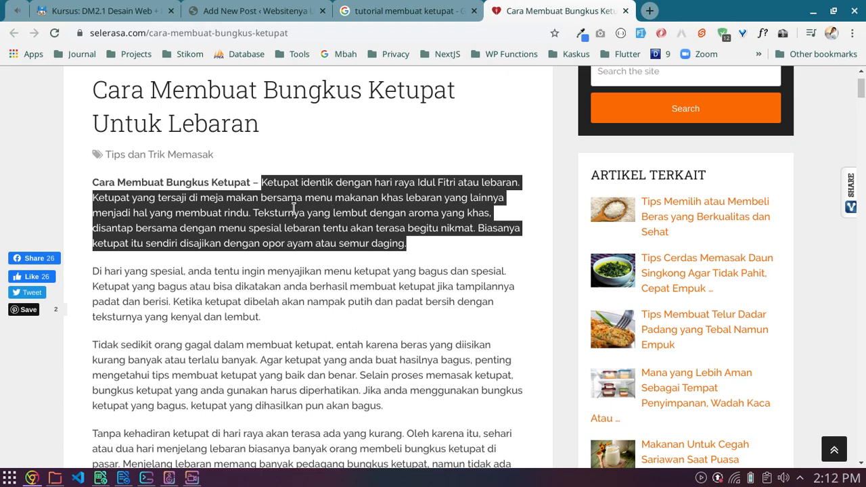
scroll(291, 206, down, 1)
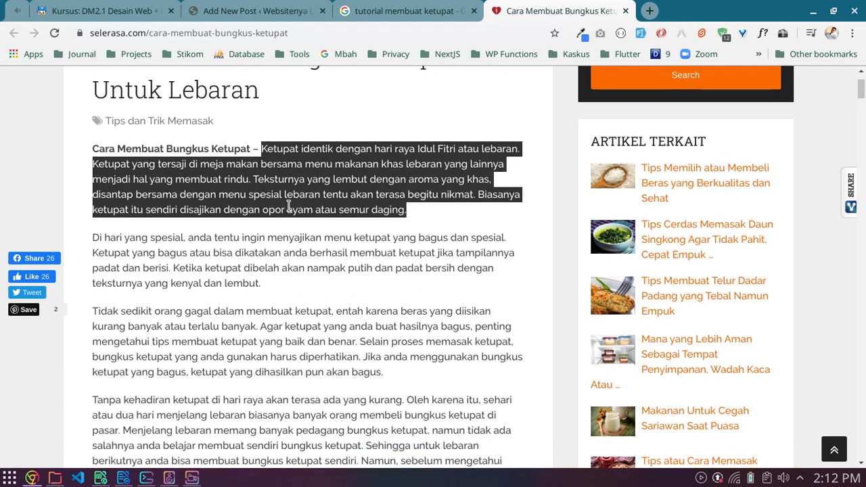
shift+click(265, 278)
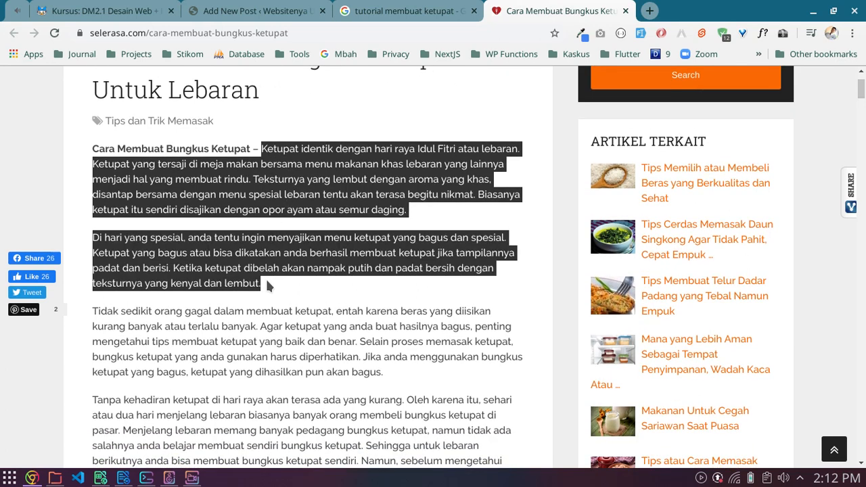
shift+click(404, 374)
click(403, 374)
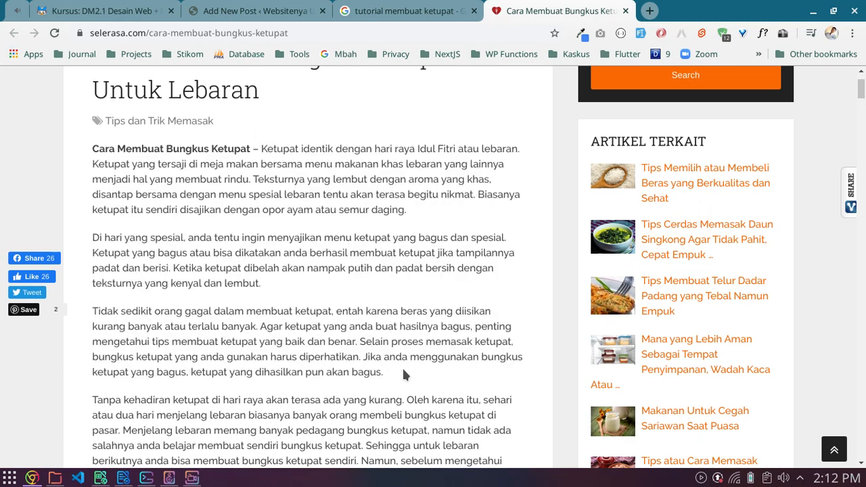
- Copy the article's first three paragraphs from "Ketupat identik" onward, leaving out the bold lead-in
drag(390, 371, 256, 149)
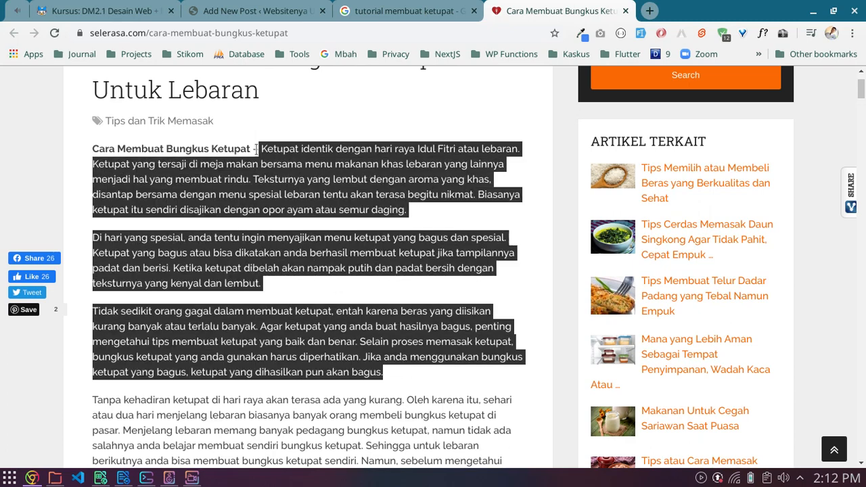
right_click(277, 156)
click(288, 160)
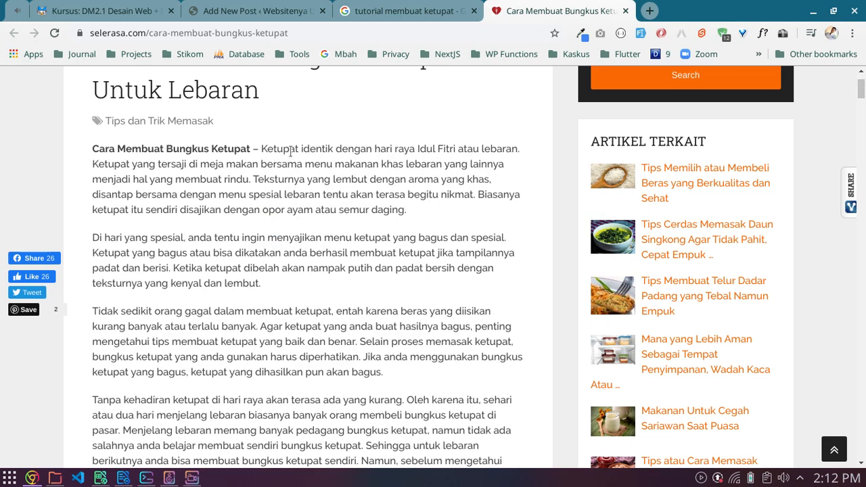
- Return to the WordPress post and paste the copied article text into the first body block
click(251, 11)
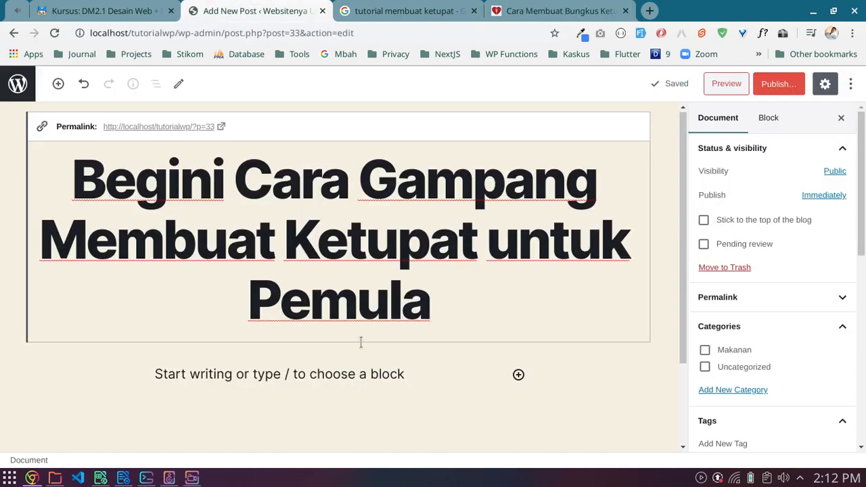
scroll(294, 293, down, 2)
click(296, 269)
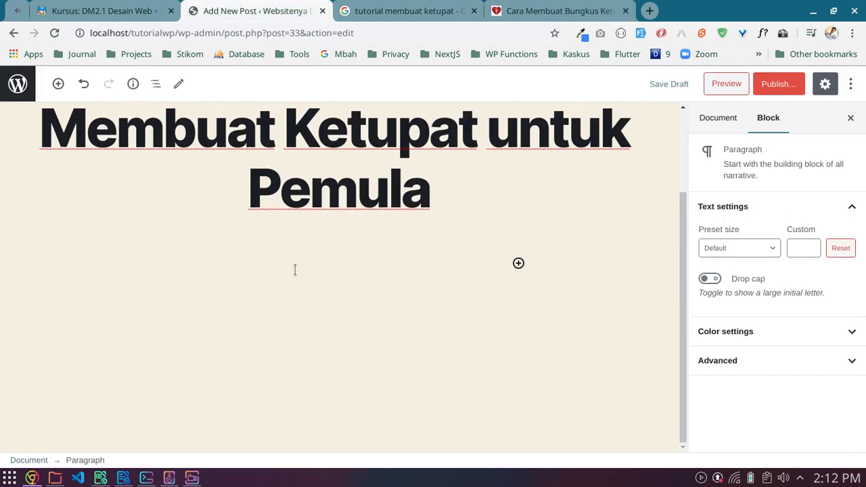
right_click(295, 269)
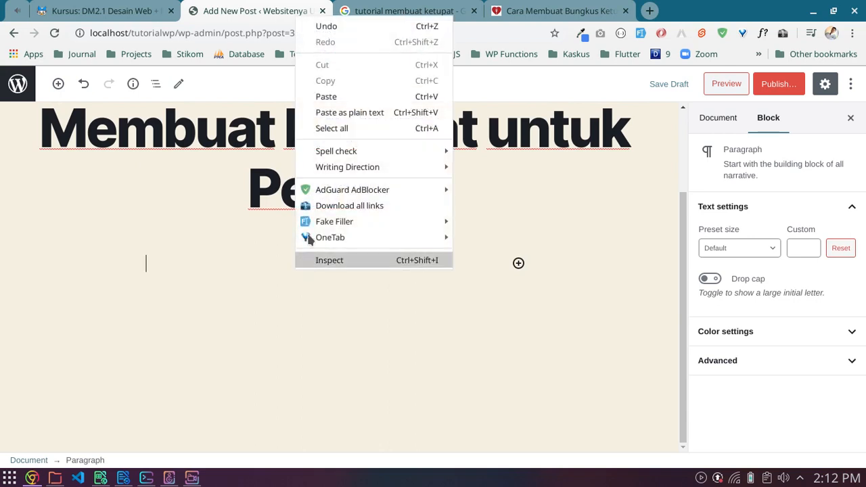
click(335, 96)
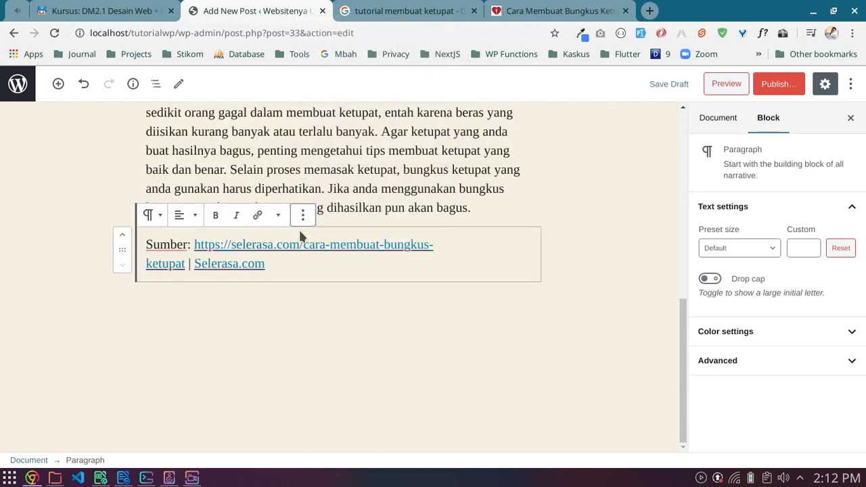
- Delete the "Sumber" source-link line beneath the pasted text and place the cursor in the body paragraph
triple_click(287, 267)
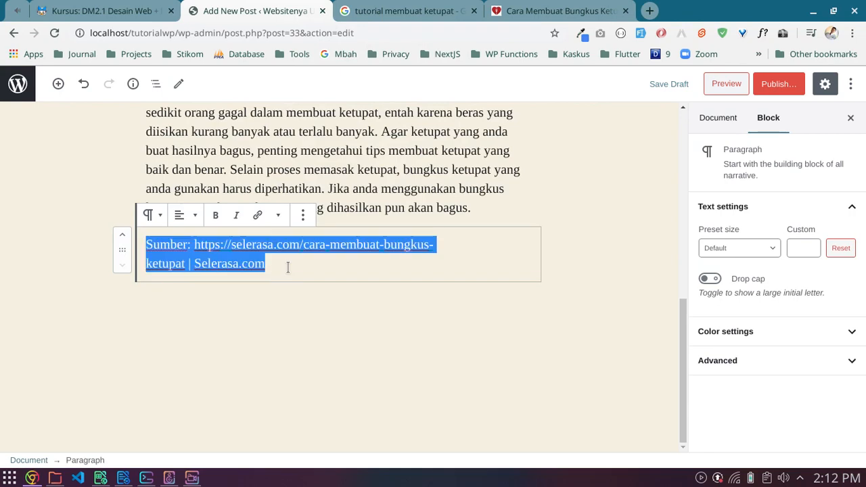
key(BackSpace)
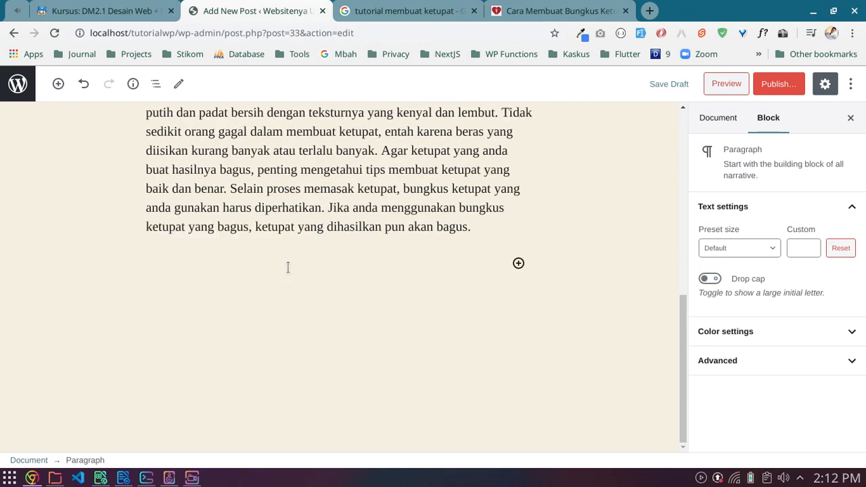
scroll(290, 271, up, 6)
scroll(290, 270, down, 2)
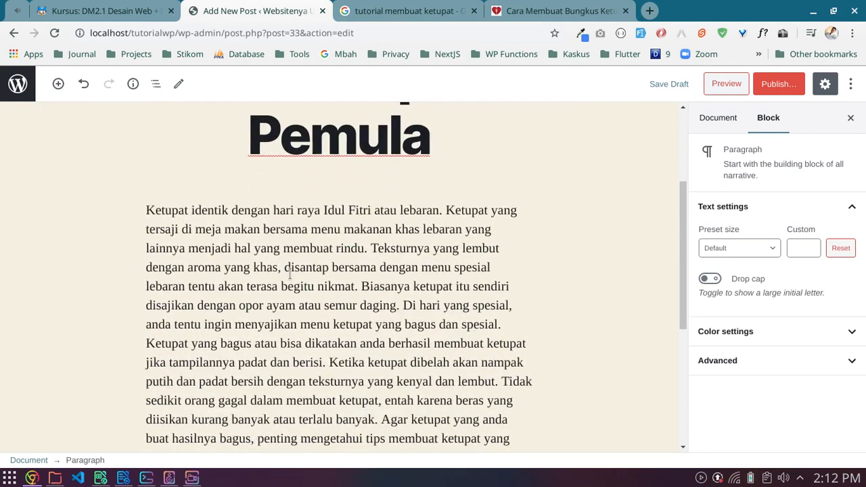
click(484, 229)
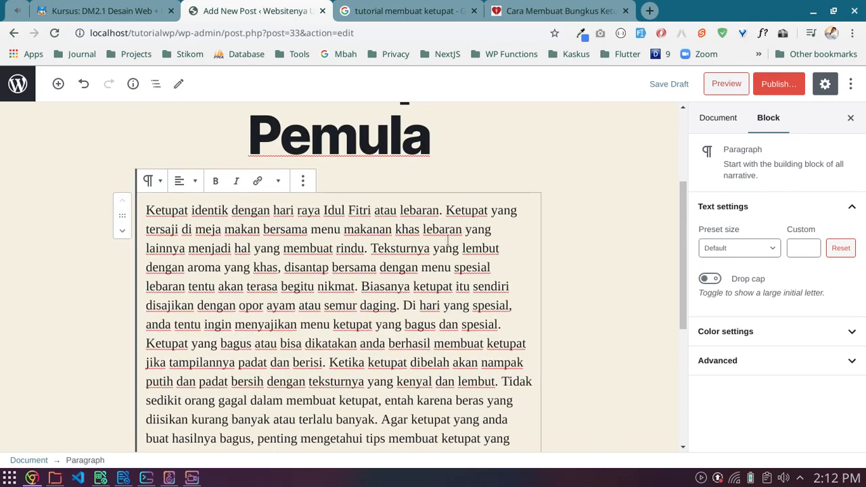
- Split the pasted body text into a new paragraph block starting at "Di hari yang spesial"
scroll(450, 237, up, 2)
scroll(448, 240, down, 3)
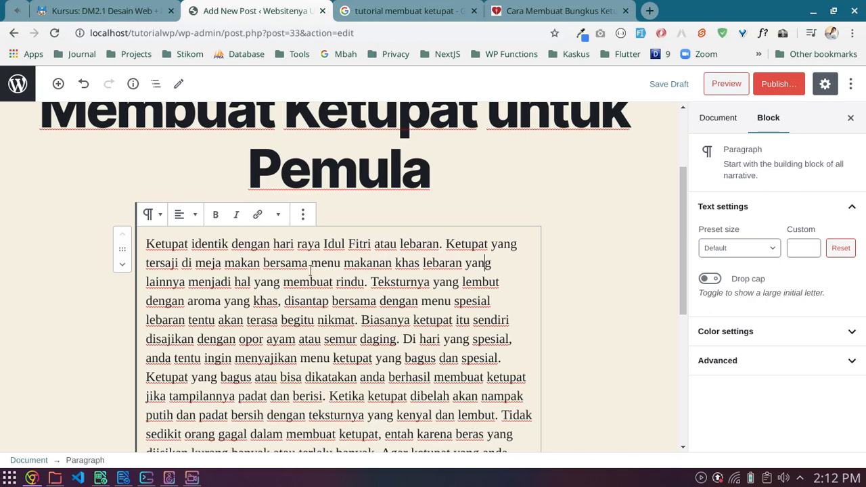
scroll(333, 289, down, 1)
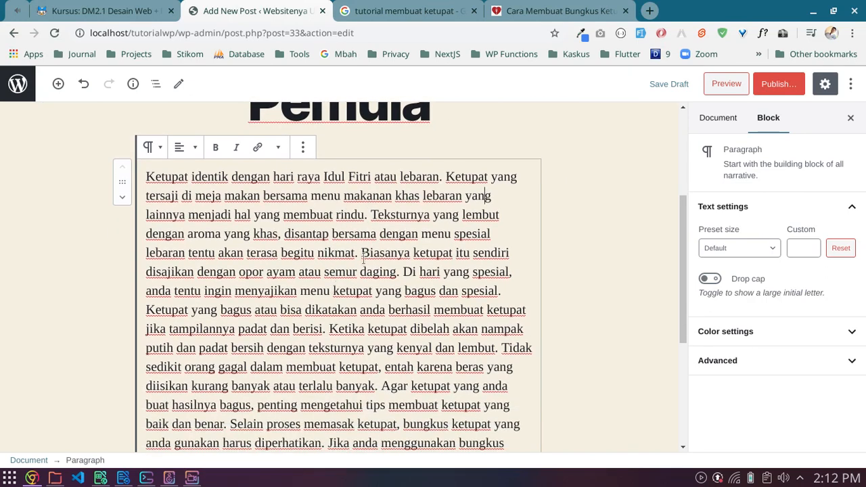
click(403, 273)
key(Return)
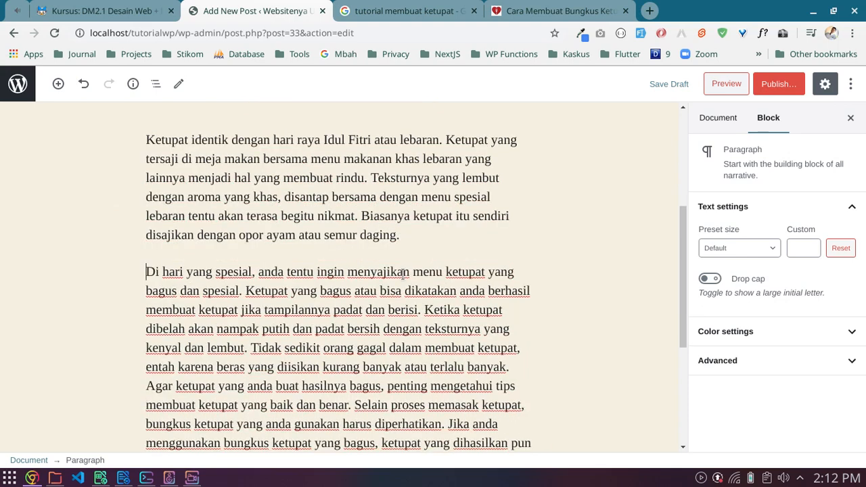
- Try center and right alignment on the first paragraph, then set it back to left alignment
scroll(377, 259, up, 1)
click(368, 251)
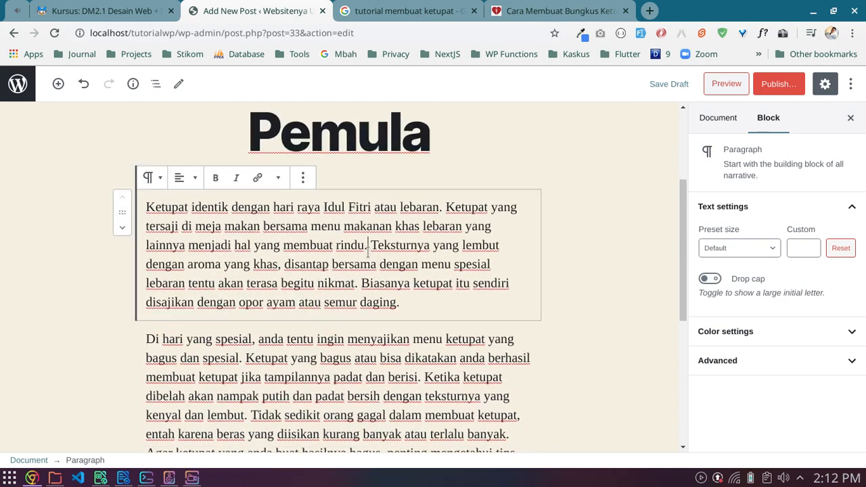
drag(414, 303, 147, 208)
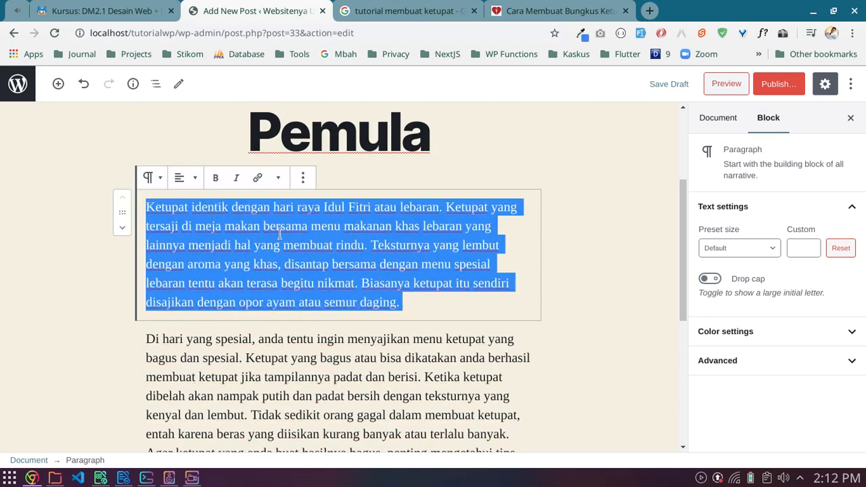
click(184, 177)
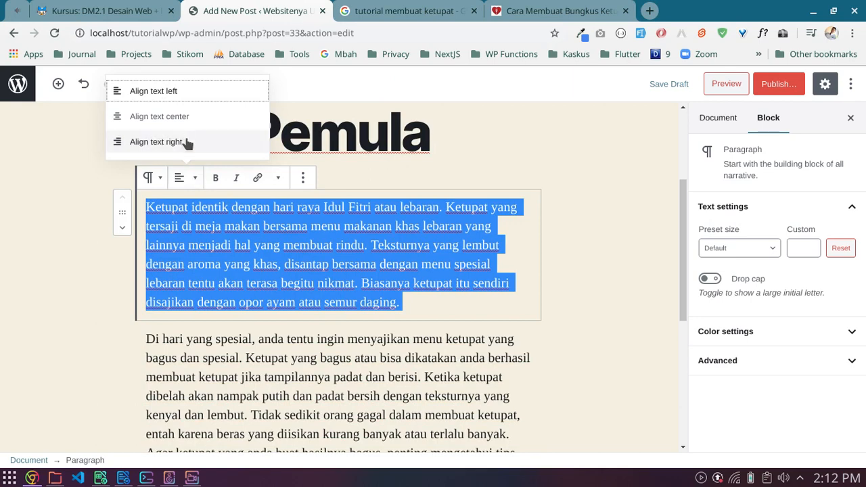
click(182, 117)
click(190, 177)
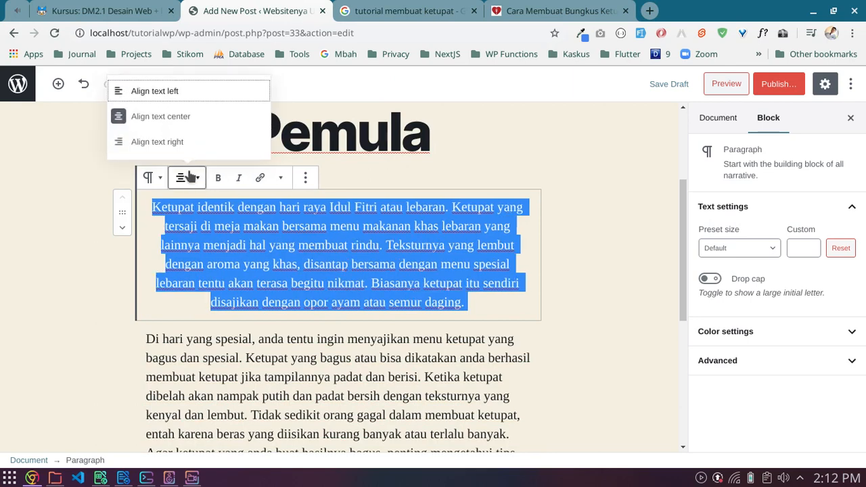
click(169, 141)
click(196, 178)
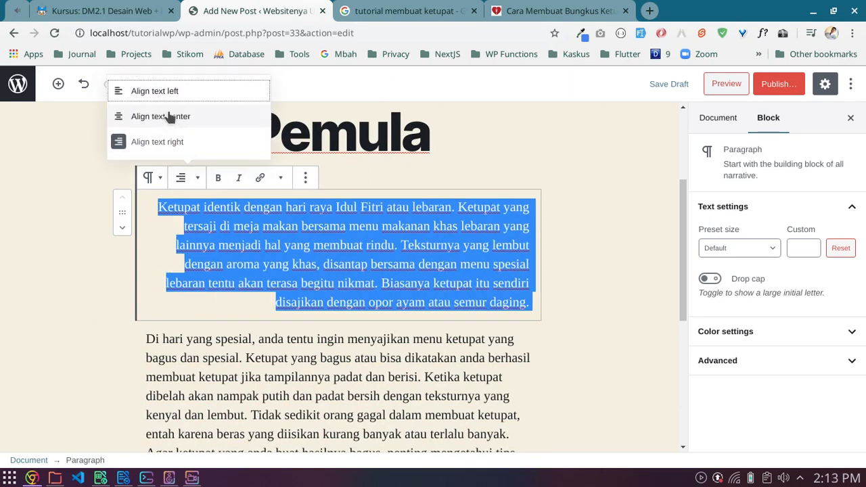
click(169, 93)
click(306, 178)
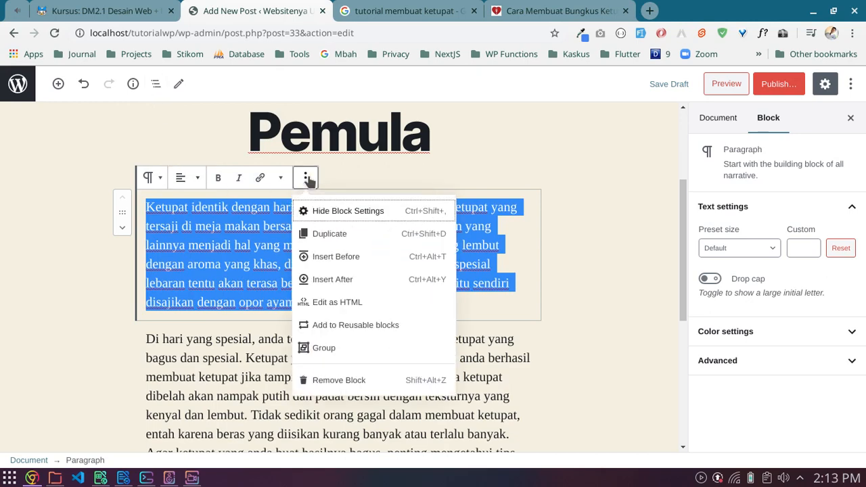
click(305, 181)
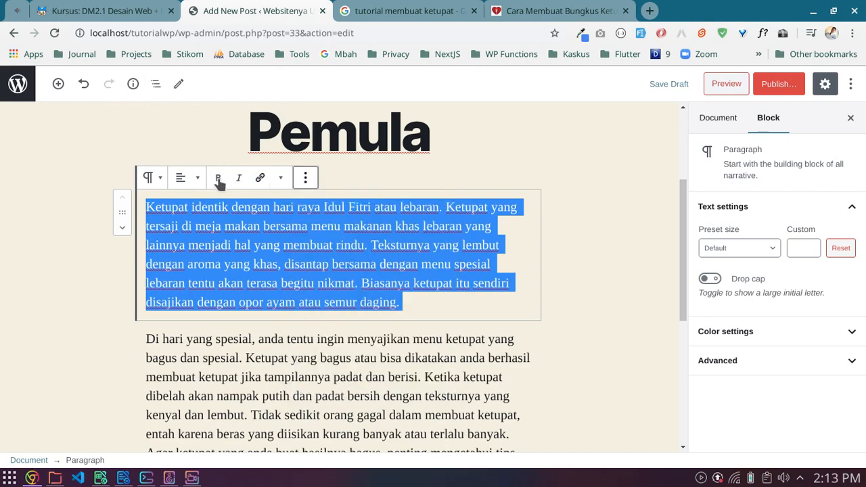
click(247, 239)
- Split the second paragraph so that a new block starts at "Tidak sedikit orang gagal", and check the post's layout
scroll(357, 272, down, 3)
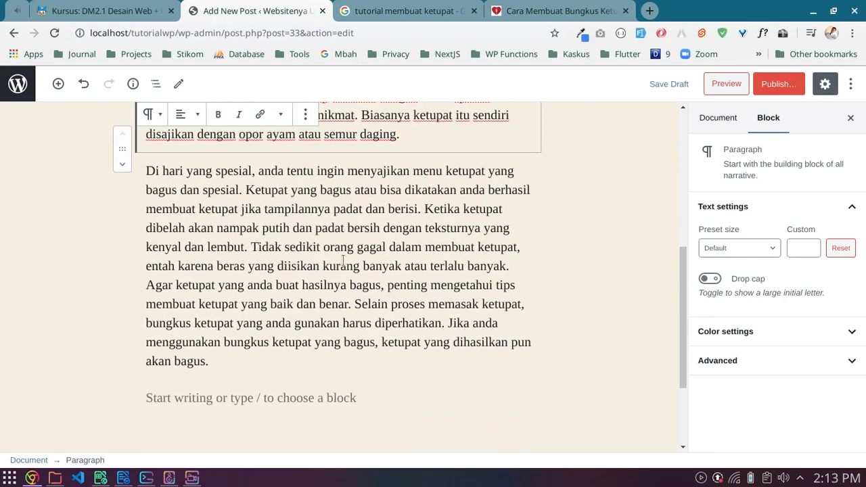
click(251, 246)
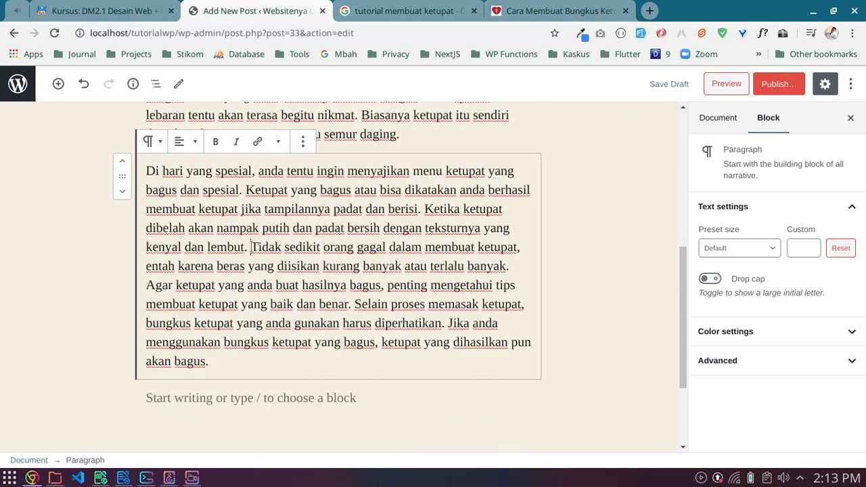
key(Return)
scroll(257, 254, up, 3)
scroll(257, 253, up, 3)
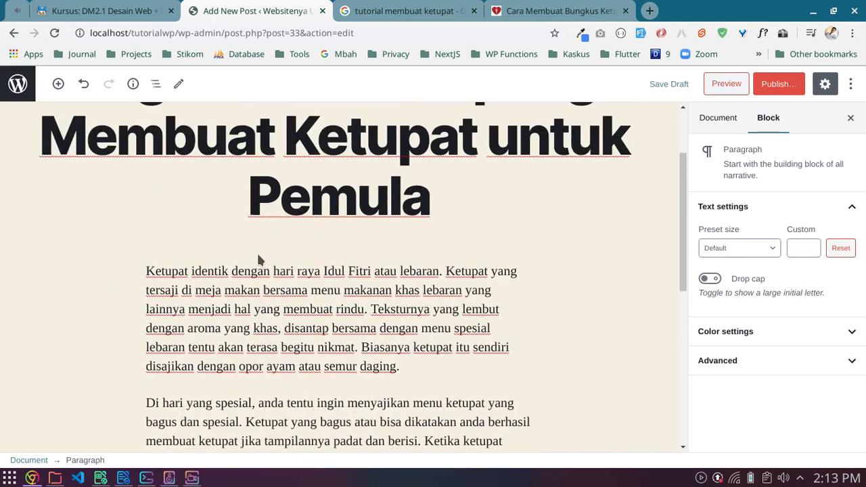
scroll(258, 254, down, 4)
scroll(258, 254, down, 4)
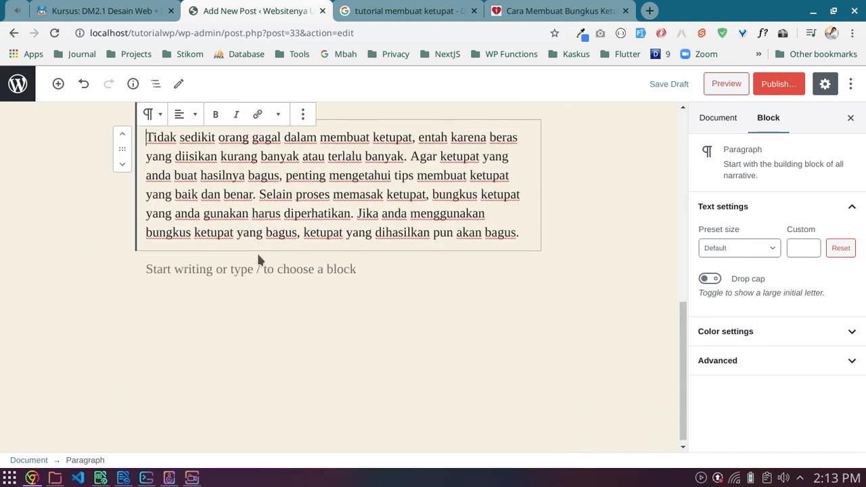
- Add an empty paragraph block after the third paragraph, which ends in "akan bagus."
click(246, 264)
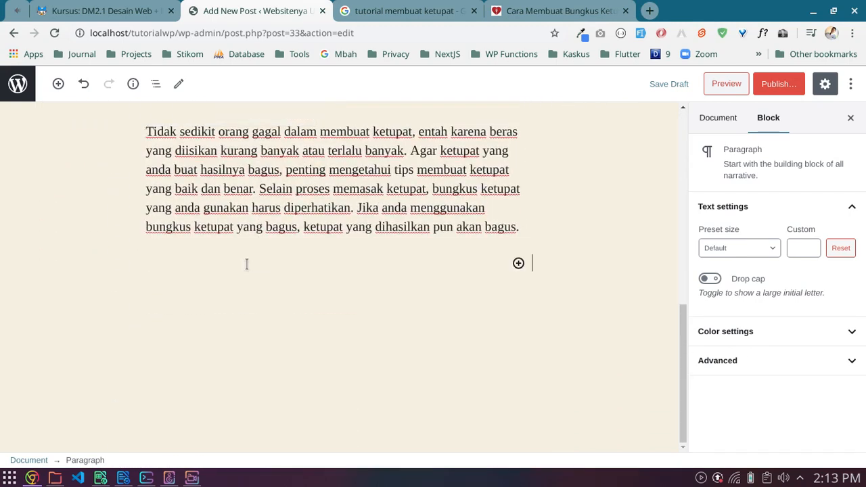
click(521, 227)
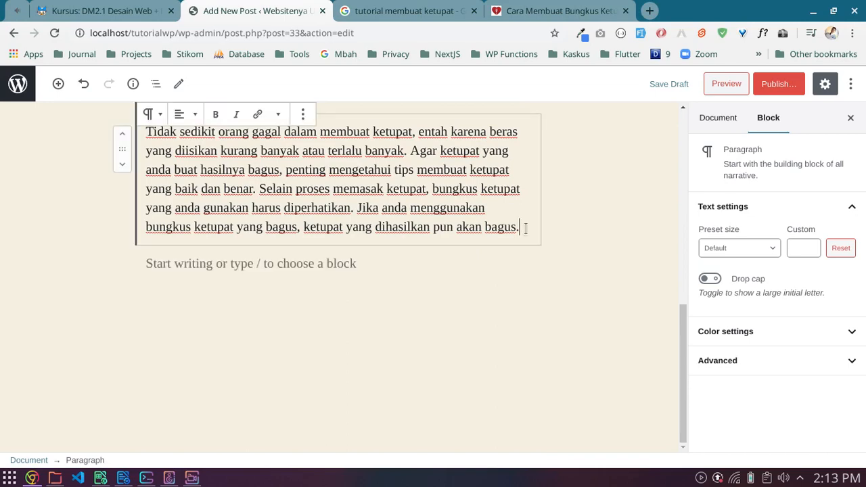
key(Return)
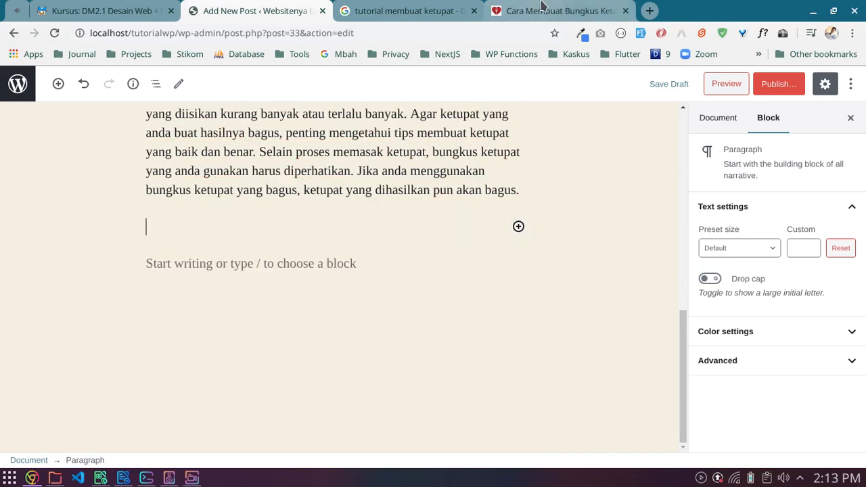
scroll(401, 190, up, 5)
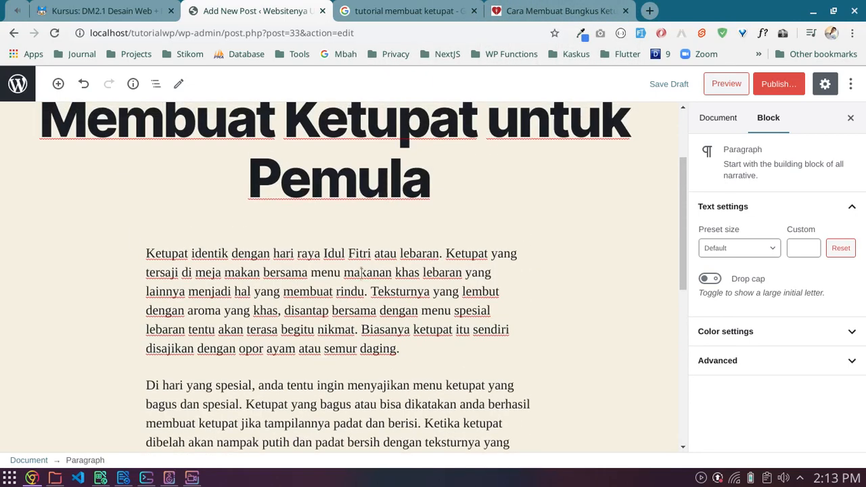
scroll(383, 326, down, 2)
- Look through the selerasa.com article down to its "Sejarah Ketupat" section and return to the Google results
click(387, 8)
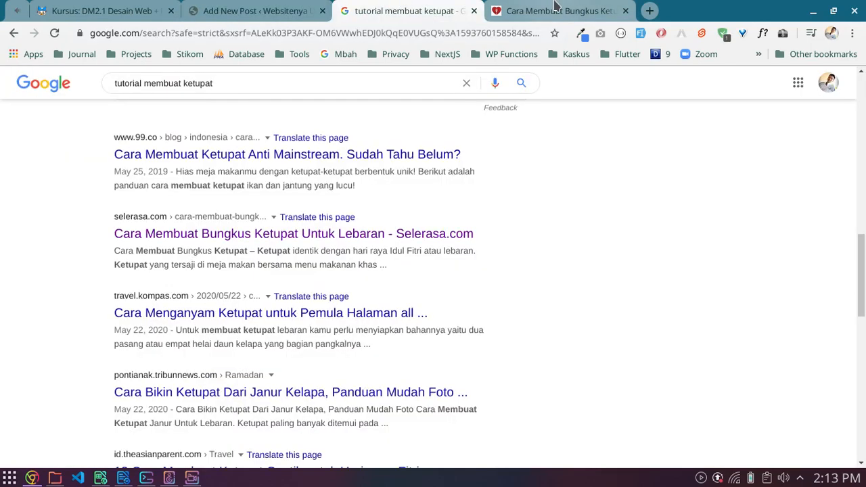
scroll(446, 188, down, 2)
key(ctrl+Tab)
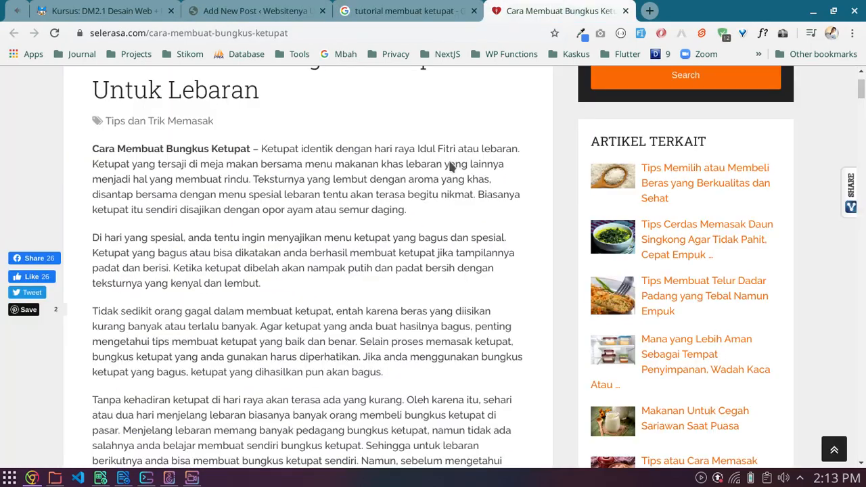
scroll(407, 199, down, 3)
scroll(406, 199, down, 3)
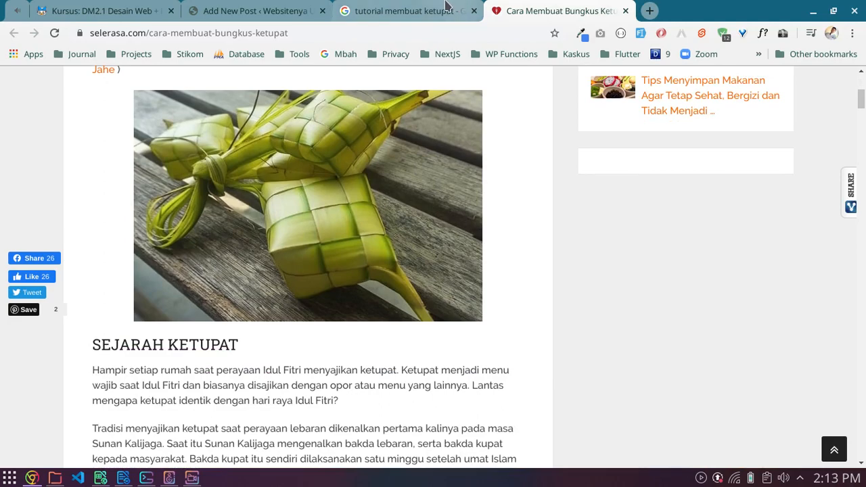
key(ctrl+shift+Tab)
scroll(381, 216, down, 2)
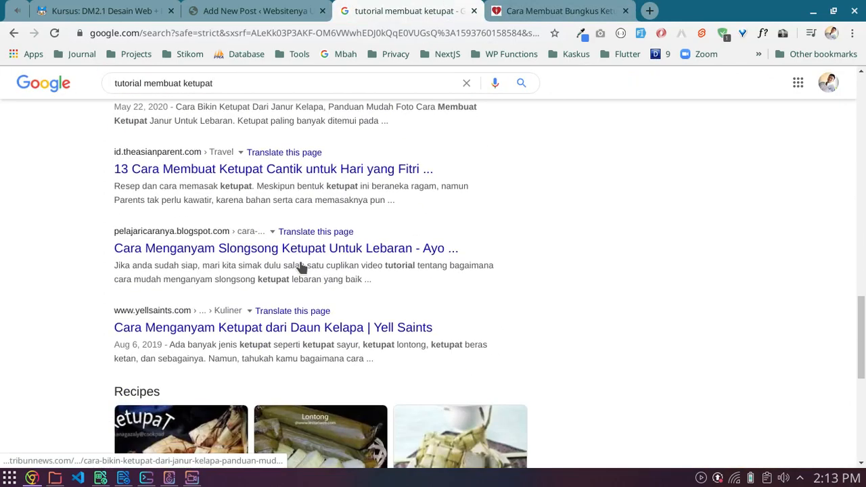
- Open the theasianparent.com result "13 Cara Membuat Ketupat Cantik untuk Hari yang Fitri" in a new tab, examine its content, and close it
middle_click(270, 169)
click(560, 6)
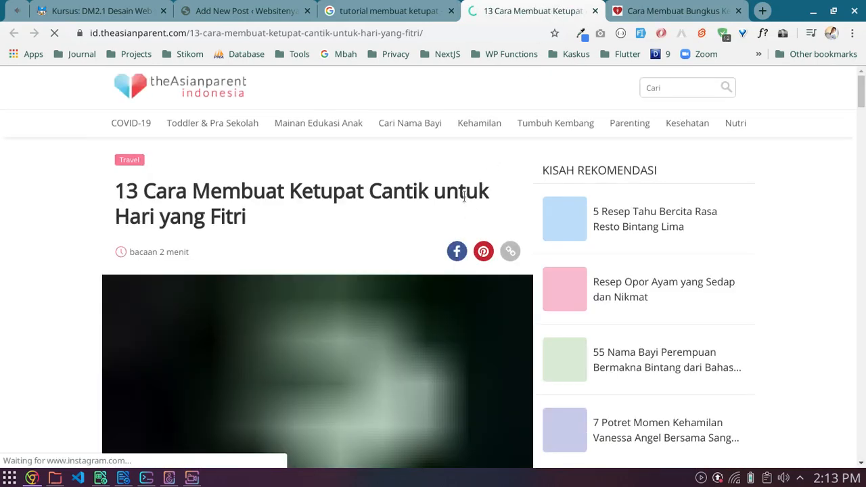
scroll(464, 196, down, 6)
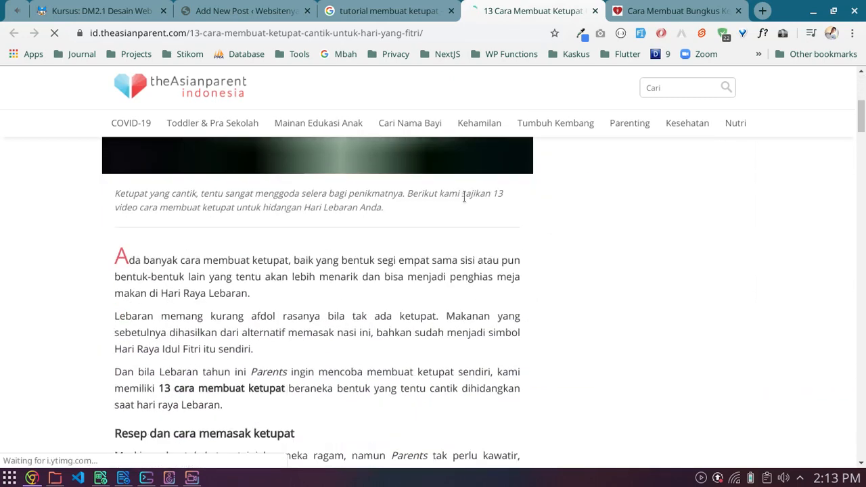
scroll(379, 251, down, 2)
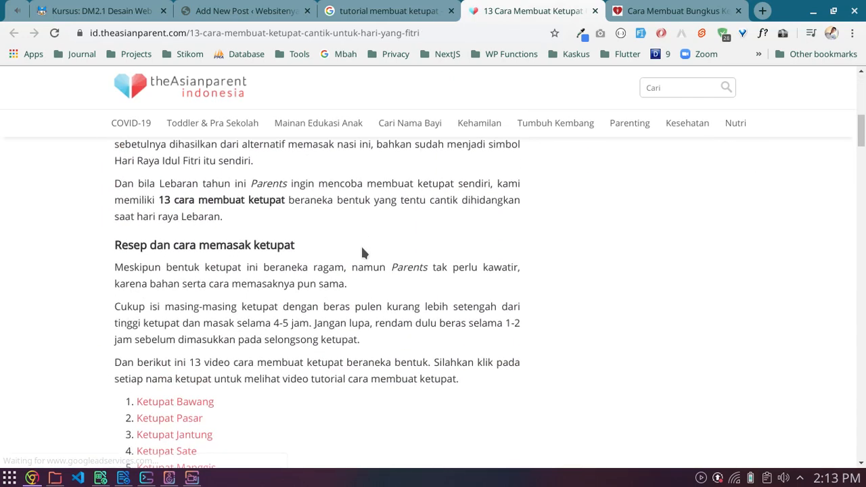
scroll(363, 252, down, 1)
scroll(363, 252, down, 5)
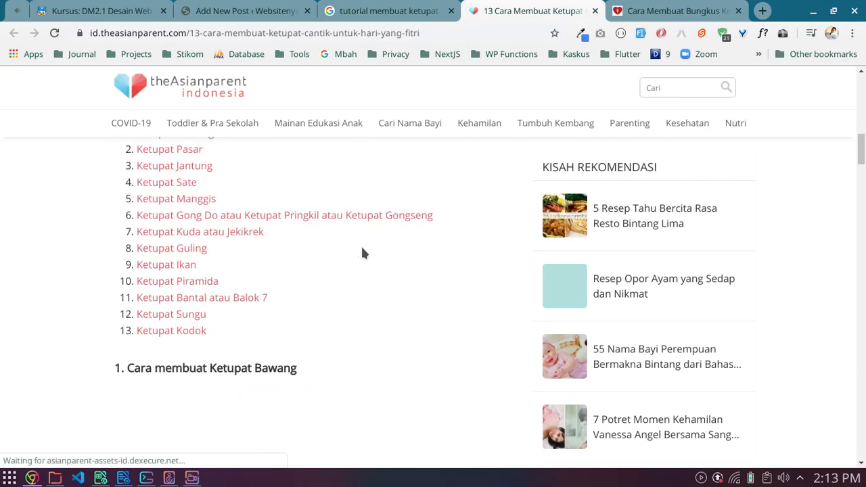
scroll(362, 253, down, 3)
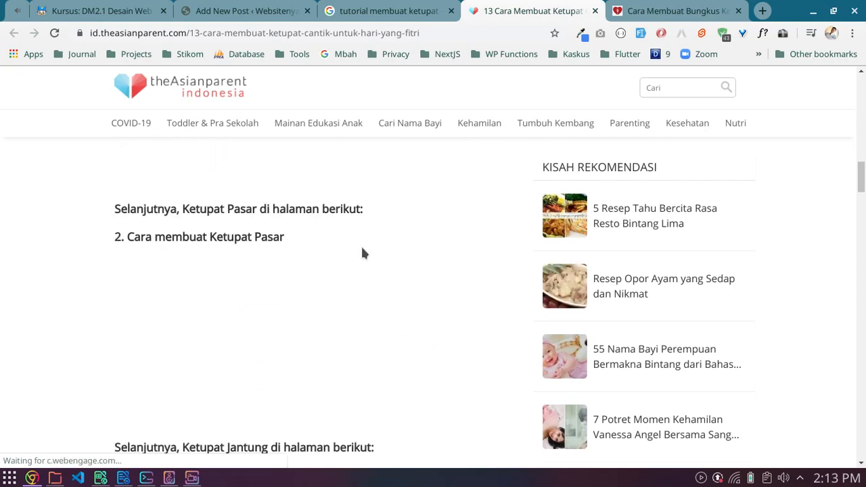
scroll(362, 253, up, 4)
scroll(362, 253, up, 4)
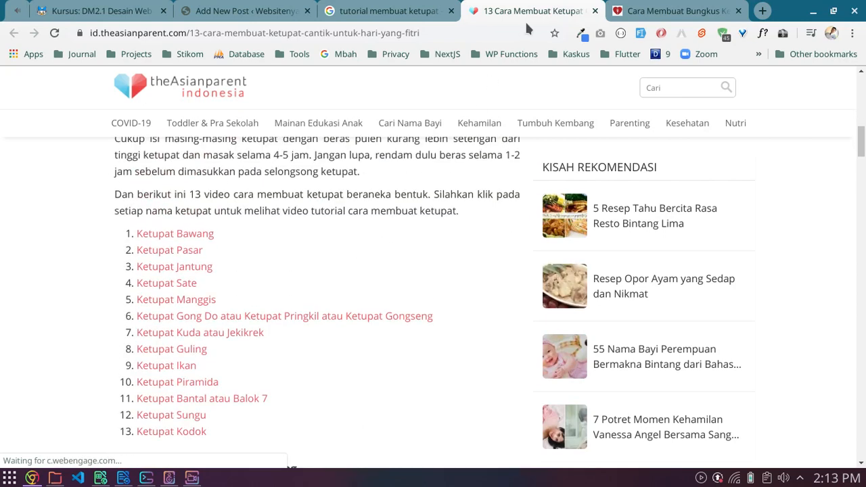
click(595, 11)
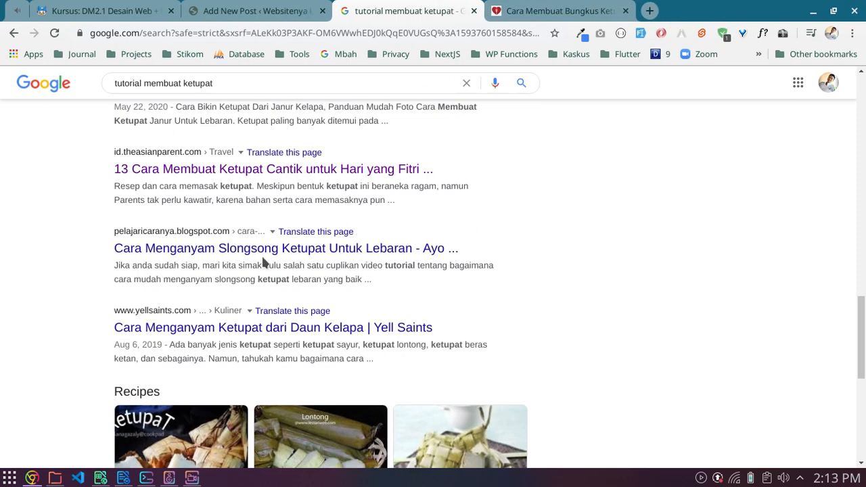
- Open the pelajaricaranya.blogspot.com result "Cara Menganyam Slongsong Ketupat Untuk Lebaran" in a new tab and look through its text and weaving steps
scroll(265, 257, down, 1)
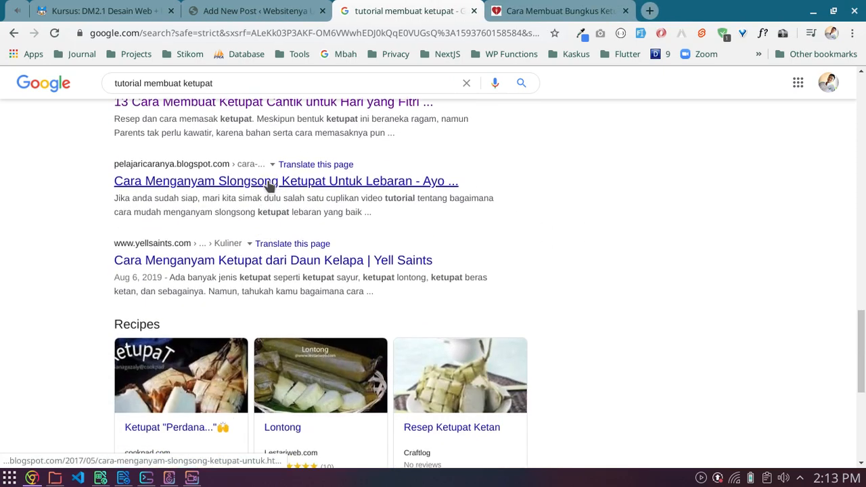
middle_click(271, 186)
click(535, 8)
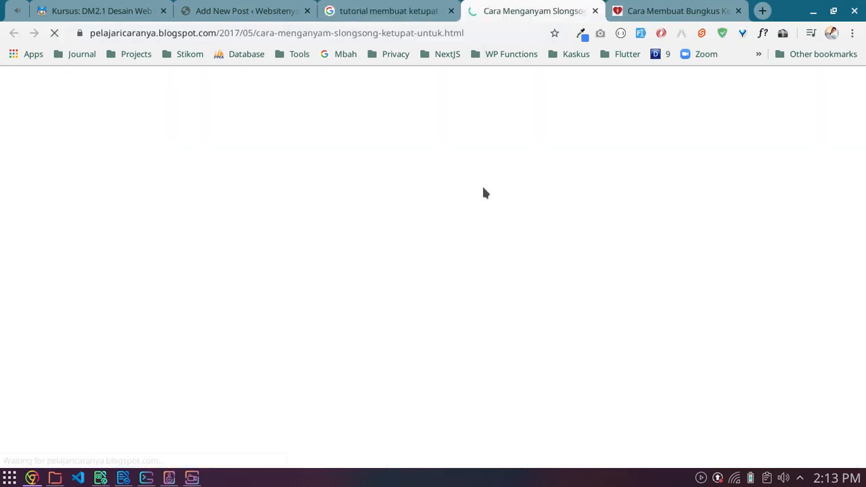
scroll(389, 181, down, 3)
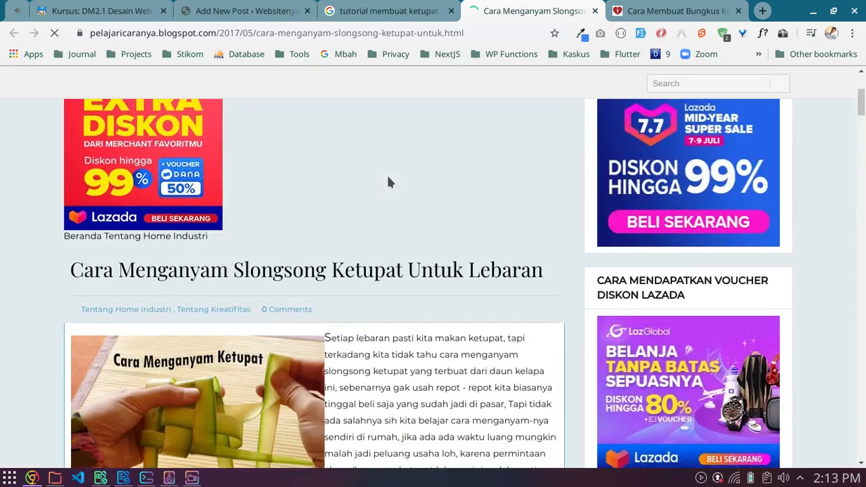
scroll(388, 179, down, 3)
scroll(388, 176, down, 3)
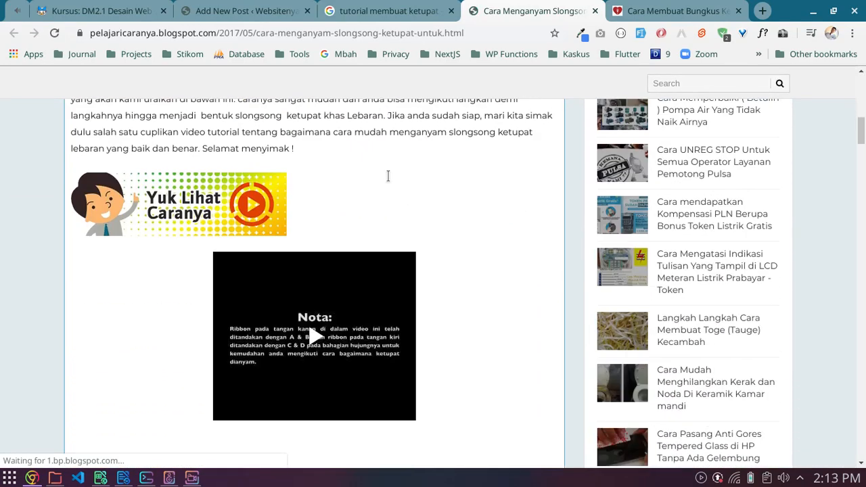
scroll(388, 176, down, 3)
scroll(388, 176, down, 3)
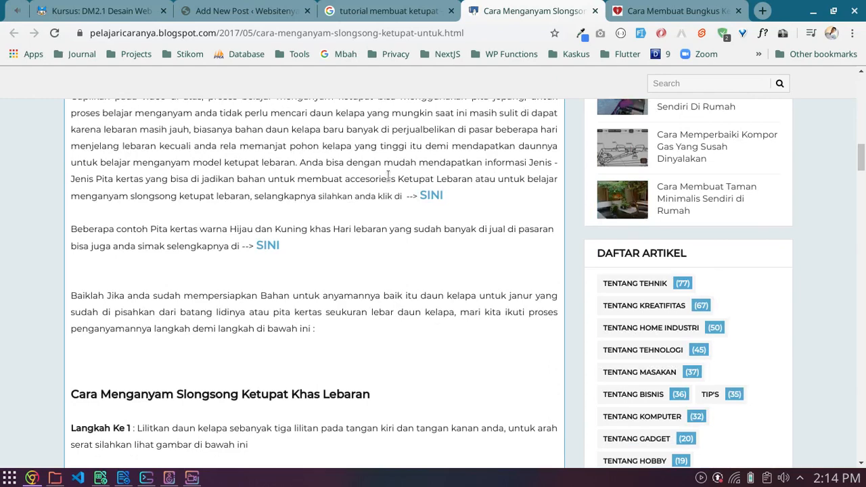
scroll(388, 176, up, 2)
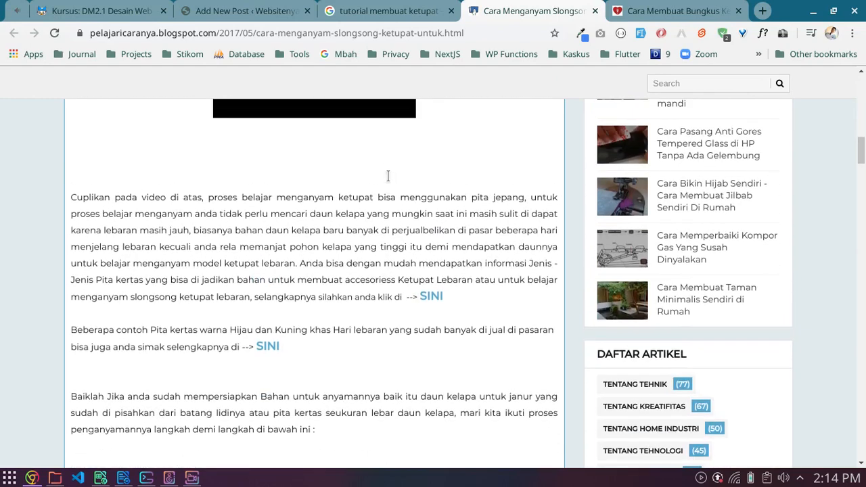
- Return to the Google results and open the 99.co result "Cara Membuat Ketupat Anti Mainstream. Sudah Tahu Belum?" in a new tab
click(344, 7)
scroll(398, 311, up, 4)
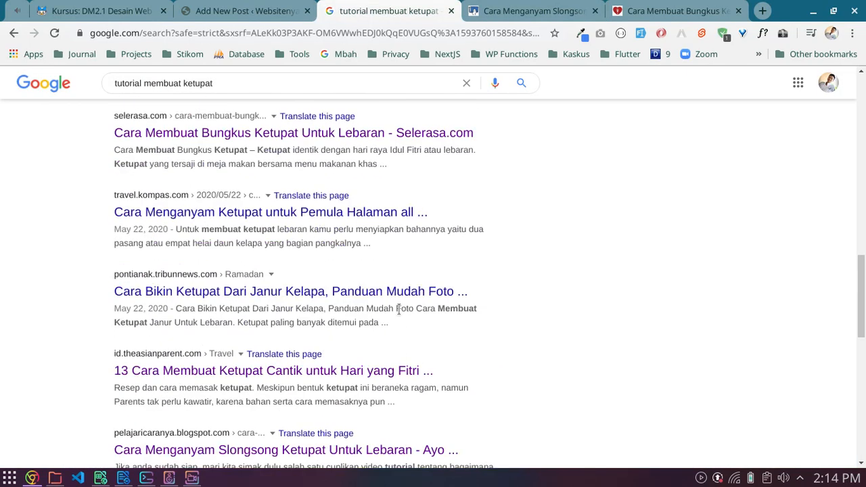
scroll(398, 310, up, 3)
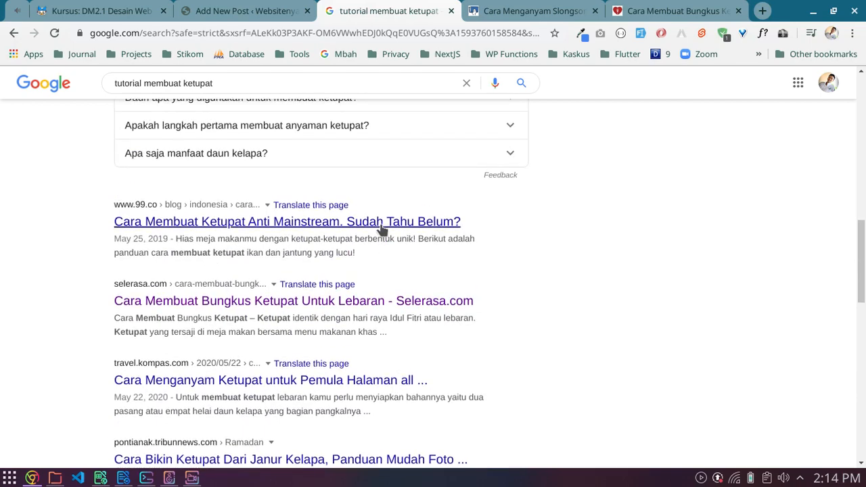
right_click(395, 232)
scroll(408, 242, up, 5)
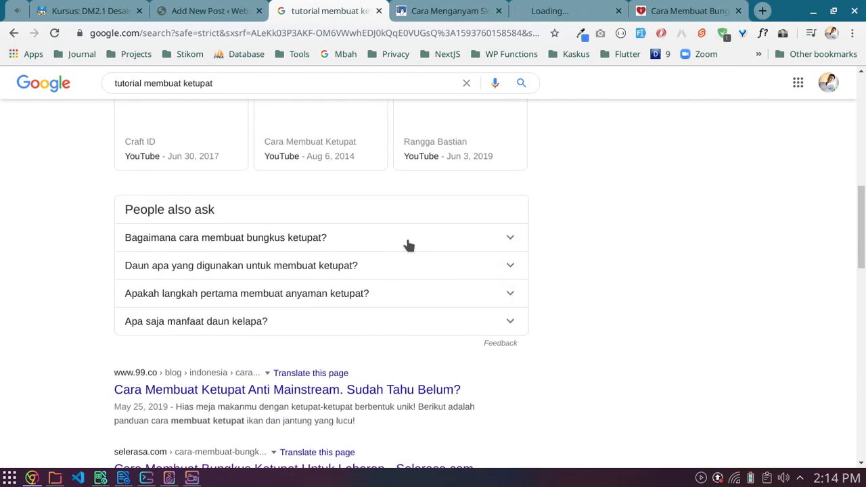
- Open the pontianak.tribunnews.com result "Cara Bikin Ketupat Dari Janur Kelapa" in a new tab and switch to it
scroll(408, 245, down, 6)
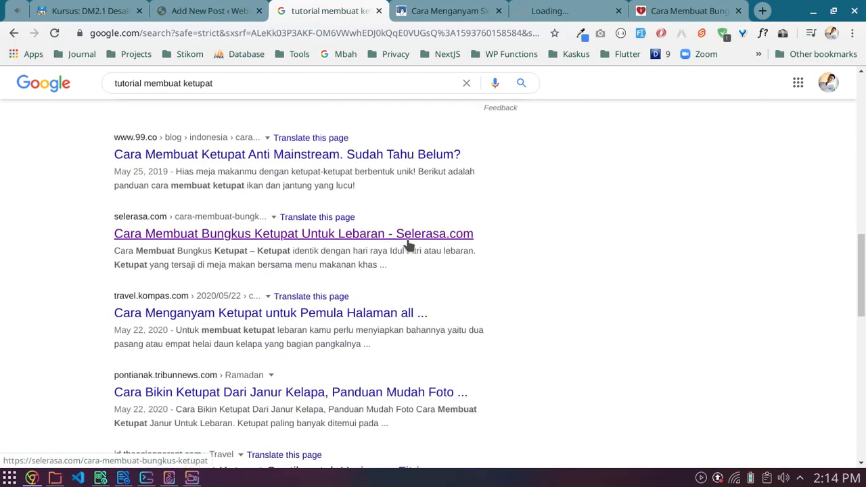
scroll(408, 245, down, 2)
scroll(408, 245, down, 1)
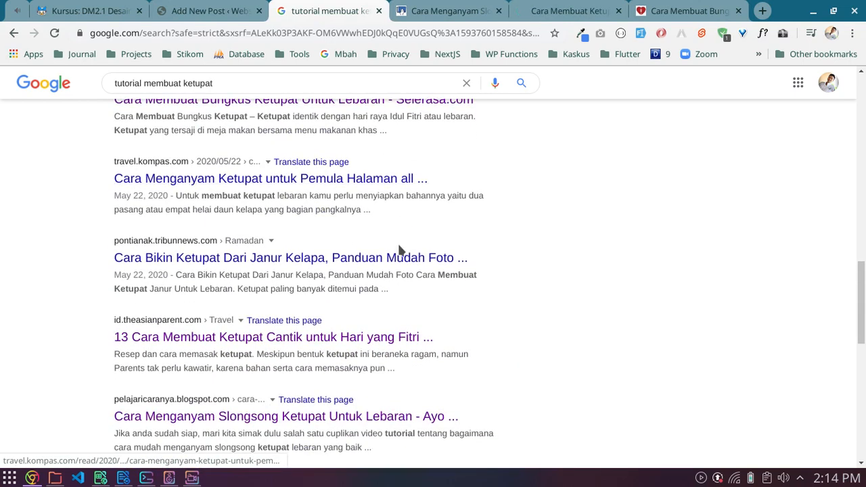
right_click(403, 256)
click(427, 264)
click(473, 8)
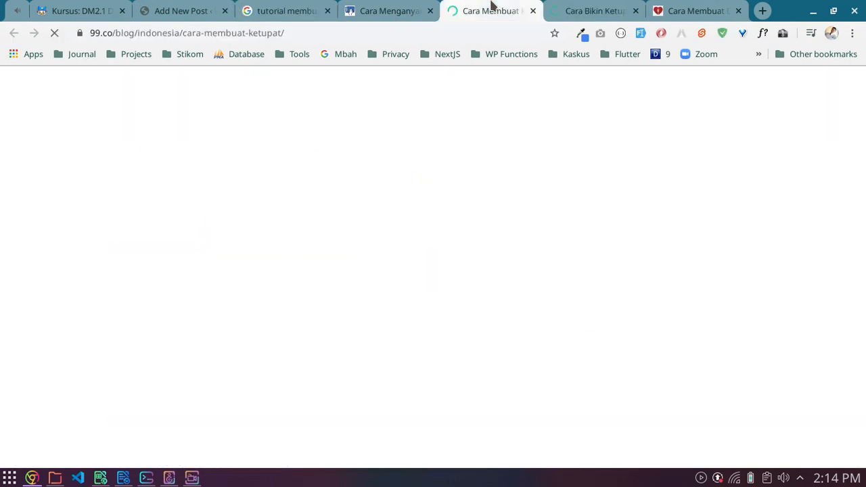
click(584, 6)
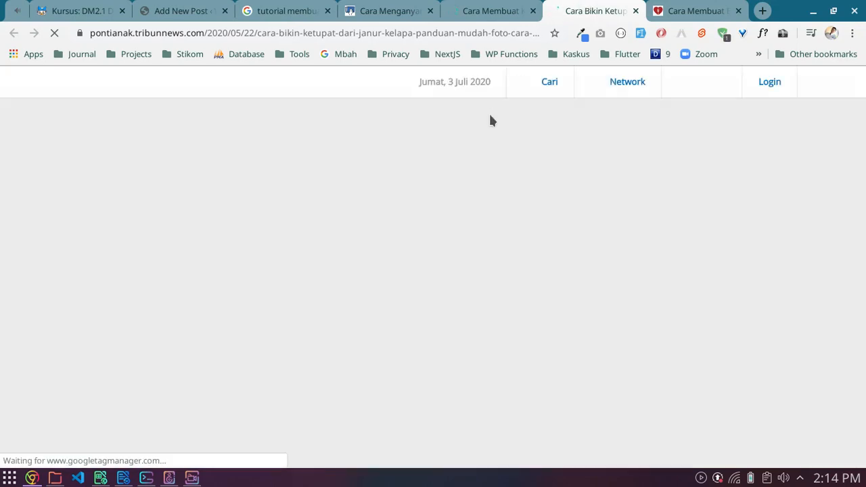
- Dismiss the notification request and look through the first page of the tribunnews ketupat article down to its page links
scroll(408, 274, down, 2)
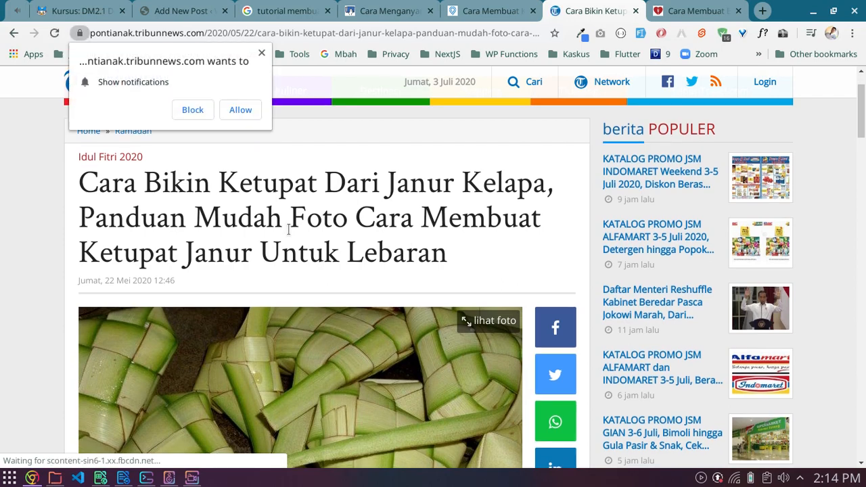
click(261, 54)
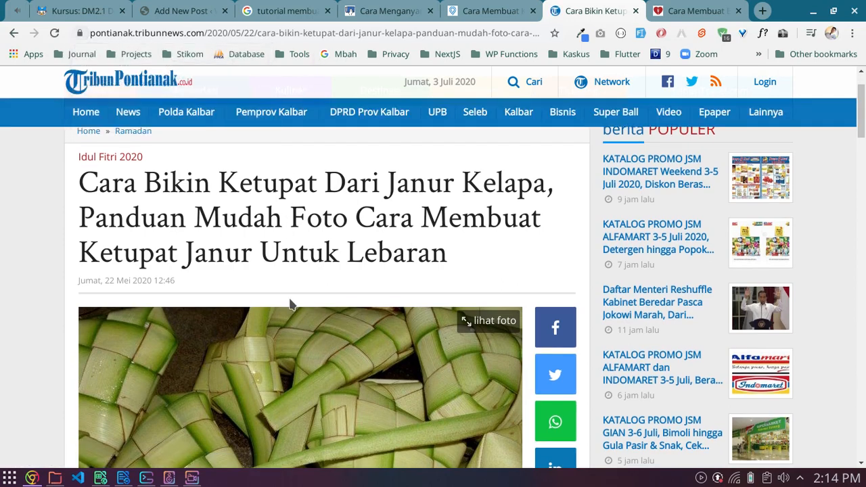
scroll(275, 291, down, 3)
scroll(366, 251, down, 3)
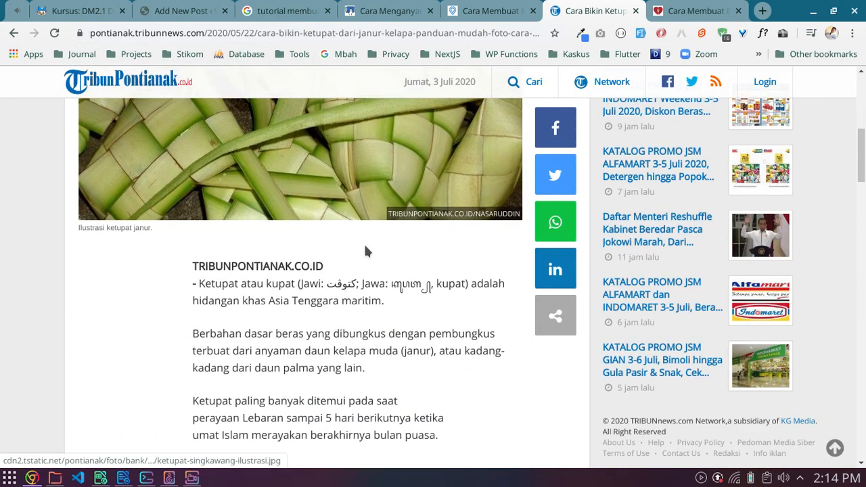
scroll(365, 243, up, 3)
scroll(366, 251, down, 4)
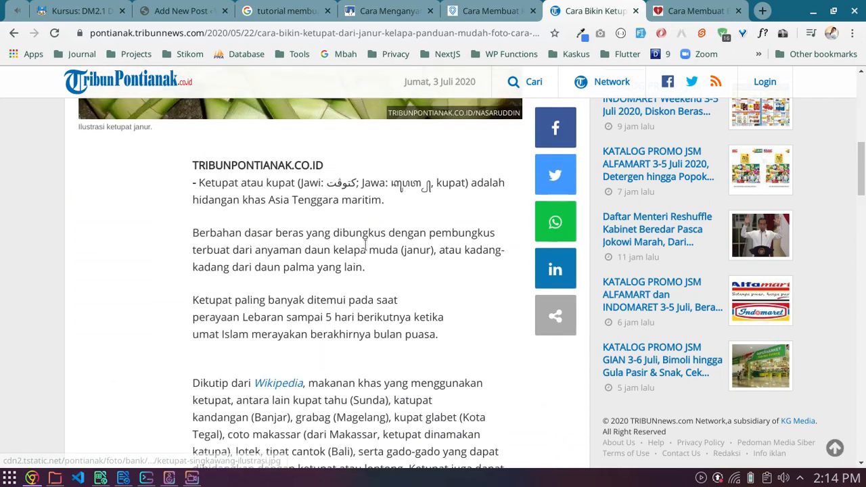
scroll(362, 245, down, 2)
scroll(361, 243, up, 1)
scroll(359, 242, down, 6)
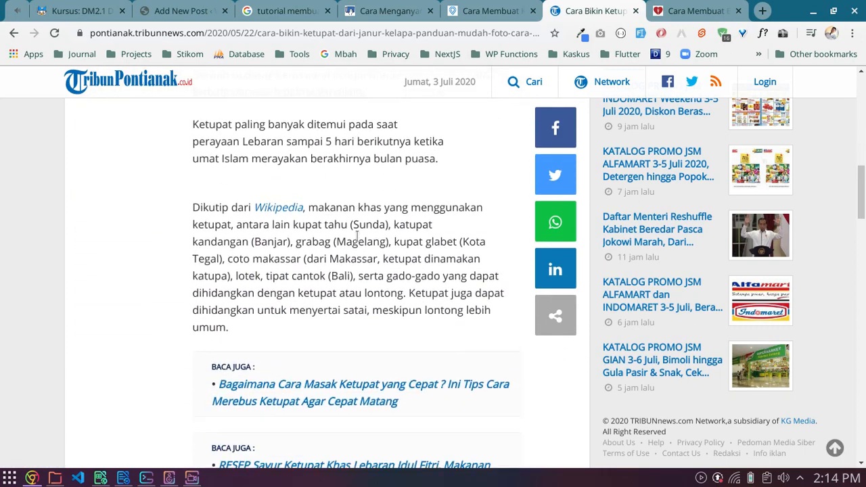
scroll(359, 242, down, 1)
scroll(356, 237, up, 1)
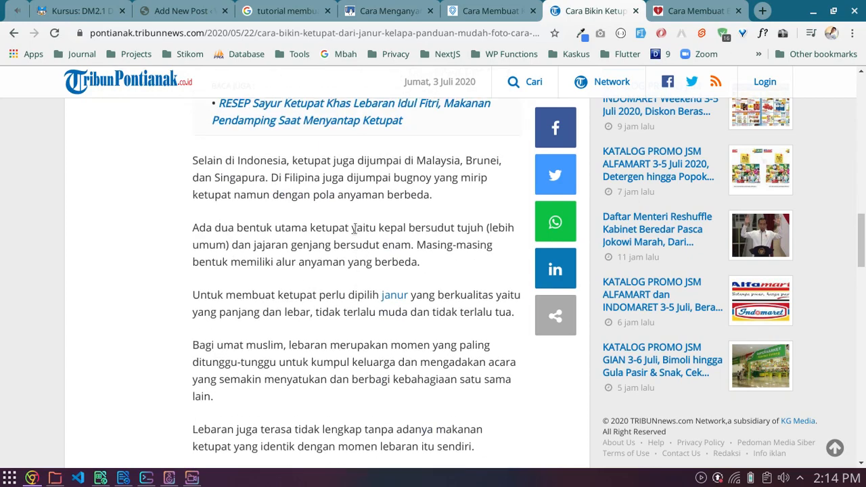
scroll(352, 229, down, 3)
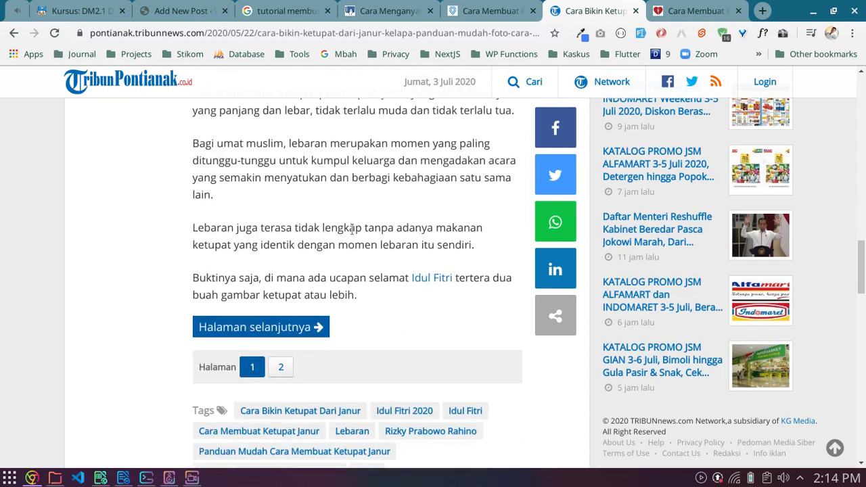
- Open page 2 of the tribunnews article and find its "Cara Bikin Ketupat Janur" section
click(264, 328)
scroll(336, 230, down, 10)
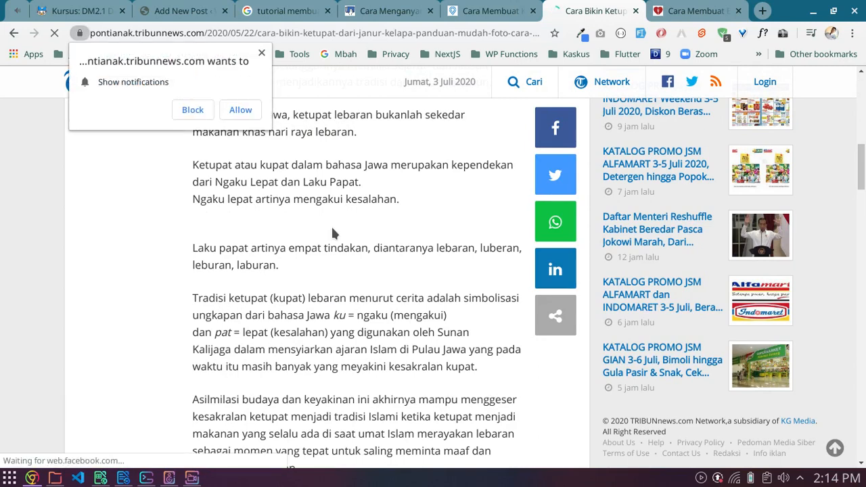
scroll(332, 232, down, 3)
scroll(332, 231, down, 3)
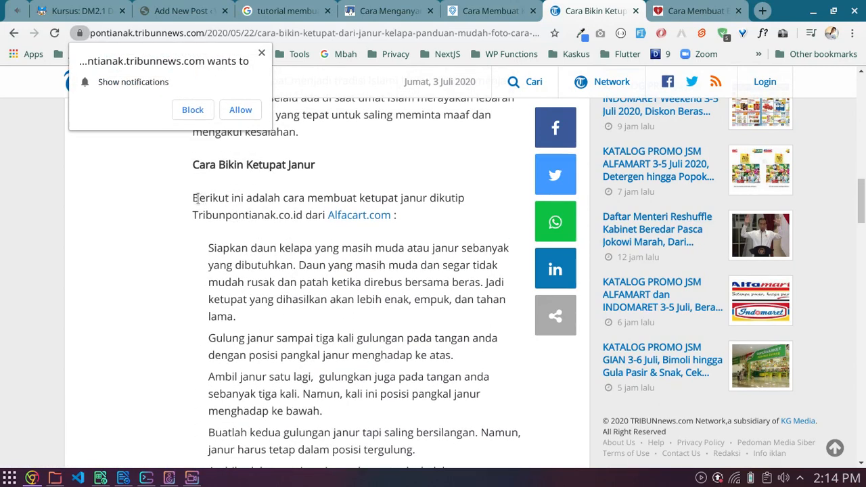
- Copy "Berikut ini adalah cara membuat ketupat janur" from the article into the empty paragraph block of the WordPress post
drag(194, 197, 429, 194)
key(ctrl+c)
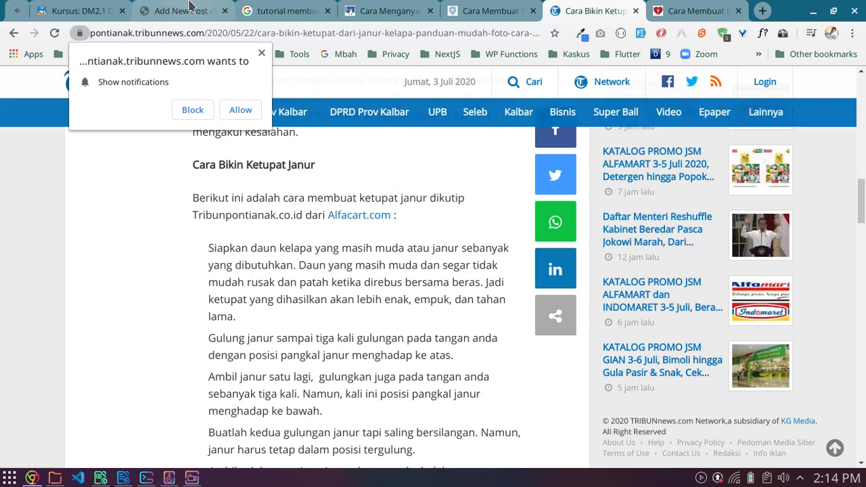
click(189, 8)
scroll(308, 316, down, 5)
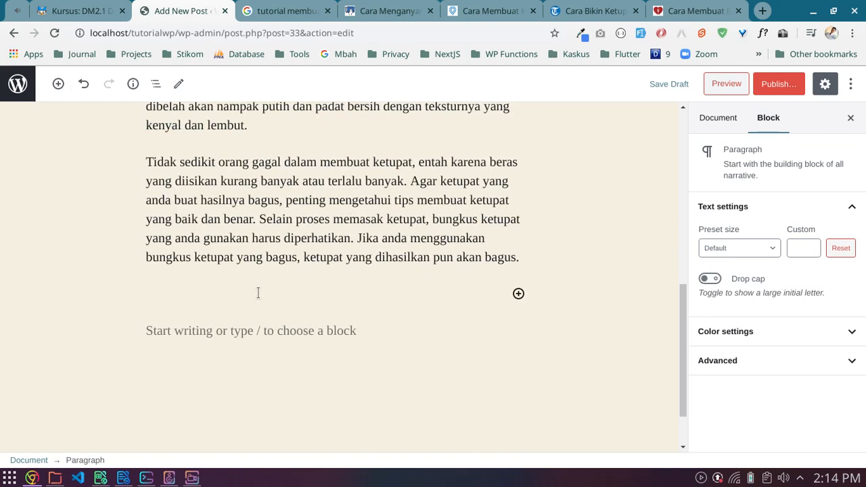
key(ctrl+v)
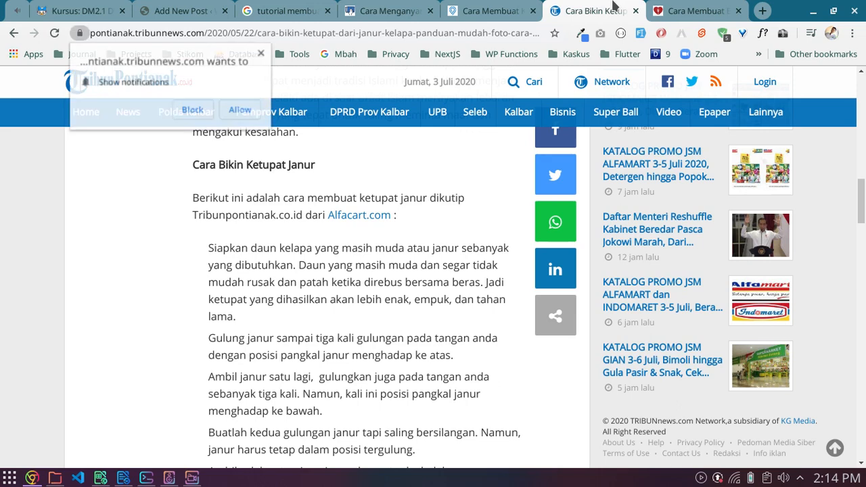
- Copy the article's weaving steps from "Siapkan daun kelapa" through the line "Ikuti panduan gambar berikut ini :"
click(596, 11)
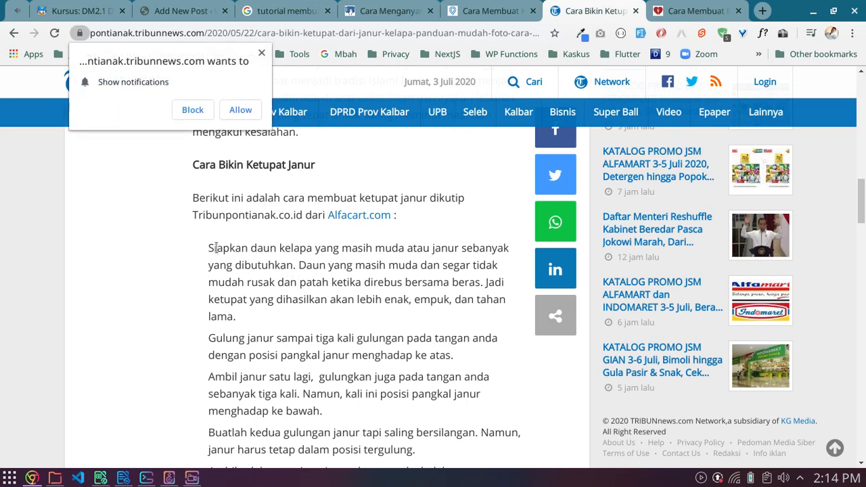
drag(209, 247, 247, 311)
scroll(247, 311, down, 7)
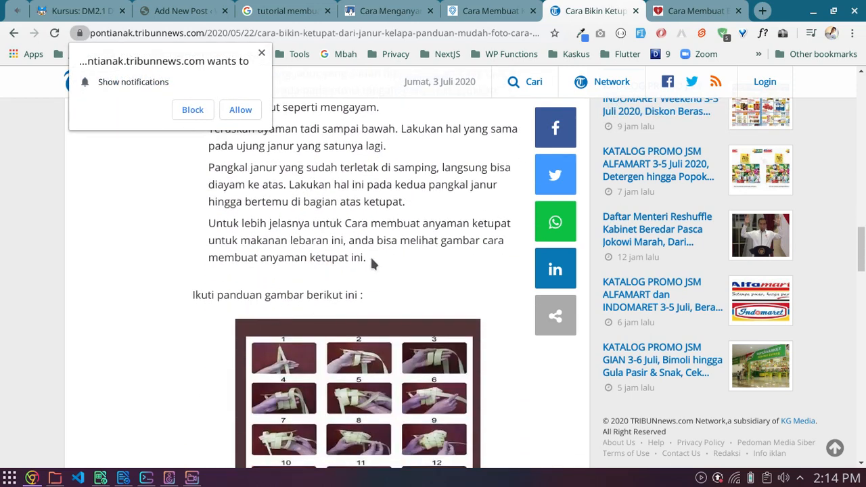
shift+click(370, 255)
scroll(370, 255, down, 3)
shift+click(367, 160)
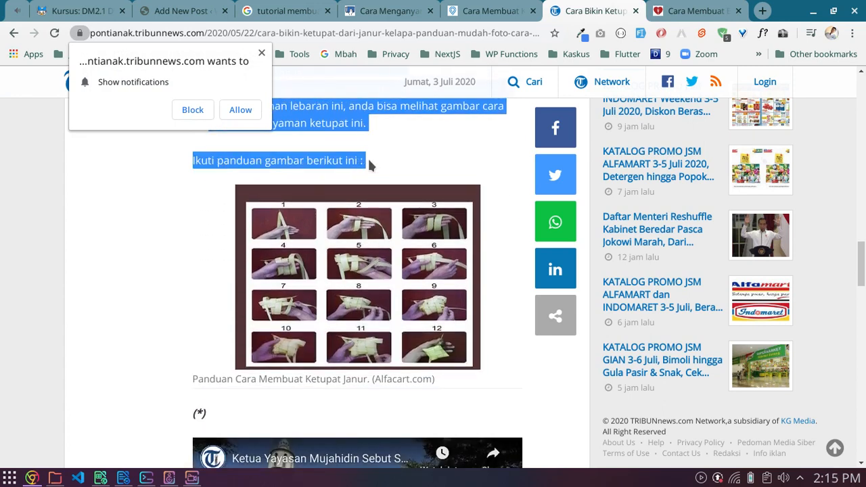
click(337, 135)
- Paste the copied weaving steps in a new block below "Berikut ini adalah cara membuat ketupat janur" in the post
click(216, 8)
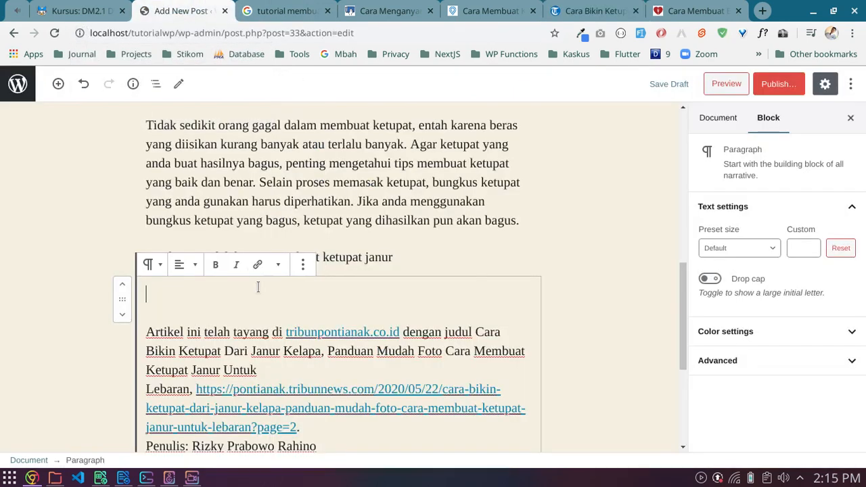
click(400, 257)
key(Return)
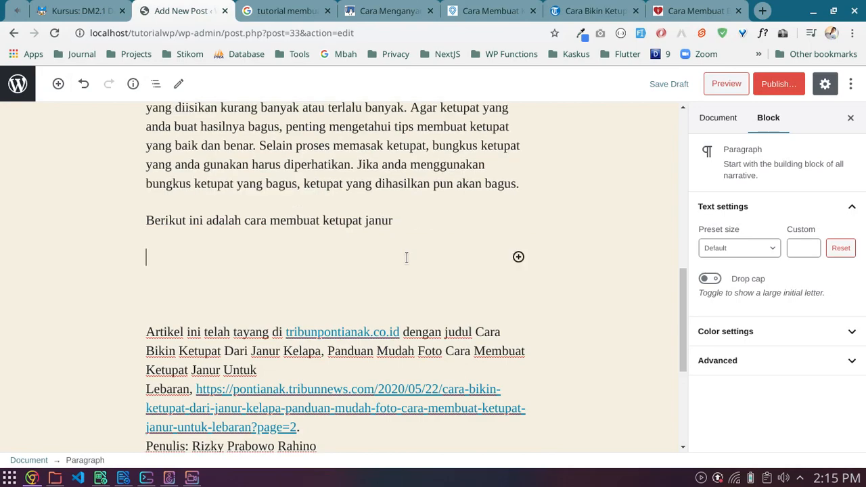
key(ctrl+v)
scroll(362, 261, up, 10)
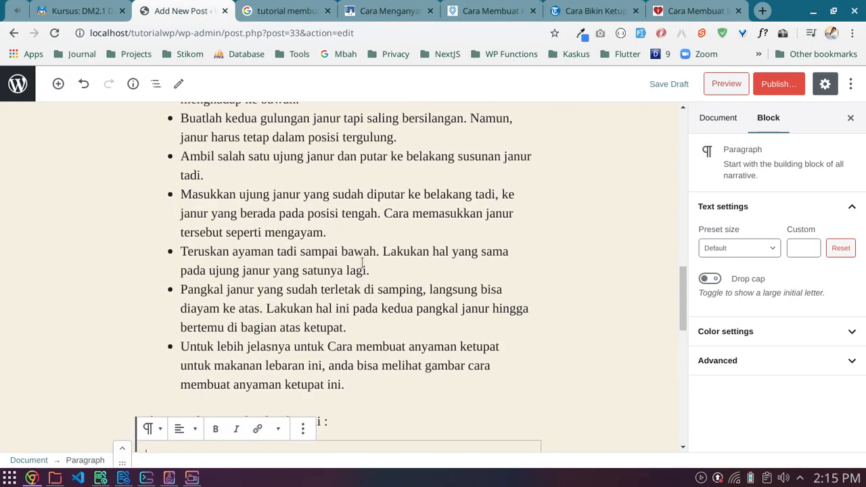
- Clear the "Artikel ini telah tayang di" source attribution from the paragraph directly below "Ikuti panduan gambar berikut ini :"
scroll(359, 261, down, 10)
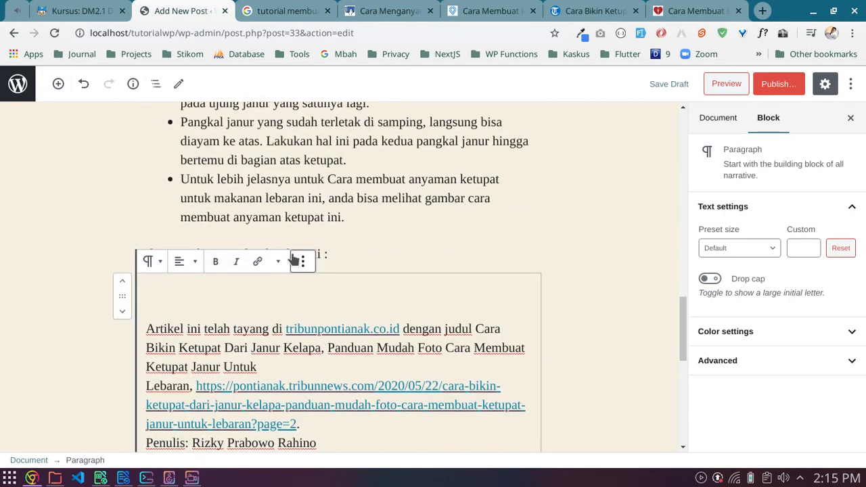
scroll(285, 268, down, 2)
click(347, 359)
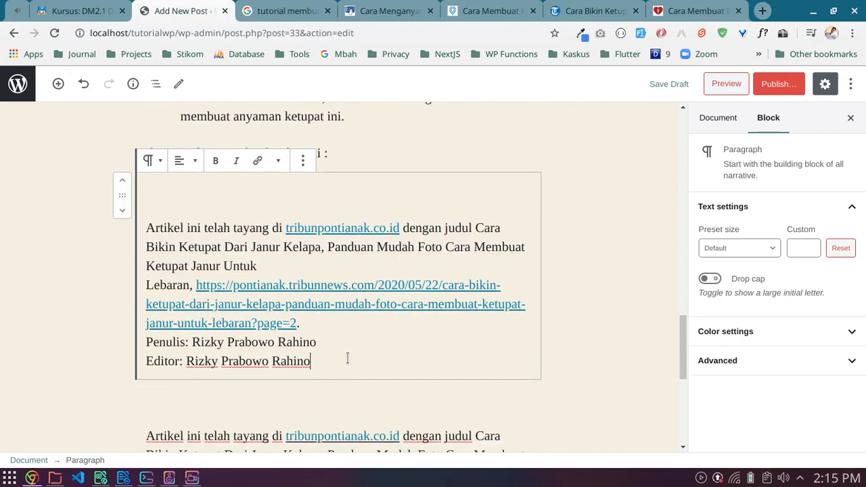
key(ctrl+a)
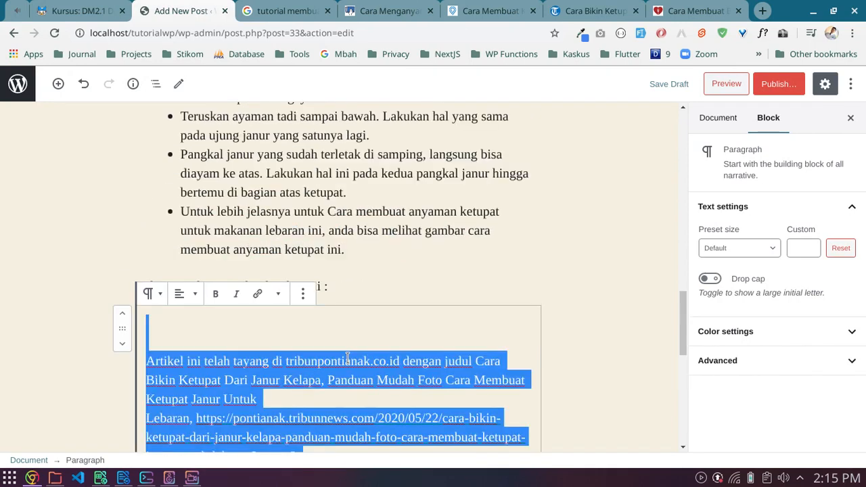
key(BackSpace)
- Clear the remaining source attribution text from the last filled paragraph block without removing the other blocks
scroll(348, 358, down, 3)
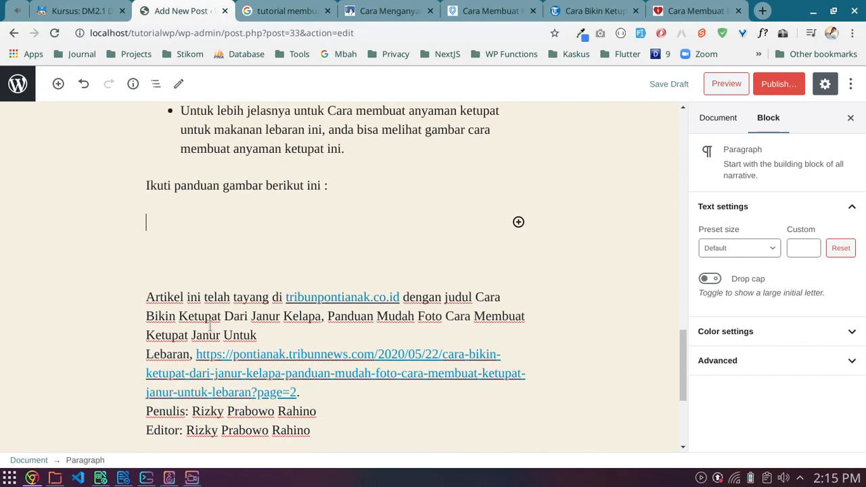
key(ctrl+a)
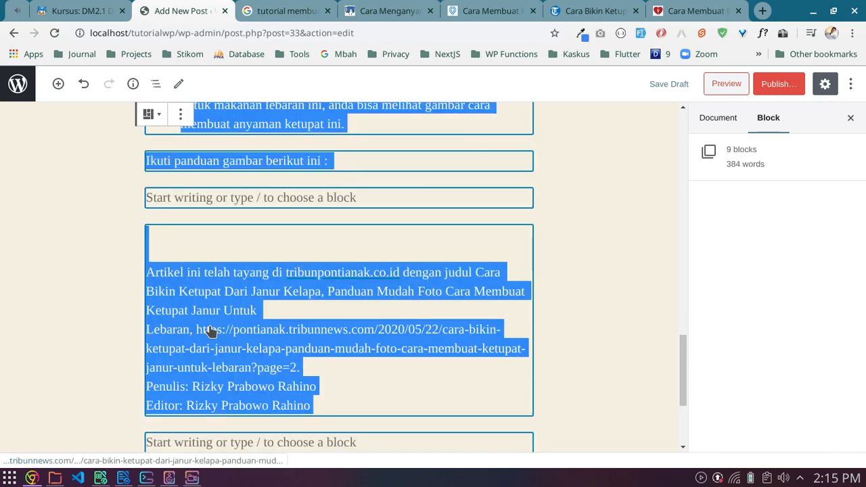
click(210, 330)
click(168, 272)
key(ctrl+a)
key(ctrl+a)
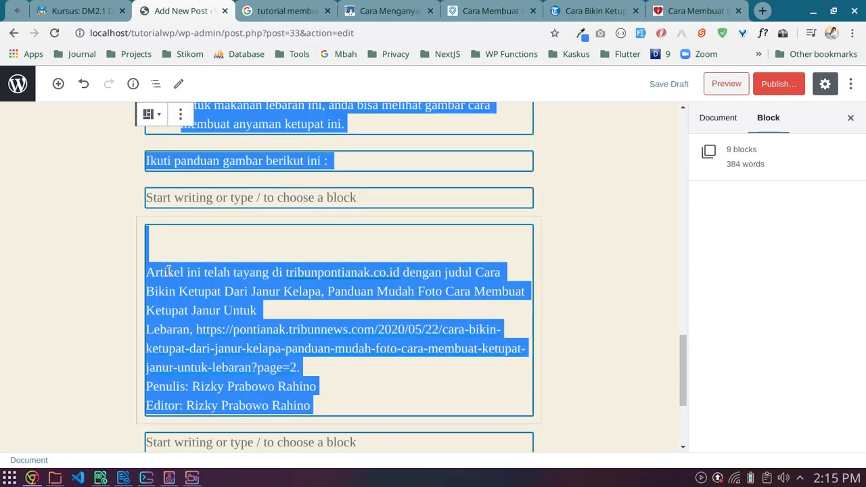
click(165, 245)
drag(191, 257, 317, 408)
key(BackSpace)
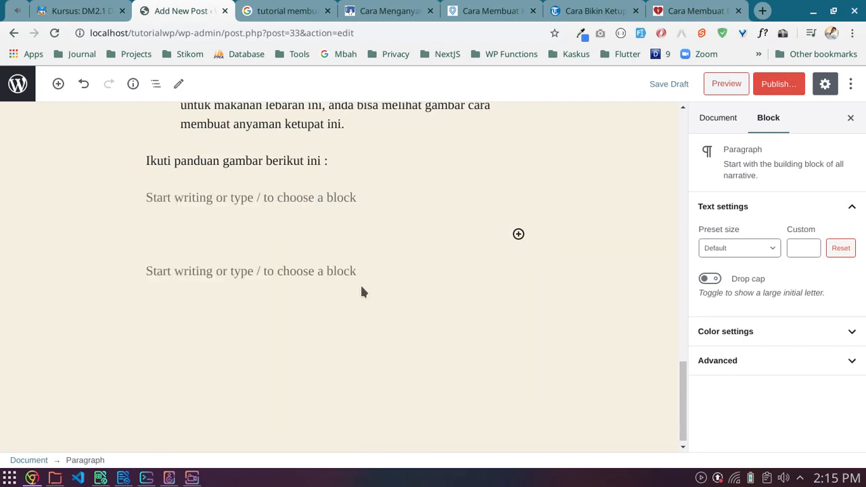
- Open the twelve-picture ketupat guide image from the Tribun article in its own browser tab
click(408, 197)
click(396, 164)
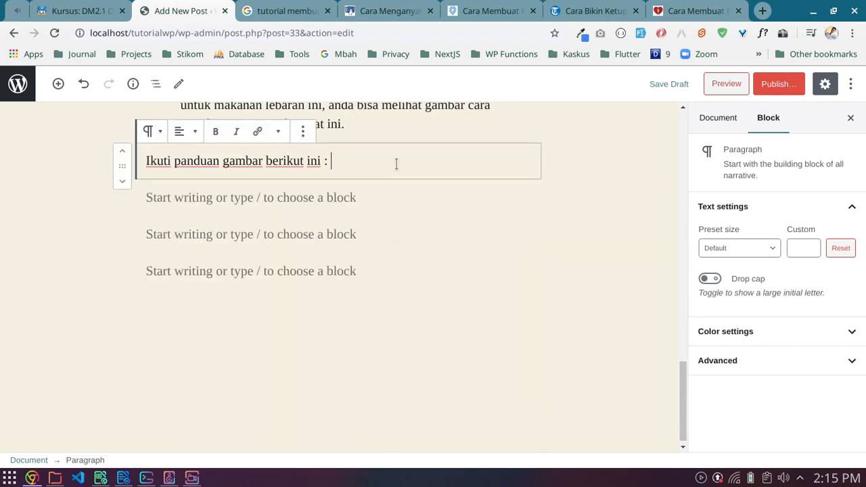
key(ctrl+6)
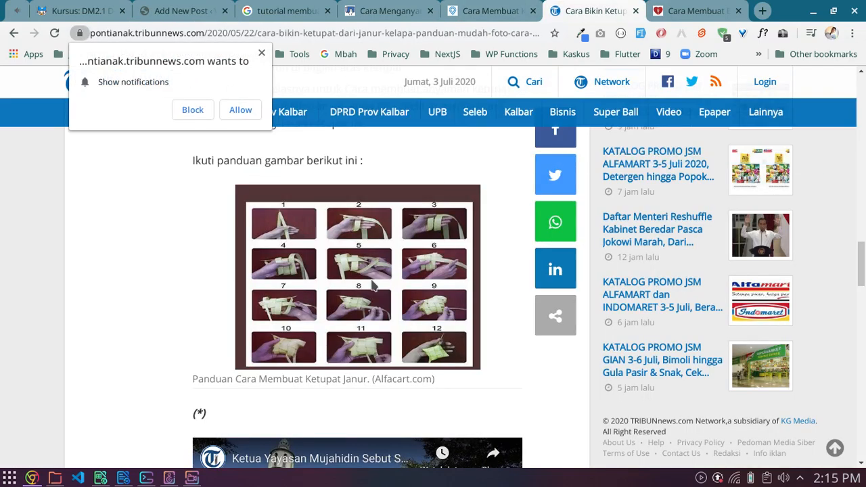
scroll(372, 284, down, 3)
scroll(371, 277, up, 2)
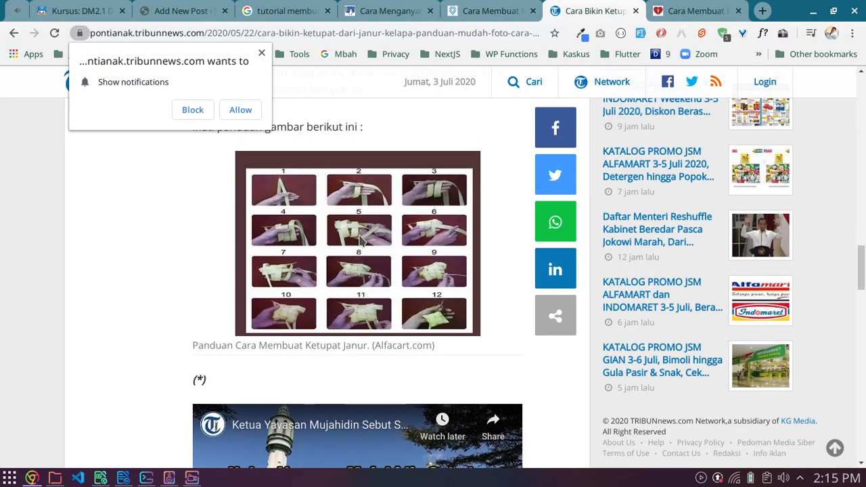
right_click(365, 202)
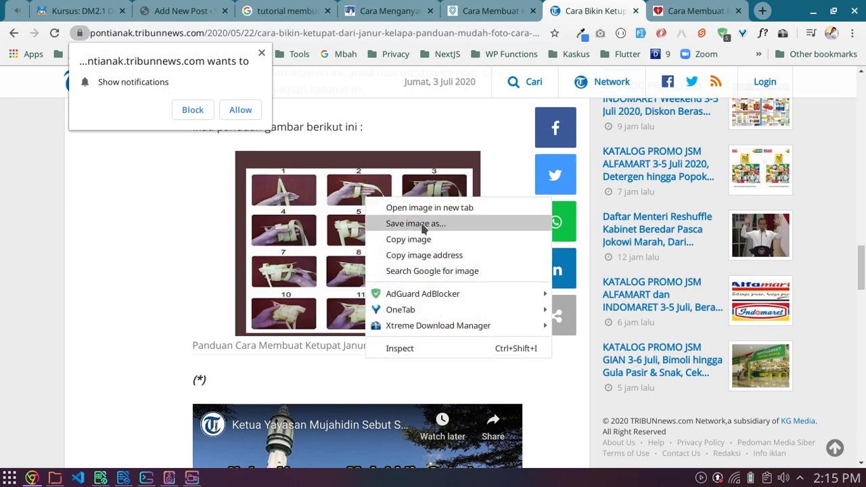
click(440, 208)
click(631, 9)
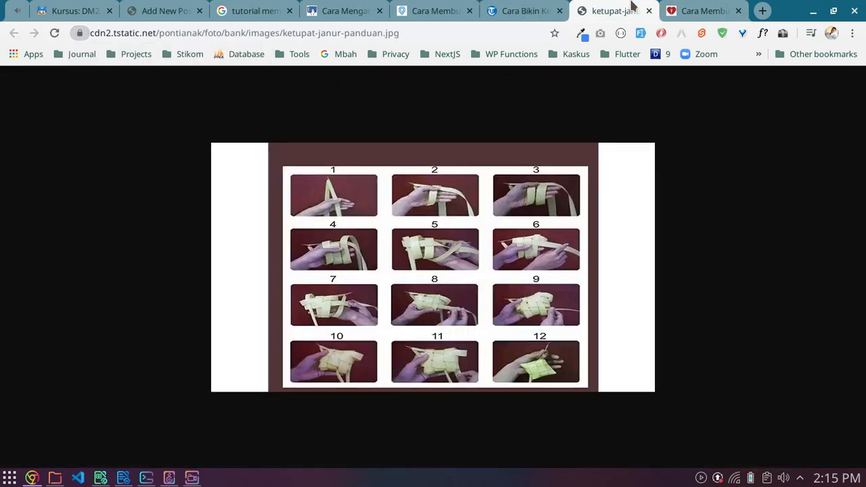
- Save the guide image as ketupat-janur-panduan.jpg in the Pictures folder of the home directory
right_click(439, 228)
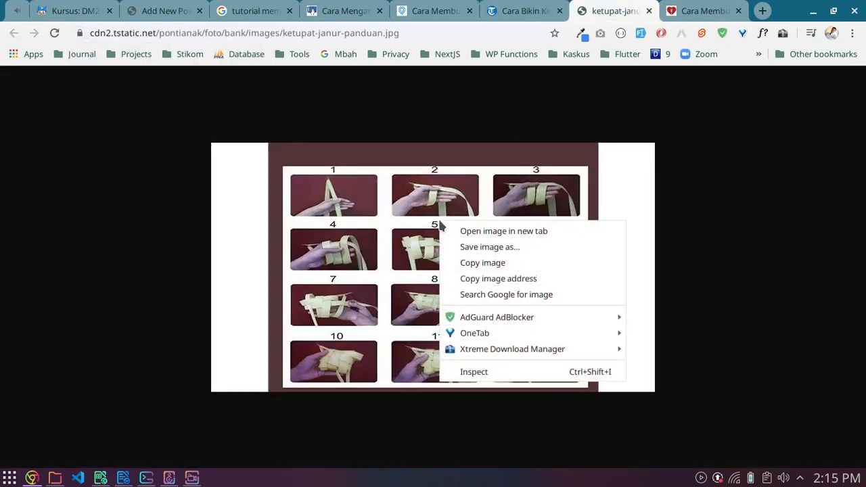
click(490, 247)
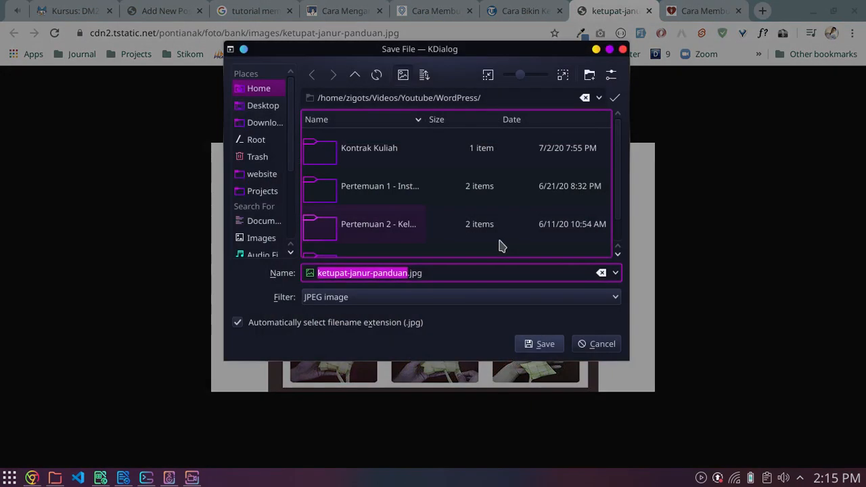
click(354, 76)
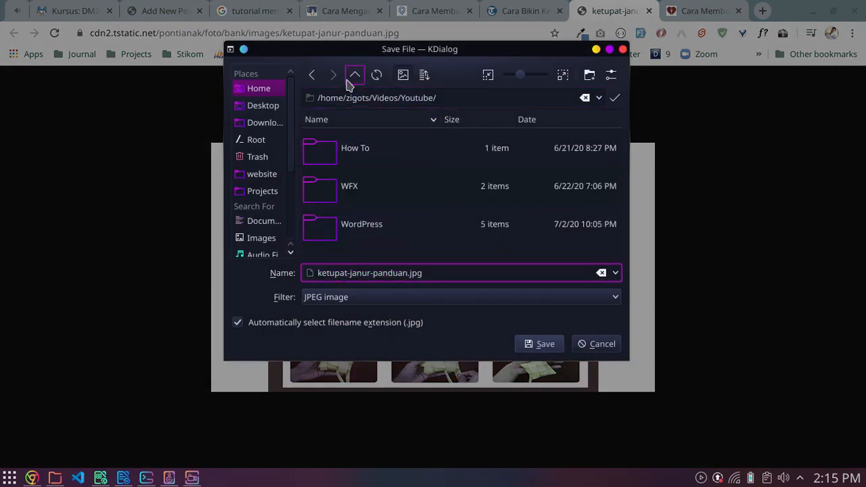
click(351, 79)
click(351, 80)
click(352, 80)
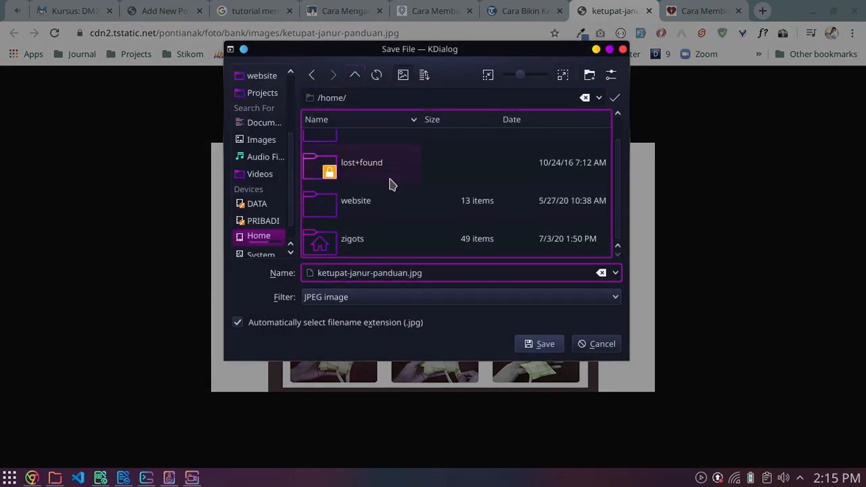
double_click(377, 238)
scroll(416, 207, down, 3)
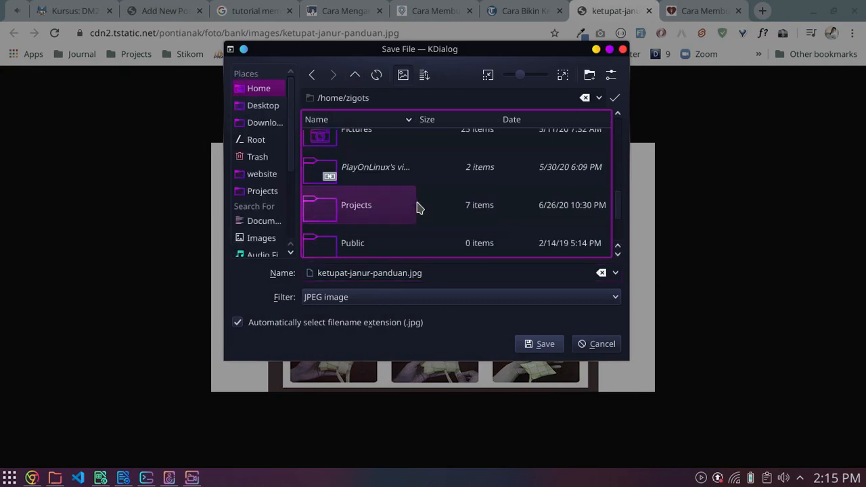
scroll(416, 207, up, 1)
click(377, 230)
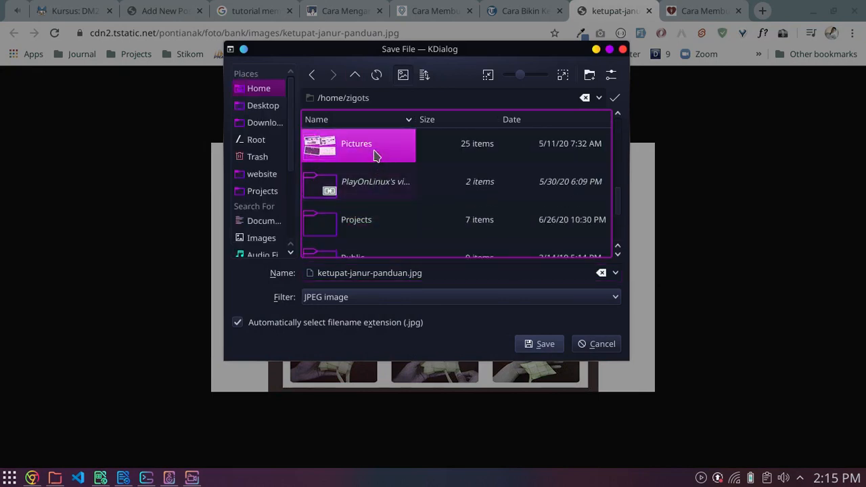
double_click(376, 155)
click(536, 346)
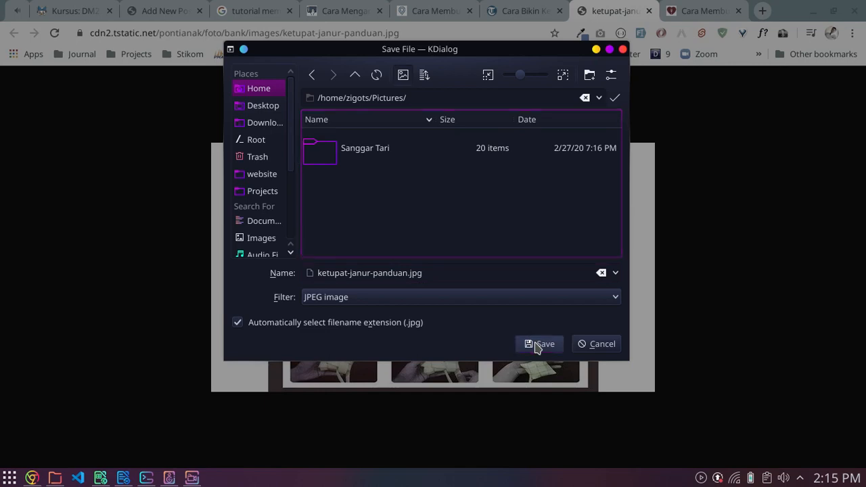
- Add an Image block to the post directly below "Ikuti panduan gambar berikut ini :"
click(166, 11)
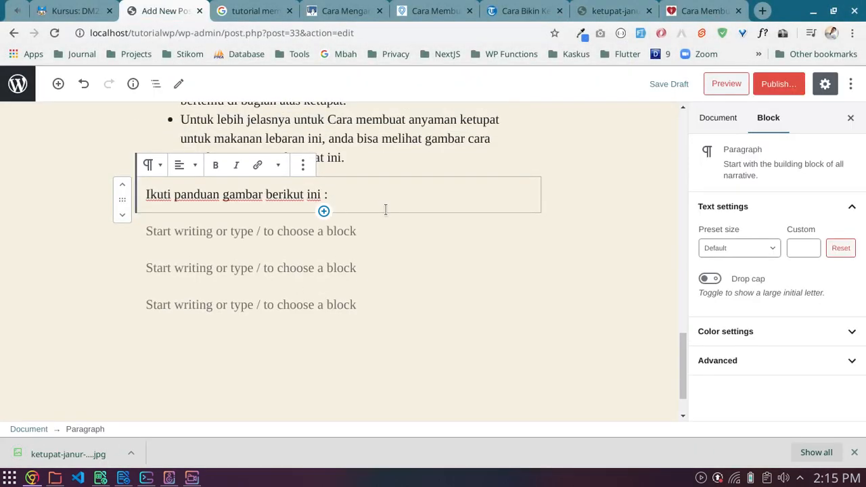
key(Return)
click(519, 195)
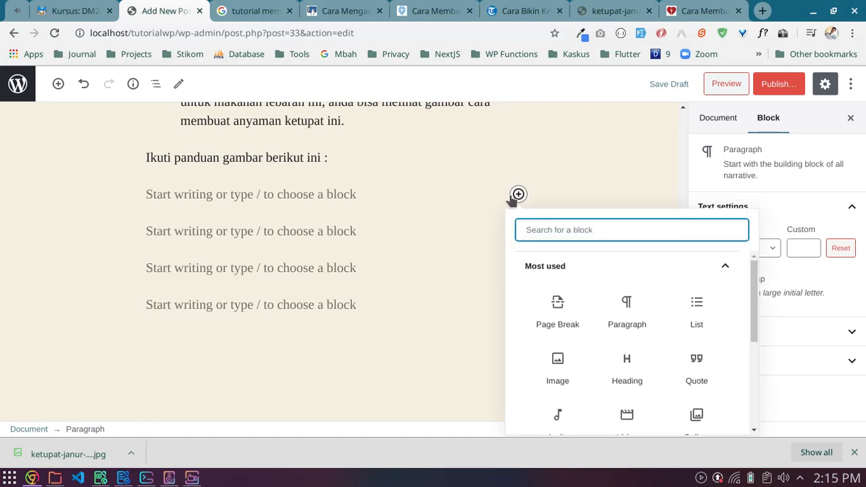
click(571, 377)
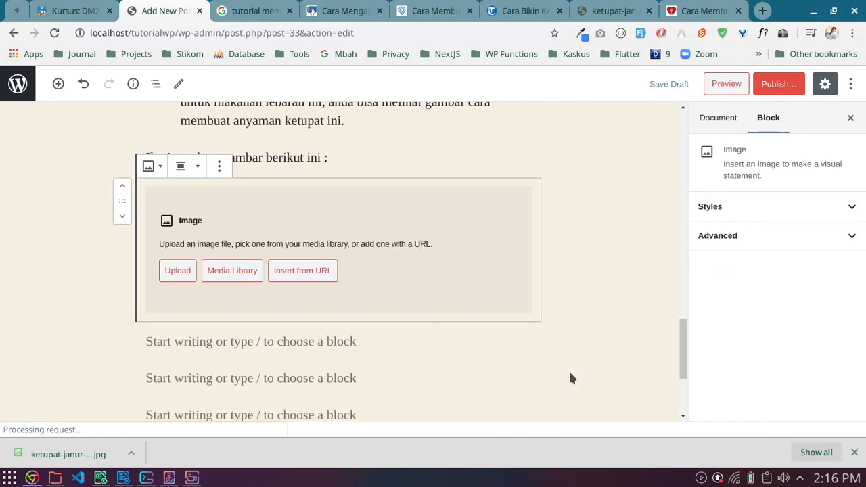
- Upload ketupat-janur-panduan.jpg from the Pictures folder into the new Image block
click(178, 271)
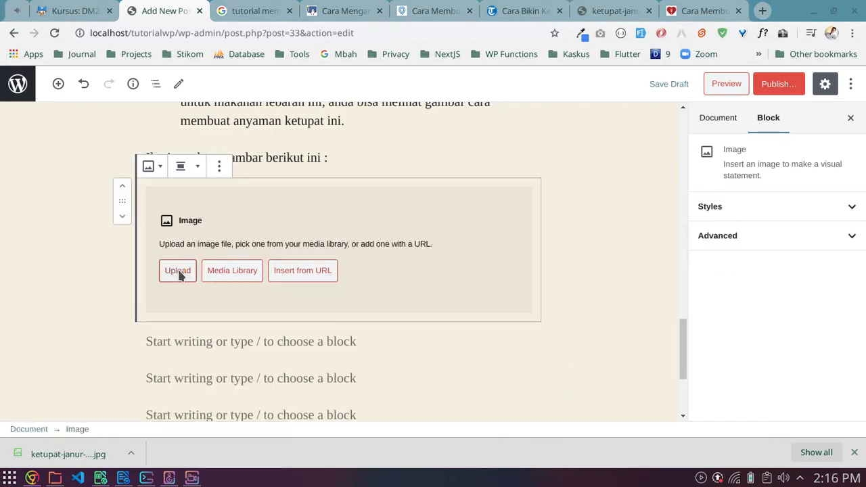
click(268, 94)
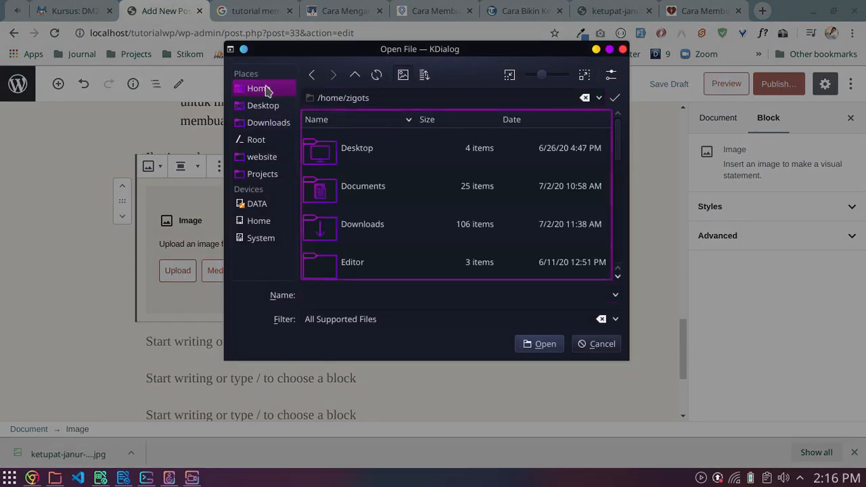
scroll(362, 231, down, 5)
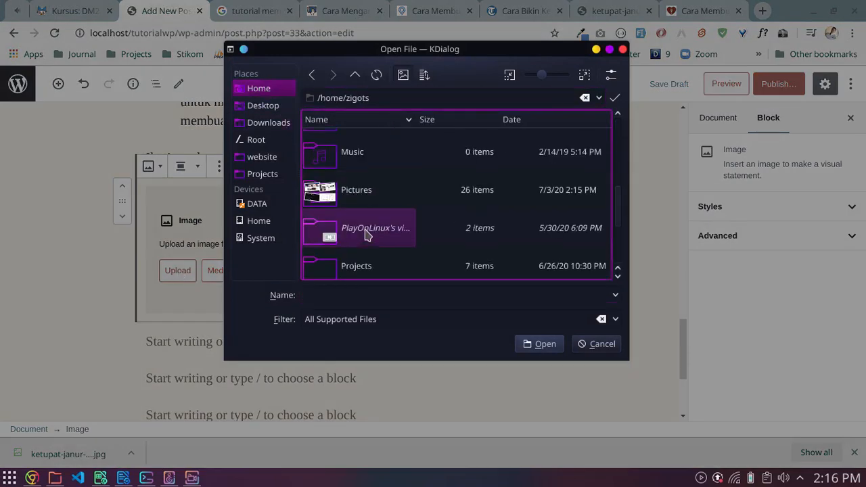
scroll(359, 203, up, 3)
click(359, 196)
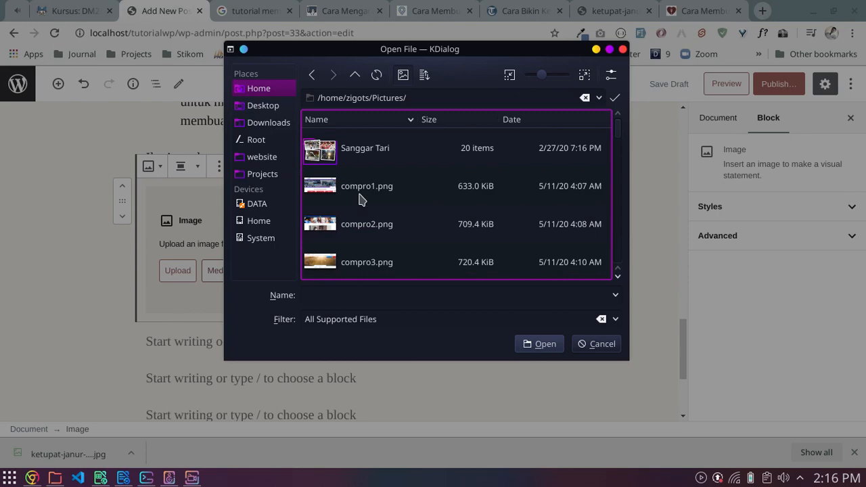
click(362, 200)
key(k)
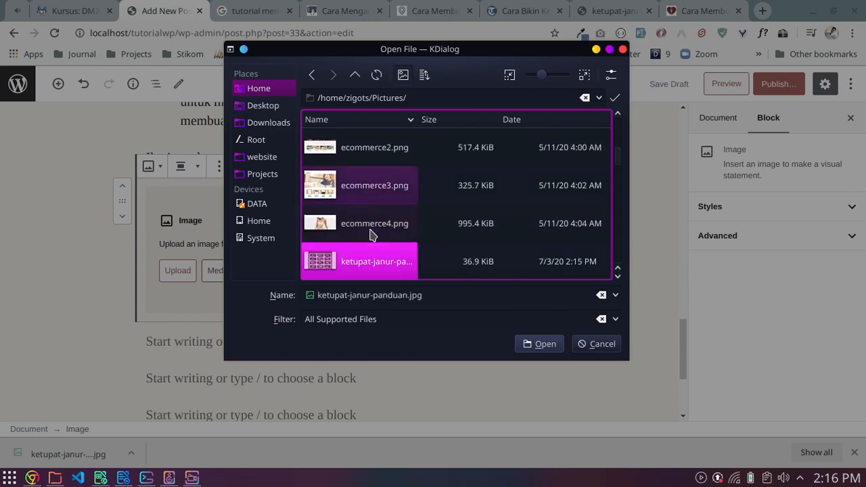
double_click(346, 256)
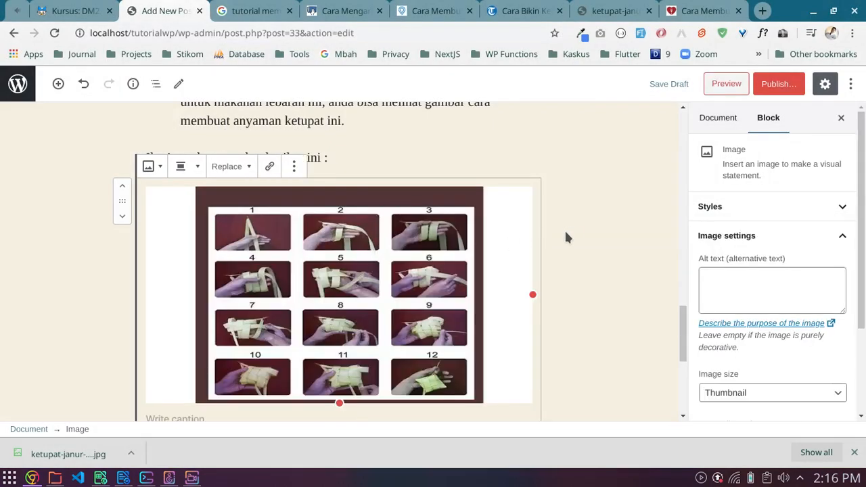
- Place the cursor in the empty paragraph below the guide image and dismiss the browser's download bar
click(568, 237)
scroll(567, 224, down, 2)
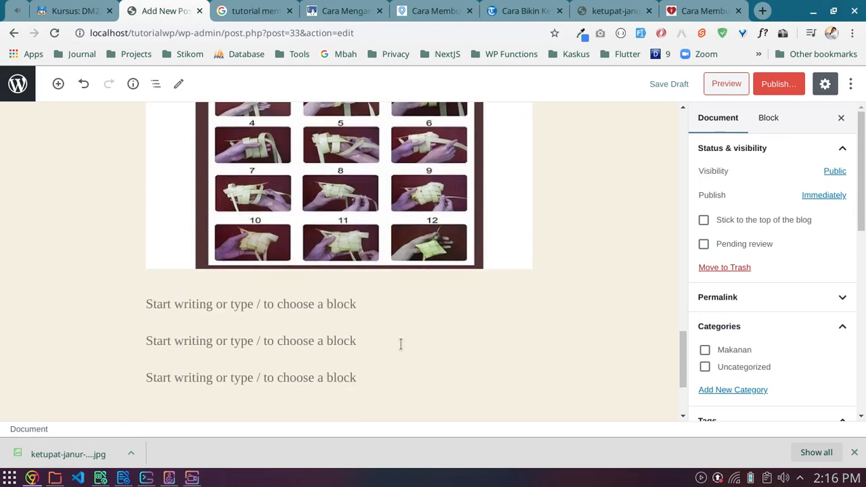
click(369, 307)
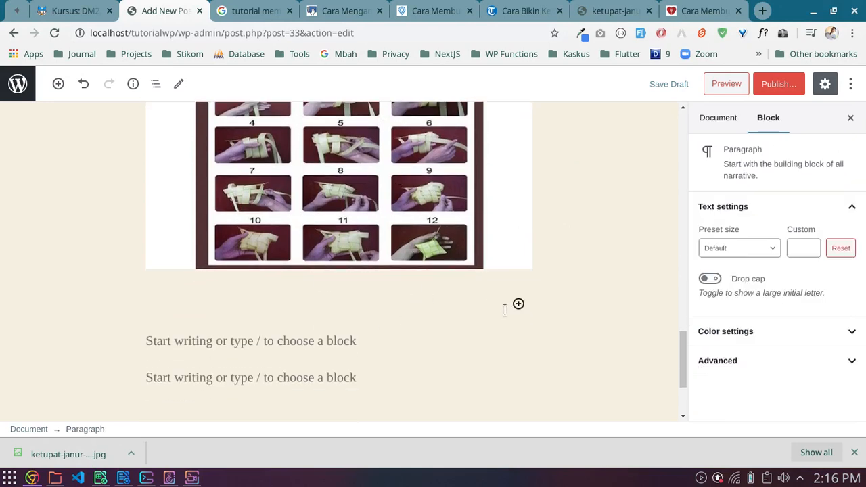
scroll(560, 316, down, 1)
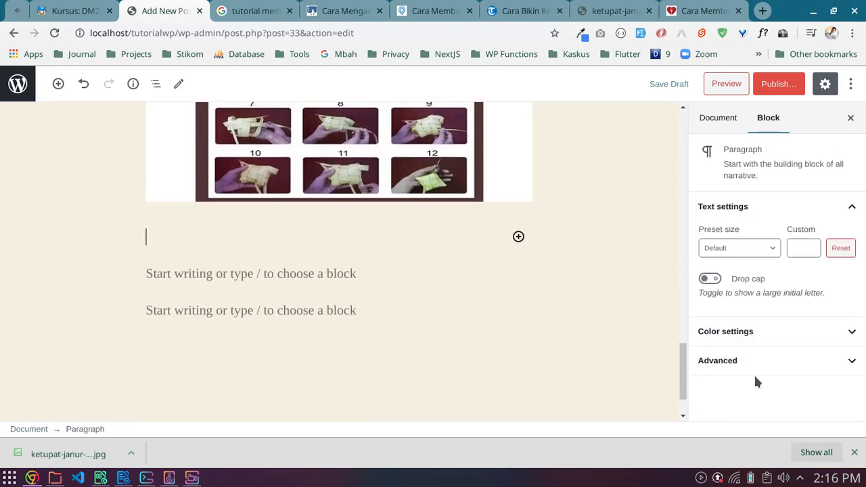
click(855, 453)
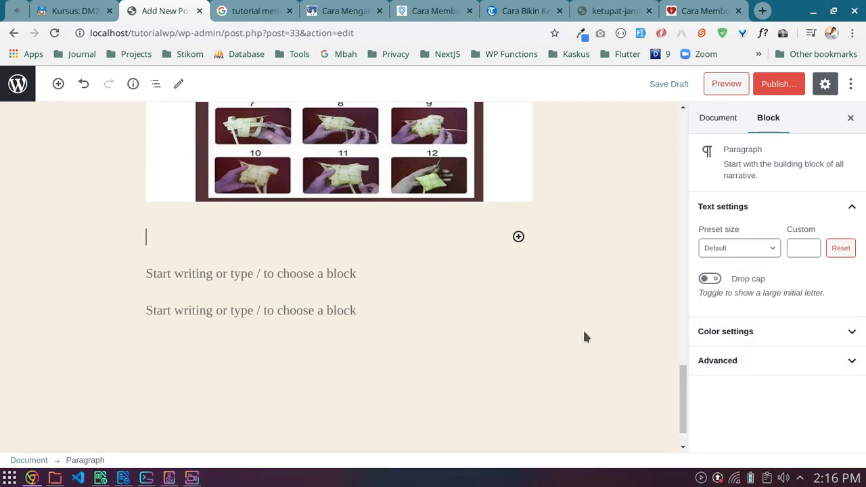
- Preview the post and examine its title, paragraphs, weaving steps list and guide image
scroll(572, 332, up, 2)
scroll(570, 324, up, 15)
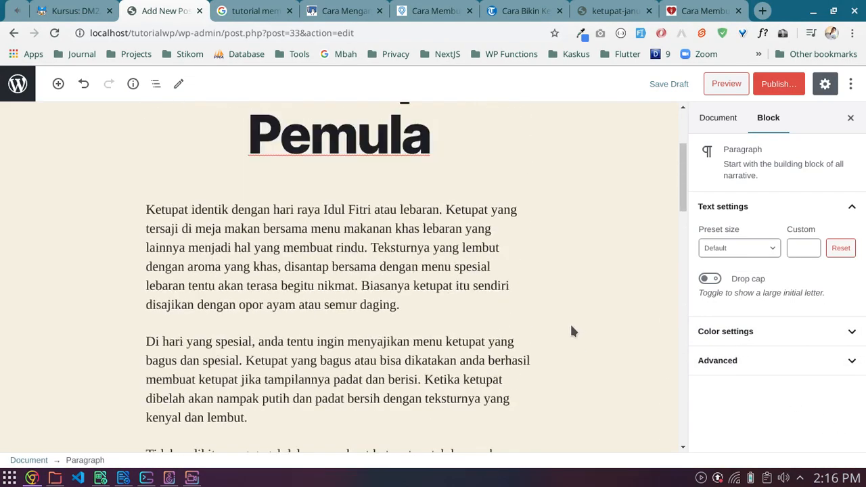
click(726, 86)
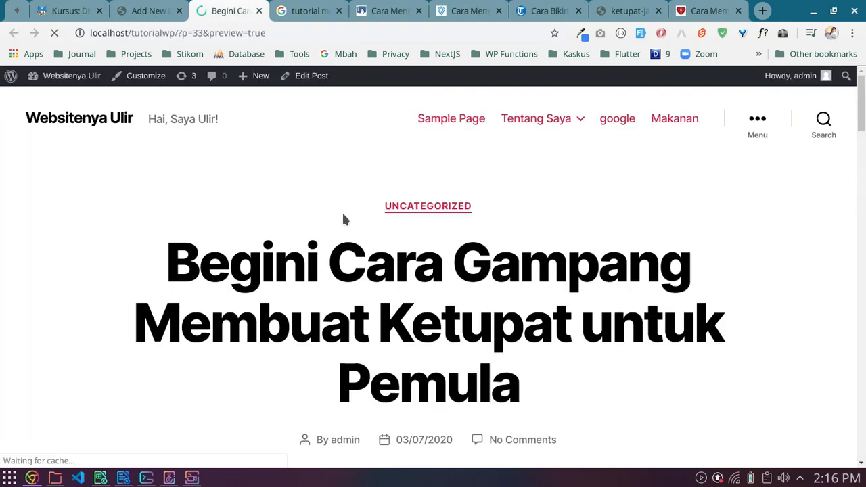
scroll(324, 254, down, 3)
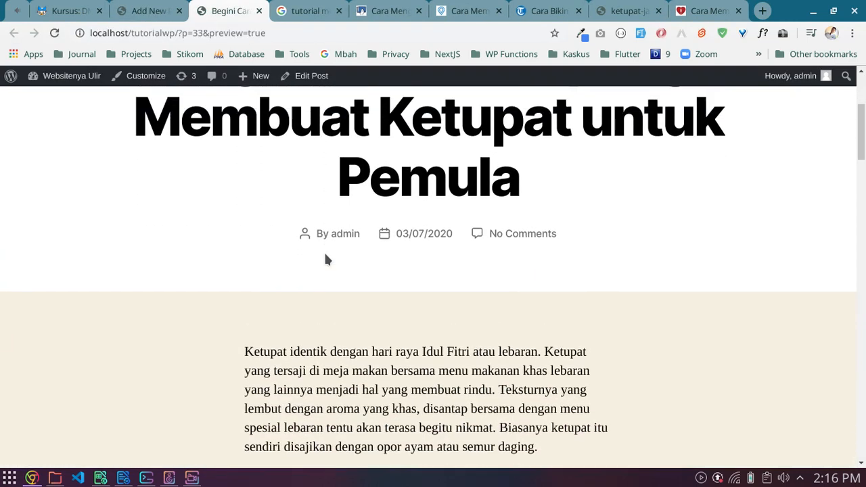
scroll(326, 255, down, 10)
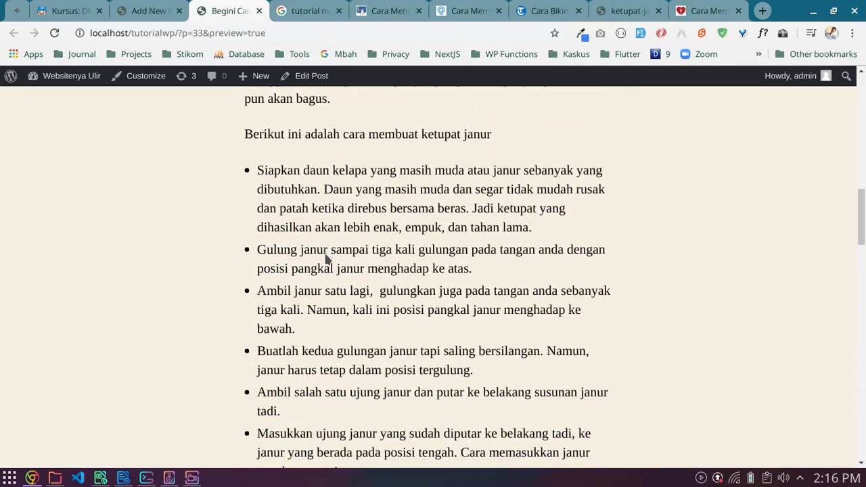
scroll(325, 260, down, 9)
scroll(325, 259, up, 4)
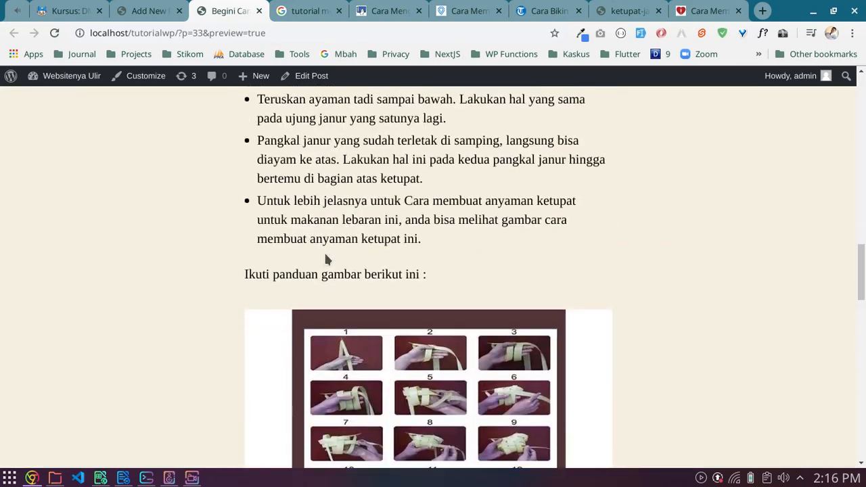
scroll(326, 259, up, 15)
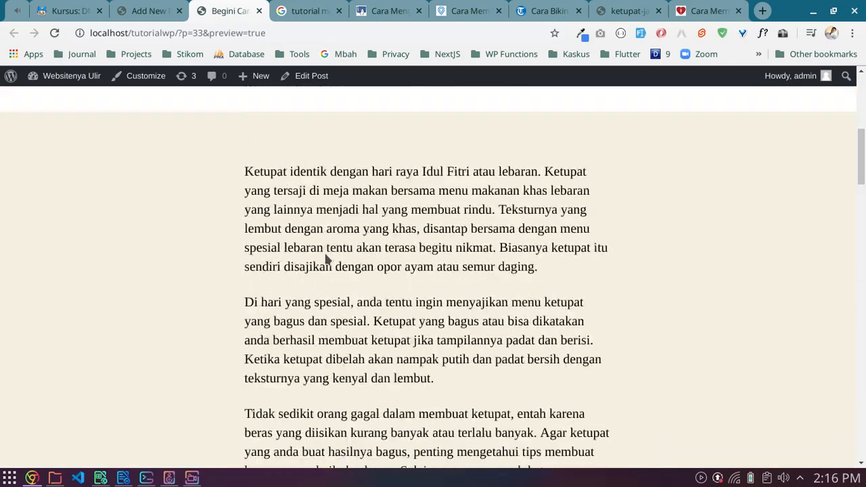
scroll(326, 259, up, 7)
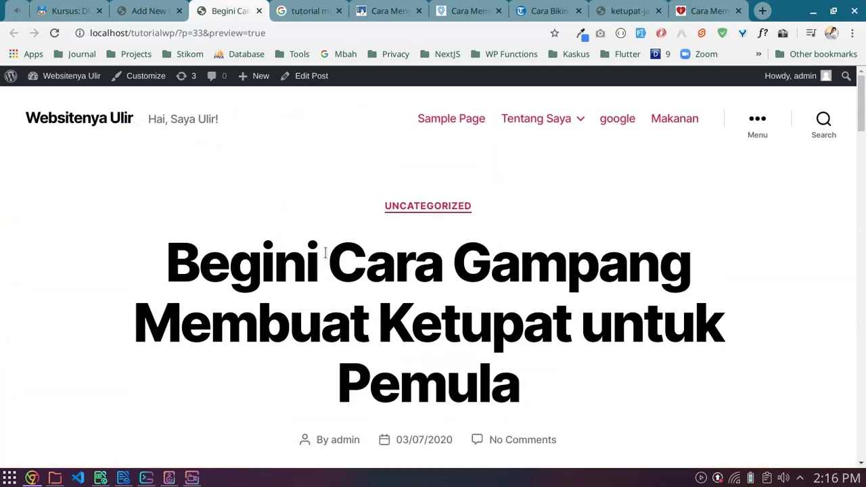
scroll(271, 217, down, 6)
scroll(269, 217, up, 6)
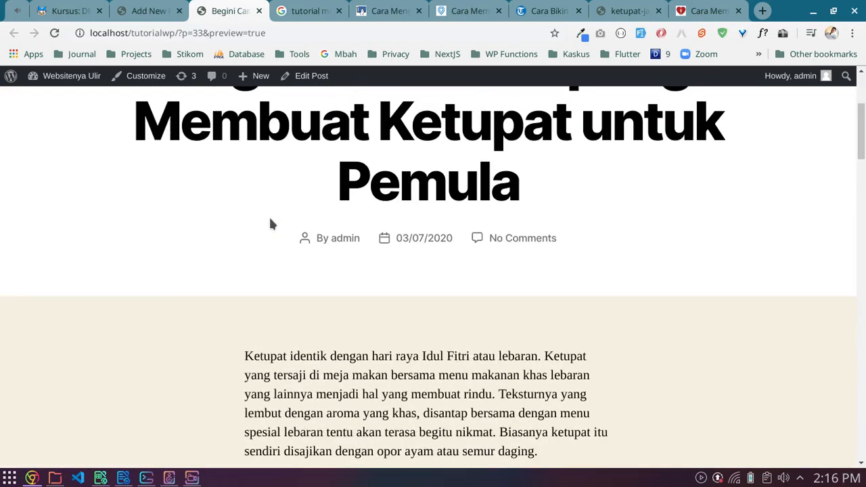
- Return to the post editor and show the document settings down to the featured image section
click(149, 11)
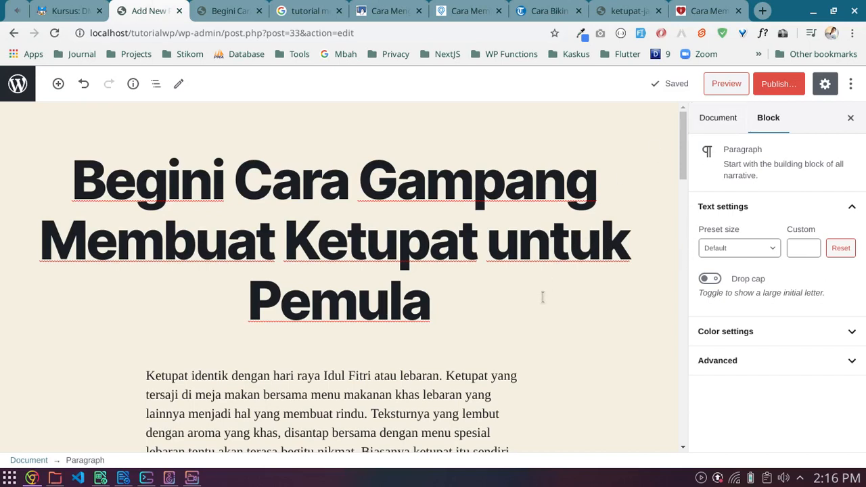
click(592, 361)
scroll(795, 301, down, 3)
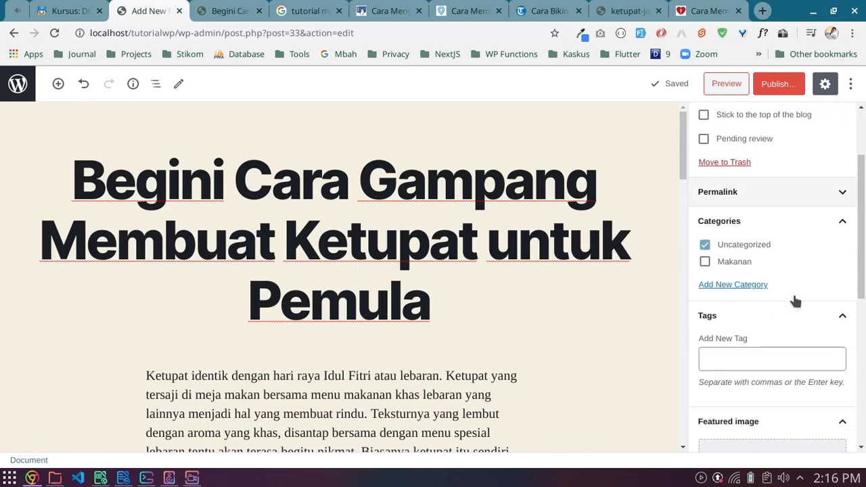
scroll(791, 309, down, 2)
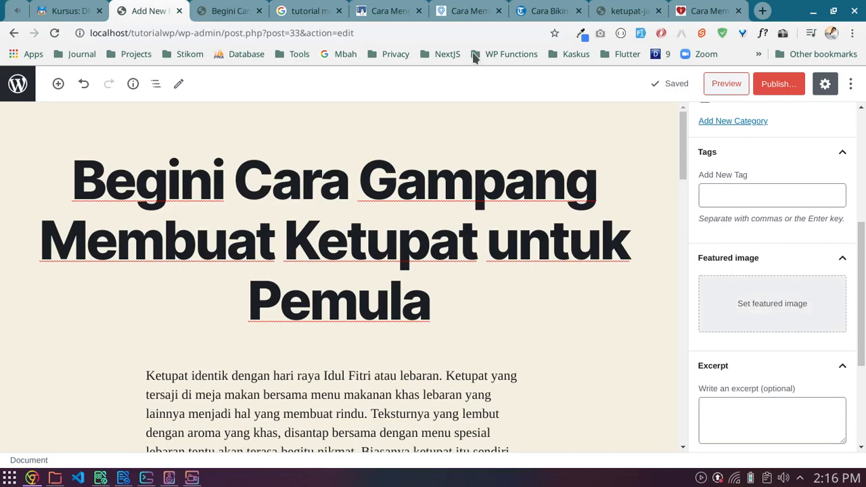
- Search Google Images for "gambar ketupat"
click(304, 11)
scroll(288, 135, up, 4)
triple_click(288, 80)
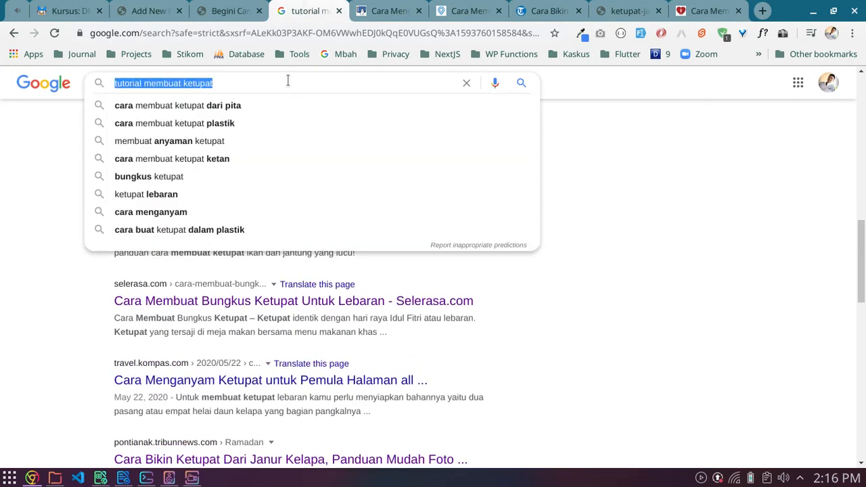
text(gambar ketupat)
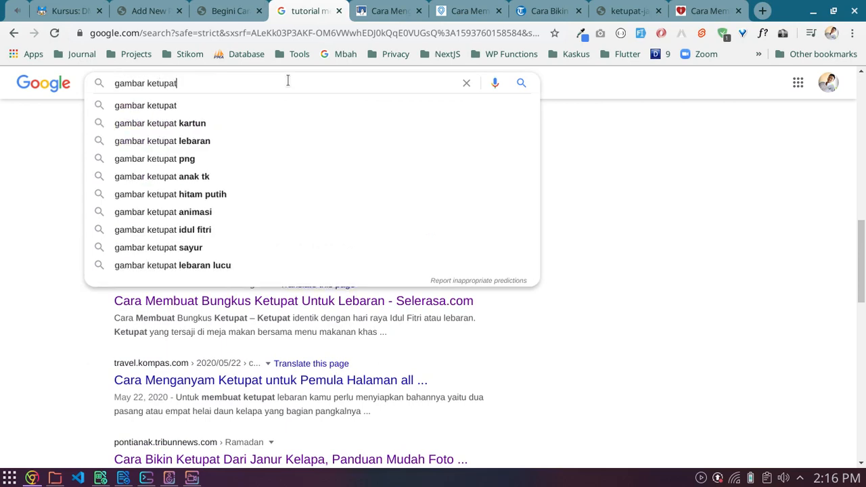
key(Return)
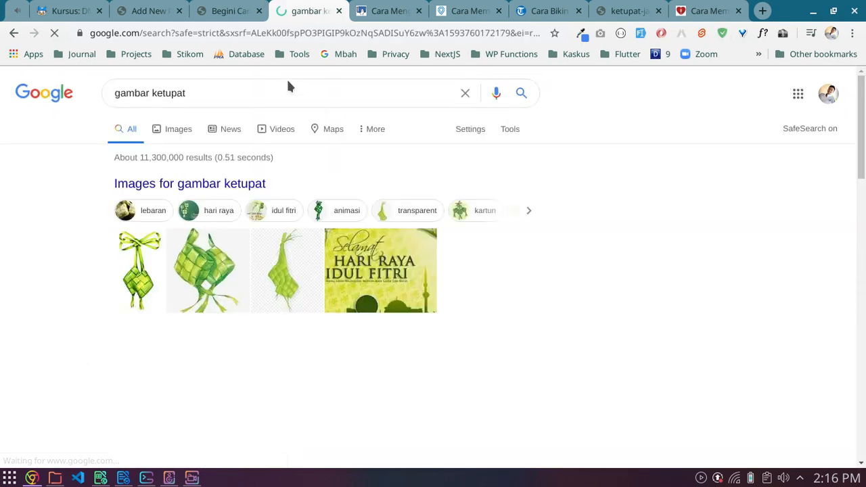
click(176, 139)
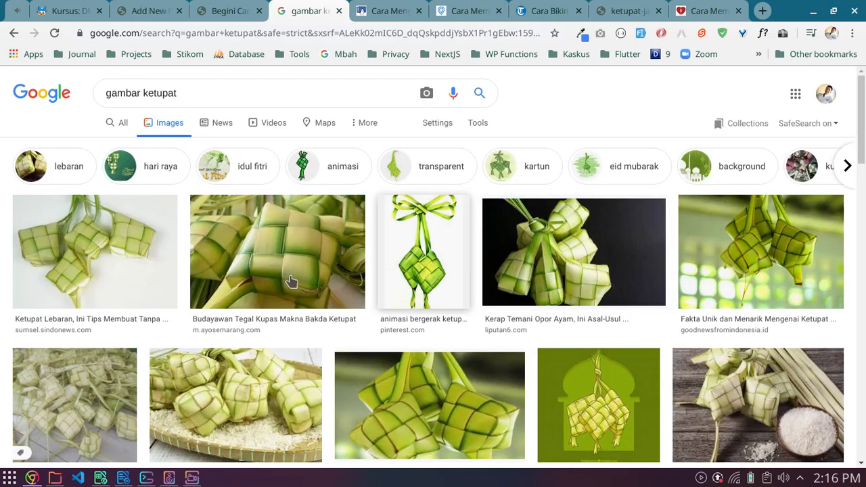
- Open the Jakarta Post photo of ketupat beside a bowl of rice as a full-size image in its own browser tab
scroll(601, 284, down, 3)
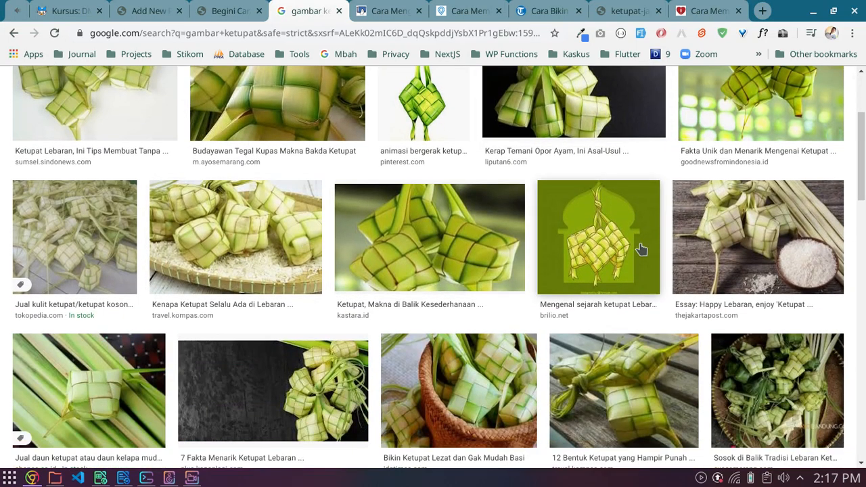
click(775, 237)
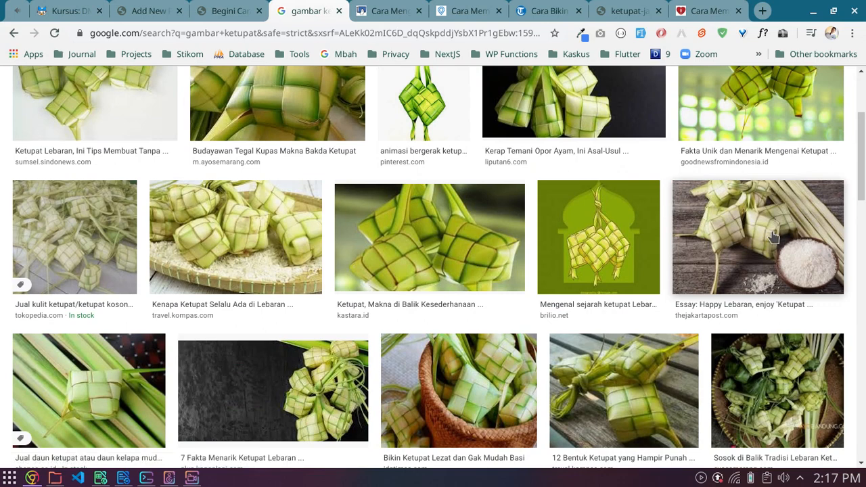
scroll(755, 184, down, 1)
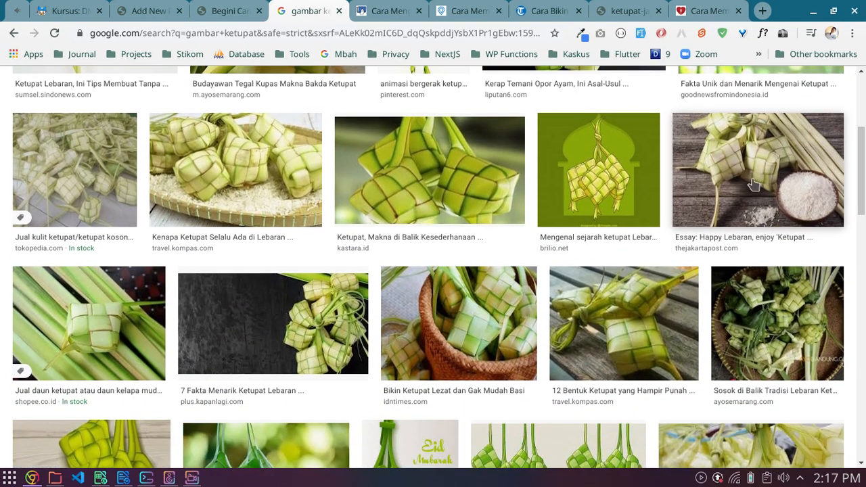
scroll(754, 173, up, 2)
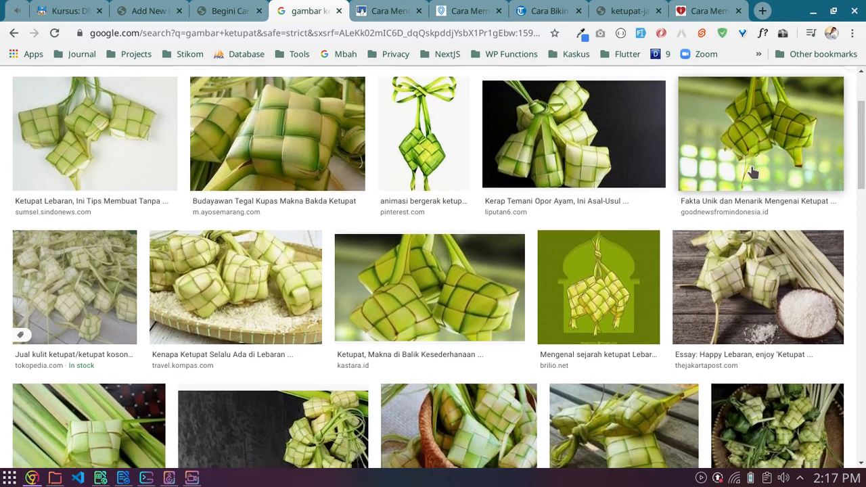
scroll(753, 173, down, 2)
click(689, 246)
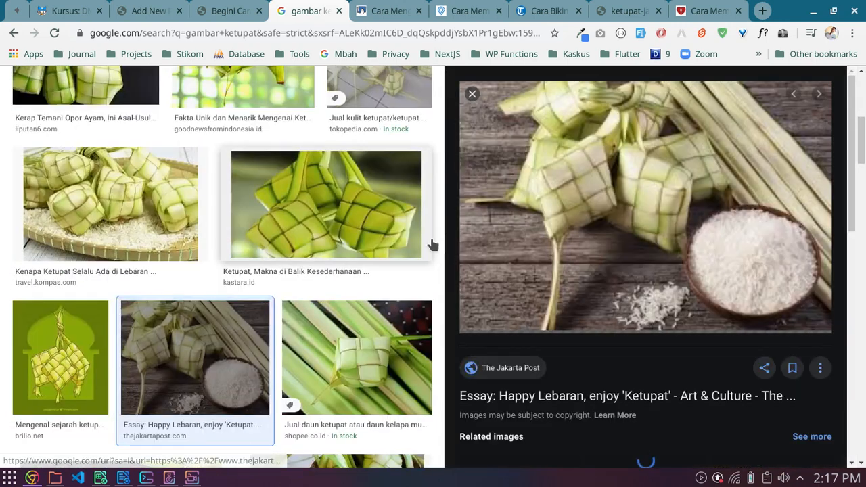
right_click(625, 165)
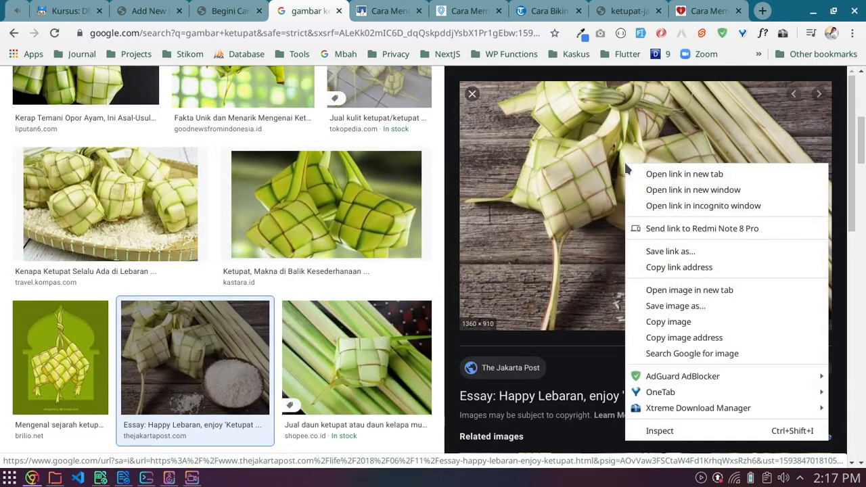
click(699, 290)
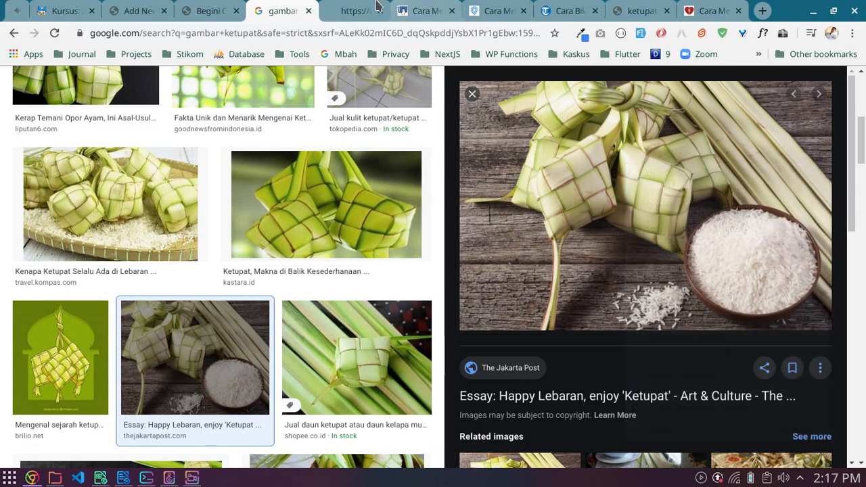
click(369, 8)
click(354, 172)
click(432, 161)
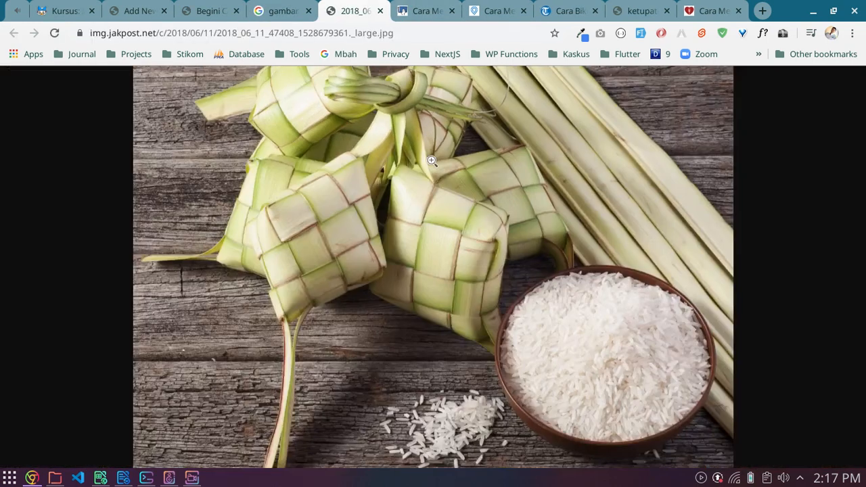
- Save the full-size ketupat photo to the Pictures folder as ketupatthumbnail.jpg and close its browser tab
right_click(432, 161)
click(491, 192)
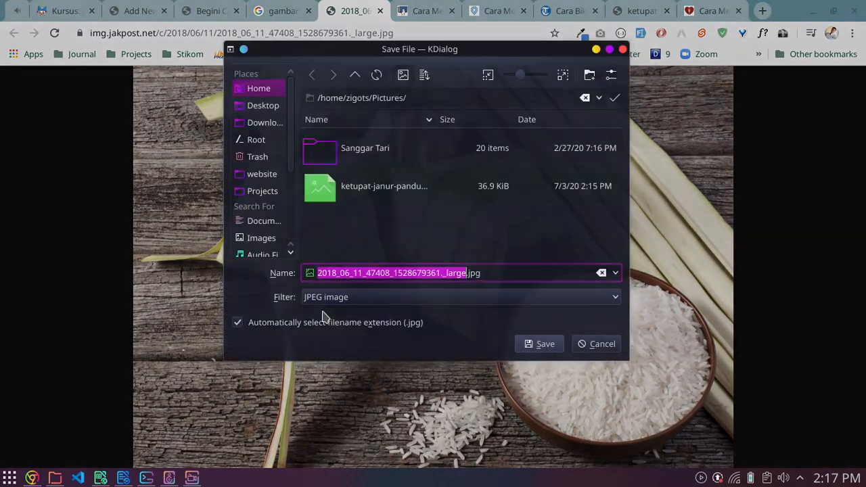
text(ke)
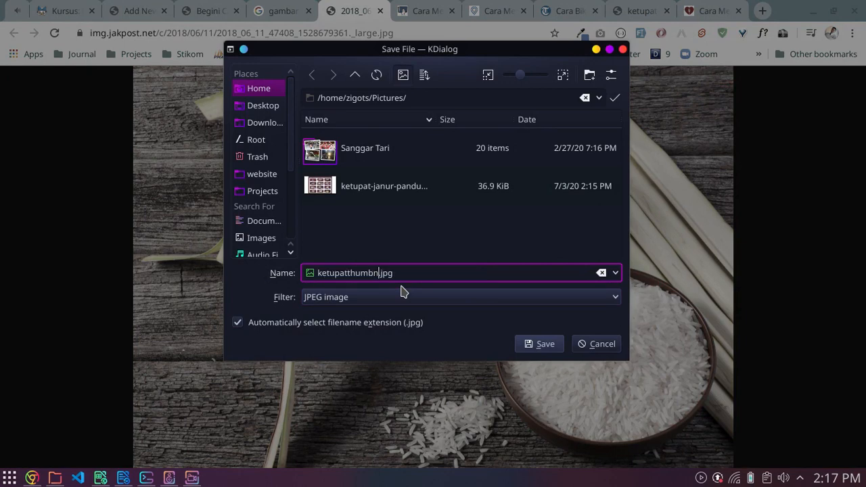
text(tupatthumbnail)
key(Return)
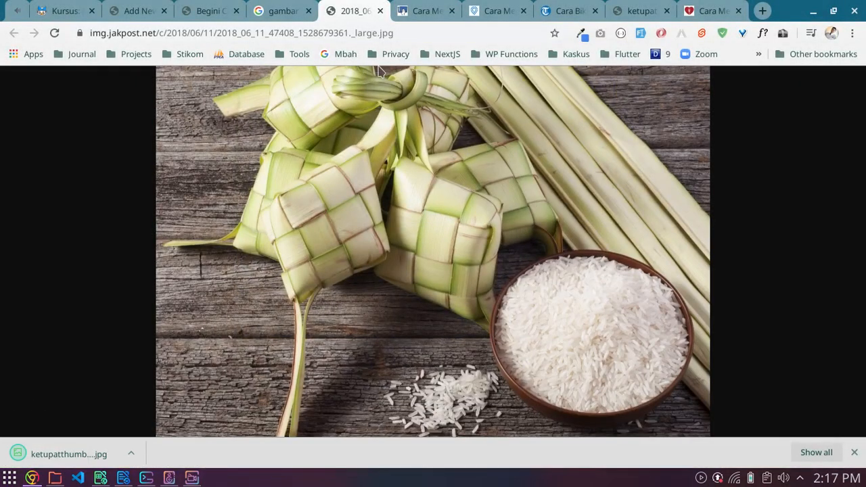
click(381, 10)
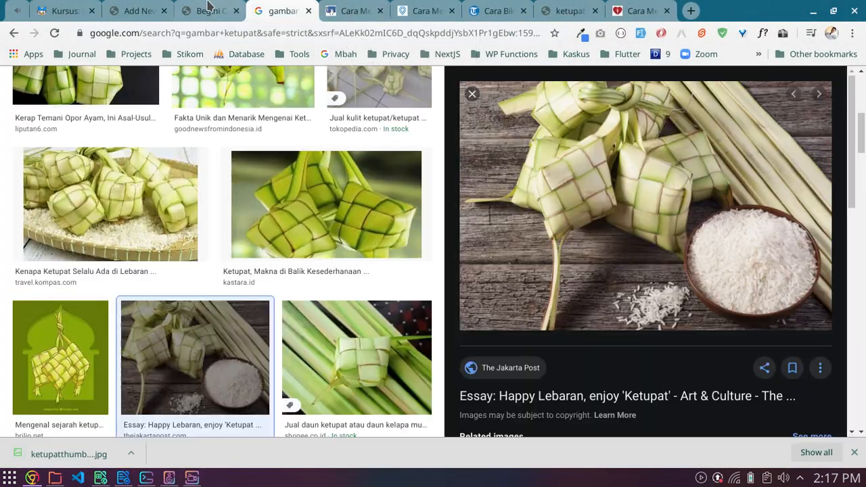
- Upload ketupatthumbnail.jpg from the Pictures folder through the post's featured image dialog
click(224, 11)
click(163, 8)
scroll(555, 335, down, 3)
scroll(766, 203, down, 3)
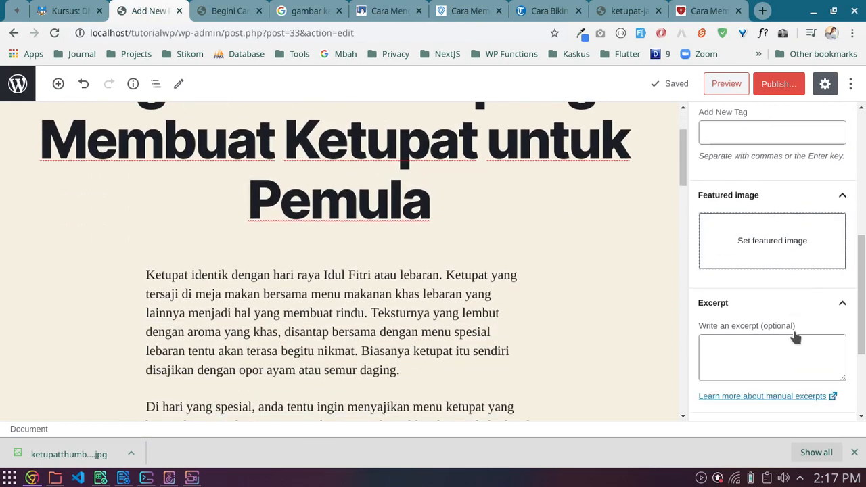
click(750, 180)
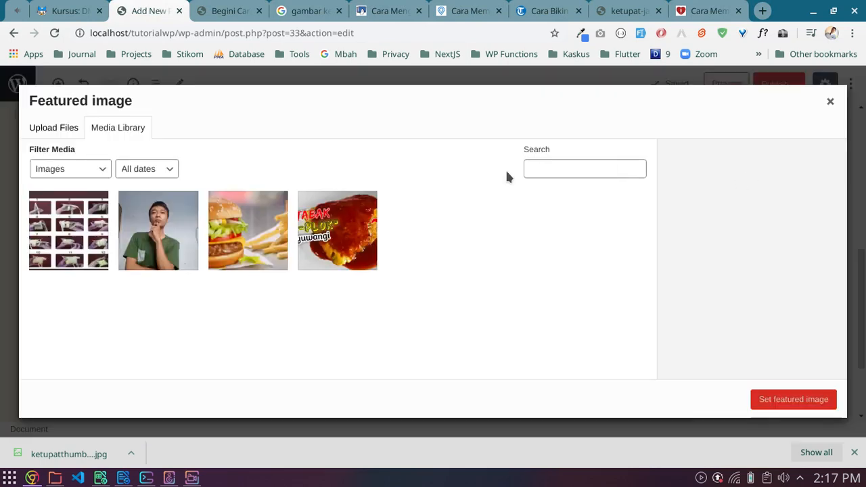
click(49, 131)
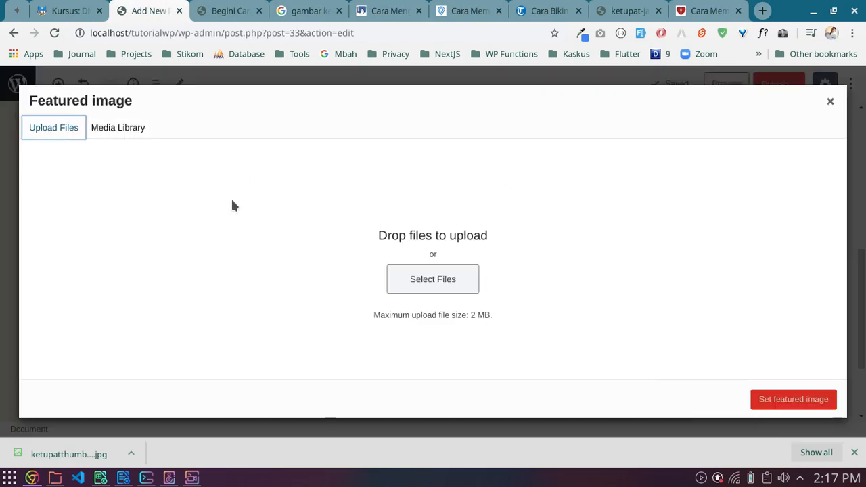
click(421, 278)
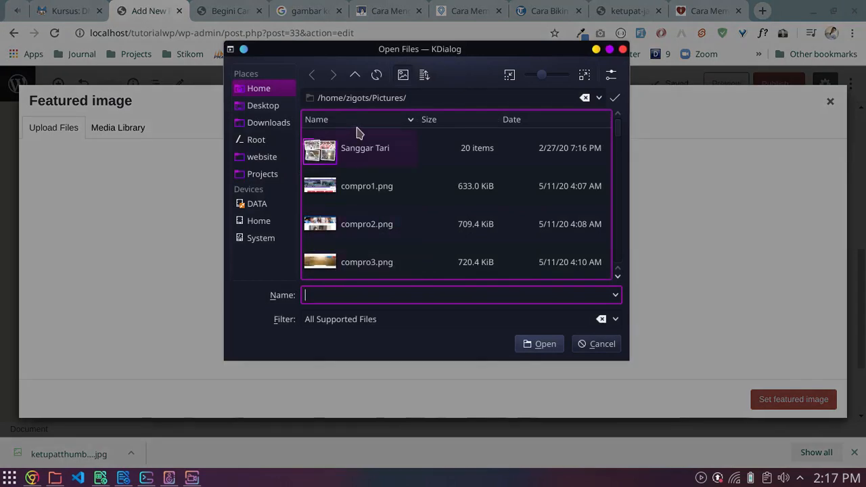
scroll(400, 205, down, 5)
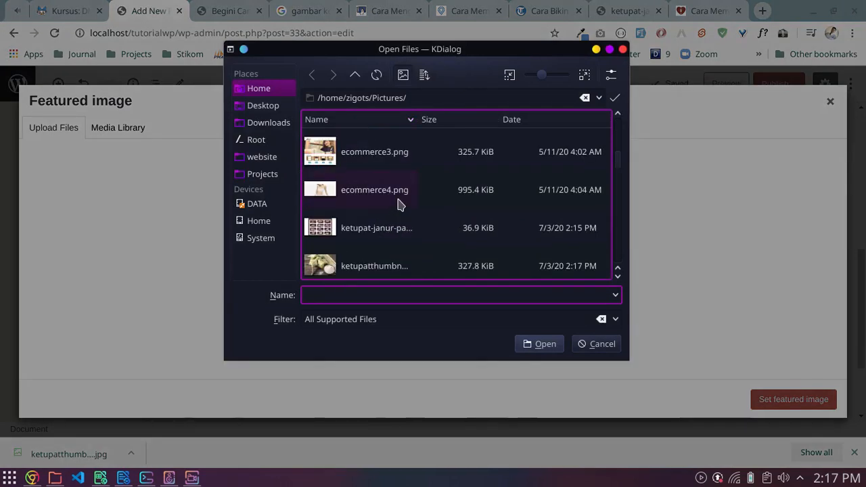
scroll(389, 216, down, 3)
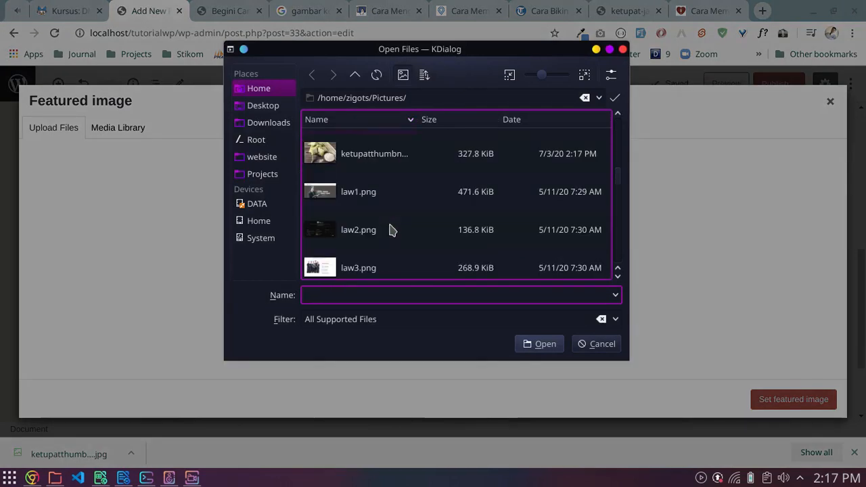
click(371, 161)
click(552, 346)
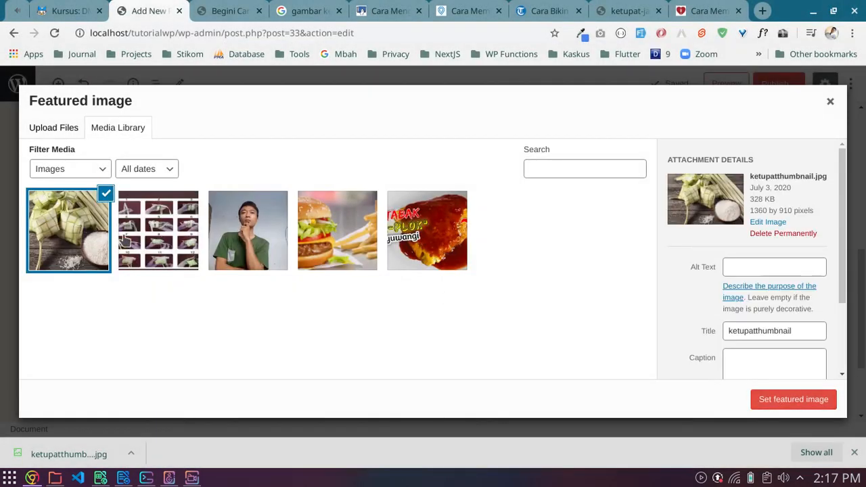
- Set the alt text of the uploaded ketupatthumbnail.jpg to "ketupat lebaran"
scroll(758, 318, down, 2)
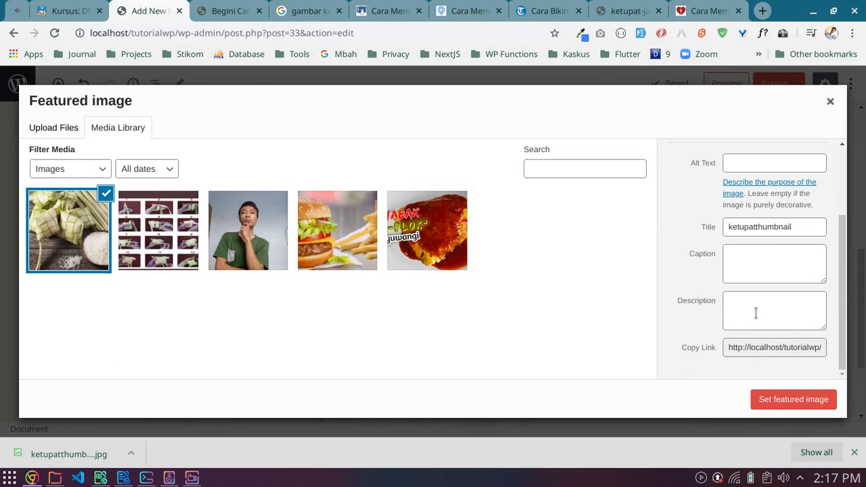
scroll(714, 286, up, 2)
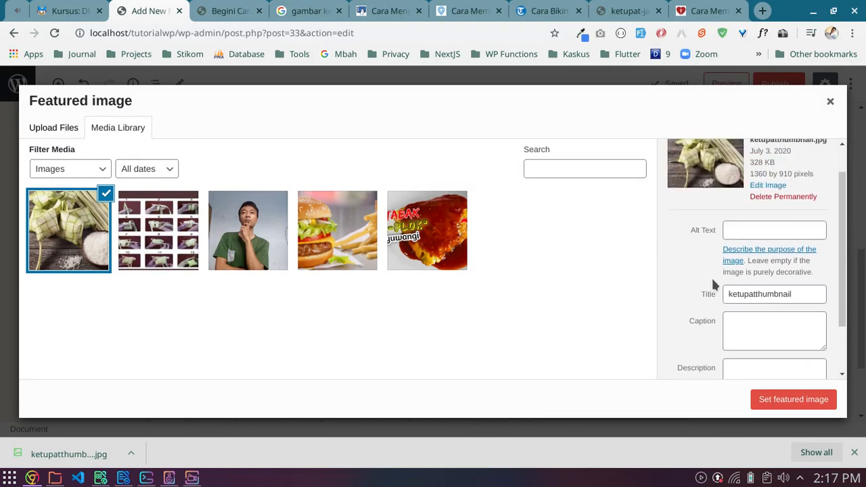
scroll(714, 285, up, 1)
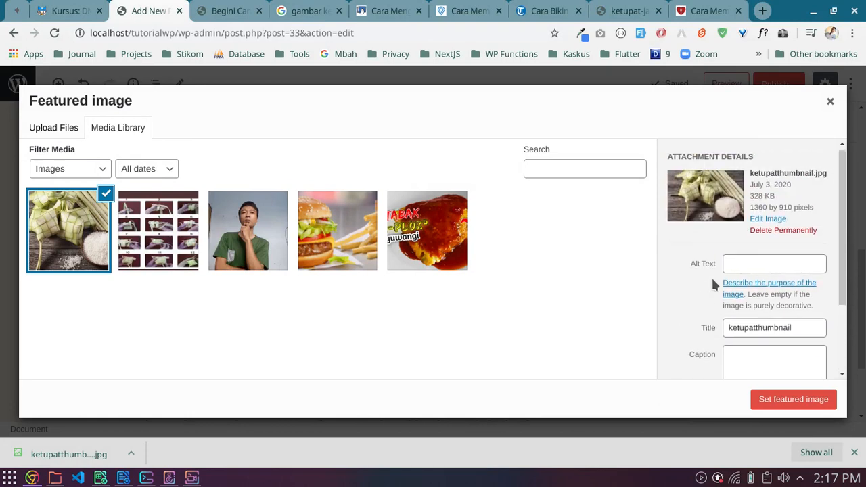
click(760, 261)
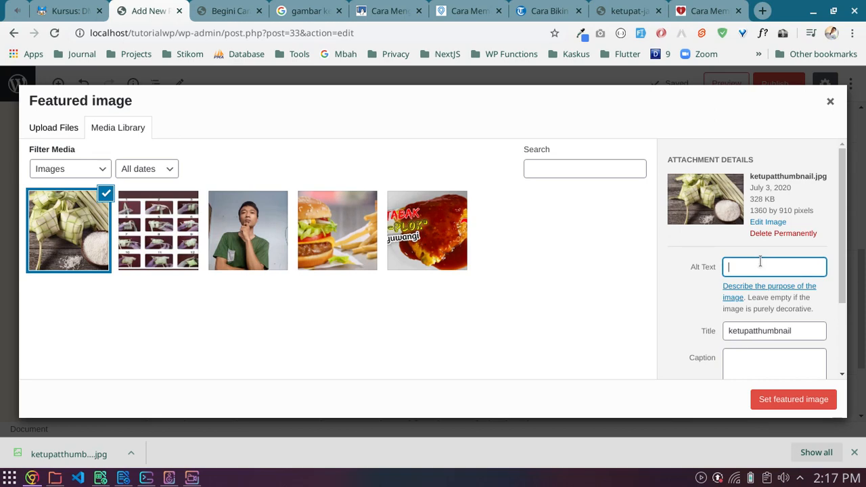
text(ketupat lebaran)
scroll(710, 311, down, 1)
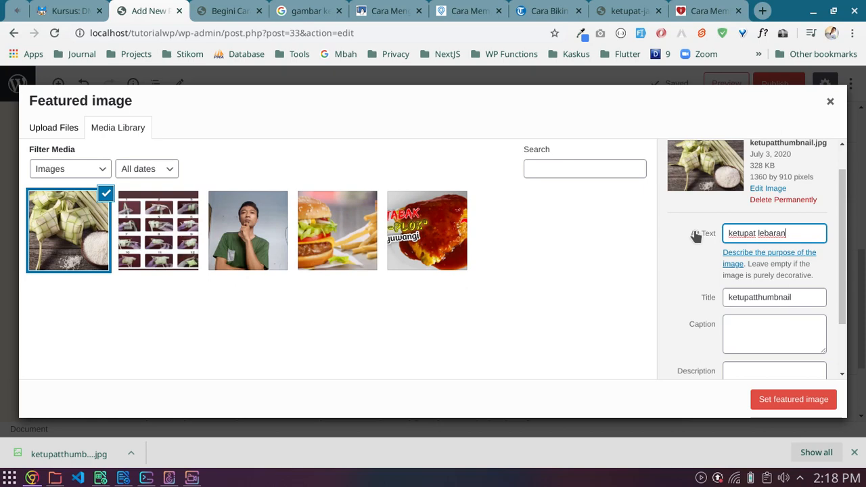
- Check the Google Images results once more and set ketupatthumbnail.jpg as the post's featured image
click(308, 10)
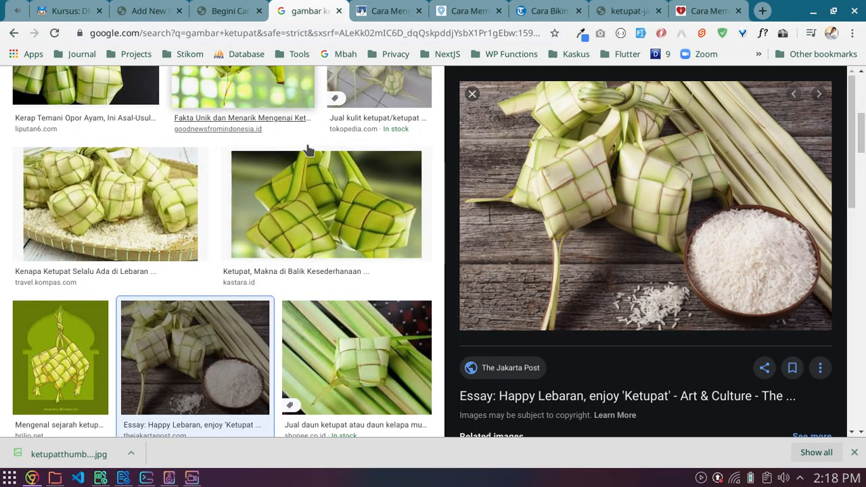
scroll(308, 149, up, 5)
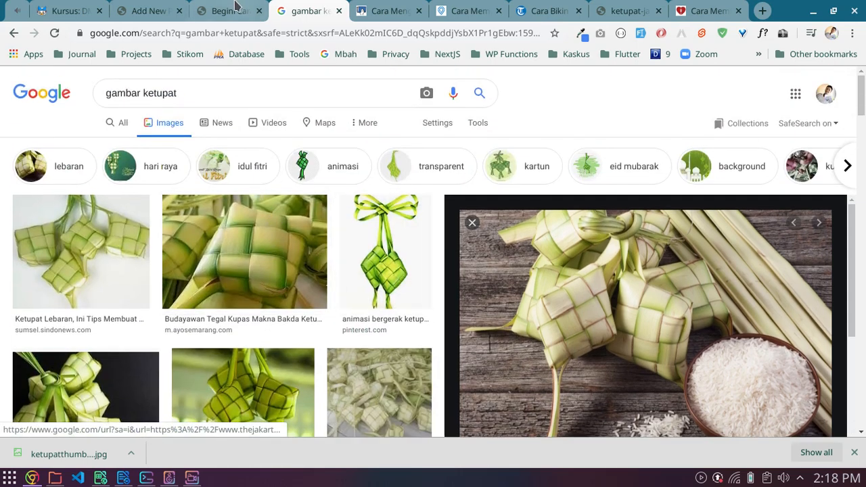
click(148, 11)
scroll(786, 348, down, 2)
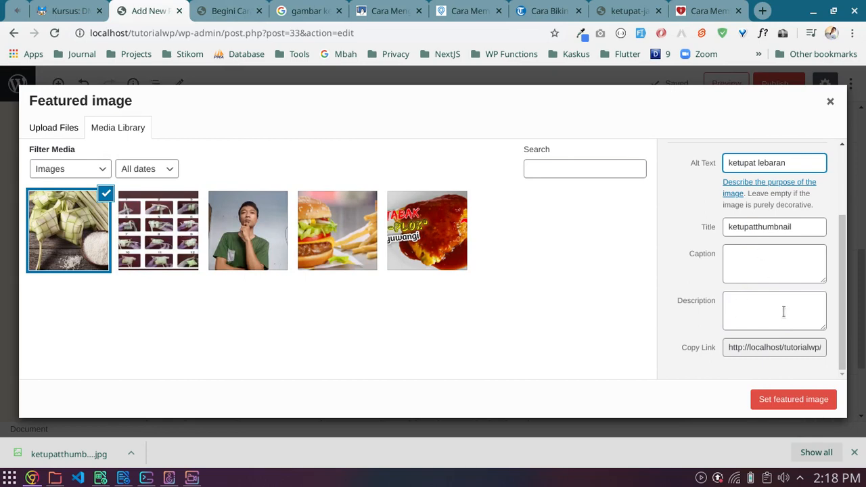
click(793, 399)
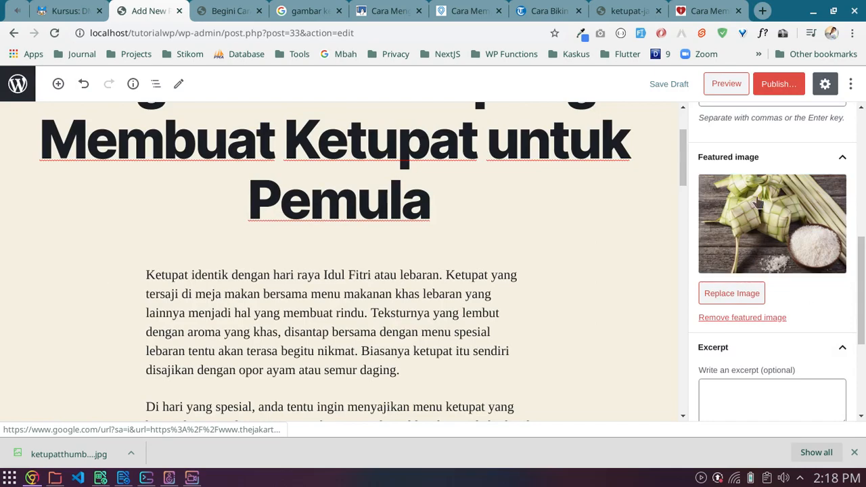
- Preview the post and check the featured image, text and picture guide, then return to the post editor
click(737, 84)
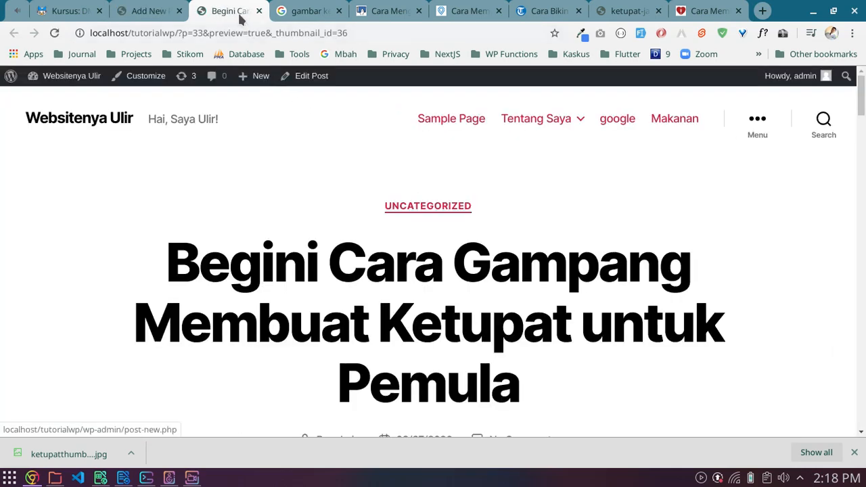
scroll(559, 297, down, 10)
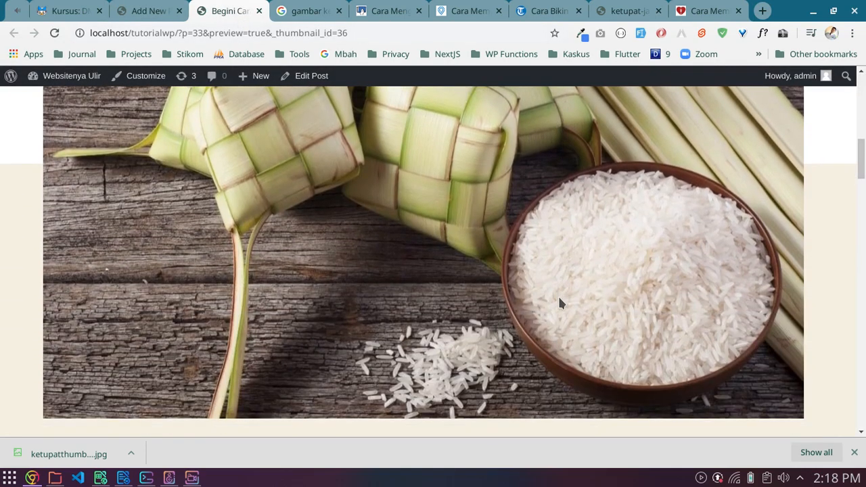
scroll(559, 299, up, 10)
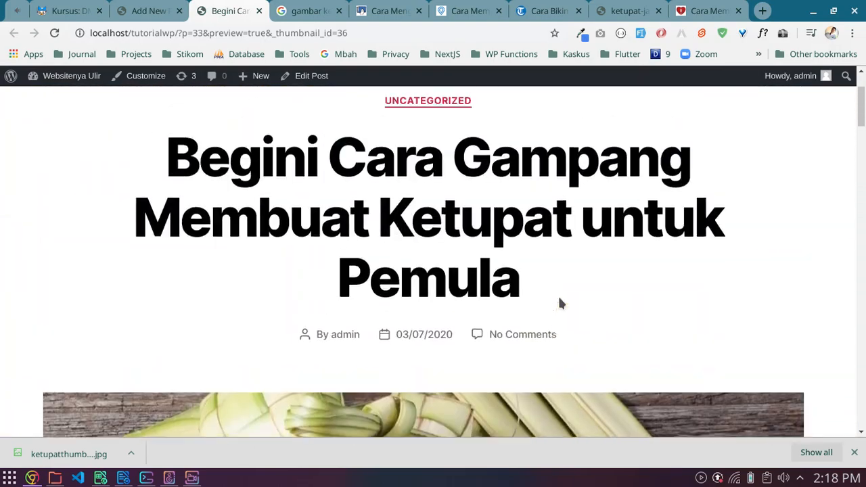
scroll(559, 304, down, 15)
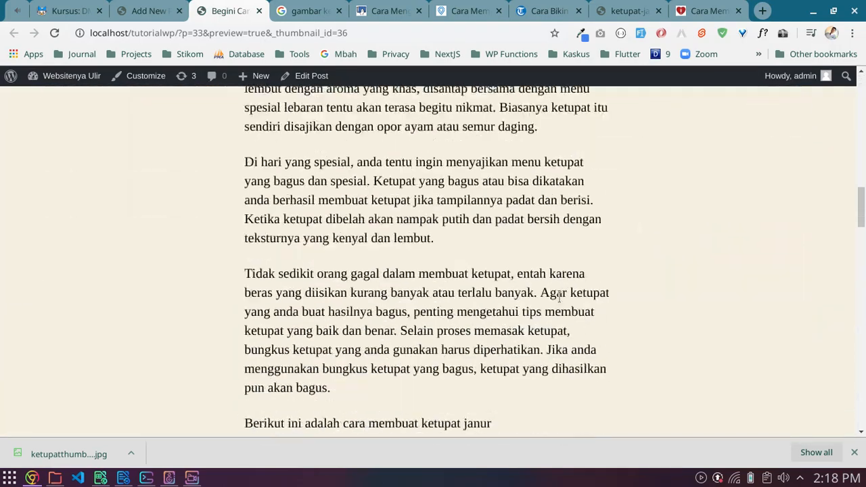
scroll(559, 296, down, 10)
scroll(561, 303, up, 5)
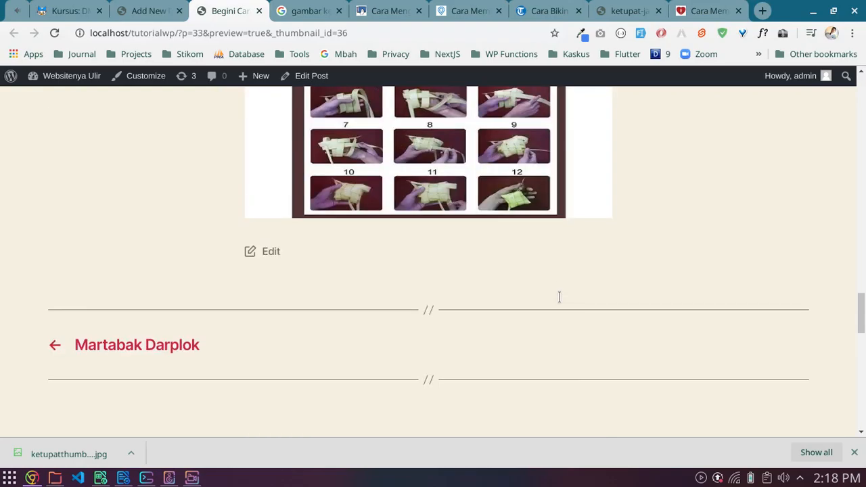
scroll(560, 304, up, 15)
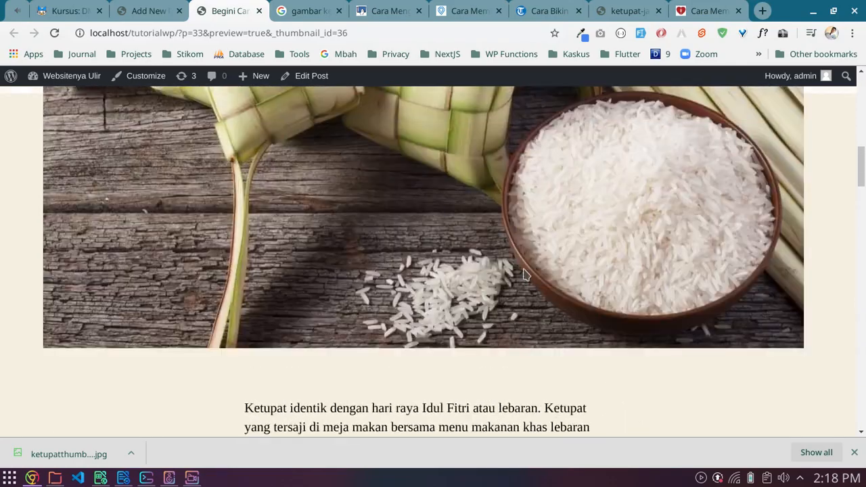
scroll(329, 252, up, 10)
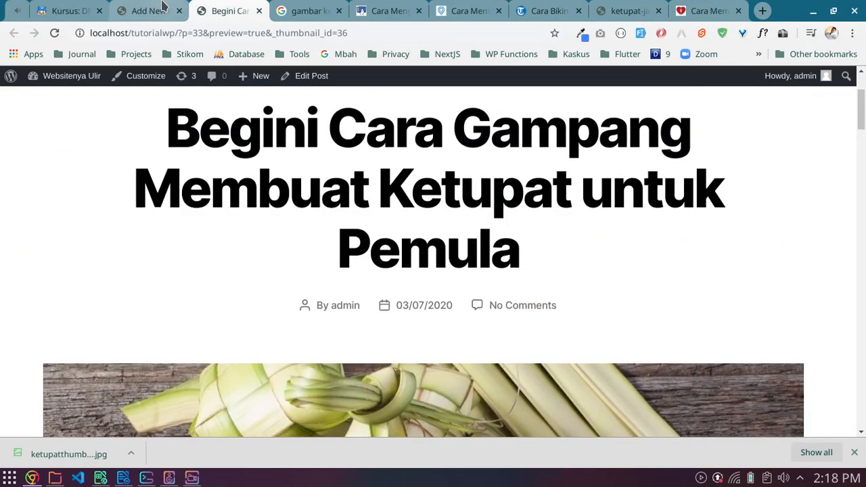
key(ctrl+Page_Up)
- Assign the post to the Makanan category and take it out of Uncategorized
scroll(817, 352, down, 3)
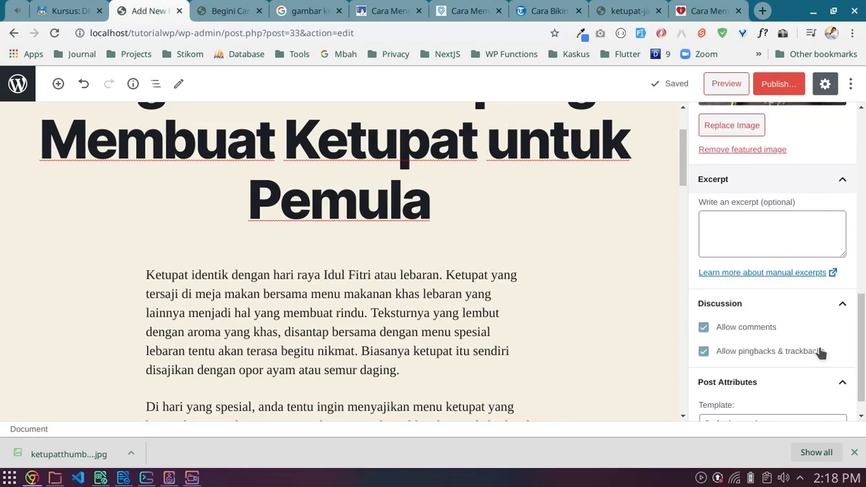
scroll(820, 351, up, 6)
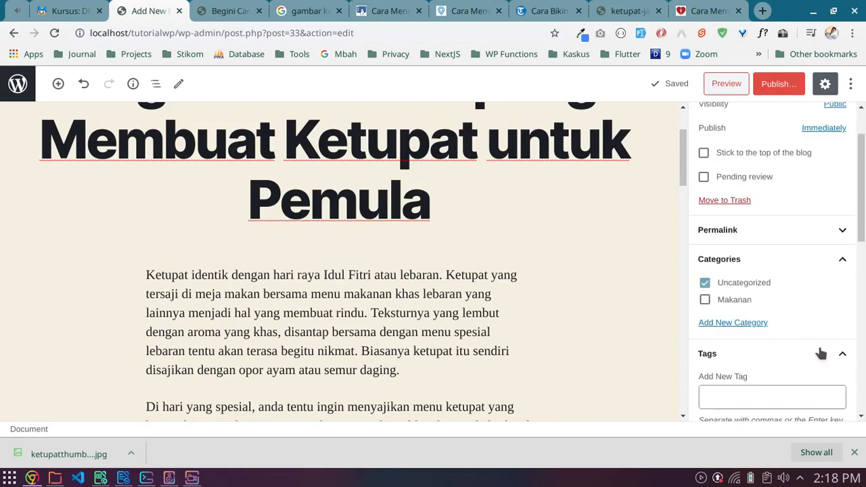
click(705, 300)
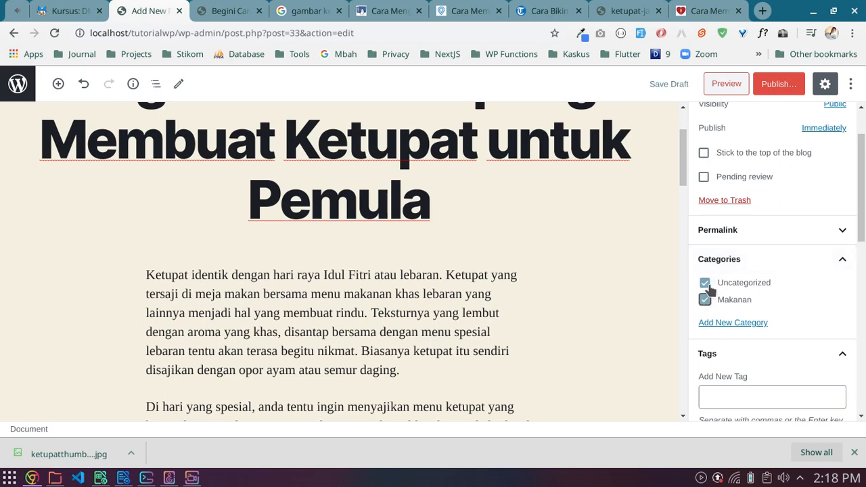
click(705, 283)
- Add a new category named Tutorial without a parent category and remove the post from Makanan
click(737, 324)
click(738, 358)
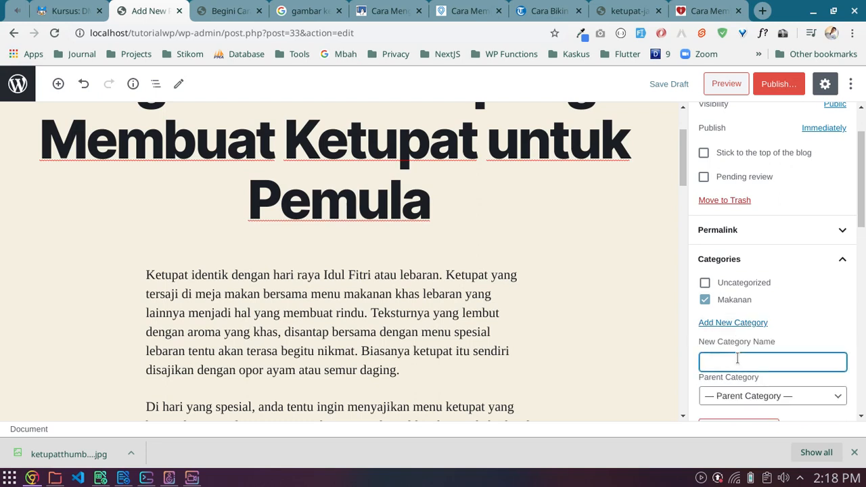
text(Tutorial)
scroll(818, 333, down, 2)
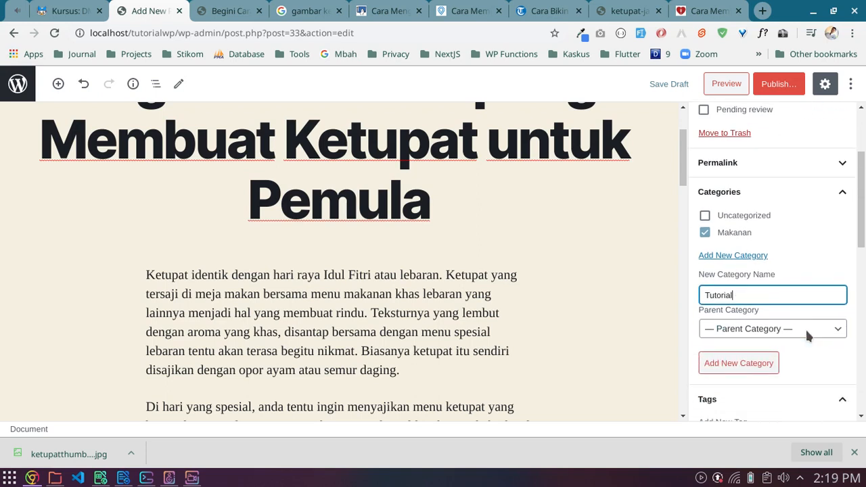
click(807, 329)
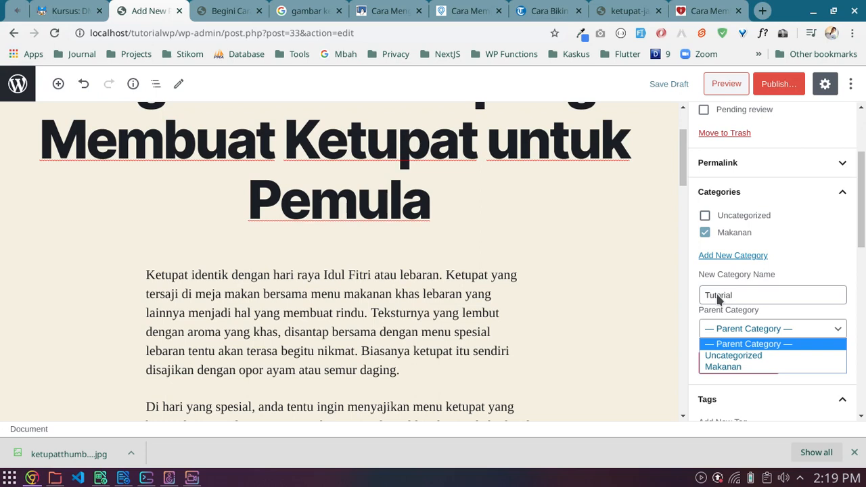
click(751, 345)
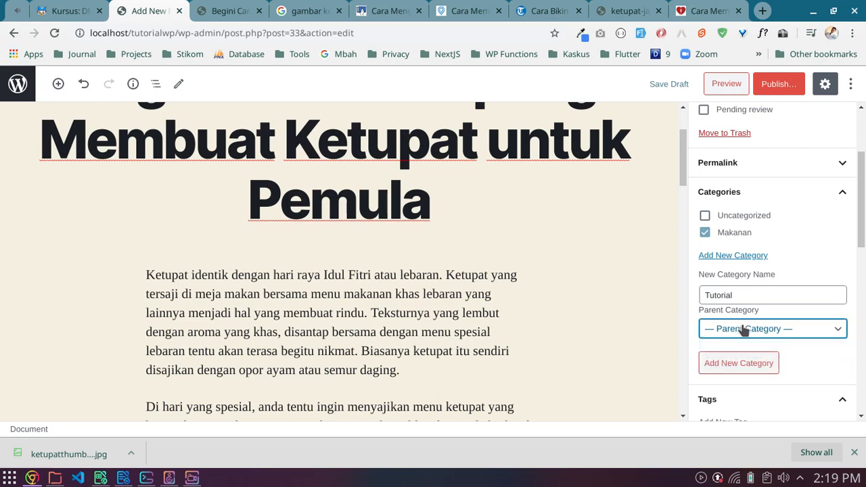
click(748, 367)
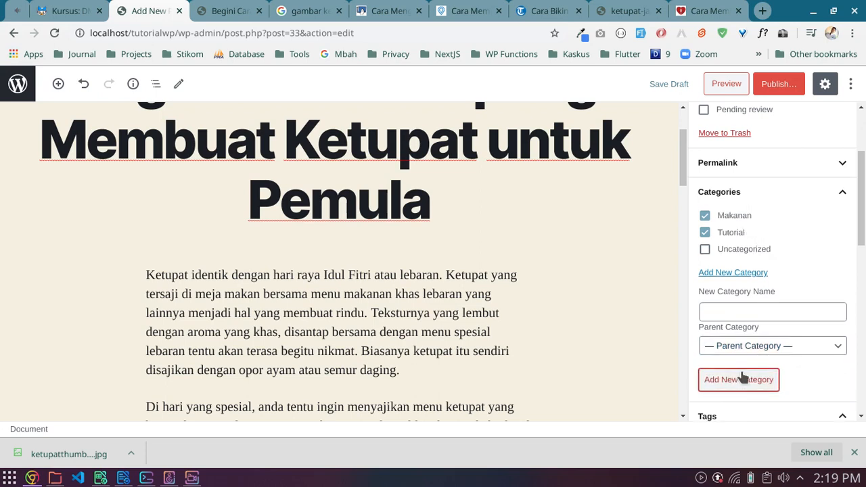
click(705, 216)
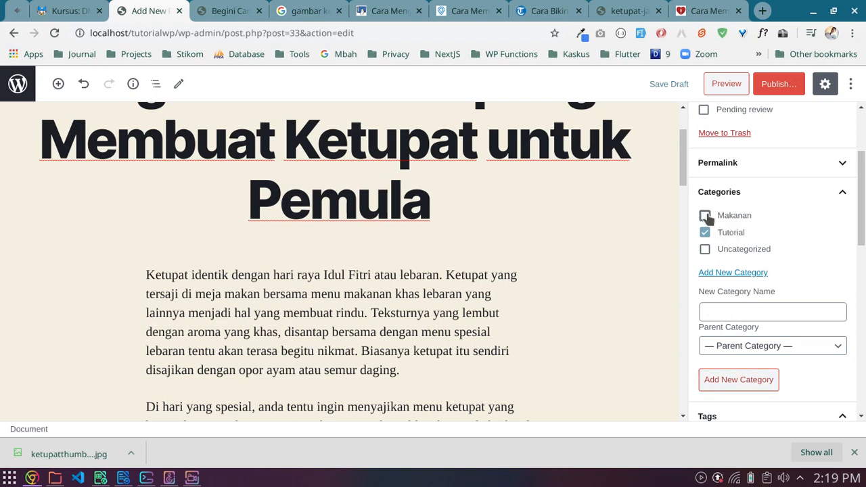
scroll(593, 264, up, 3)
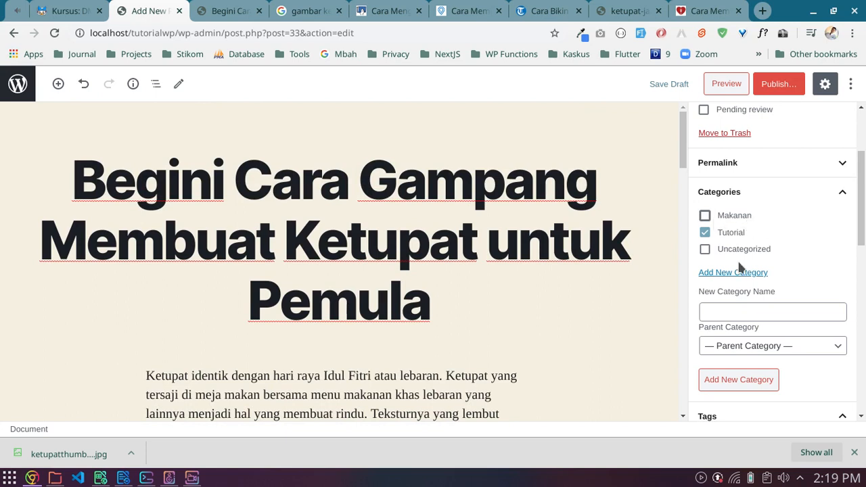
- Add the tags "ketupat lebaran", "ketupat hari raya" and "cara membuat ketupat mudah" to the post
scroll(765, 249, down, 3)
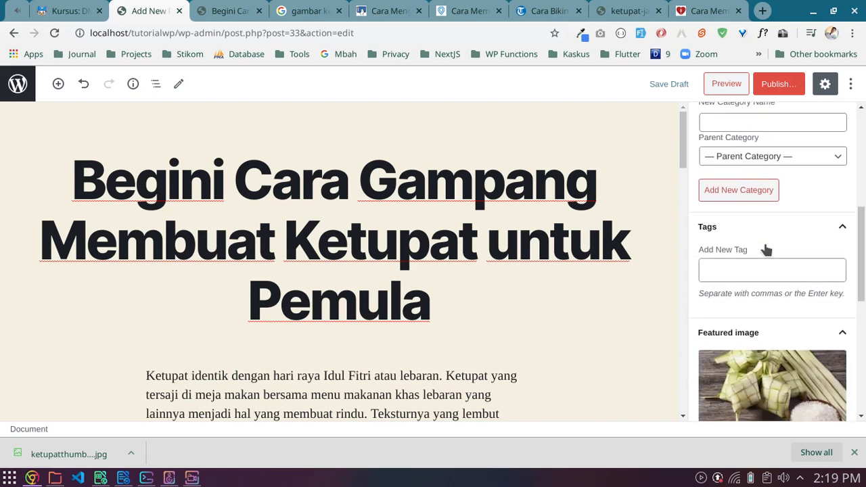
scroll(765, 249, down, 1)
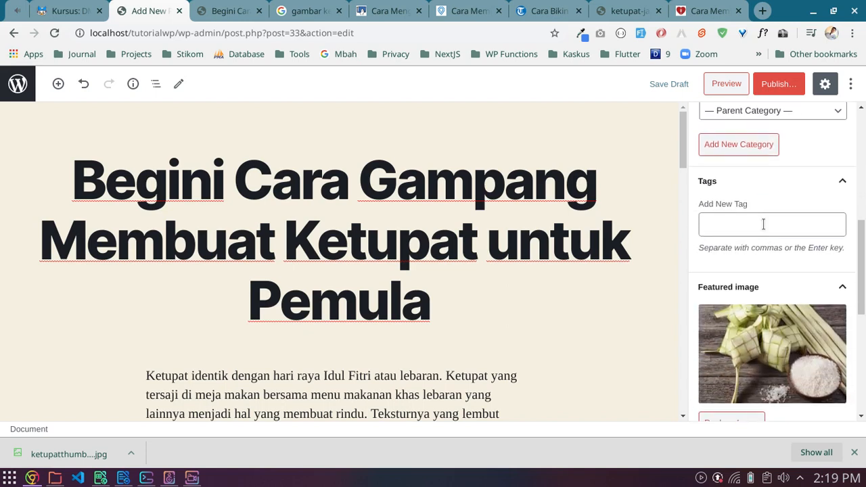
click(763, 224)
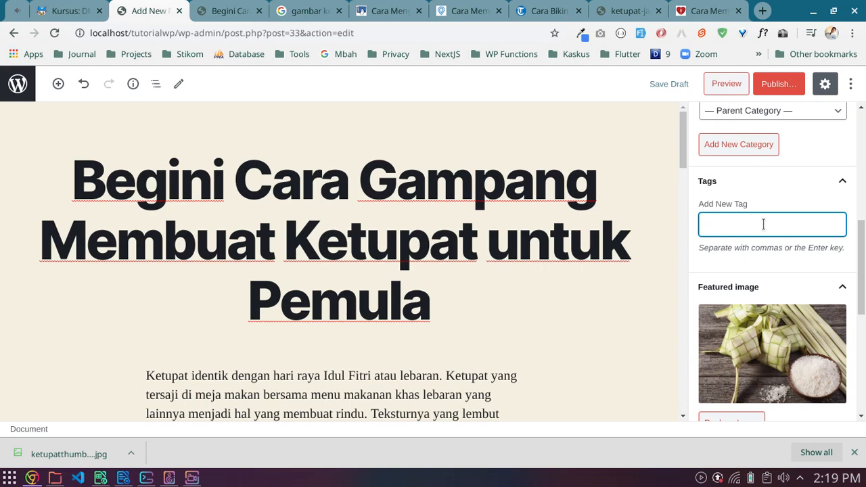
text(ketupat lebaran)
key(Return)
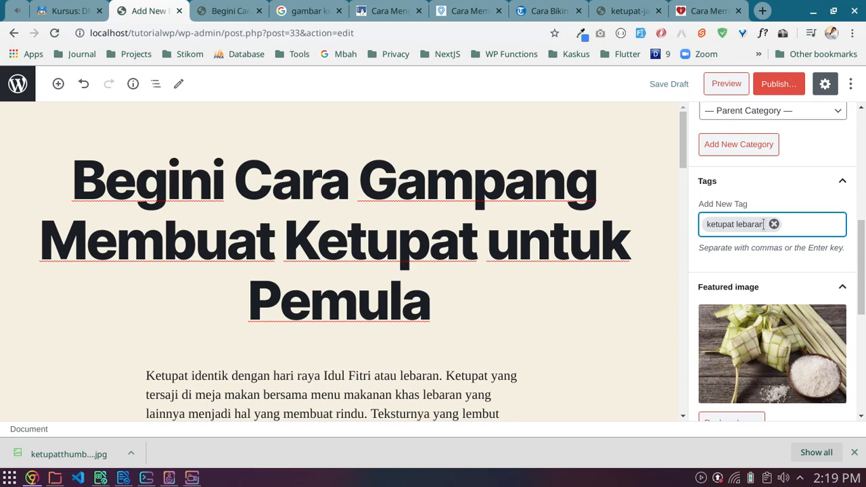
text(ketupat hari)
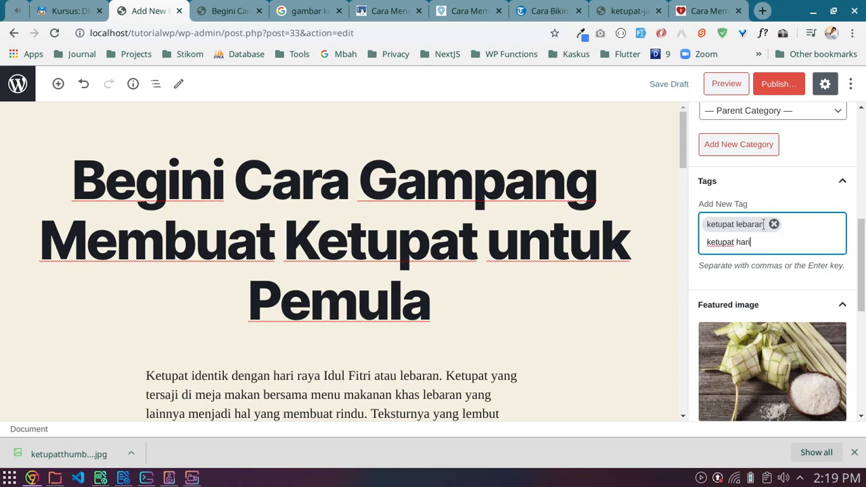
text( raya)
key(Return)
text(cara membua)
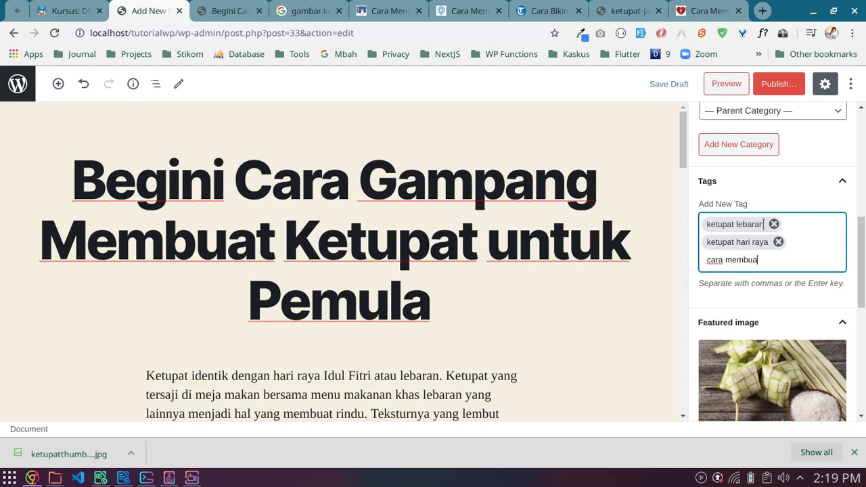
text(t ketupat mudah)
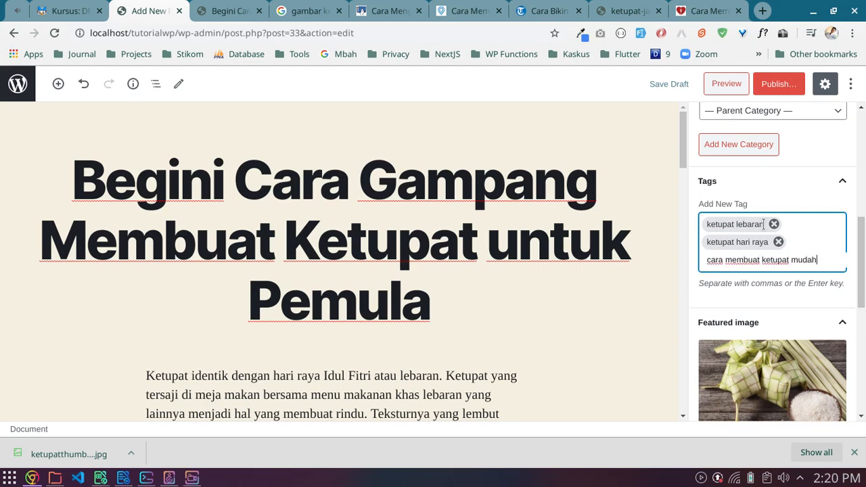
key(Return)
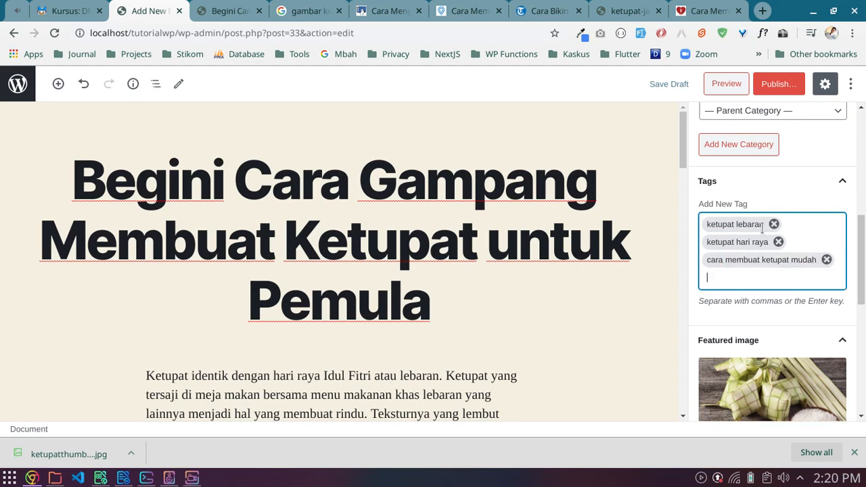
- Review the post's document settings from visibility down to the discussion options and activate the empty excerpt field
scroll(726, 325, up, 8)
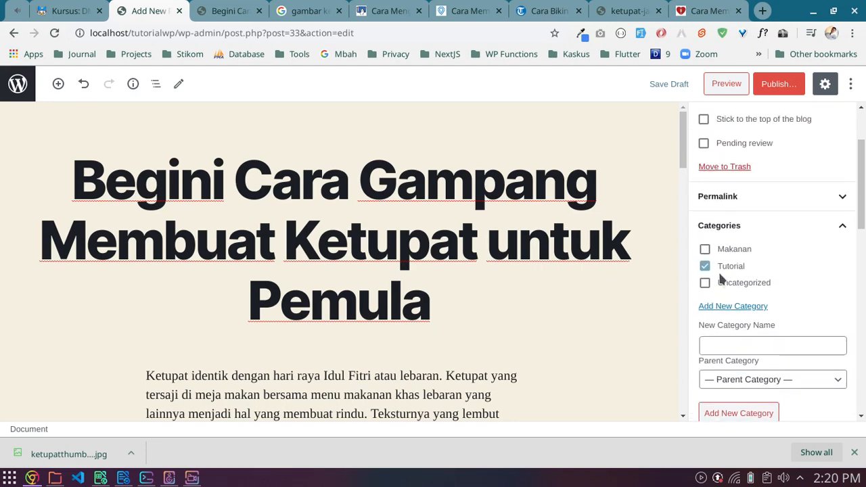
scroll(720, 278, up, 1)
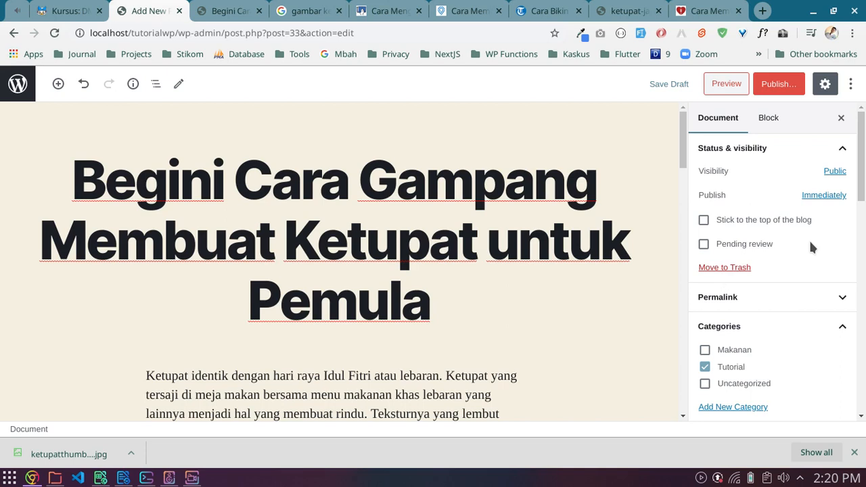
scroll(809, 246, down, 6)
scroll(807, 246, down, 5)
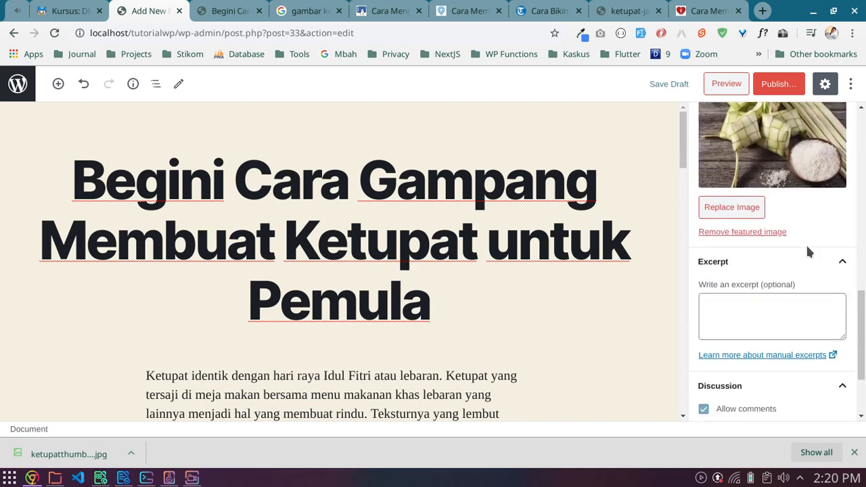
click(776, 212)
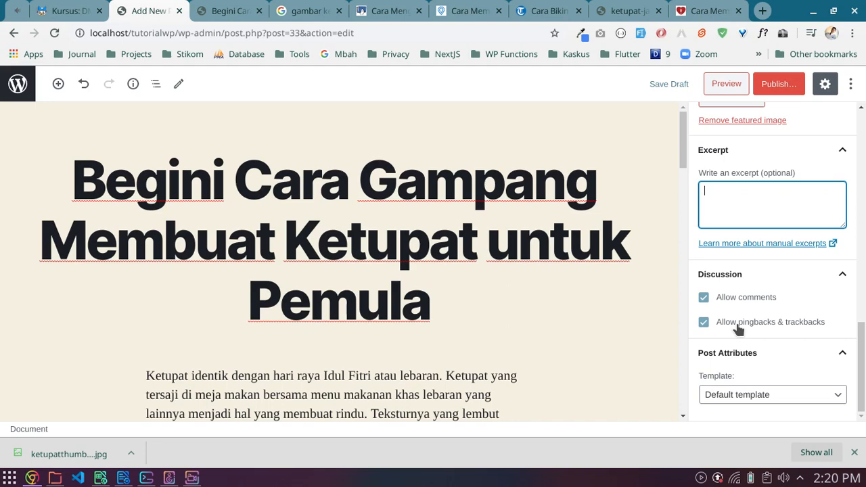
- Examine the page descriptions in the Google web results for "gambar ketupat" and return to the post editor
click(308, 10)
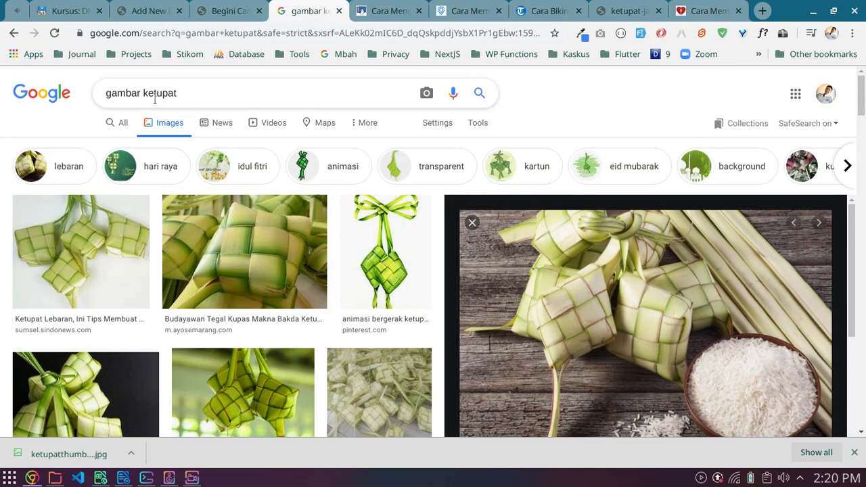
click(42, 97)
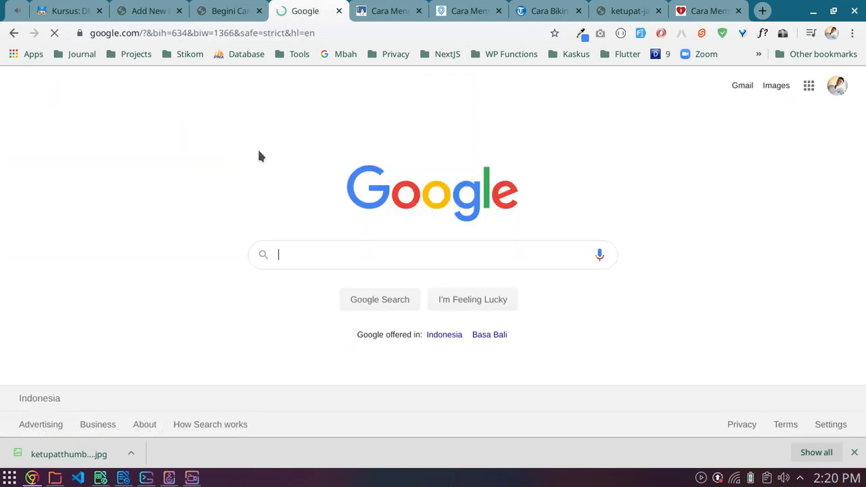
click(13, 37)
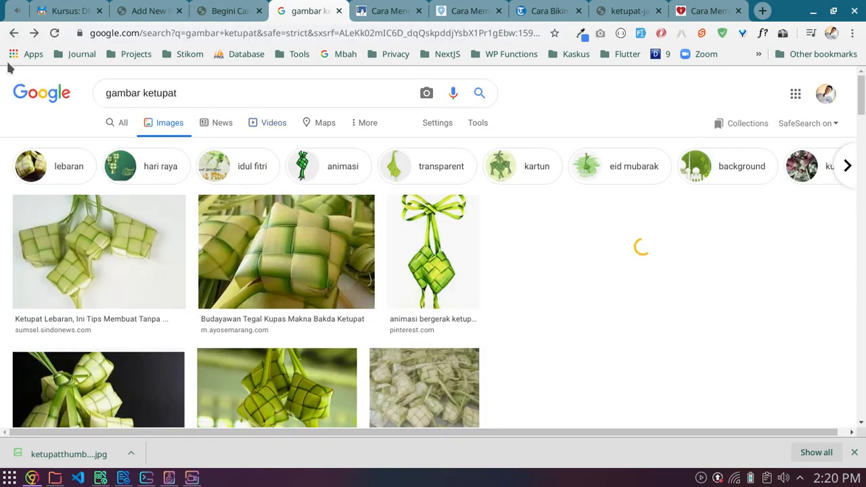
click(12, 34)
scroll(259, 266, down, 3)
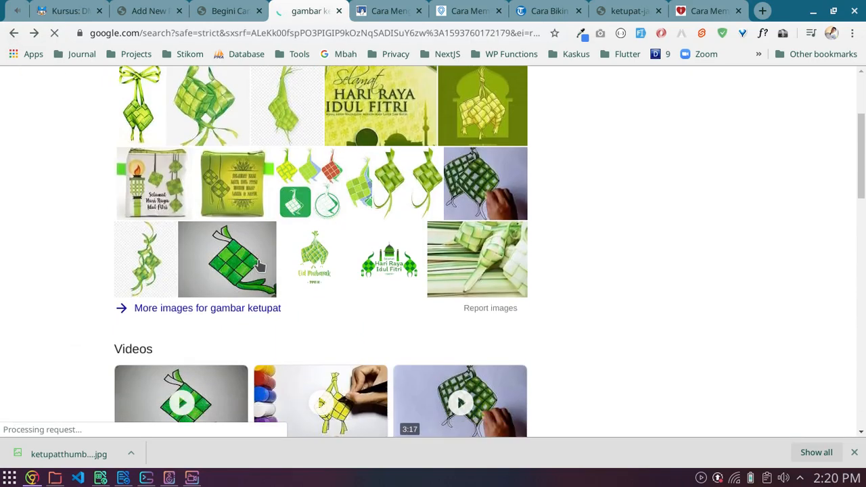
scroll(259, 266, down, 8)
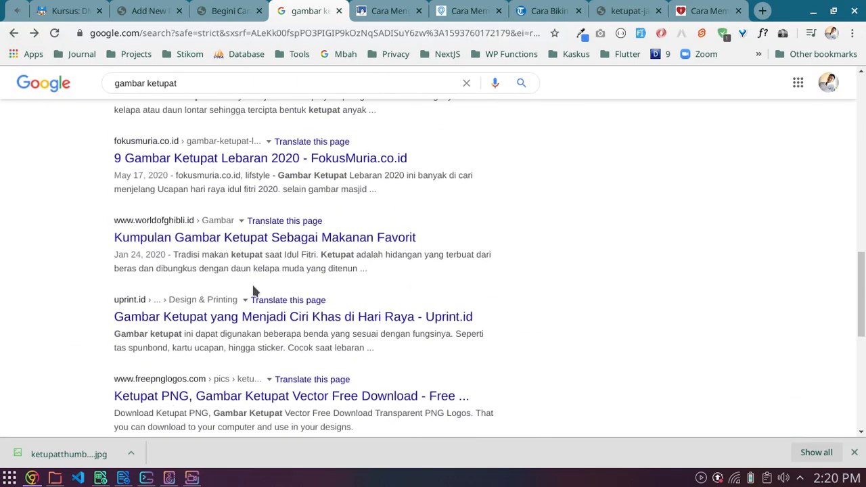
click(167, 8)
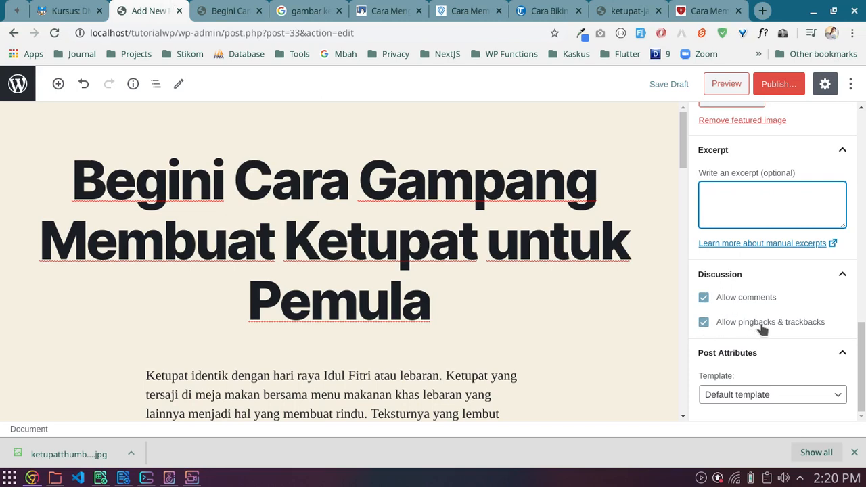
- Publish the ketupat post immediately with public visibility
click(854, 452)
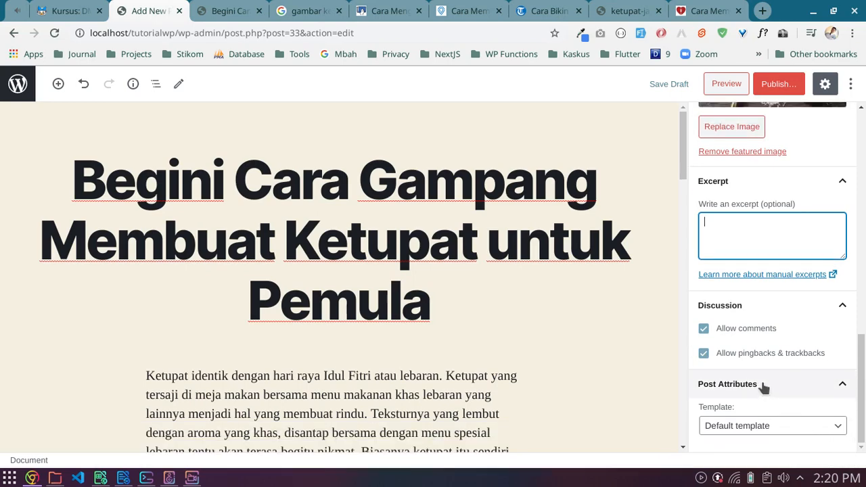
scroll(764, 387, up, 10)
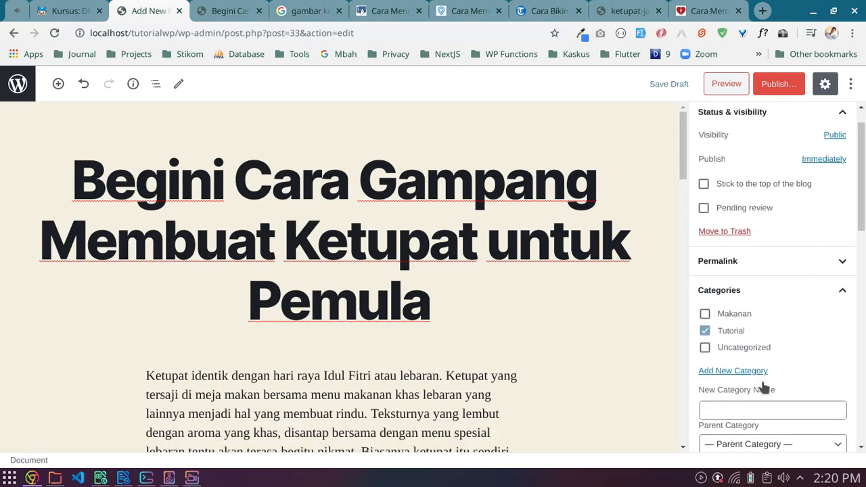
scroll(763, 387, up, 1)
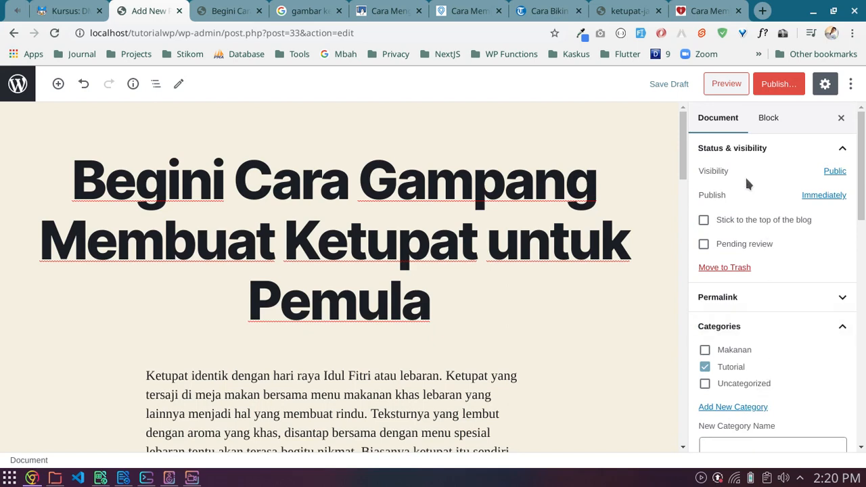
click(773, 92)
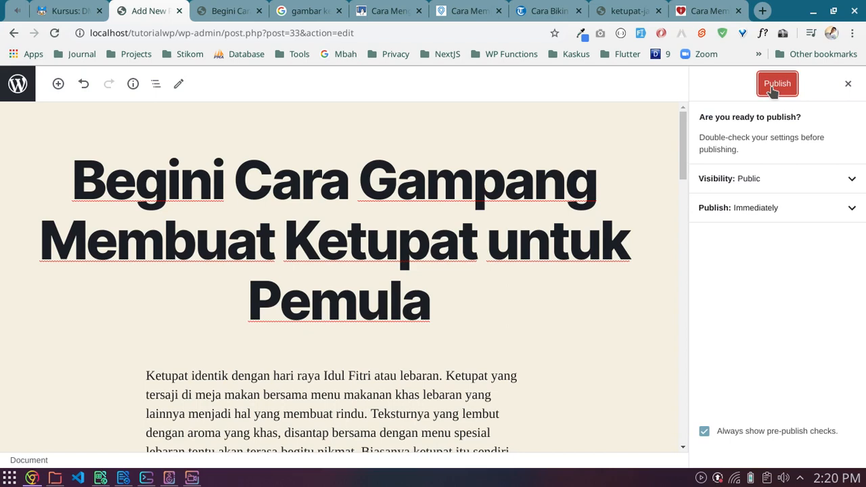
click(773, 91)
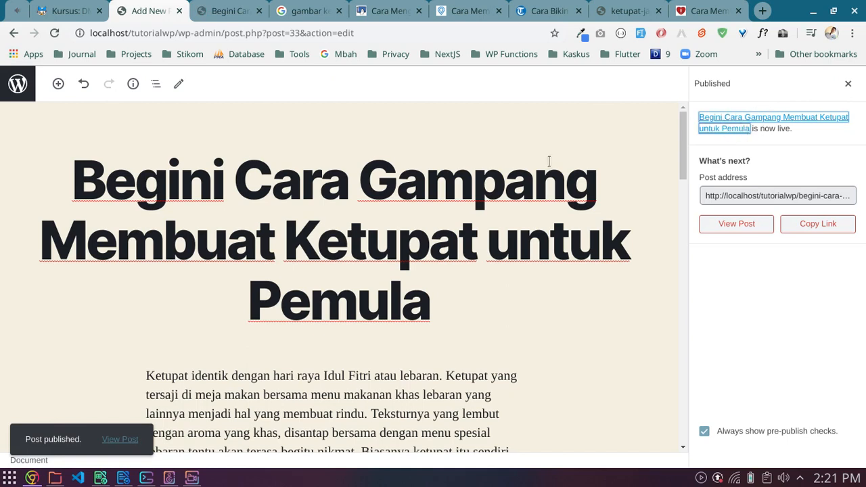
- Open the website's home page and review how the ketupat post and the Martabak Darplok post below it are displayed
click(227, 9)
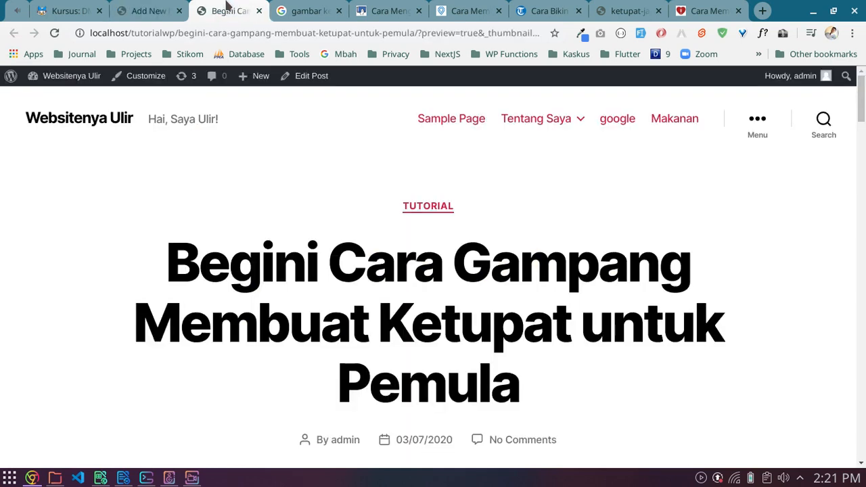
click(110, 120)
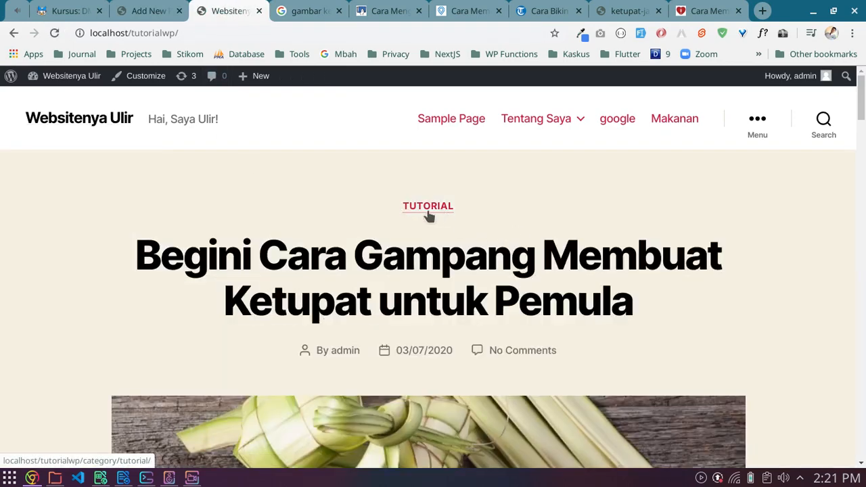
scroll(739, 301, down, 15)
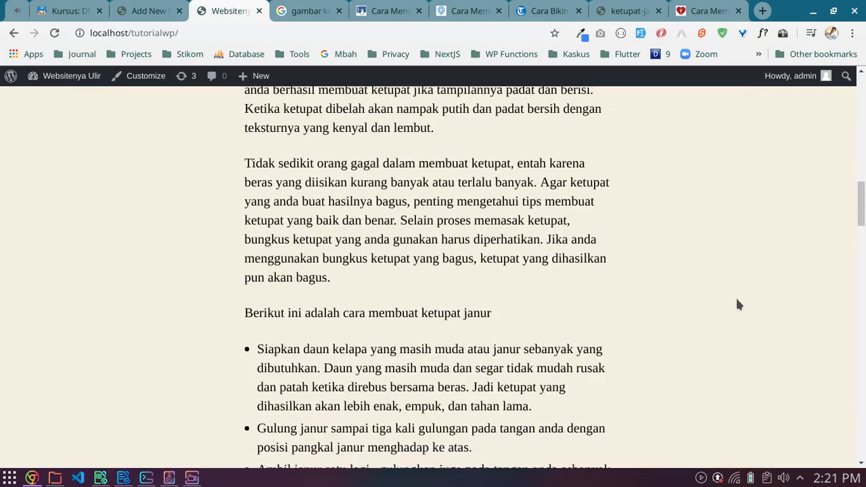
scroll(739, 304, down, 20)
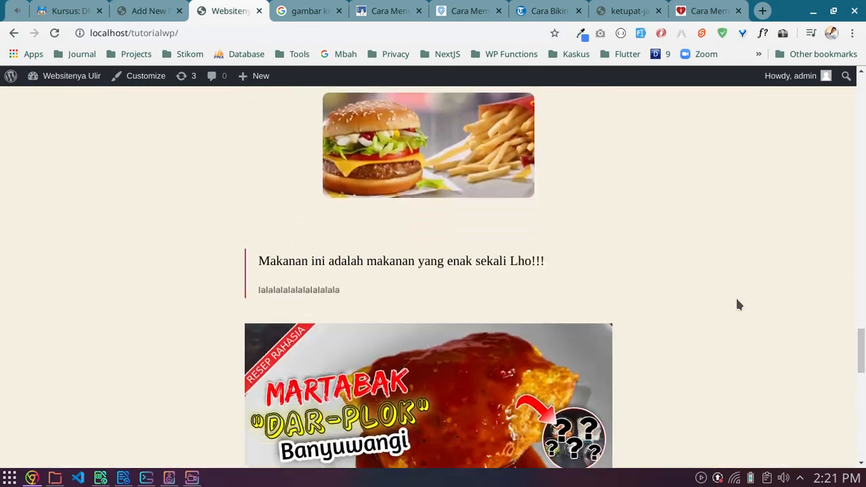
scroll(738, 305, down, 3)
scroll(738, 304, up, 15)
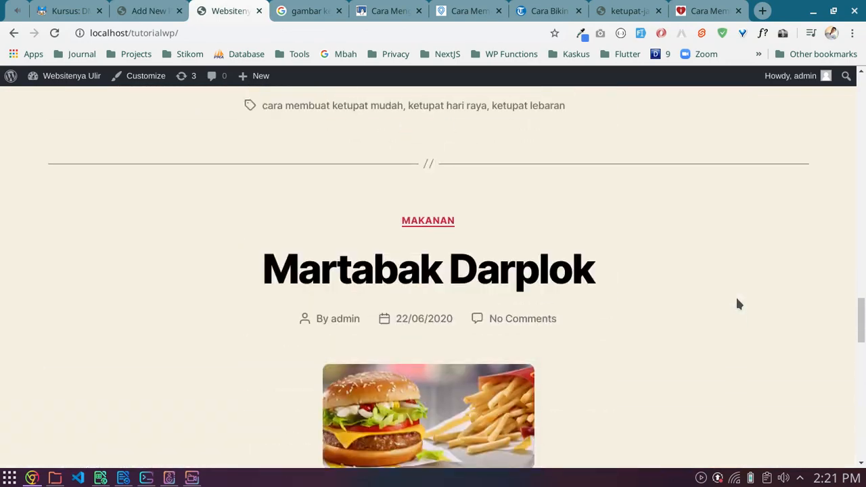
scroll(737, 304, up, 15)
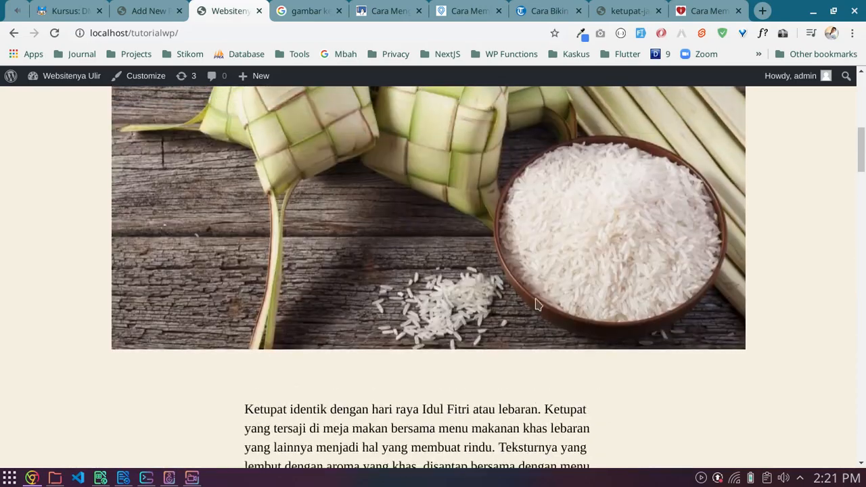
scroll(434, 277, up, 4)
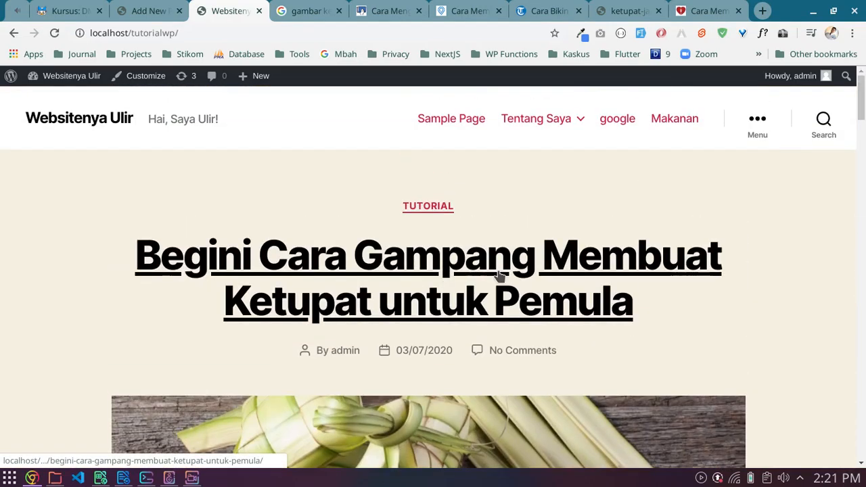
- Examine how much of the ketupat post's body the home page shows and highlight its opening paragraph
scroll(499, 275, down, 15)
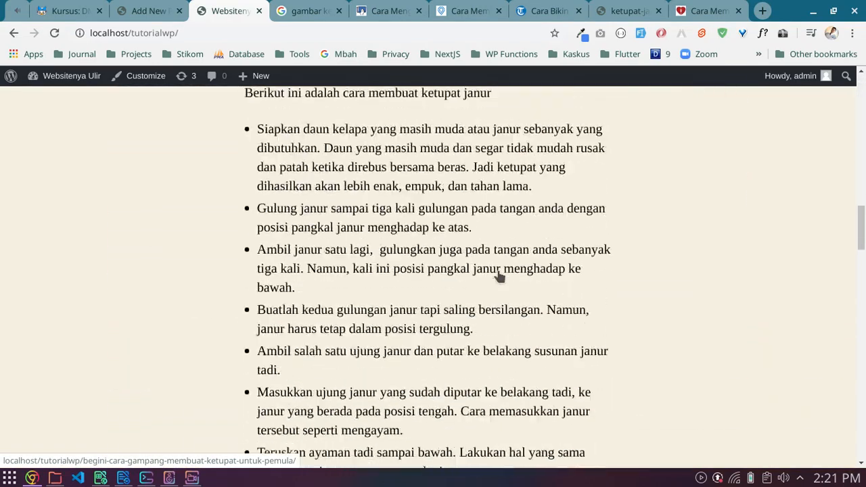
scroll(488, 262, down, 3)
scroll(480, 251, up, 14)
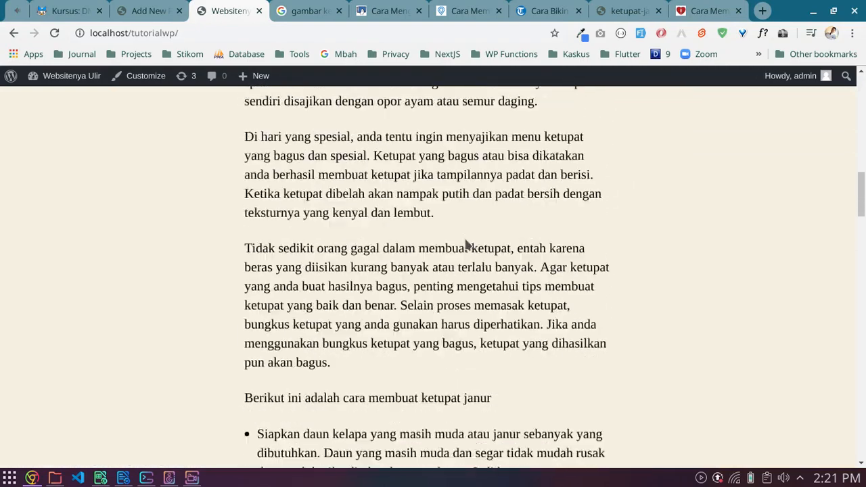
scroll(440, 254, down, 1)
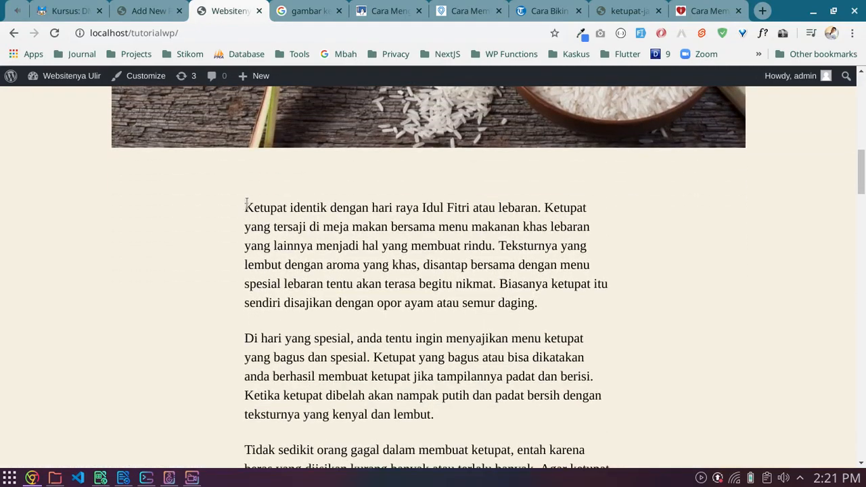
drag(247, 204, 579, 311)
click(577, 309)
- Return to the post editor and insert a Page Break block after the opening paragraph of the ketupat post
click(163, 11)
scroll(425, 292, down, 2)
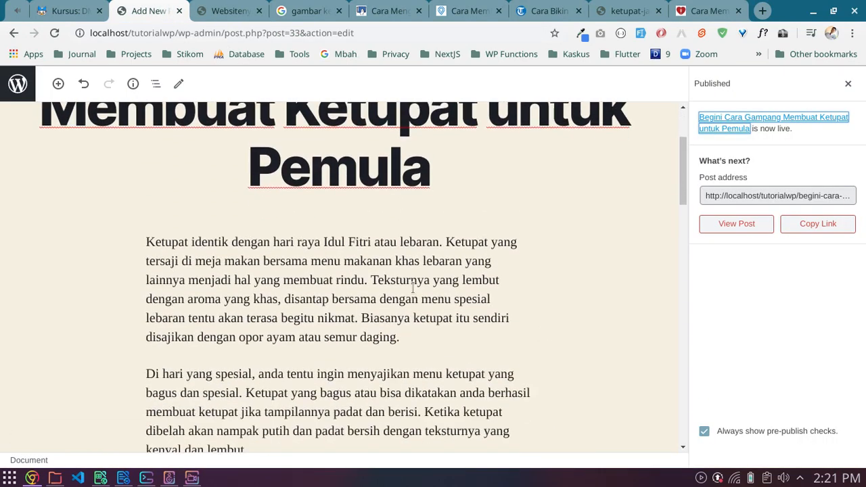
click(421, 336)
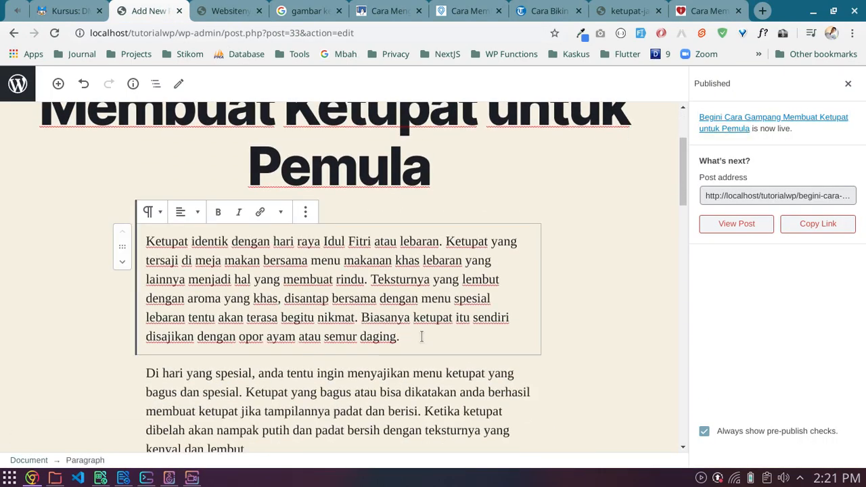
key(Return)
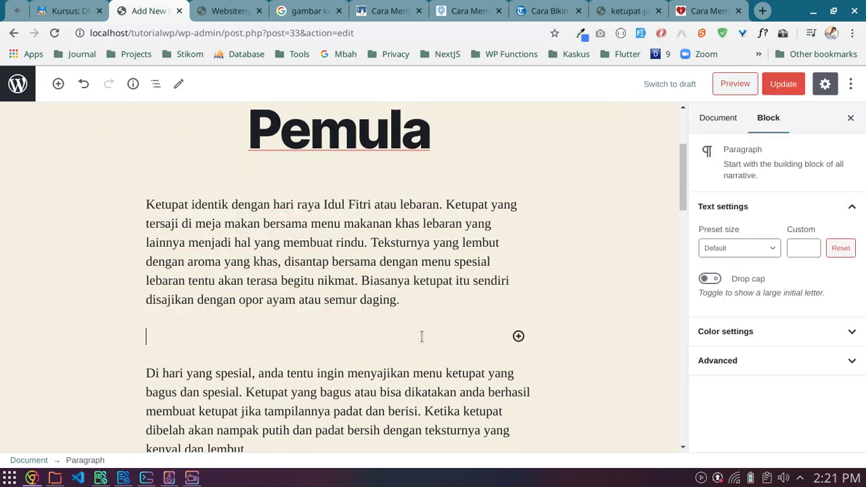
click(519, 336)
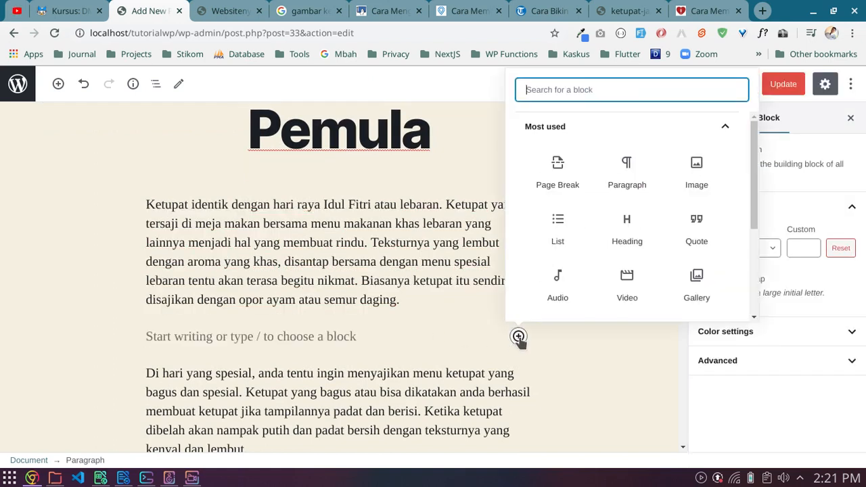
click(559, 173)
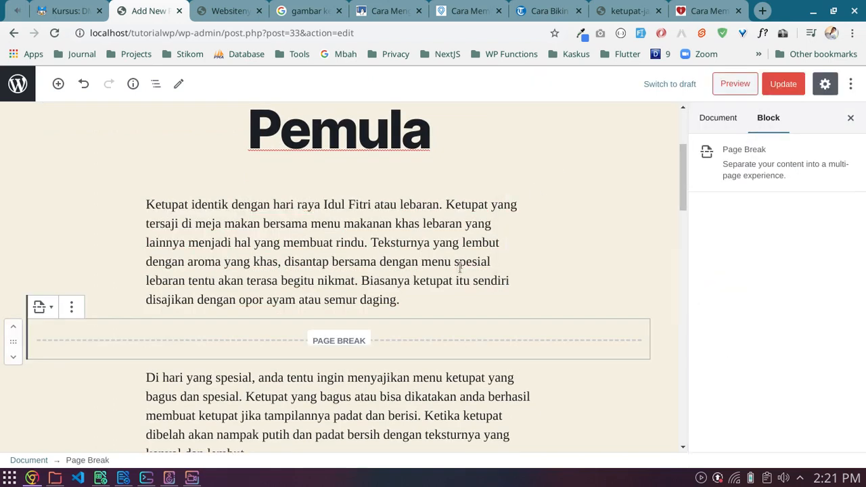
- Update the ketupat post with the page break placed after its first paragraph
scroll(561, 299, down, 2)
scroll(561, 299, up, 3)
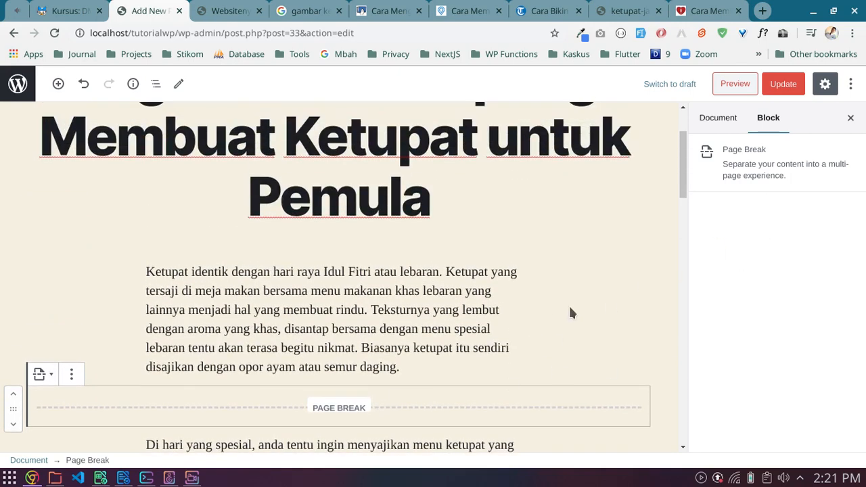
click(783, 83)
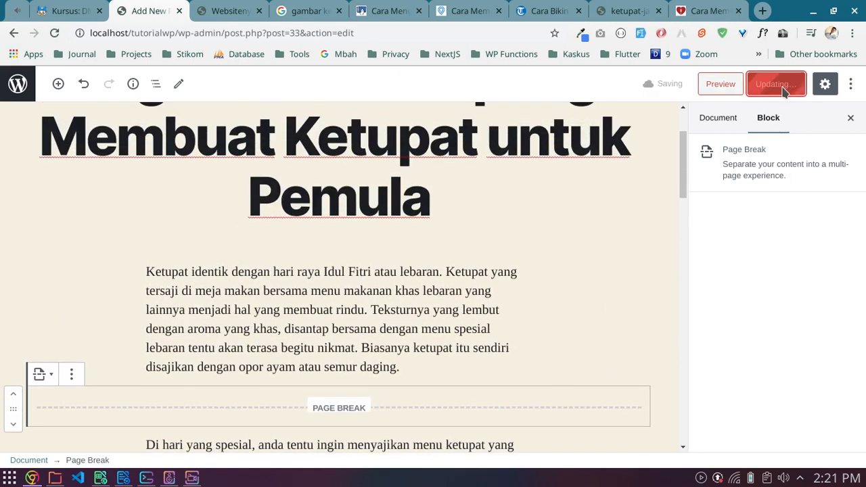
- Examine the first page of the ketupat post's preview, including the page links below the opening paragraph
click(238, 6)
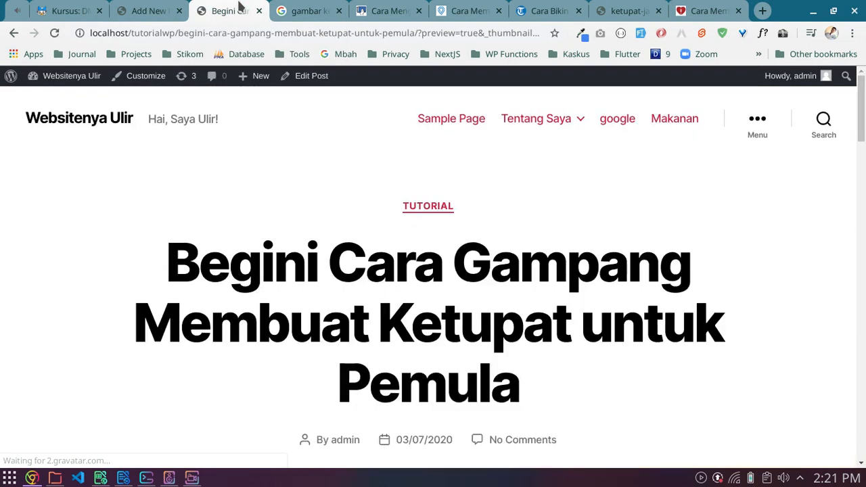
scroll(366, 223, down, 8)
scroll(366, 220, down, 3)
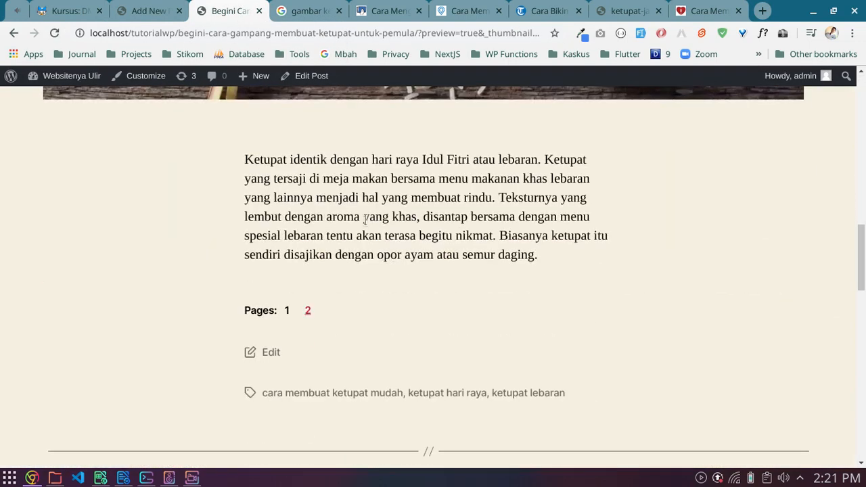
scroll(323, 298, up, 12)
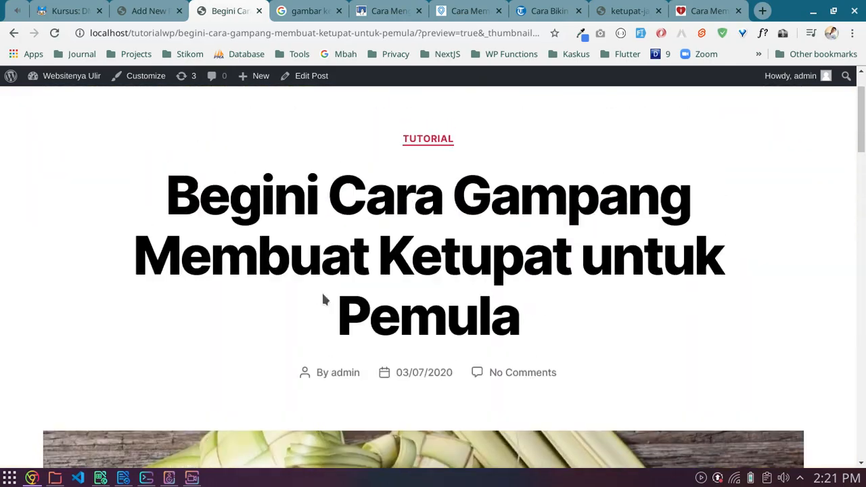
scroll(323, 298, down, 18)
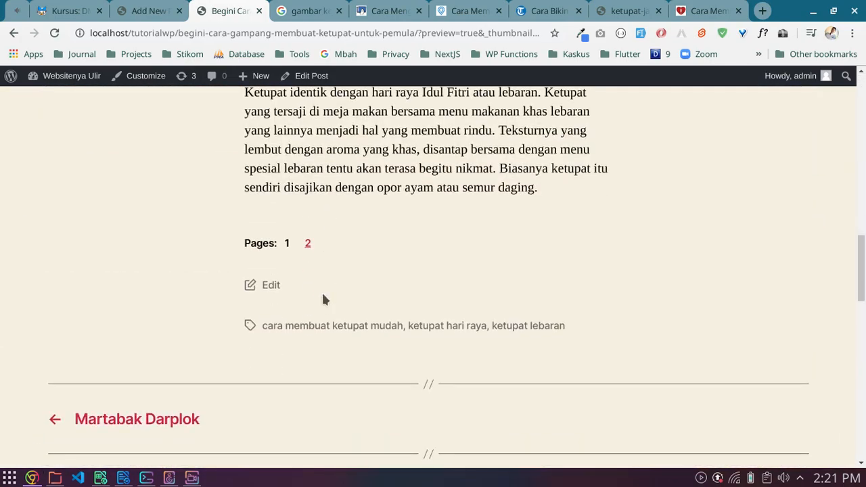
scroll(322, 295, up, 7)
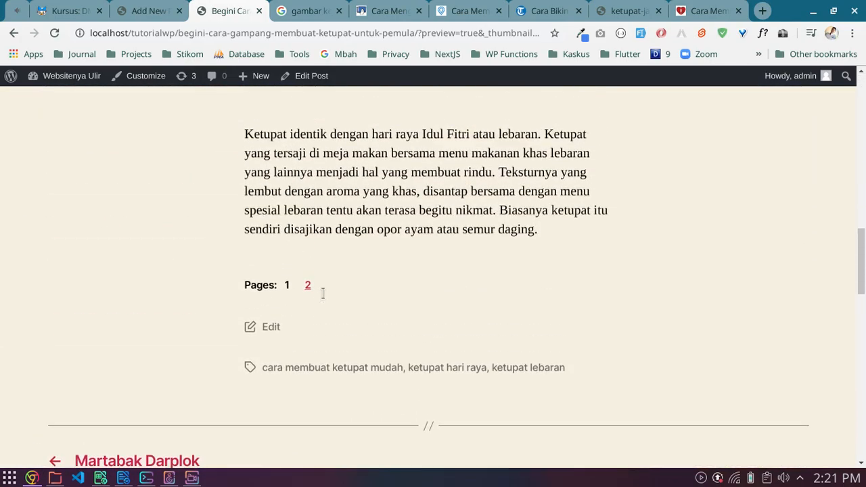
scroll(322, 293, up, 9)
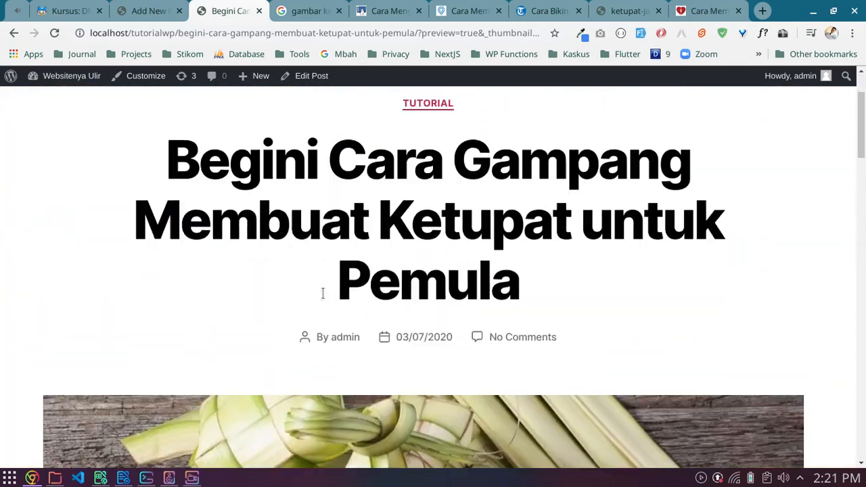
scroll(323, 294, down, 7)
scroll(323, 294, down, 6)
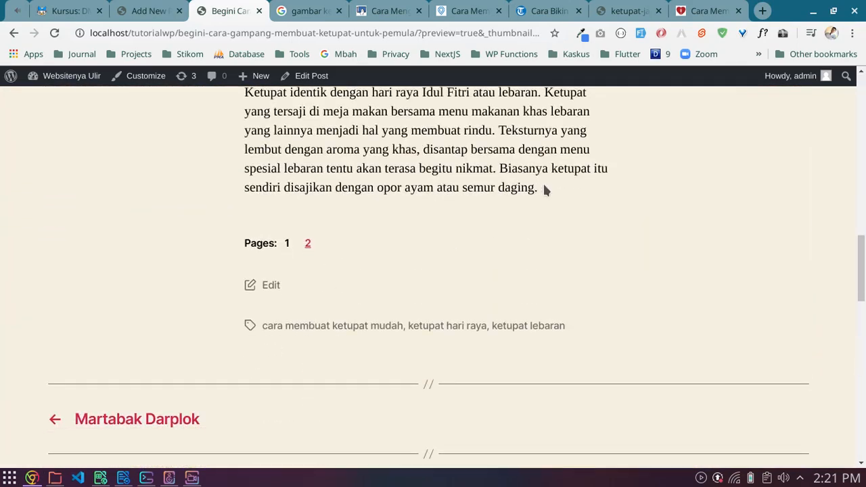
drag(544, 187, 308, 130)
scroll(305, 128, up, 2)
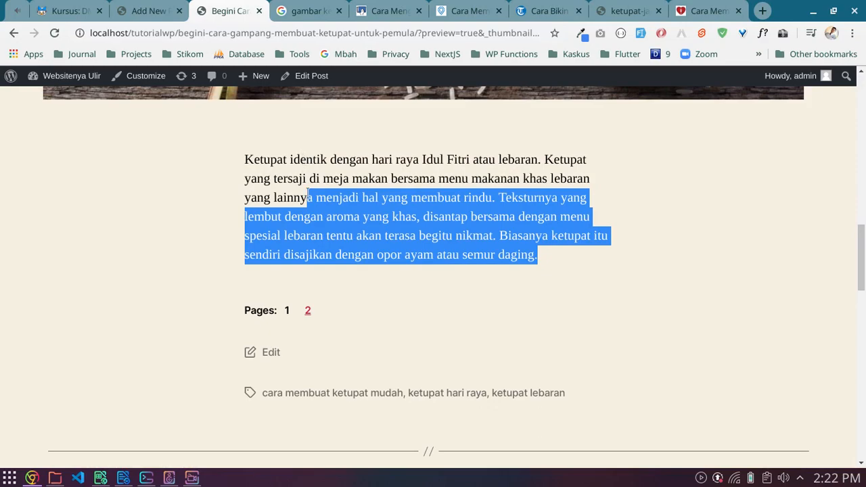
scroll(374, 237, up, 10)
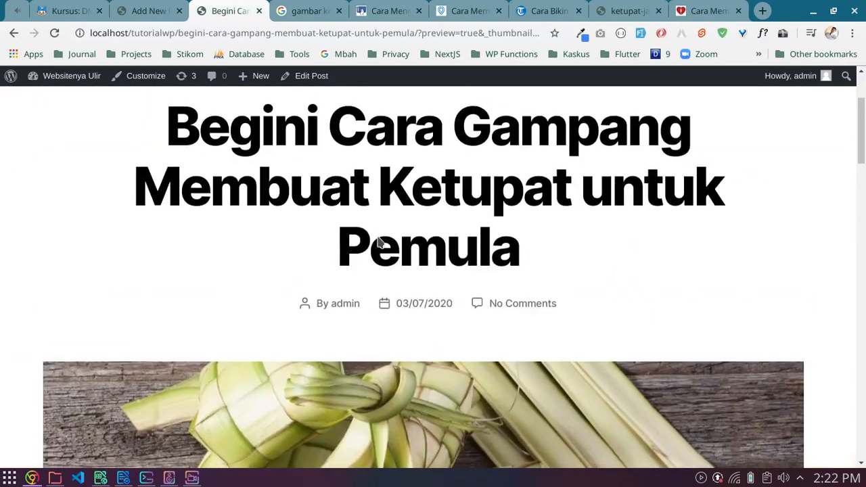
scroll(420, 195, up, 2)
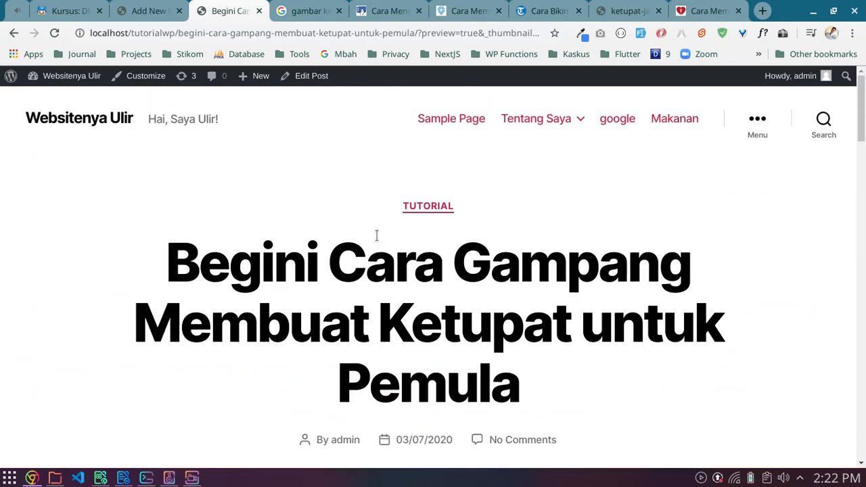
- Look through the preview's tags, comment form and footer widgets below the page links
scroll(362, 242, down, 12)
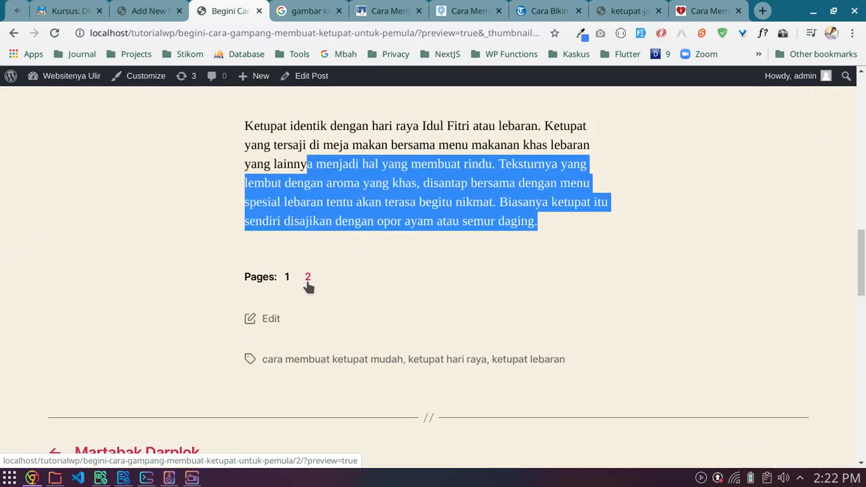
scroll(310, 278, down, 3)
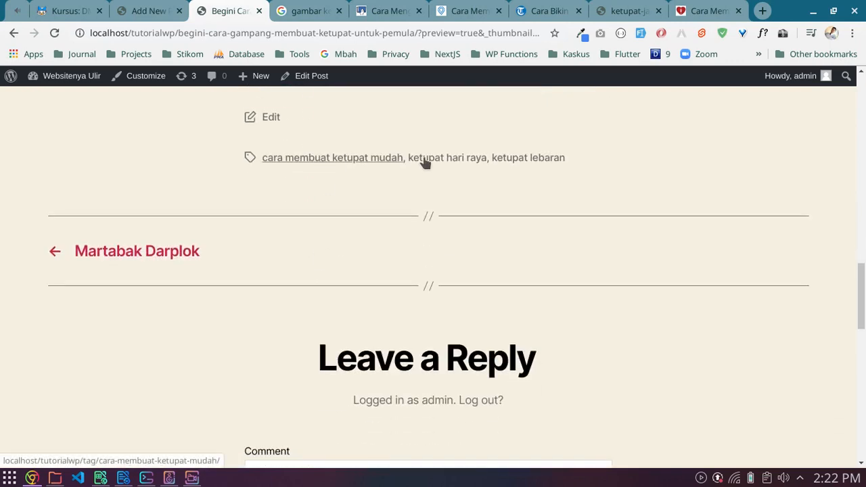
scroll(504, 237, down, 8)
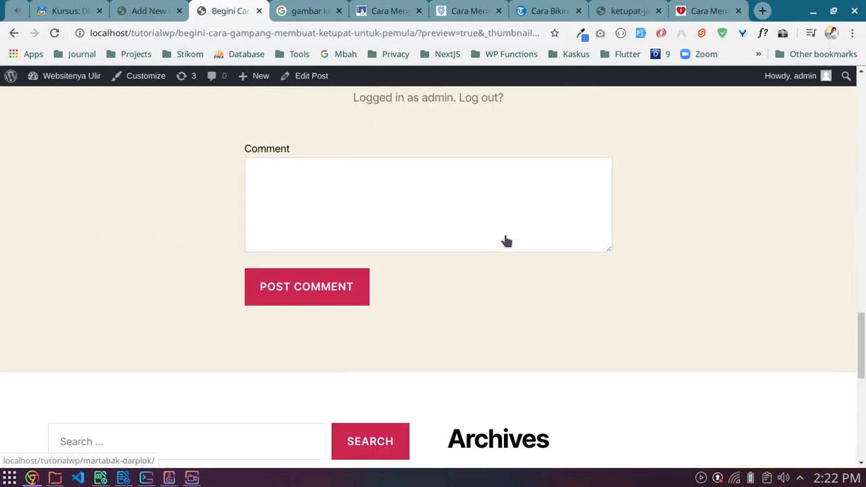
scroll(506, 242, down, 3)
scroll(507, 242, up, 10)
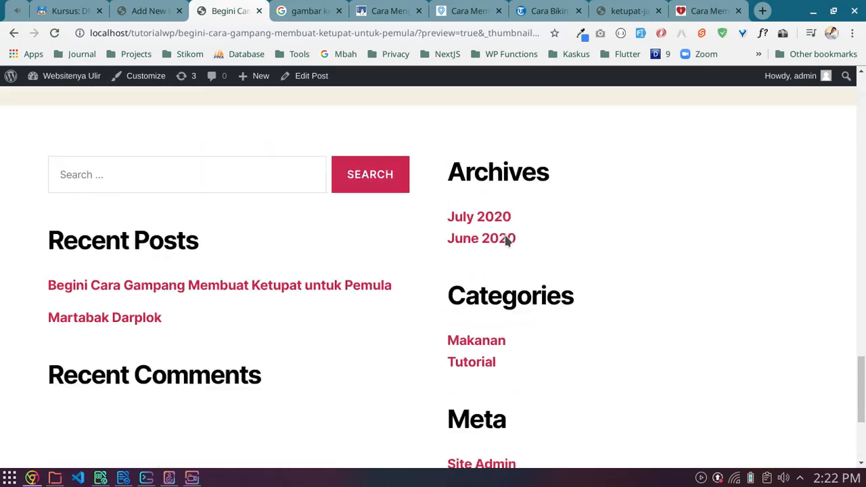
scroll(506, 241, up, 20)
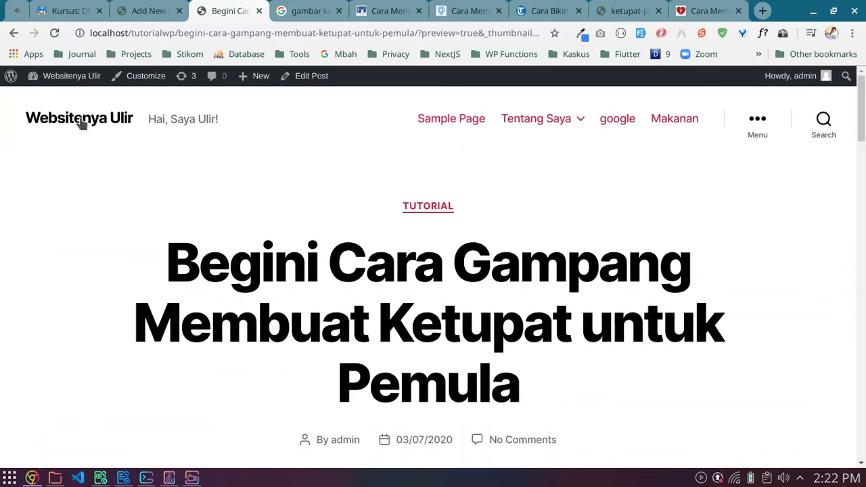
- Open the site's home page and check how the paginated ketupat post appears among the posts
click(80, 120)
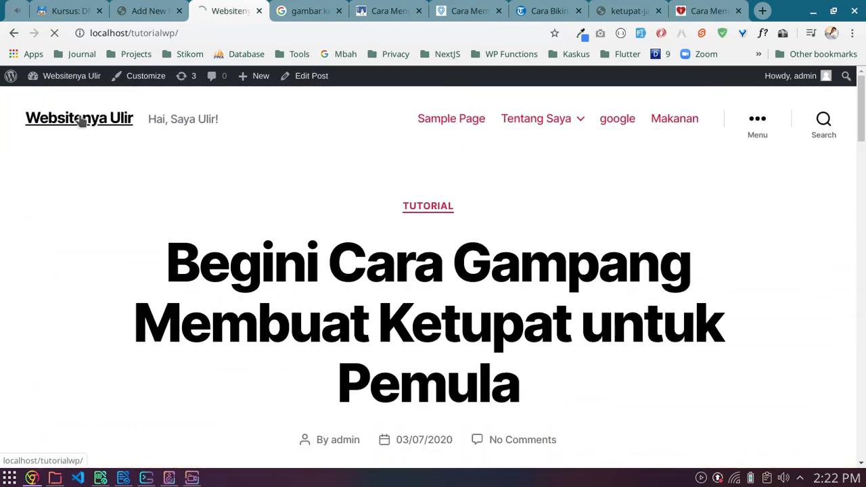
scroll(401, 226, down, 7)
scroll(400, 228, down, 13)
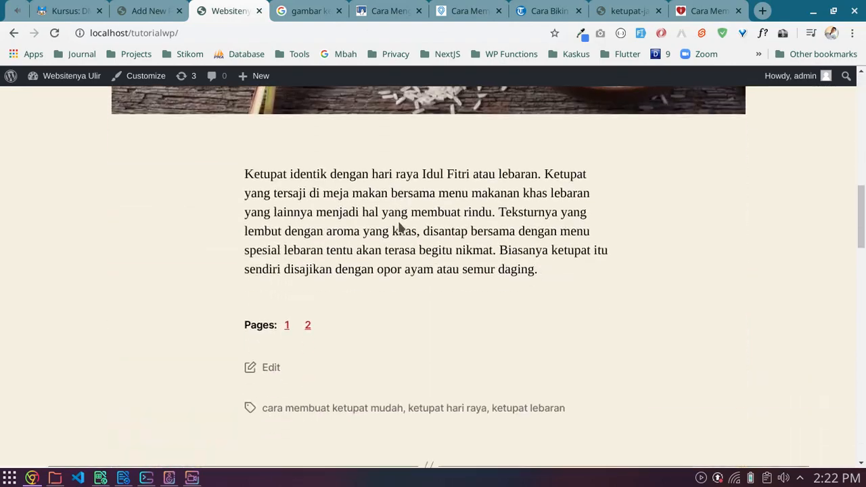
scroll(399, 228, down, 4)
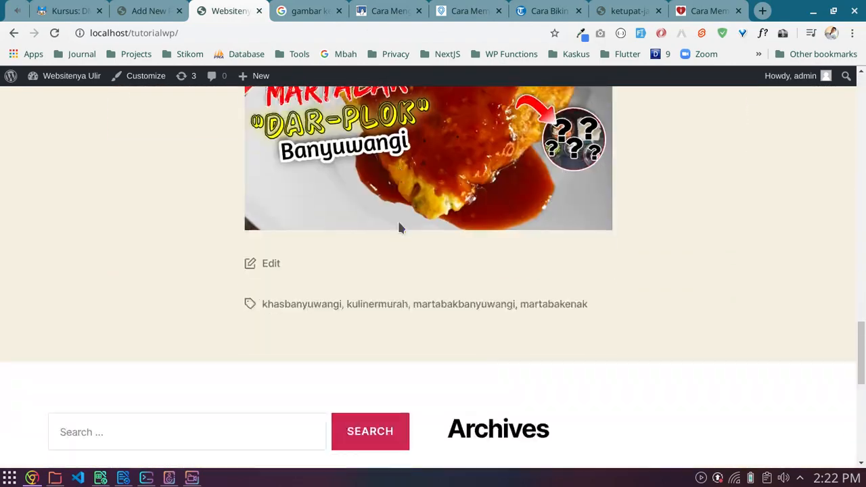
scroll(399, 226, up, 13)
scroll(399, 217, up, 10)
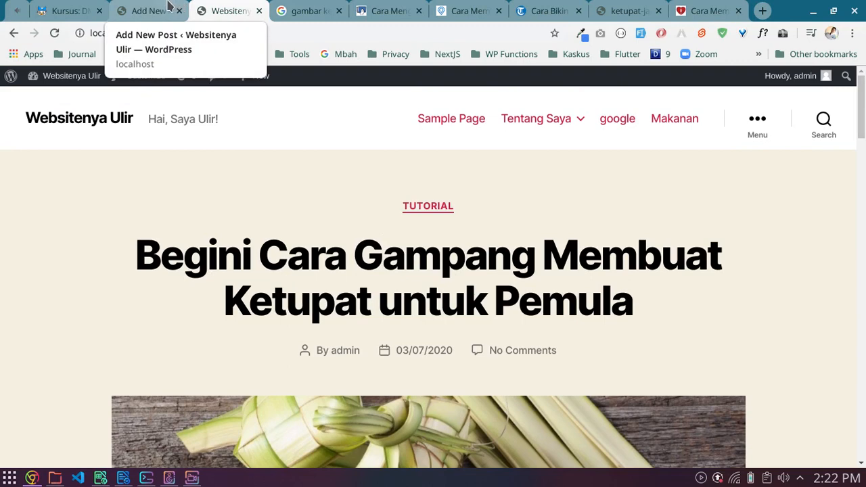
- Close all browser tabs after the "gambar ketupat" search tab and return to the post editor
right_click(283, 8)
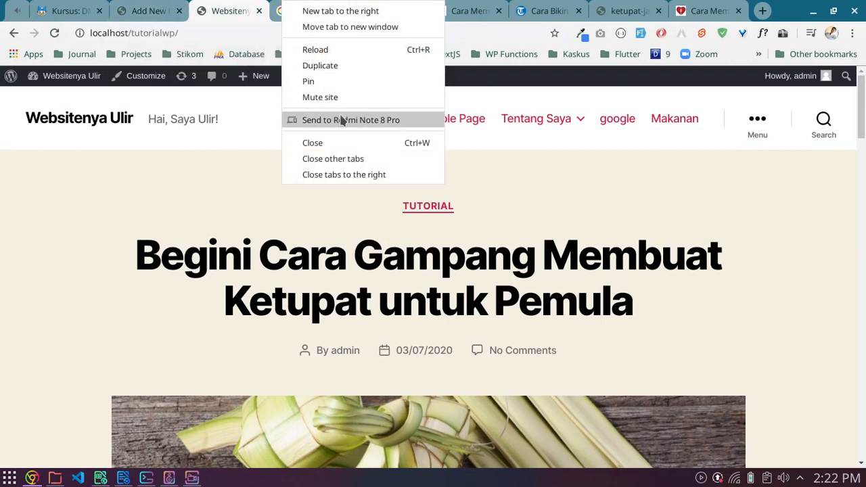
click(338, 176)
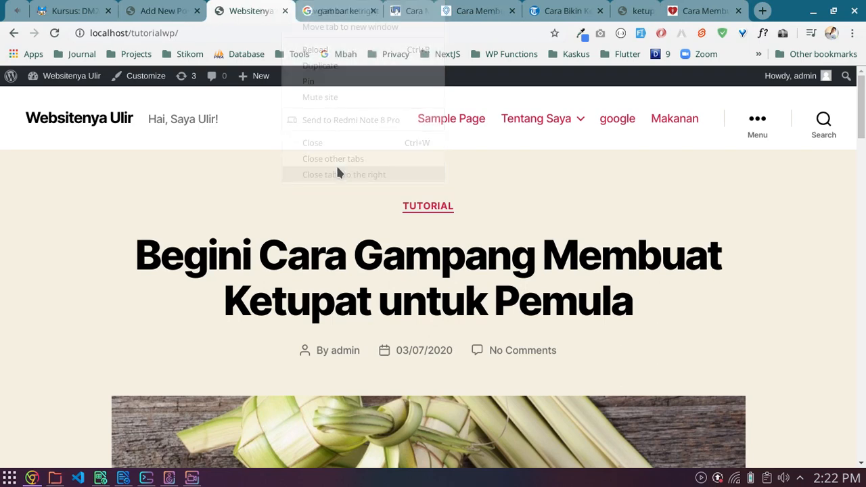
click(257, 10)
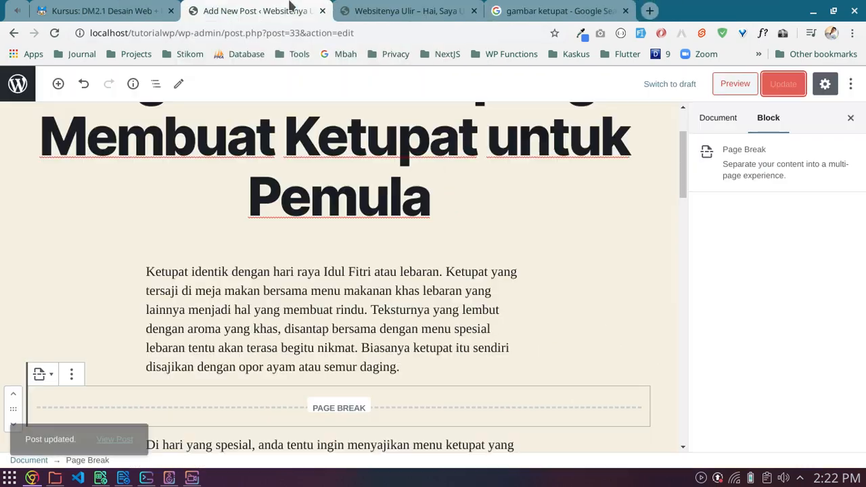
- Review the Pertemuan 5 topics on the course page covering articles, menus and categories
click(136, 10)
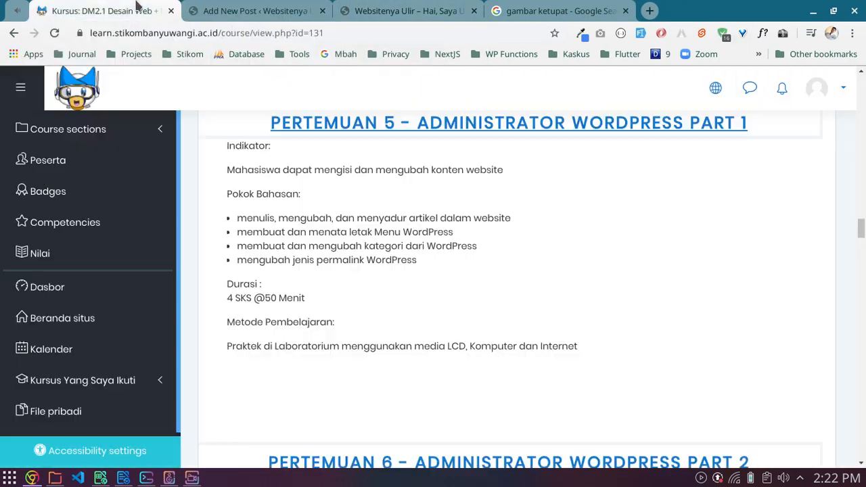
drag(234, 217, 494, 220)
click(375, 232)
drag(237, 232, 447, 232)
drag(246, 247, 460, 248)
click(463, 249)
drag(266, 232, 246, 232)
- Return to the ketupat post and leave its editor for the list of all posts
click(271, 10)
scroll(505, 293, up, 3)
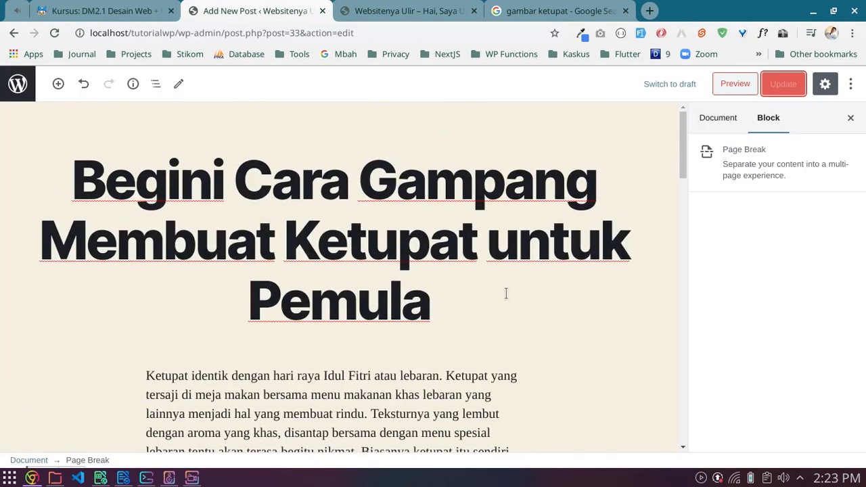
click(22, 87)
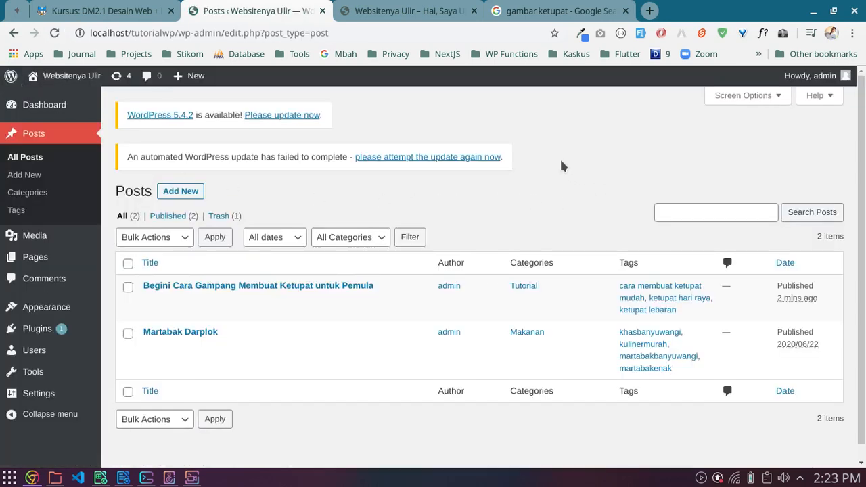
- Check the Pertemuan 5 topic on creating and arranging WordPress menus, and return to the posts list
click(92, 10)
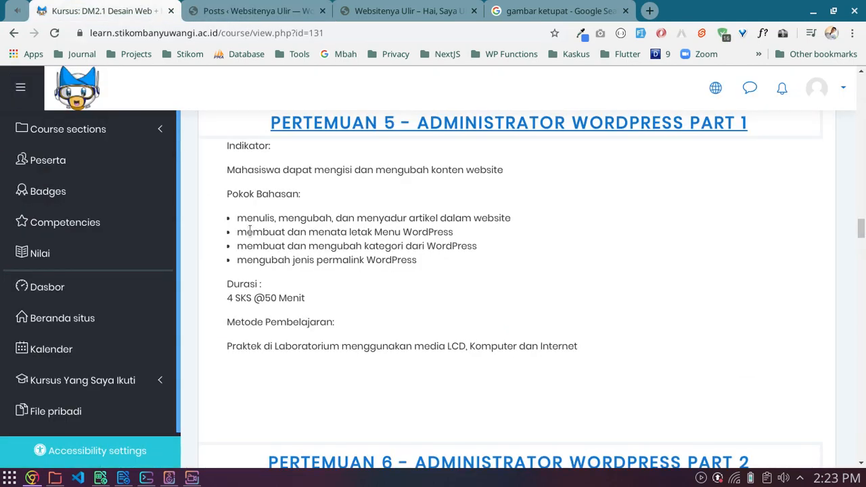
drag(238, 231, 473, 230)
click(257, 10)
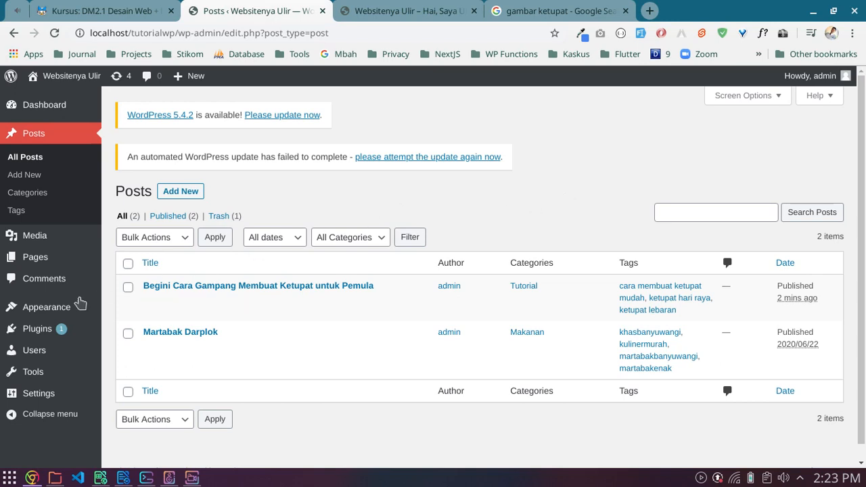
- Open the Menus settings under Appearance and review the structure of "menu utama"
mouse_move(69, 308)
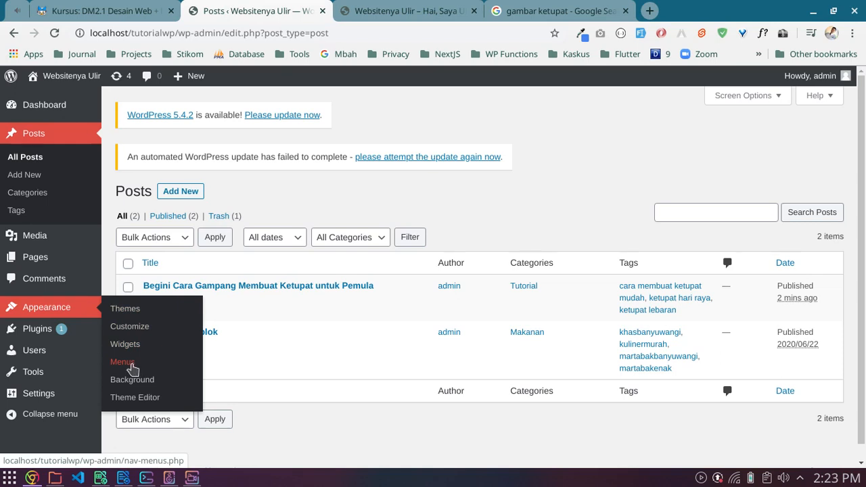
click(135, 365)
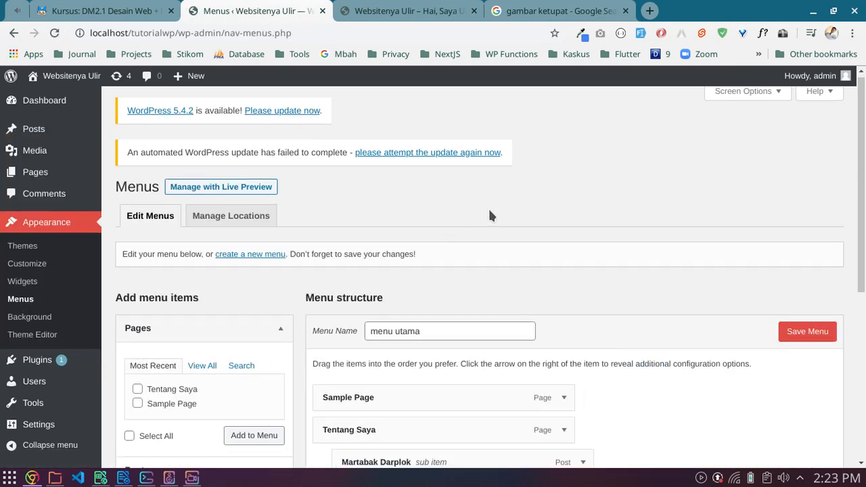
scroll(489, 214, down, 3)
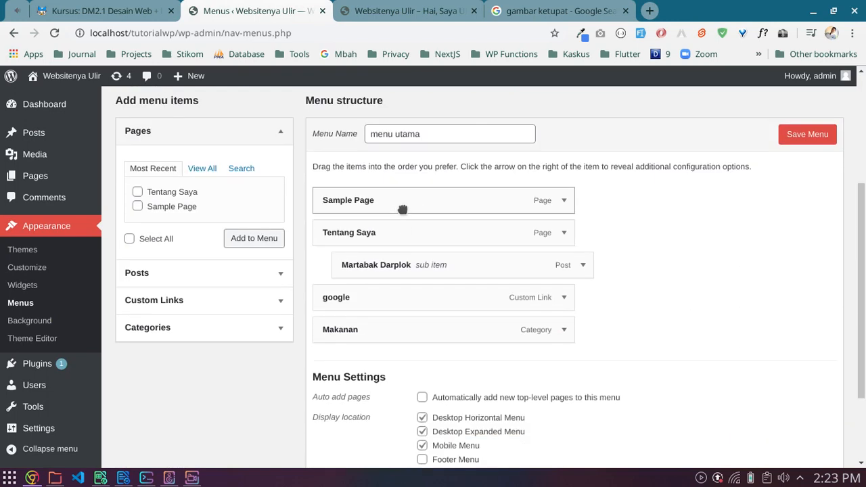
scroll(406, 209, up, 1)
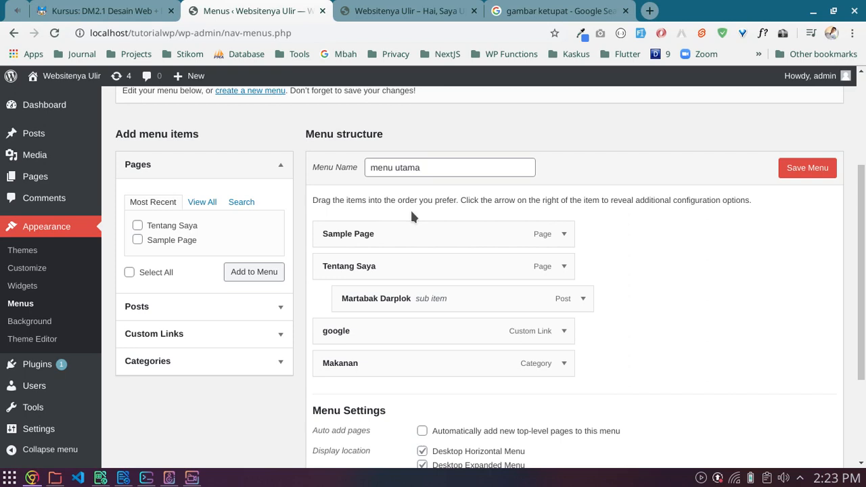
scroll(413, 216, up, 3)
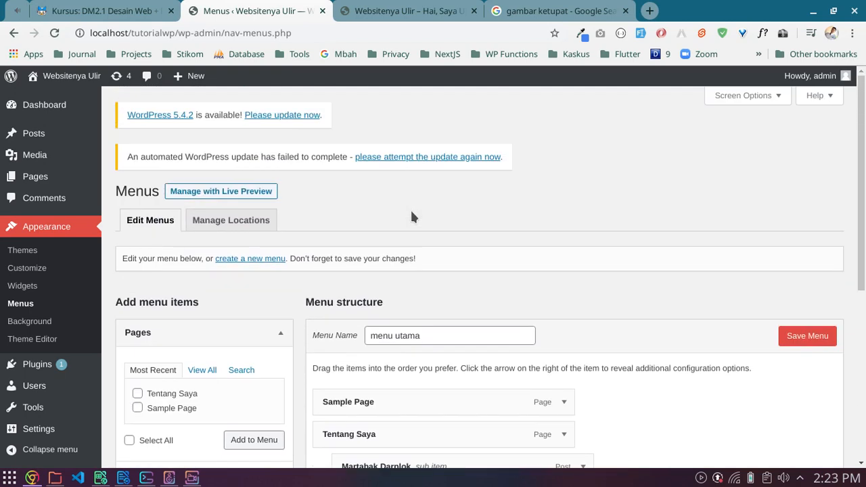
scroll(414, 216, down, 3)
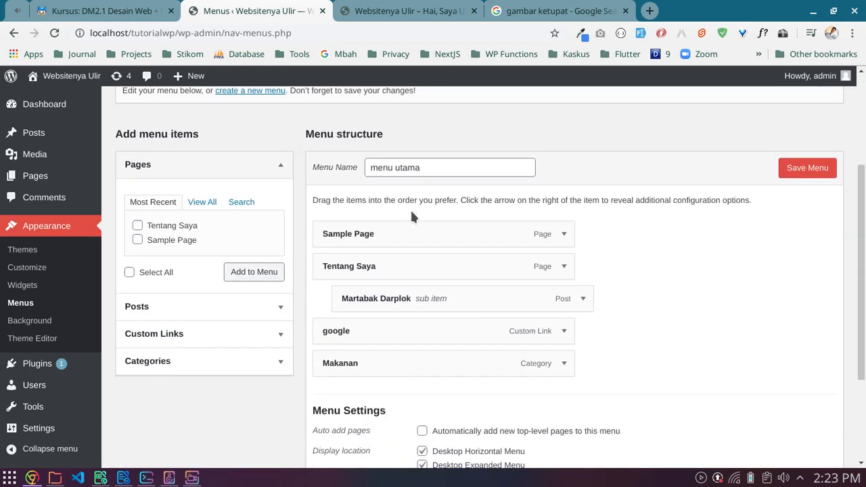
- Look over the pages and posts available as menu items and start a new custom link
scroll(411, 217, down, 1)
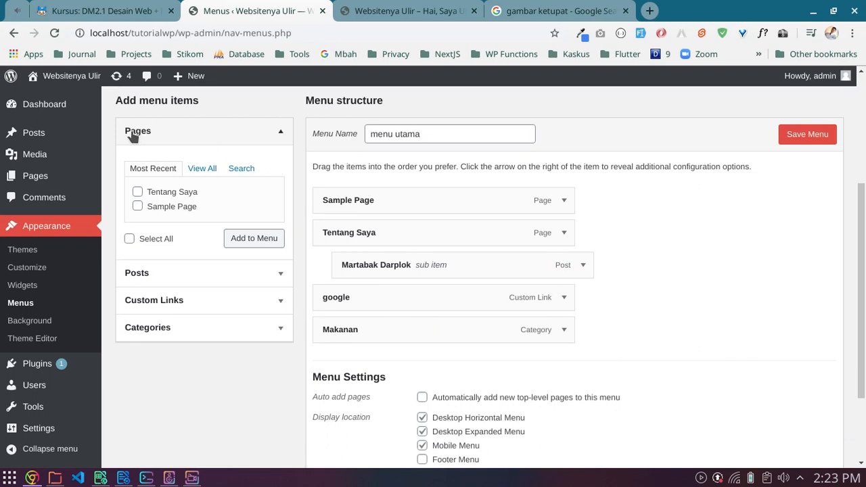
click(280, 278)
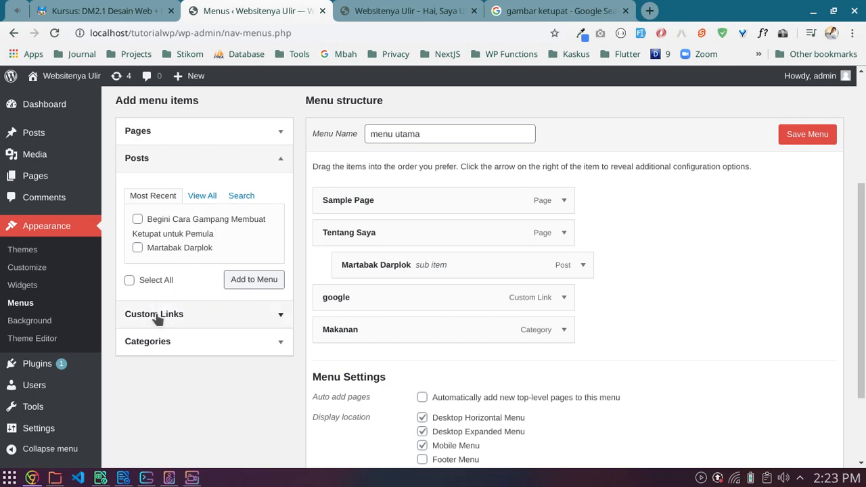
click(248, 321)
click(230, 228)
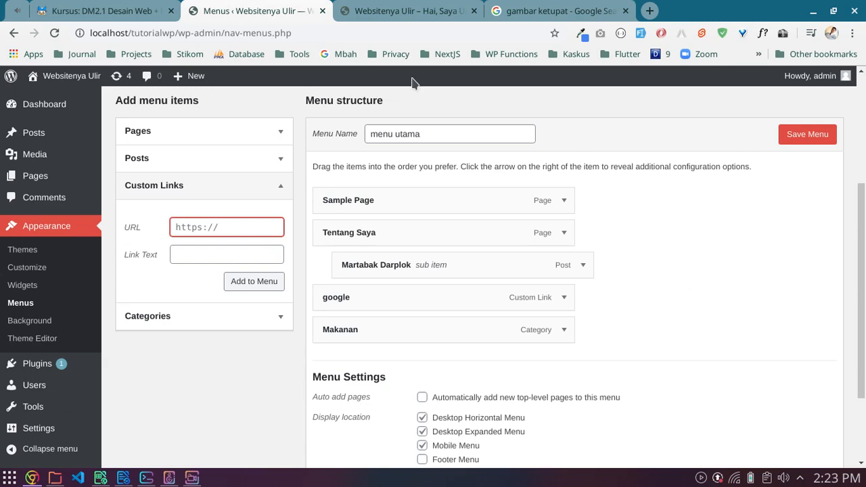
- Open your own Facebook profile in place of the Google image results and copy the profile's web address
click(568, 11)
click(385, 33)
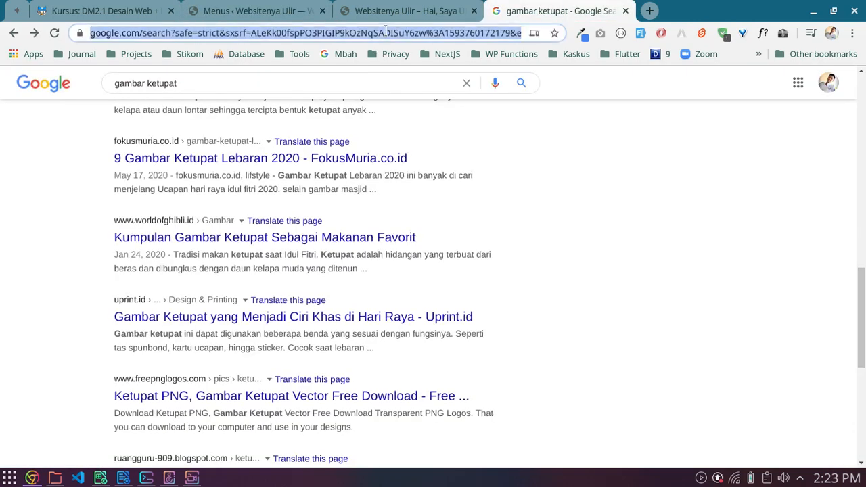
text(face)
key(Return)
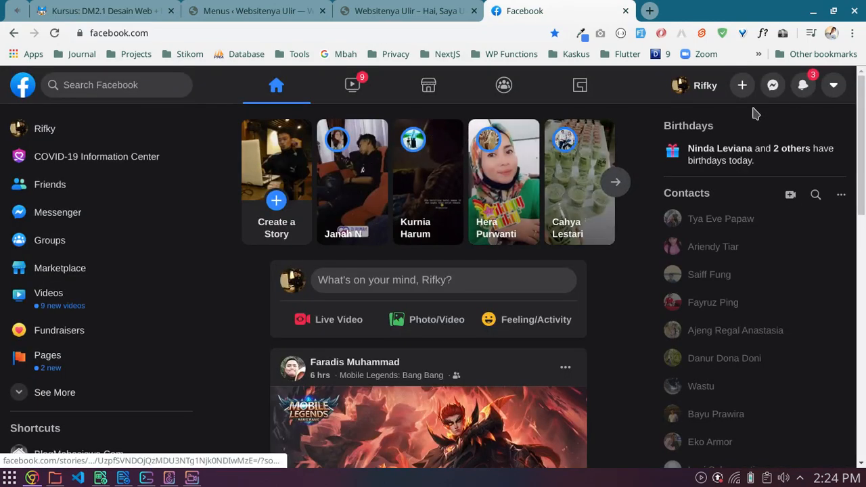
click(699, 91)
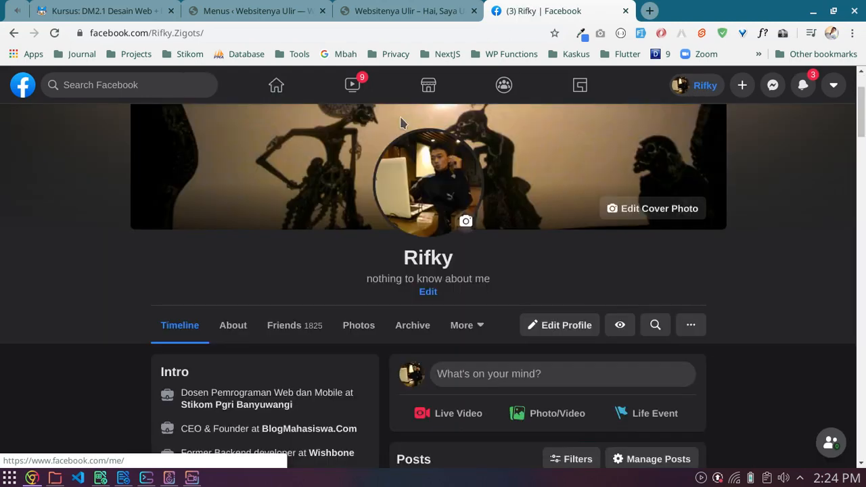
click(245, 36)
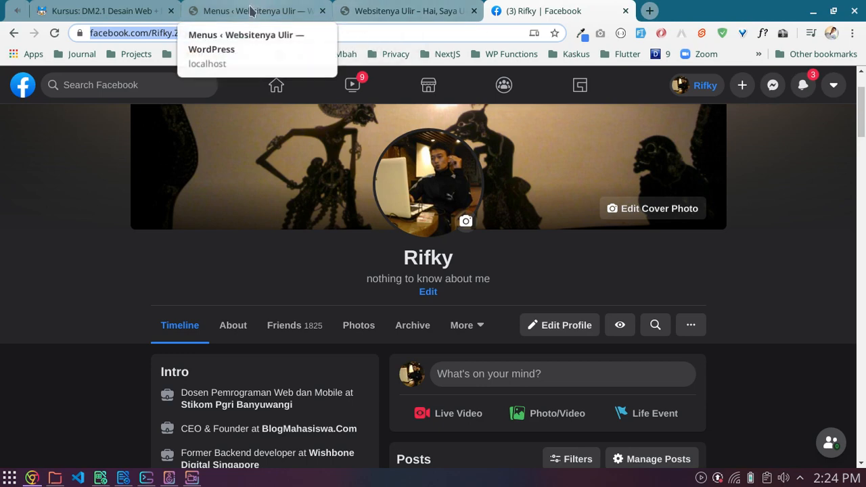
right_click(165, 36)
click(196, 109)
- Add a custom link to "menu utama" with the copied Facebook profile address and the link text "My Facebook"
key(ctrl+2)
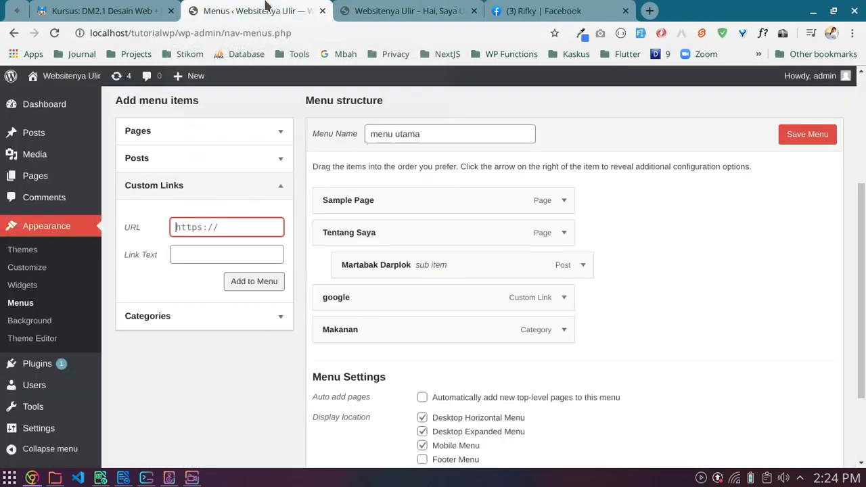
right_click(202, 224)
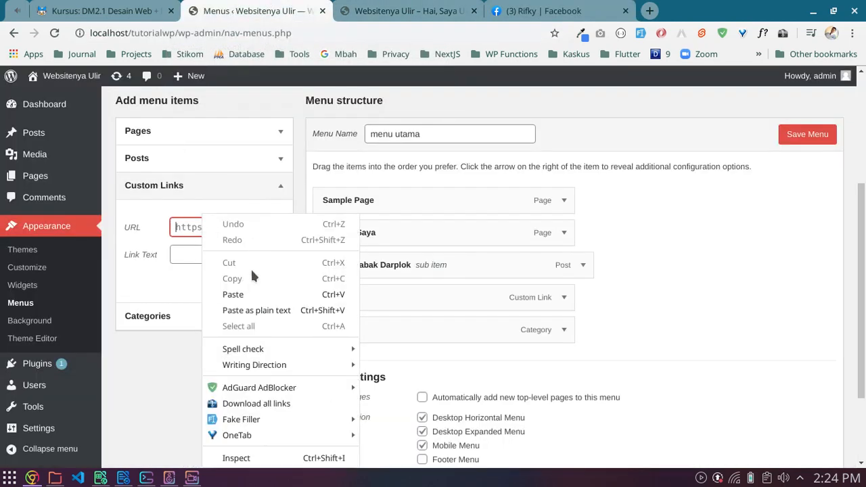
click(241, 295)
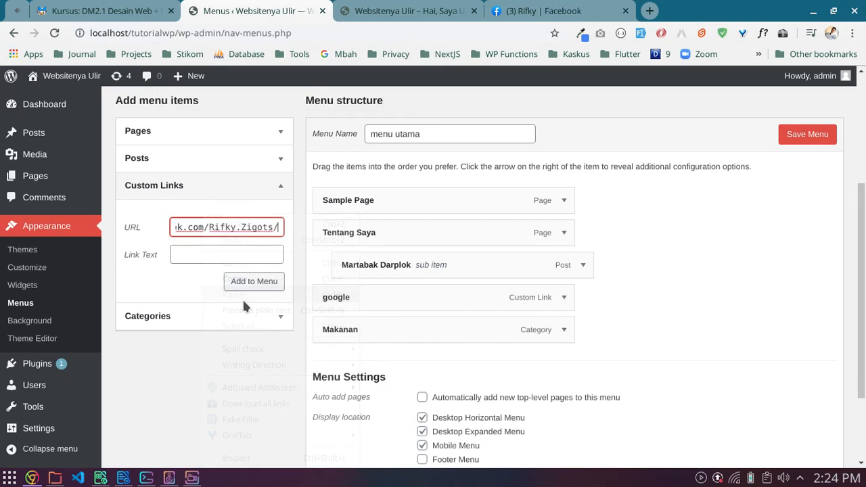
click(195, 255)
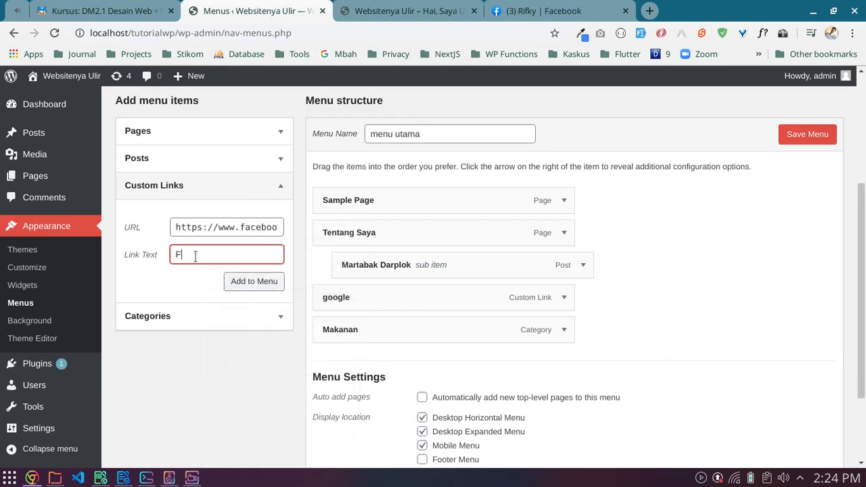
text(My Facebook)
click(242, 287)
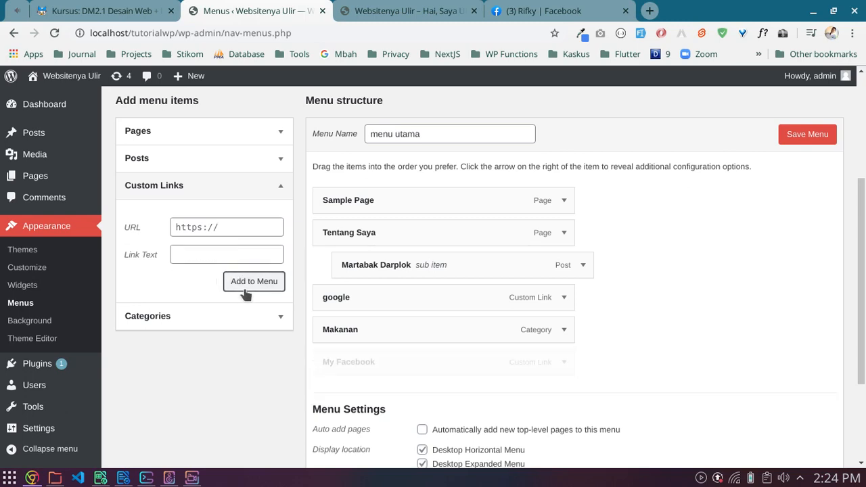
- Check the settings of the My Facebook menu item and the categories offered as menu items
scroll(556, 371, down, 2)
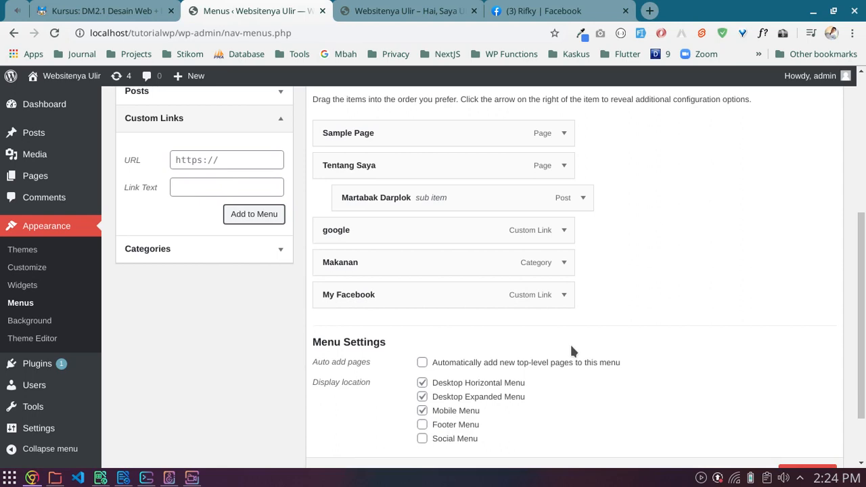
click(566, 302)
click(565, 301)
click(566, 302)
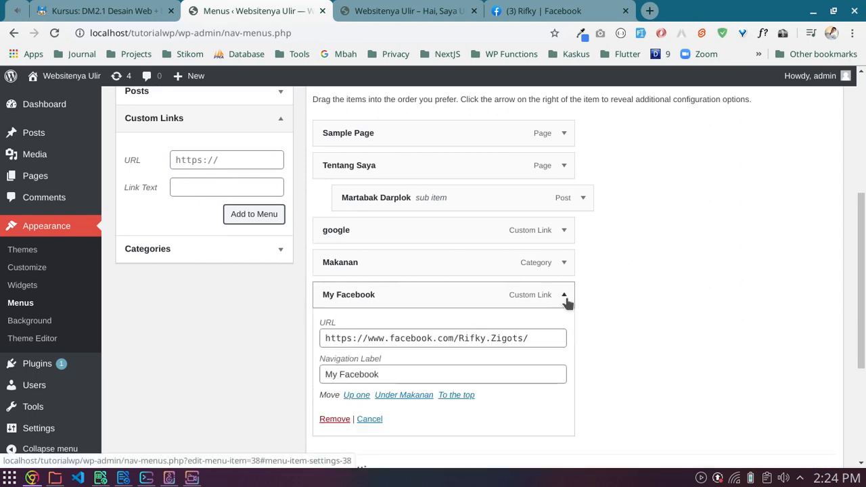
scroll(568, 304, down, 1)
scroll(567, 305, down, 1)
scroll(567, 305, up, 2)
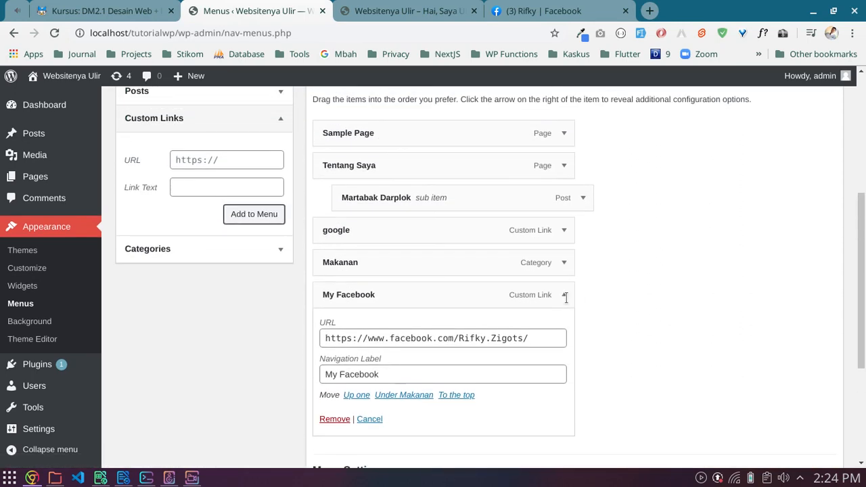
click(566, 302)
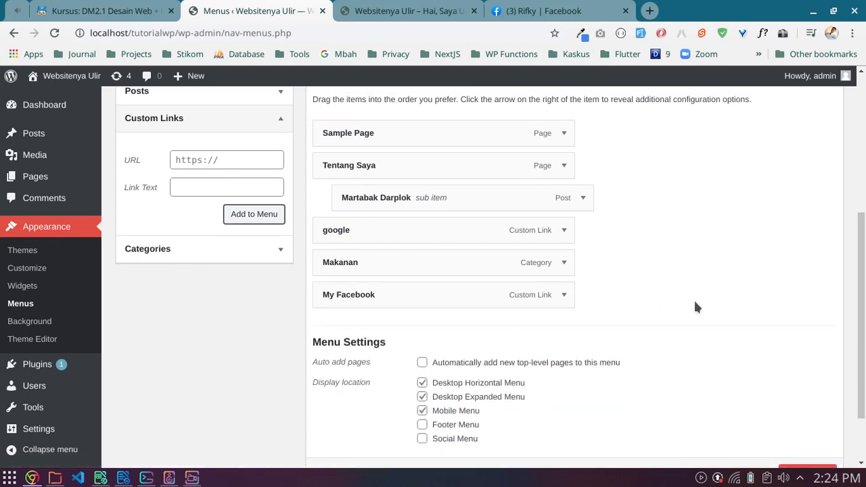
click(281, 251)
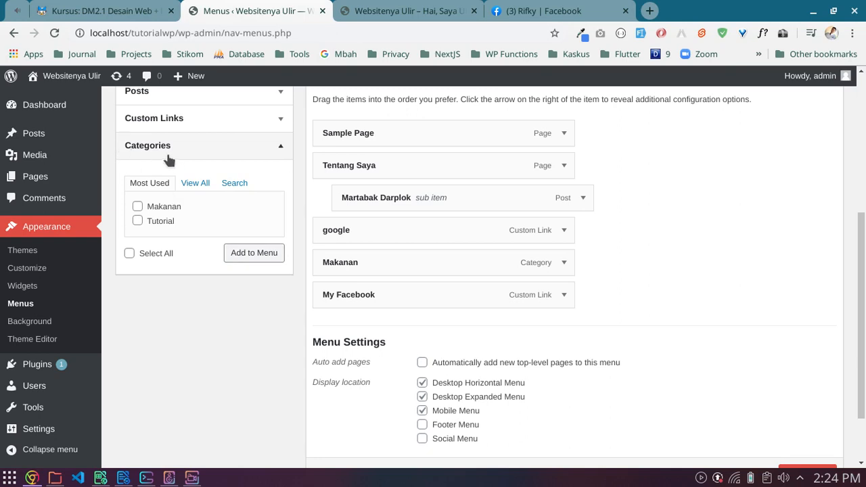
- Remove the Martabak Darplok, google, Makanan and Sample Page items from the menu structure
click(584, 198)
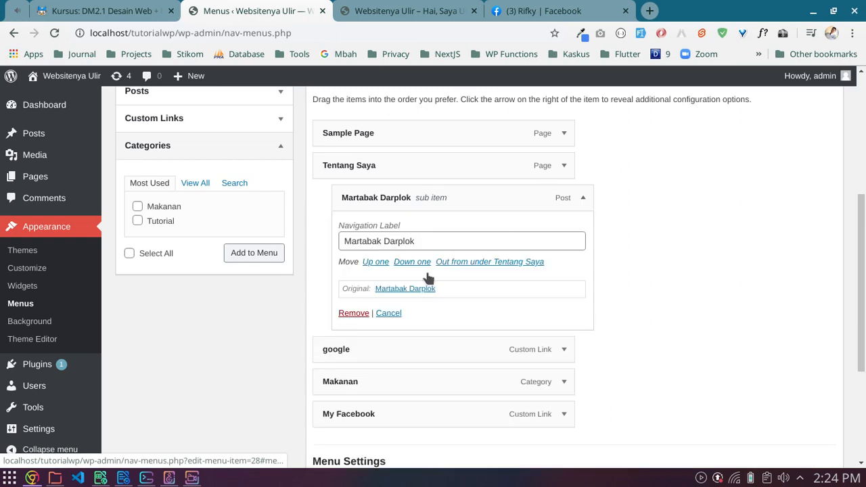
click(353, 313)
click(565, 199)
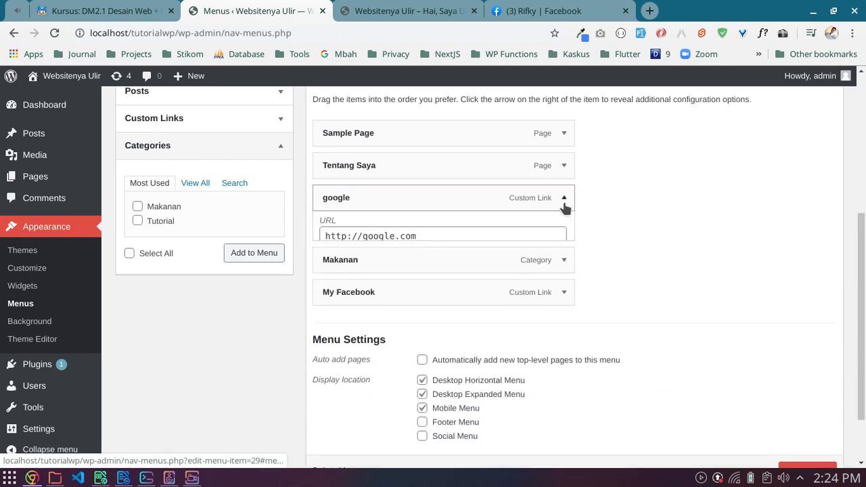
click(333, 322)
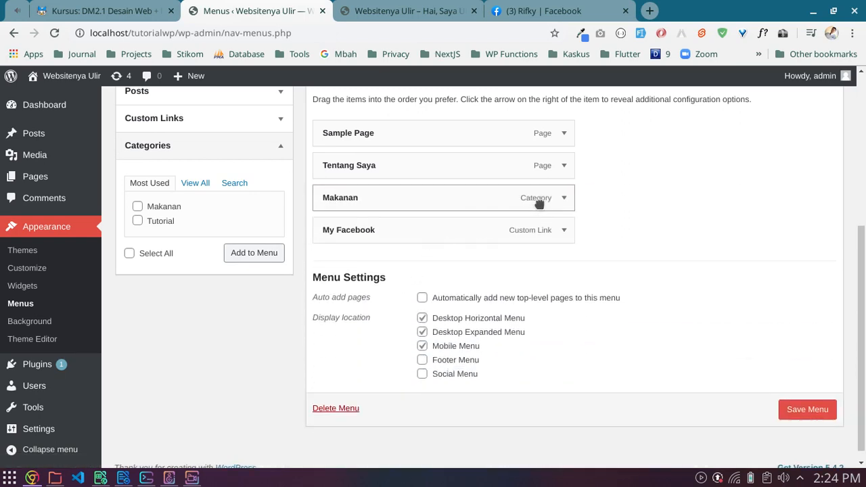
click(564, 199)
click(332, 313)
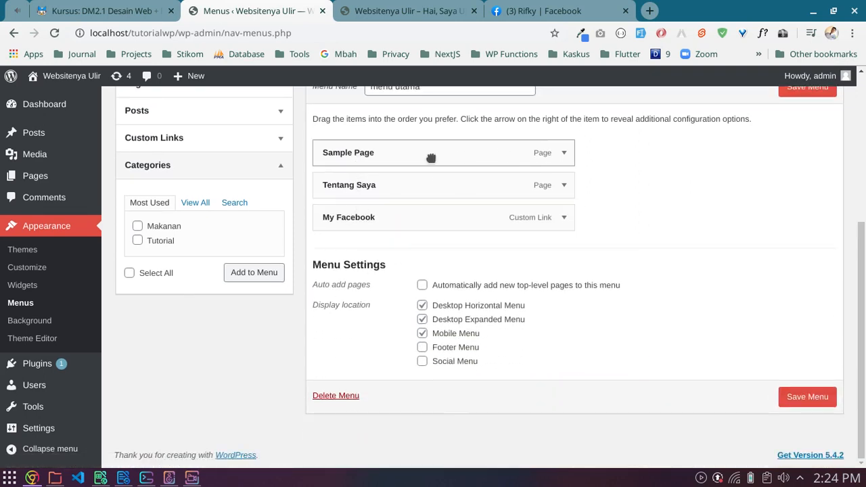
click(565, 153)
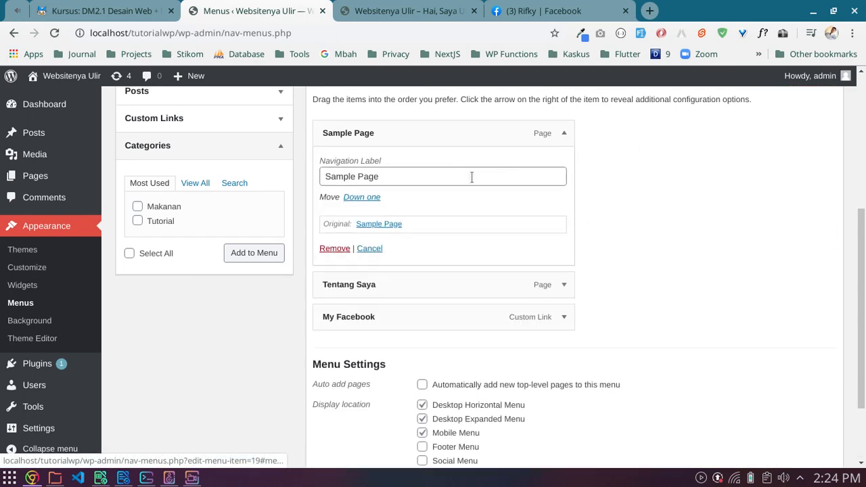
click(337, 249)
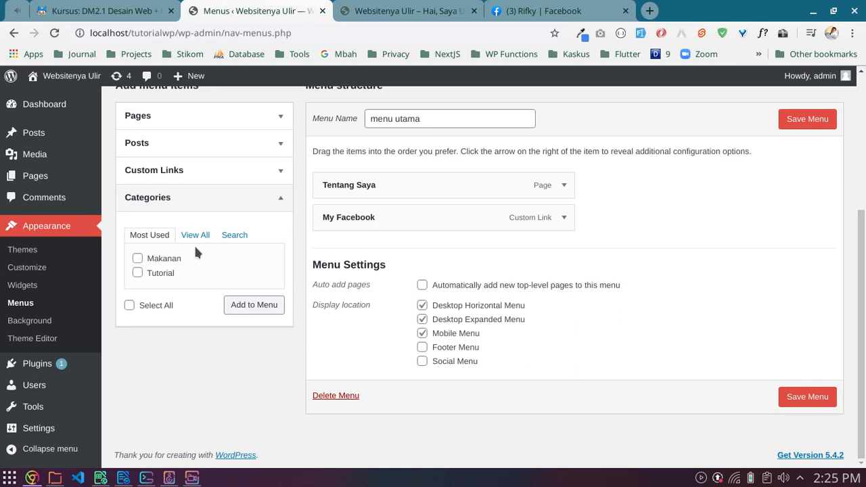
- Add the Makanan category to the menu and place it between Tentang Saya and My Facebook
click(138, 259)
click(264, 305)
scroll(426, 298, up, 2)
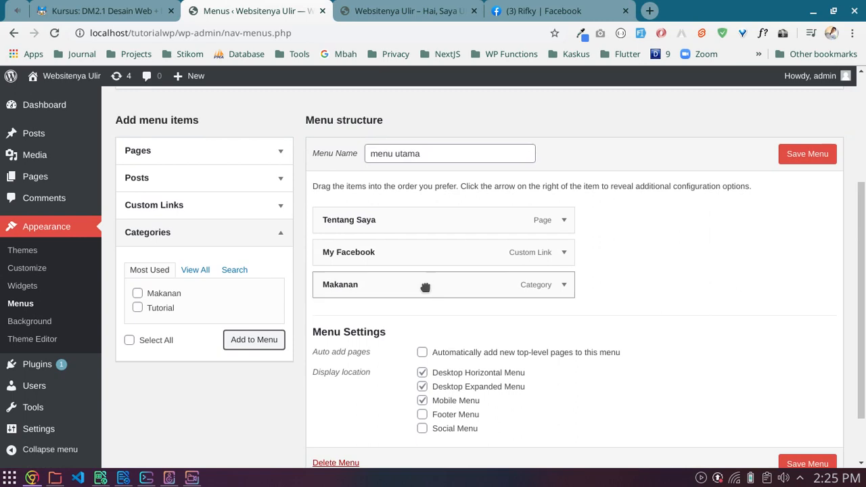
drag(425, 286, 426, 253)
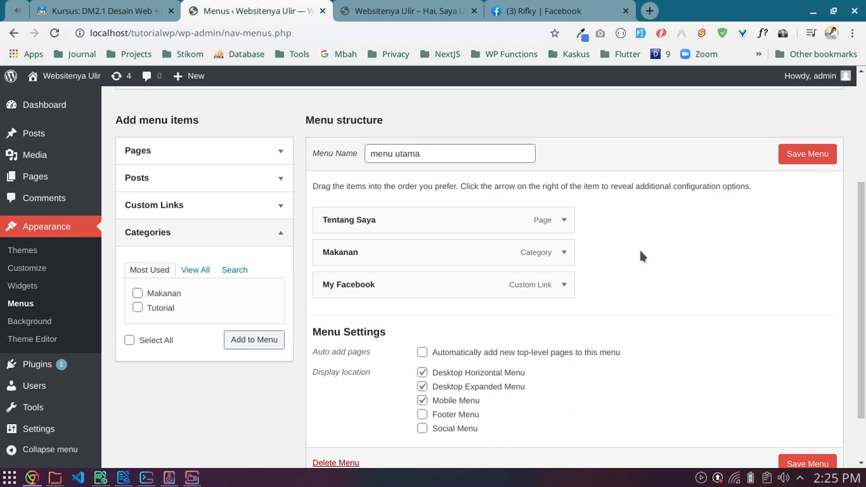
- Review the menu settings and turn off the Desktop Expanded Menu display location
scroll(641, 251, down, 2)
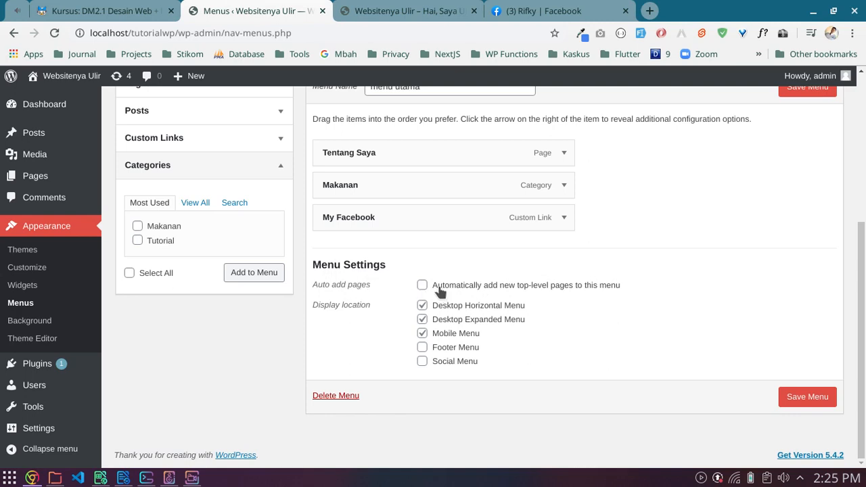
mouse_move(98, 177)
drag(329, 305, 349, 304)
click(357, 309)
click(349, 305)
click(456, 322)
- Enable the advanced menu properties Link Target, Title Attribute, CSS Classes and Description in the Screen Options
scroll(675, 345, up, 3)
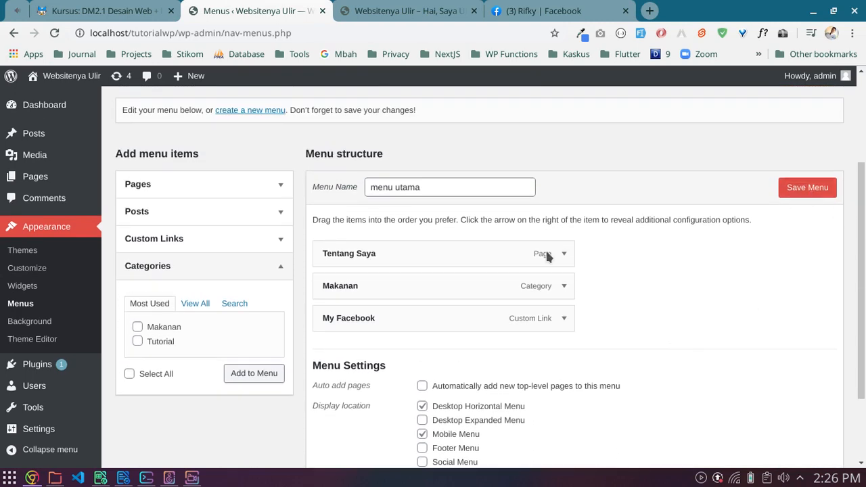
scroll(743, 291, up, 4)
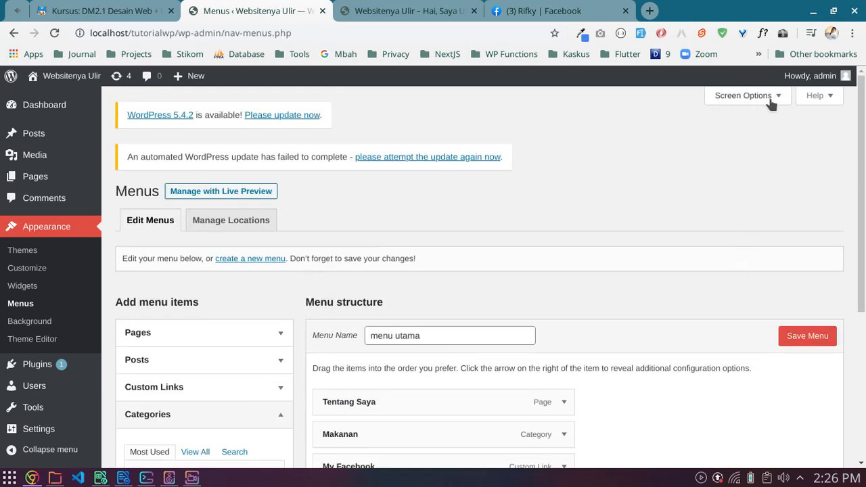
click(747, 96)
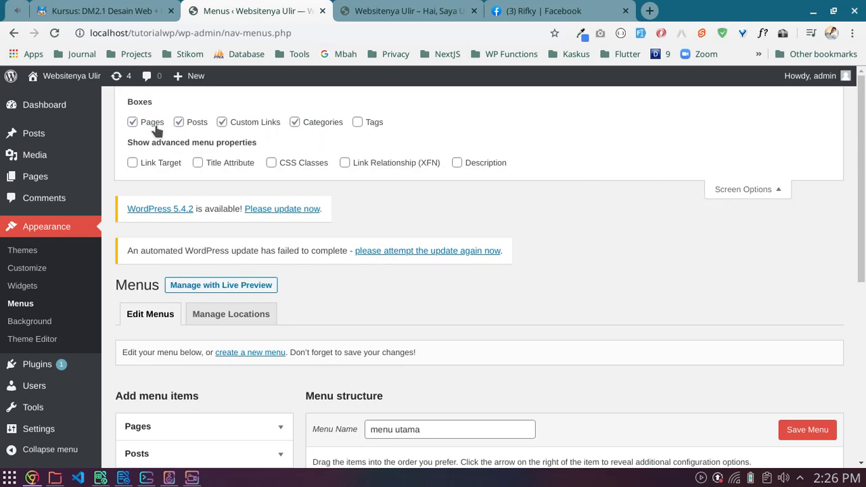
click(133, 162)
click(197, 163)
click(271, 162)
click(457, 162)
click(755, 189)
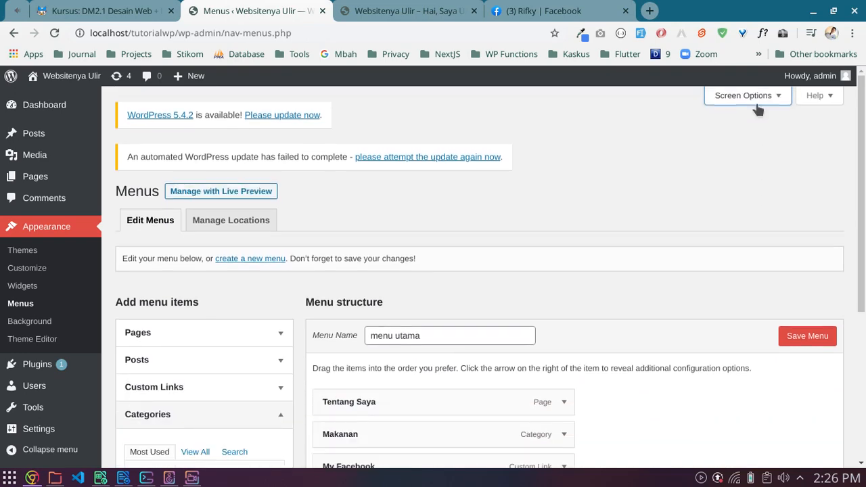
- Give the My Facebook menu item the title attribute "Facebook saya" and make its link open in a new tab
scroll(605, 272, down, 2)
scroll(606, 272, down, 3)
click(564, 230)
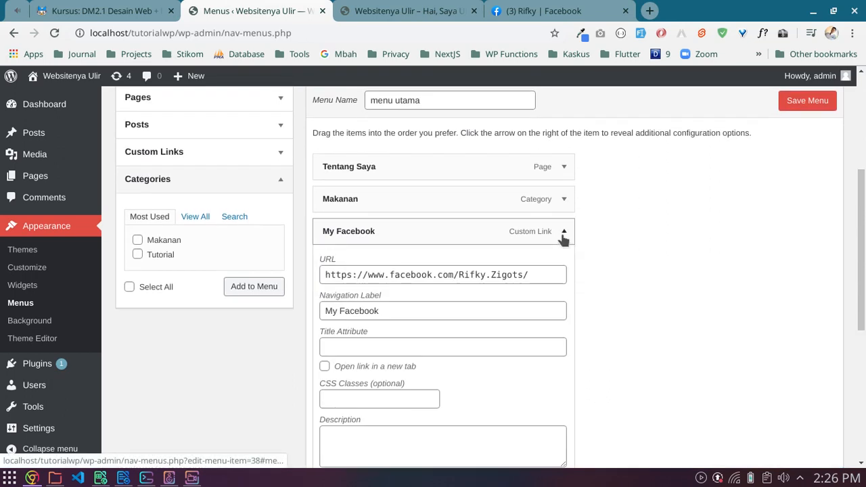
scroll(507, 244, down, 2)
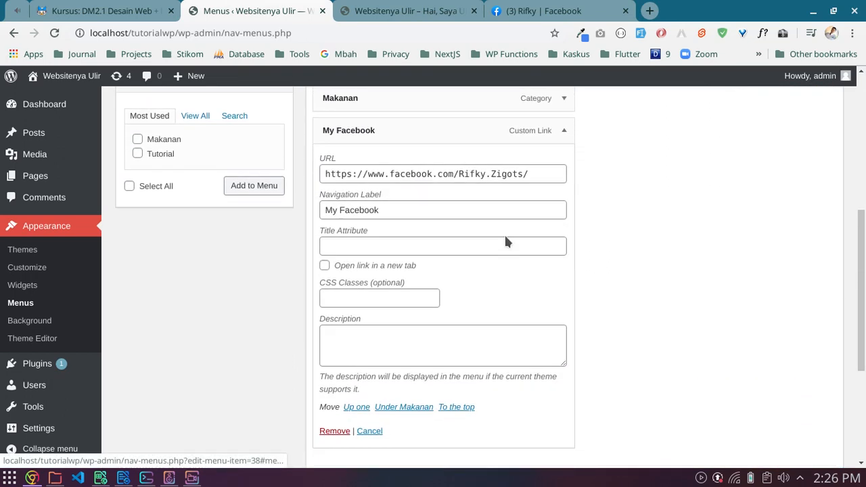
click(348, 246)
text(Facebook)
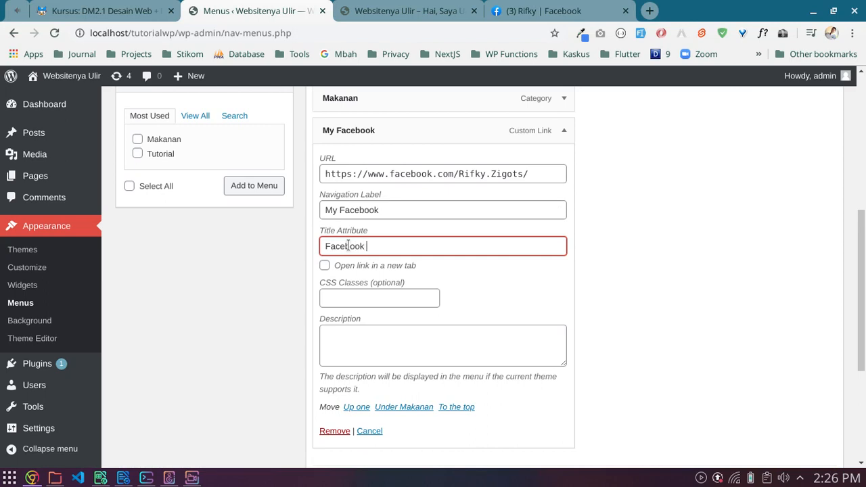
text( saya)
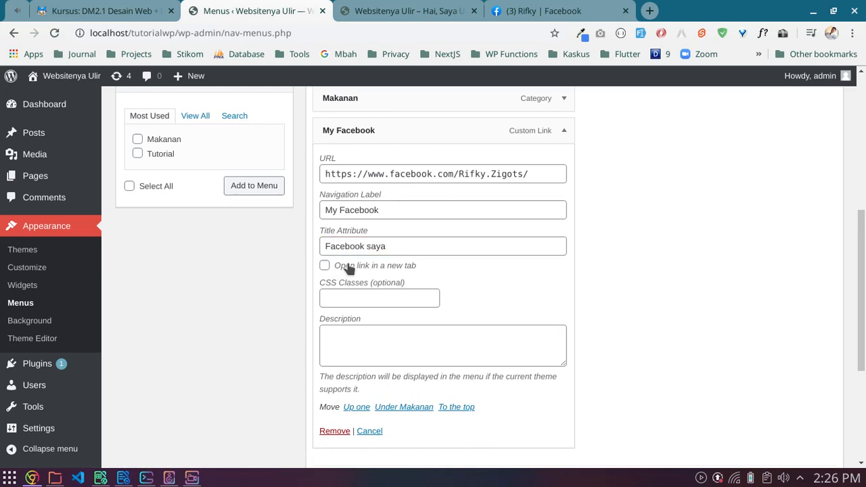
click(346, 267)
click(385, 296)
click(377, 332)
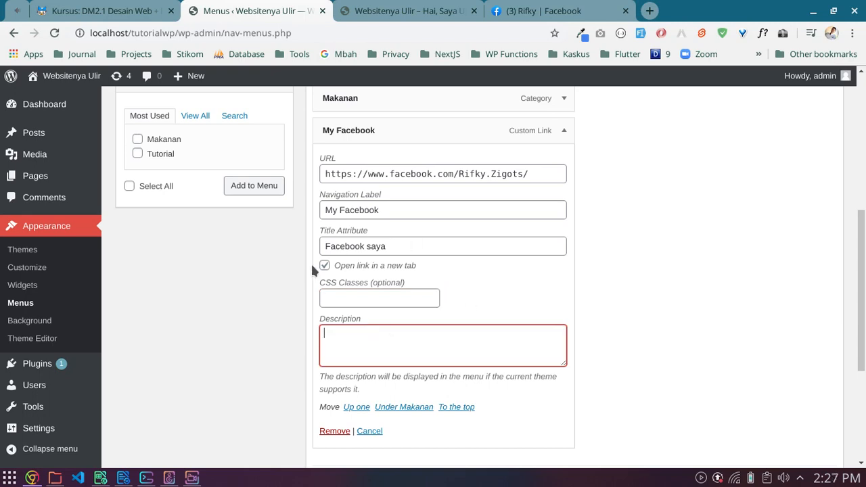
- Assign the CSS class menufacebook to the My Facebook menu item and save the menu
click(366, 11)
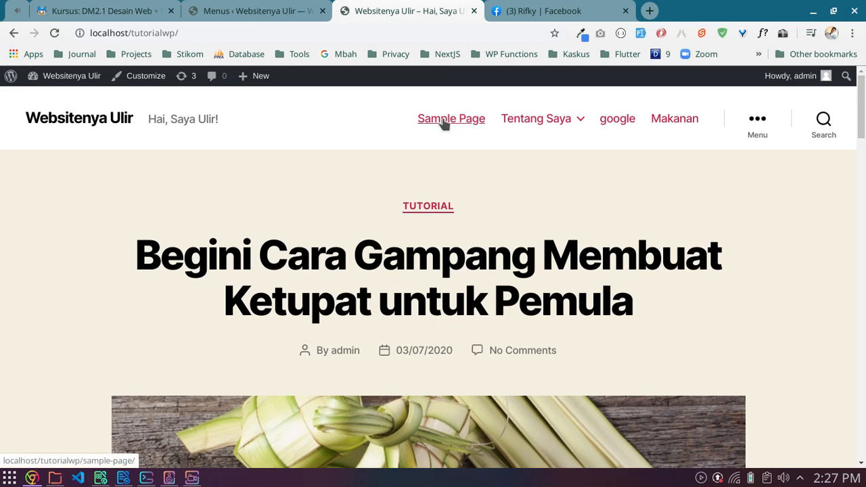
click(258, 11)
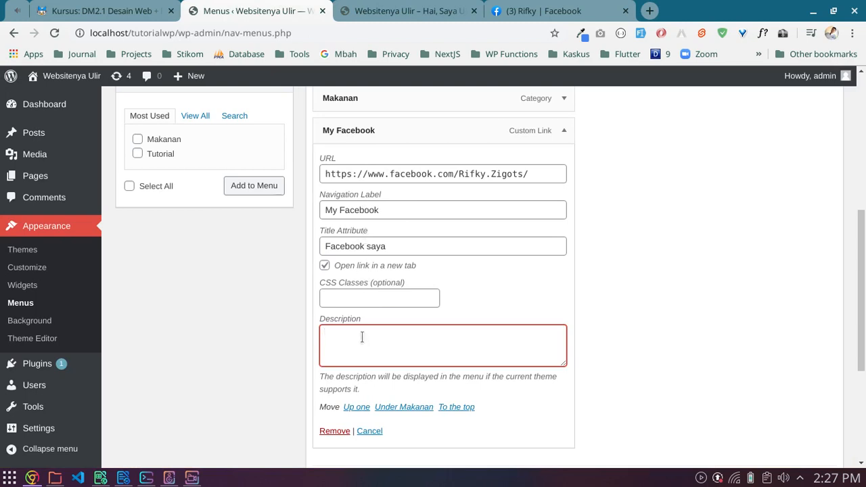
click(365, 295)
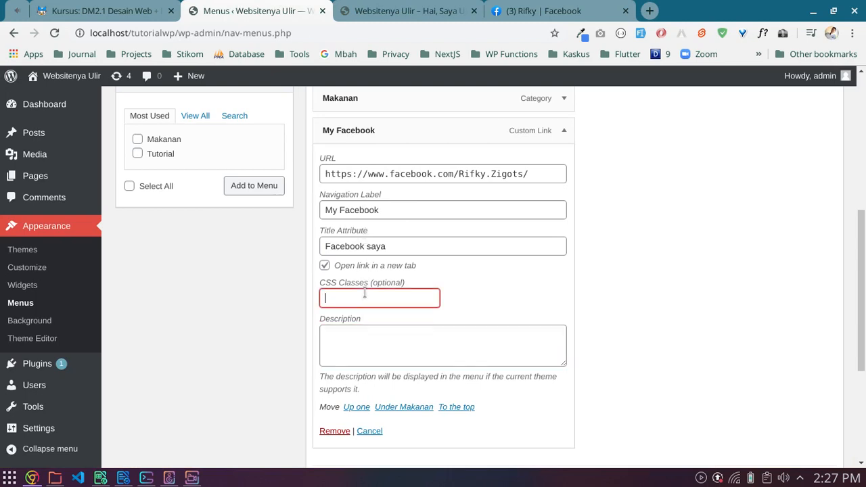
text(menufacebook)
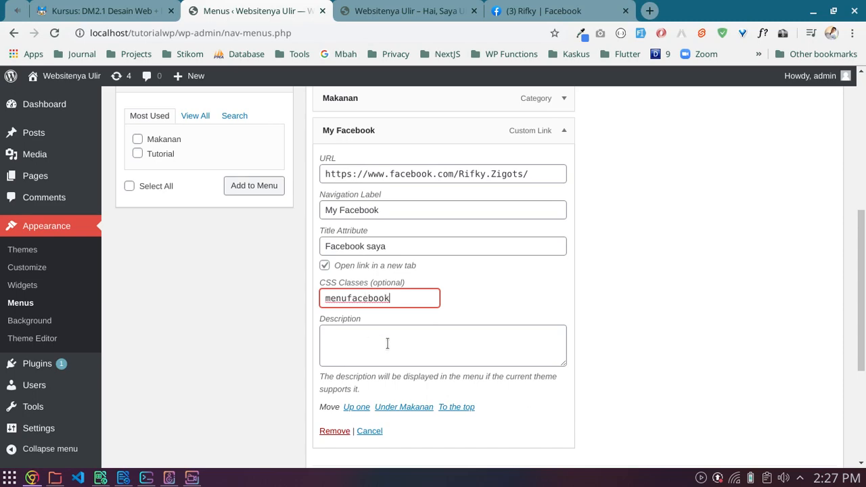
scroll(387, 344, down, 2)
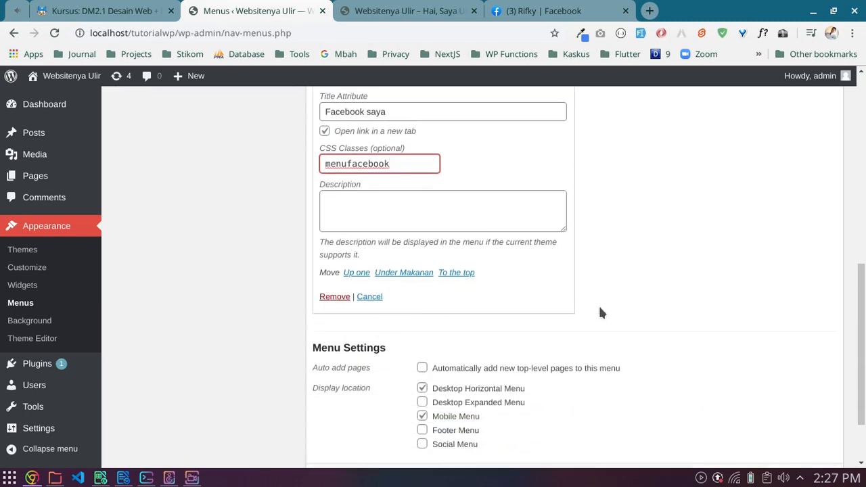
scroll(612, 304, down, 1)
scroll(610, 303, up, 6)
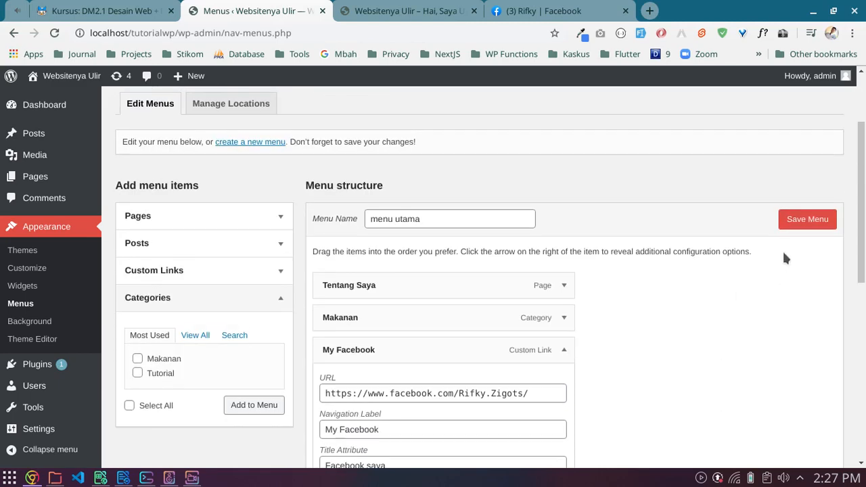
click(804, 221)
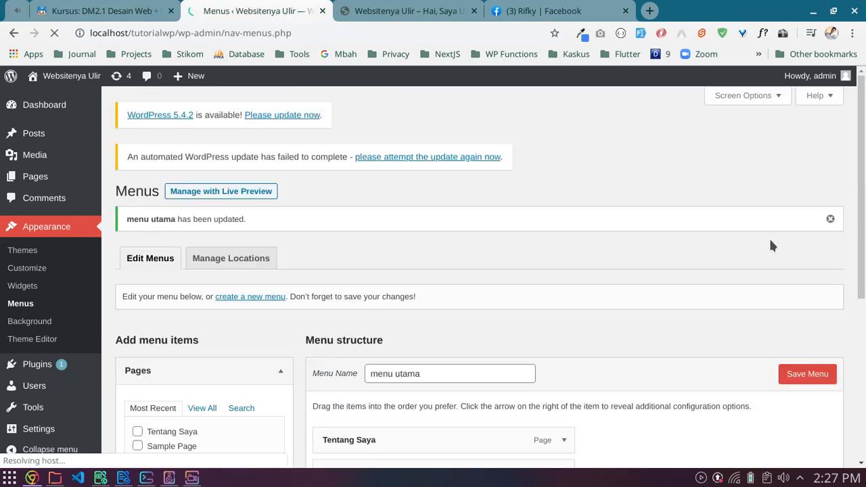
- Try nesting Makanan as a sub item under Tentang Saya and look at how a submenu displays on the live site
scroll(654, 254, down, 2)
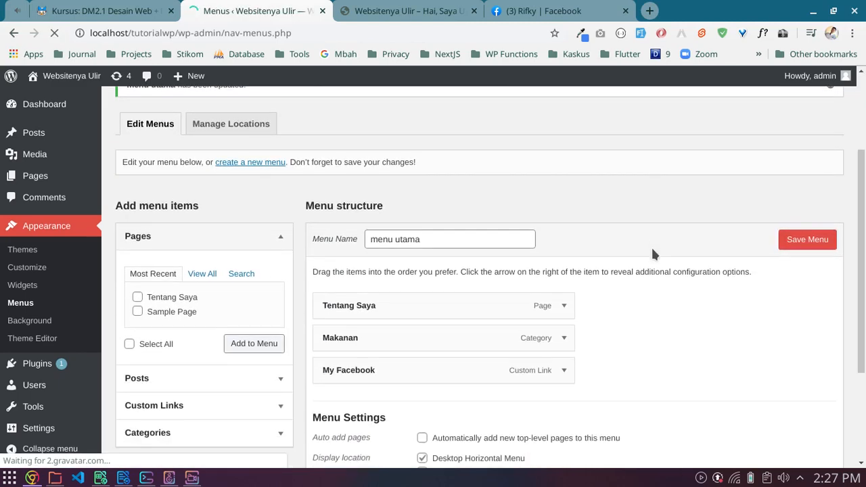
scroll(651, 246, down, 2)
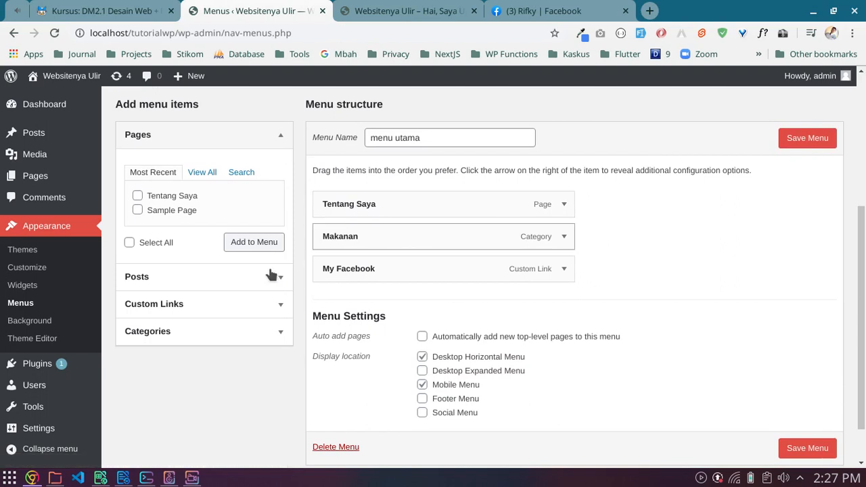
mouse_move(418, 236)
mouse_down()
mouse_move(456, 236)
mouse_move(425, 230)
mouse_up()
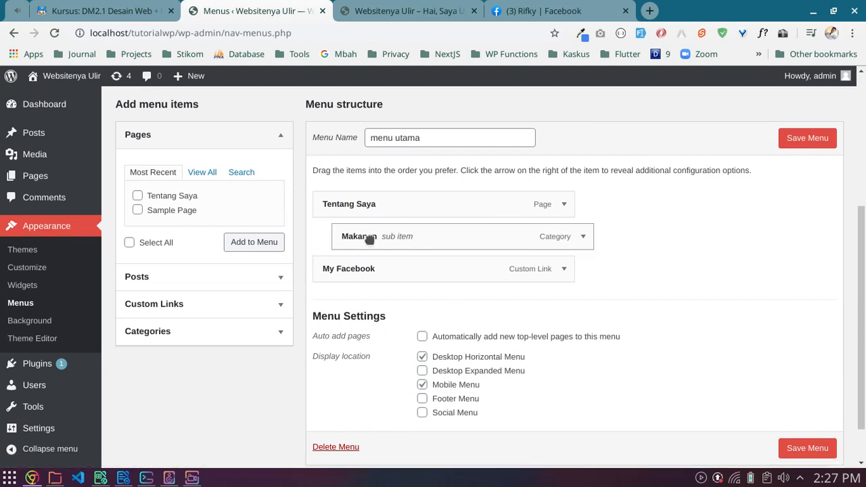
click(409, 11)
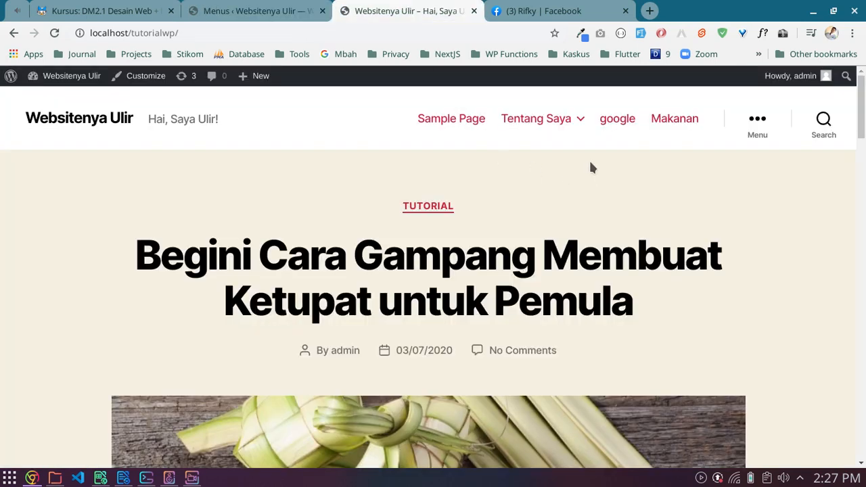
mouse_move(559, 128)
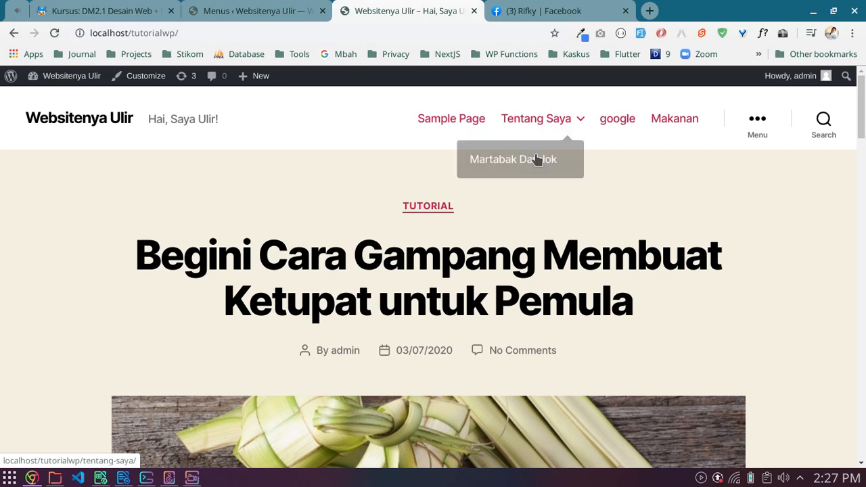
click(276, 9)
mouse_move(367, 236)
mouse_down()
mouse_move(346, 237)
mouse_move(429, 240)
mouse_move(406, 219)
mouse_move(410, 228)
mouse_move(408, 213)
mouse_move(410, 235)
mouse_move(319, 236)
mouse_move(316, 218)
mouse_up()
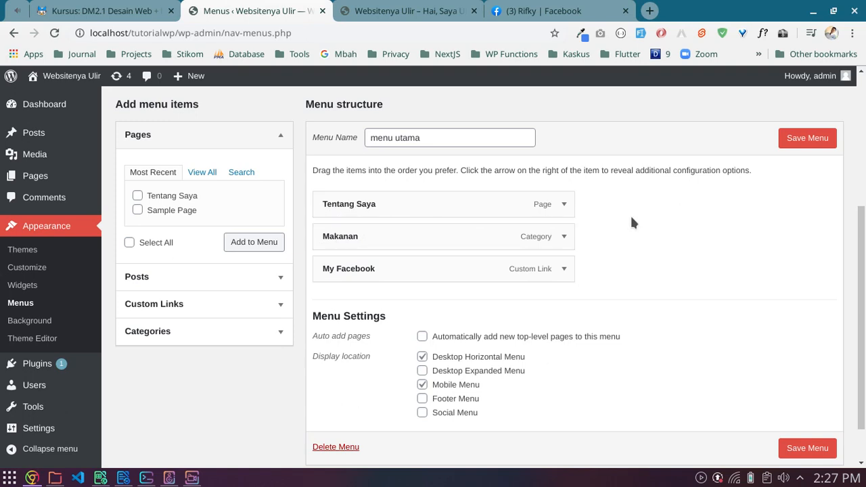
- Save the menu and reload the site's front page to check the navigation
click(812, 142)
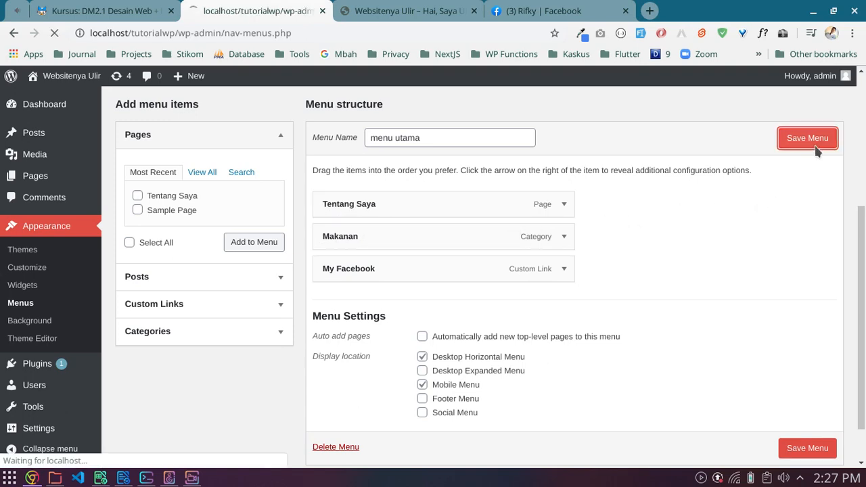
click(410, 8)
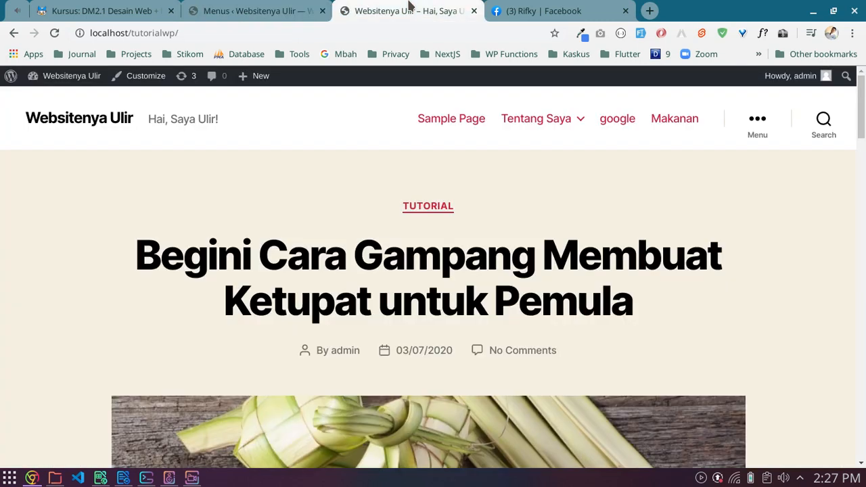
click(55, 33)
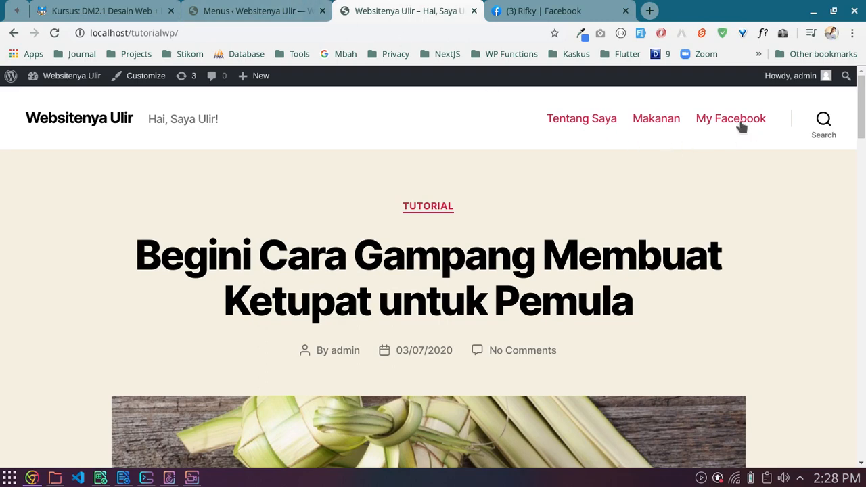
- Examine the CSS Classes fields in the settings of the Tentang Saya and Makanan menu items
click(292, 5)
scroll(448, 299, down, 5)
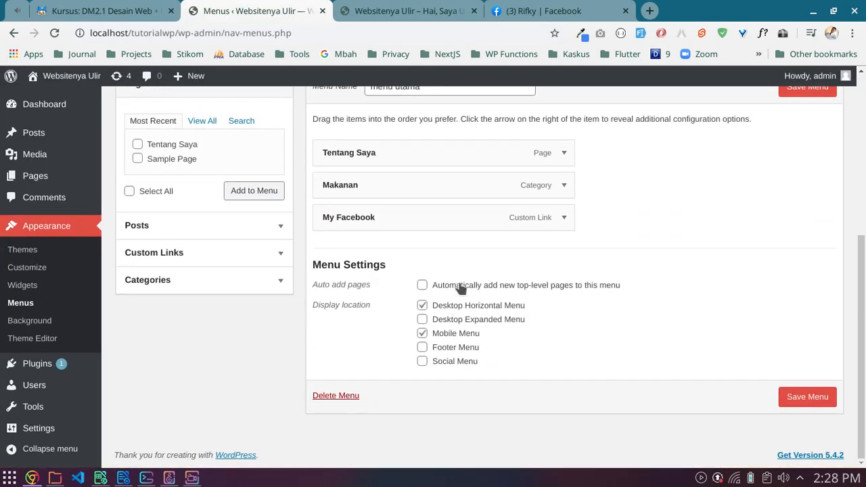
click(563, 154)
scroll(562, 161, down, 3)
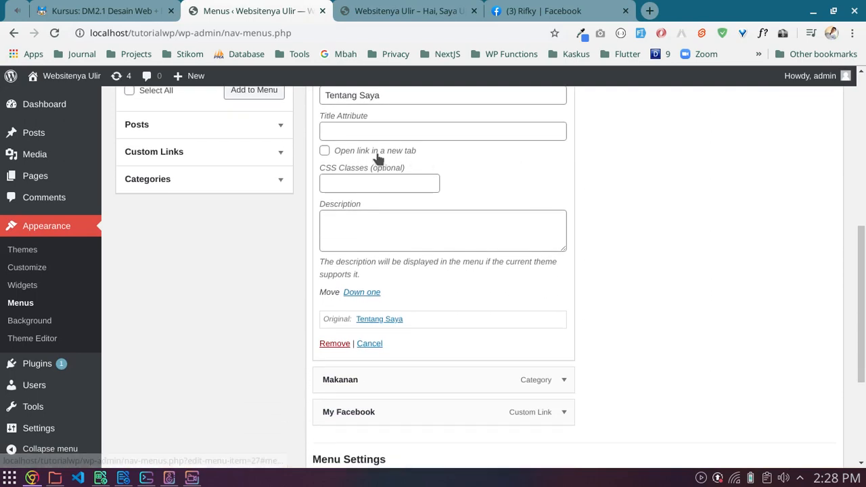
click(350, 182)
scroll(447, 179, up, 1)
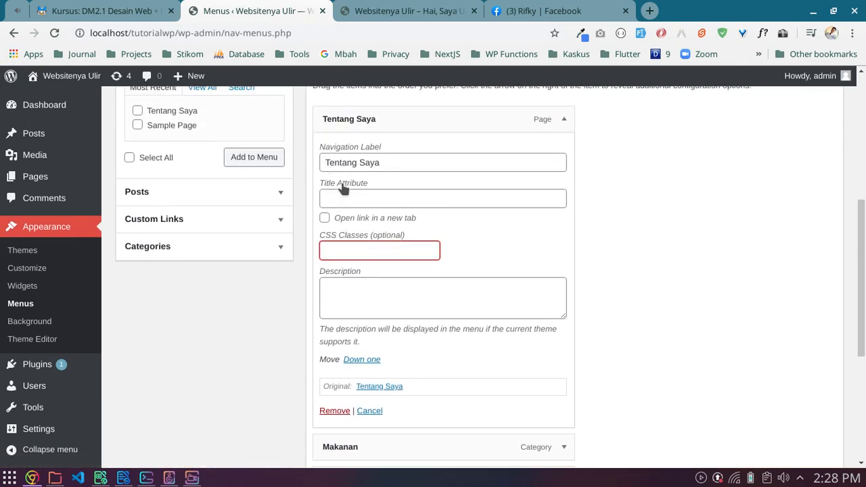
scroll(503, 267, down, 2)
click(564, 312)
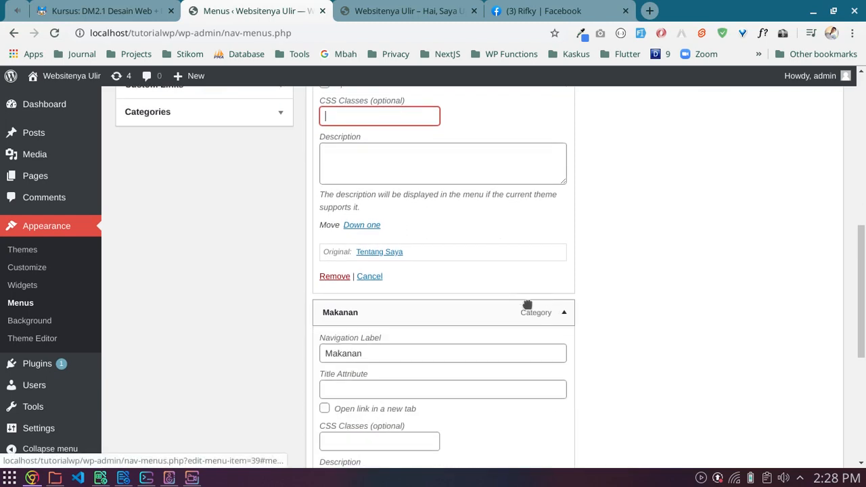
scroll(417, 340, down, 2)
click(360, 313)
scroll(470, 315, down, 2)
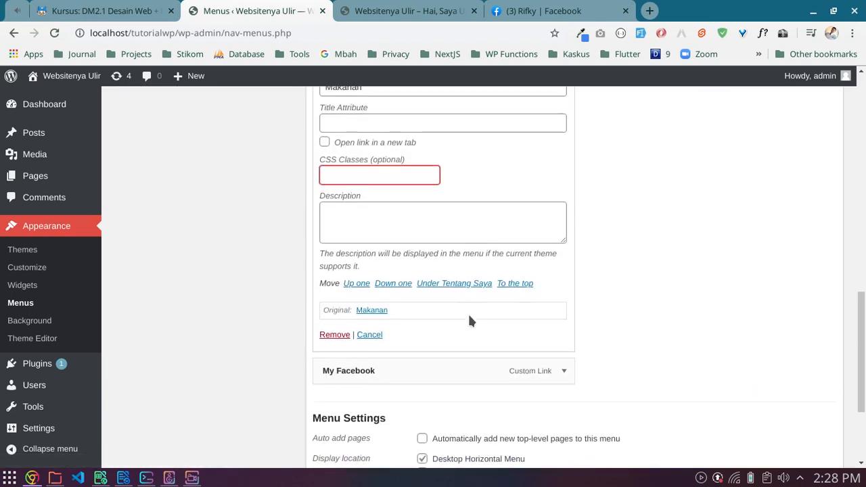
- Examine the CSS class of the My Facebook menu item and collapse the settings of all three menu items
click(564, 371)
scroll(494, 319, down, 2)
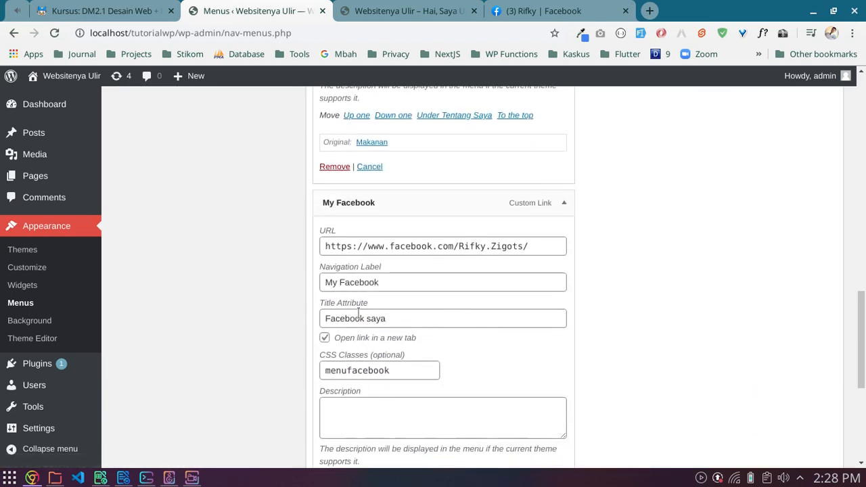
double_click(383, 372)
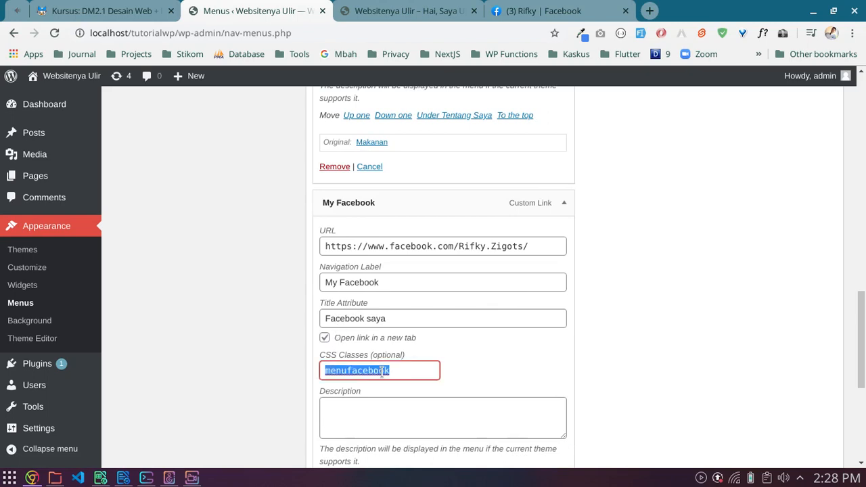
scroll(609, 326, up, 1)
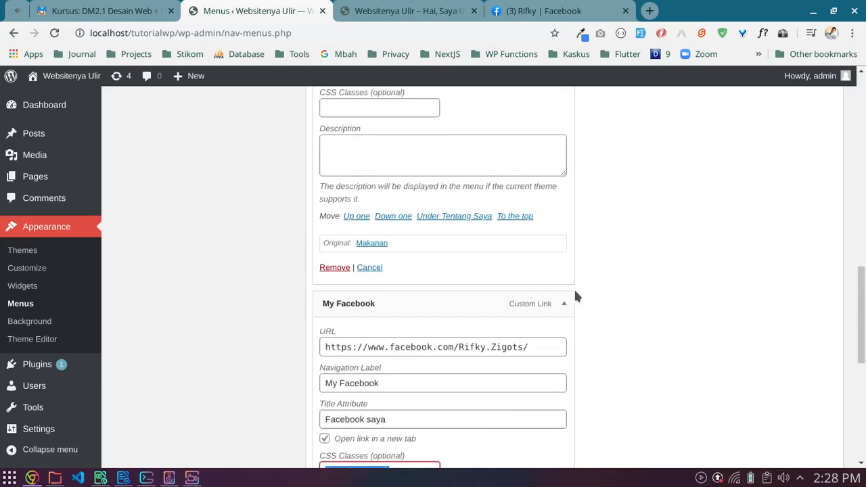
click(564, 304)
scroll(563, 305, up, 2)
click(565, 180)
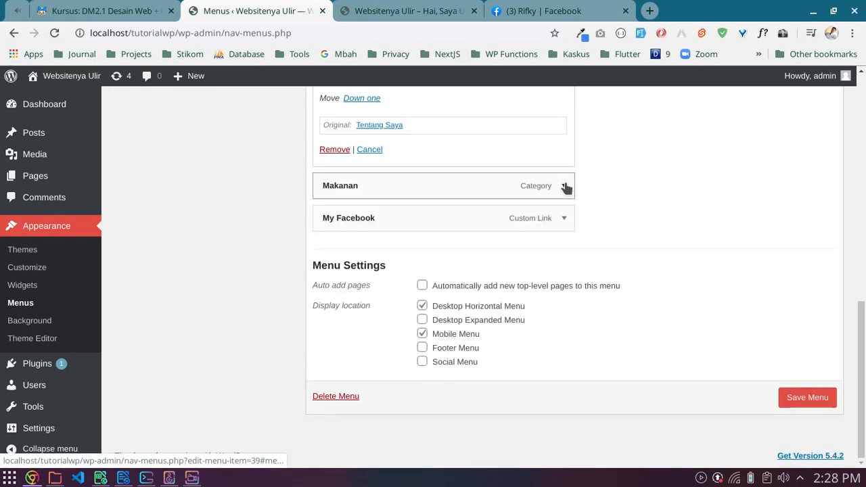
scroll(564, 162, up, 3)
scroll(564, 149, up, 2)
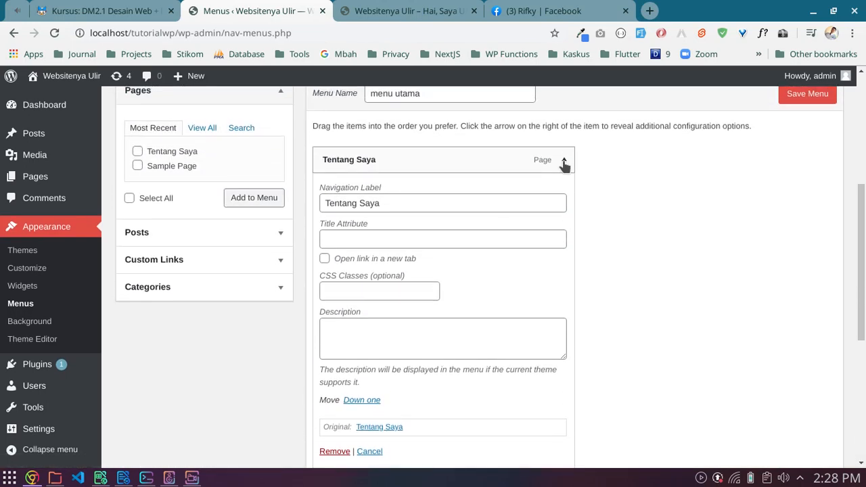
click(565, 161)
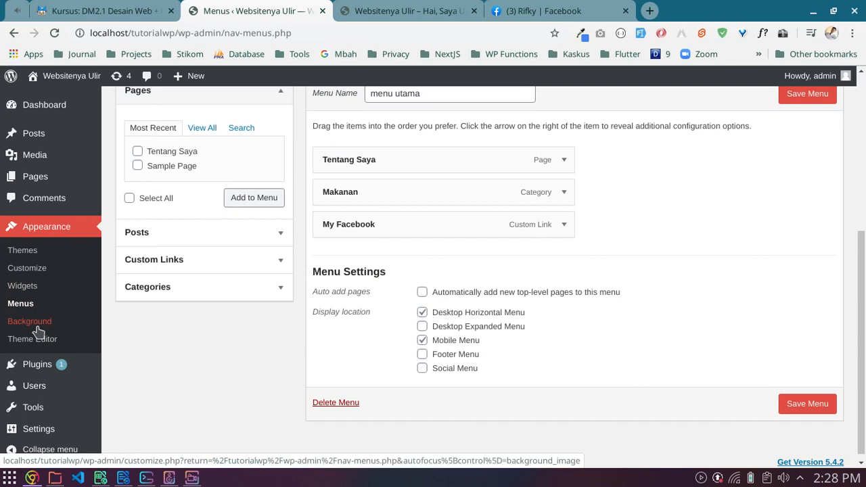
- Add the rule .menufacebook{color:red !important} to the site's Additional CSS in the Customizer and publish it
click(27, 272)
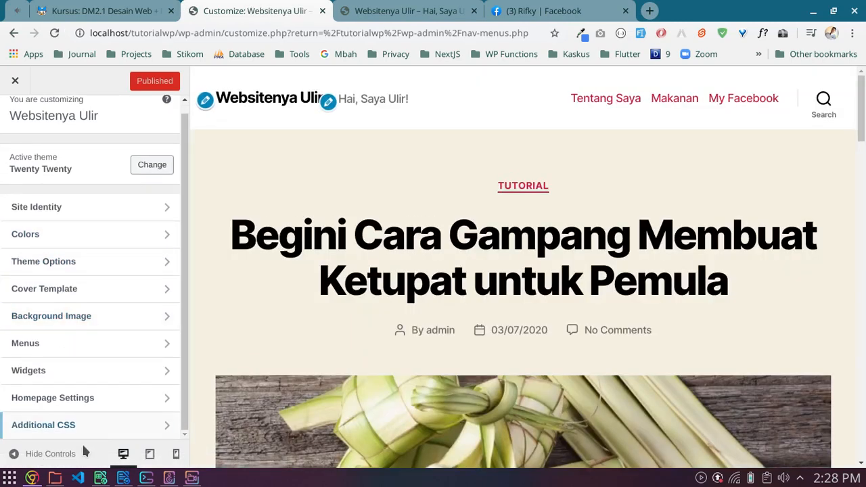
click(81, 427)
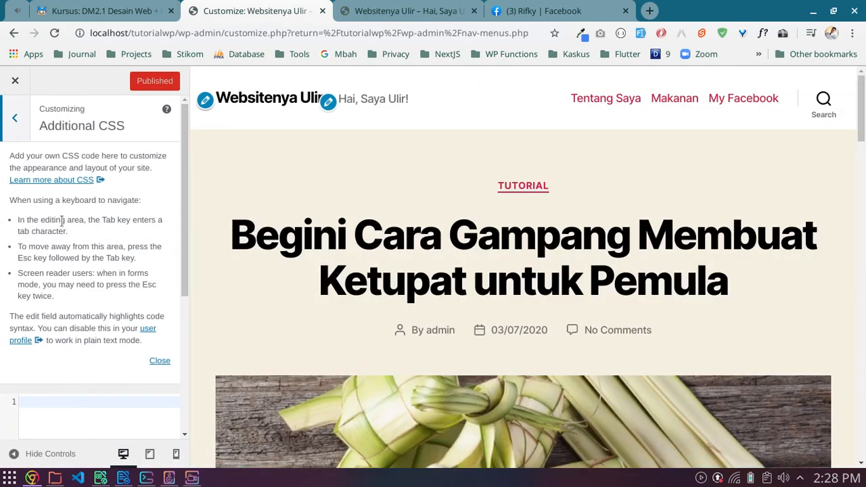
scroll(65, 238, down, 4)
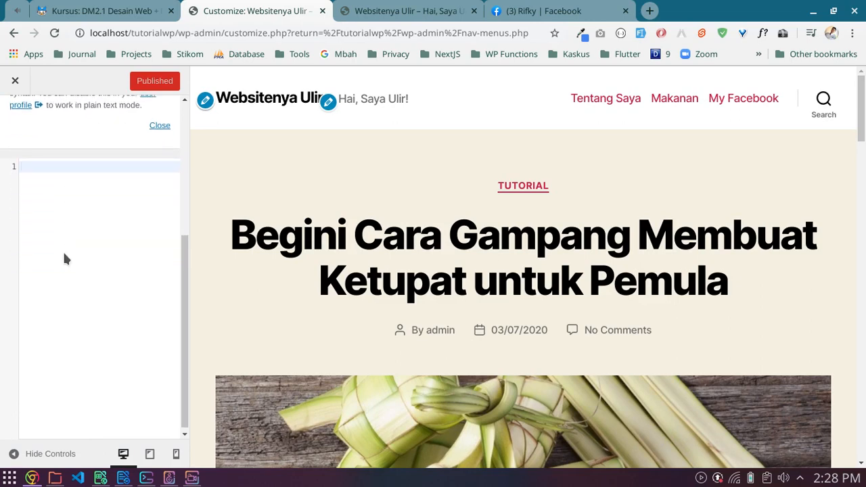
text(.menufacebook)
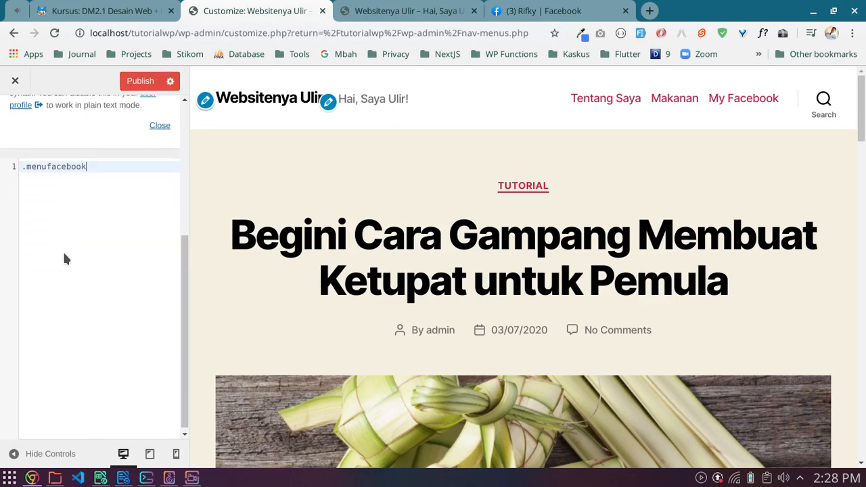
text({color:)
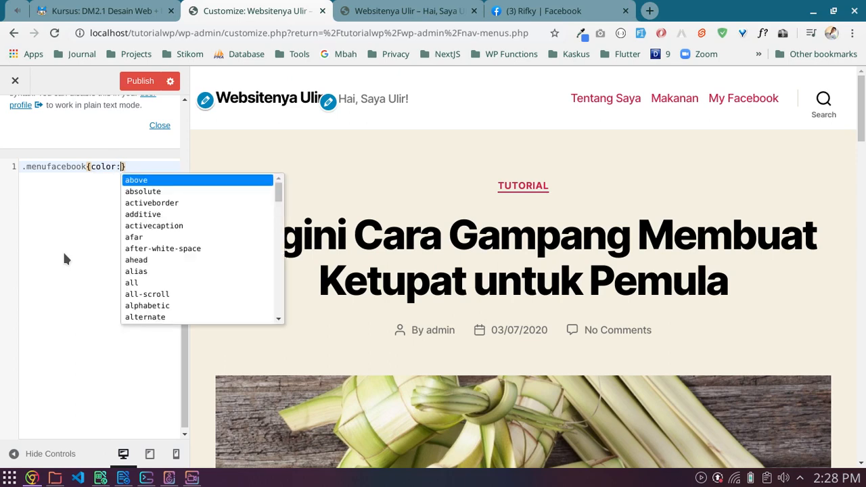
text(red !)
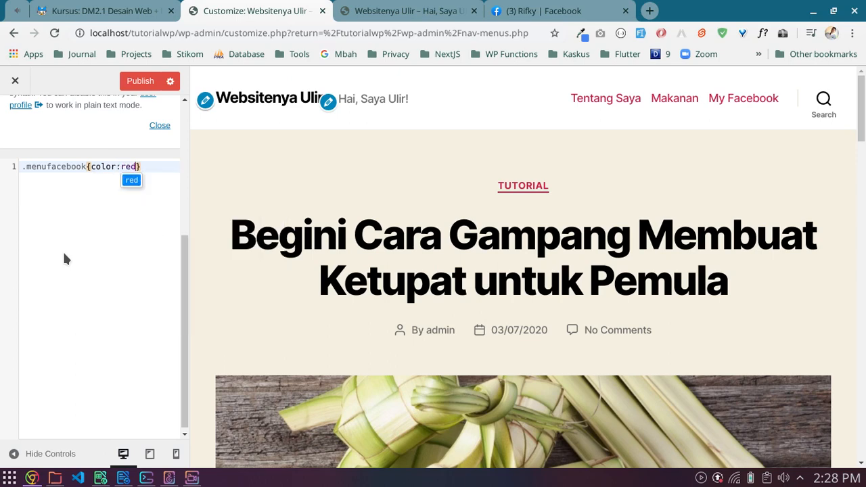
text(important)
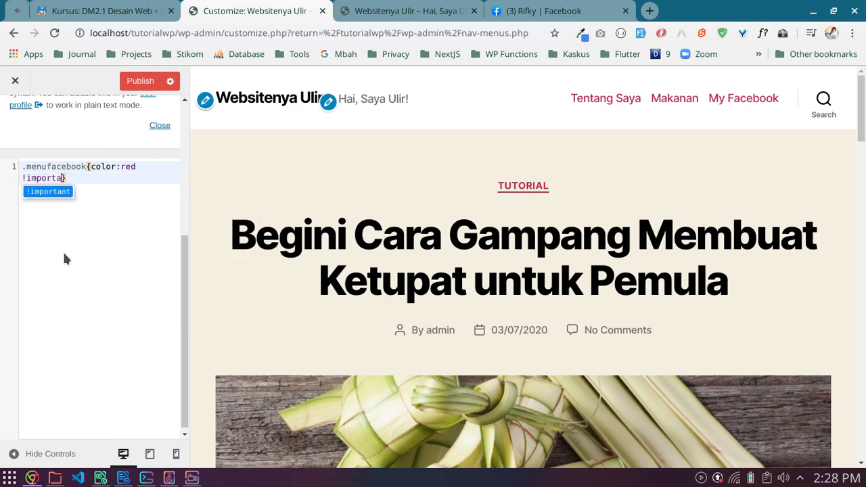
click(140, 82)
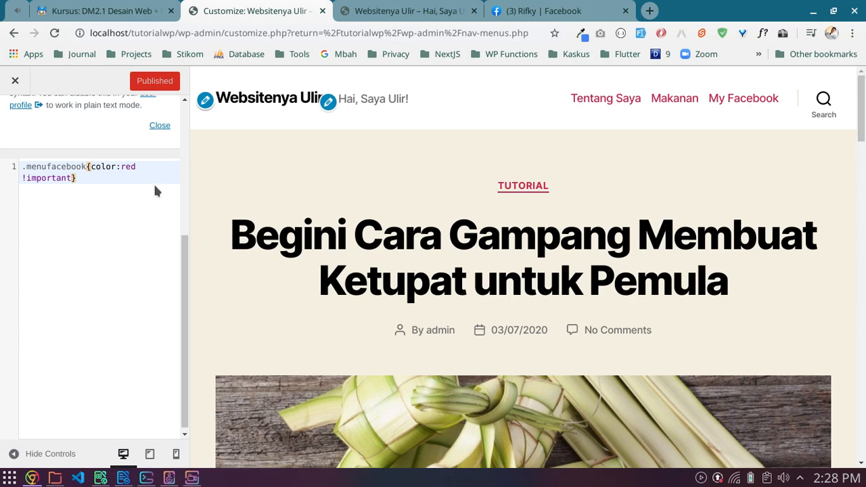
- Reload the site's front page and inspect the My Facebook menu item's HTML class and the style rules applied to it
click(406, 11)
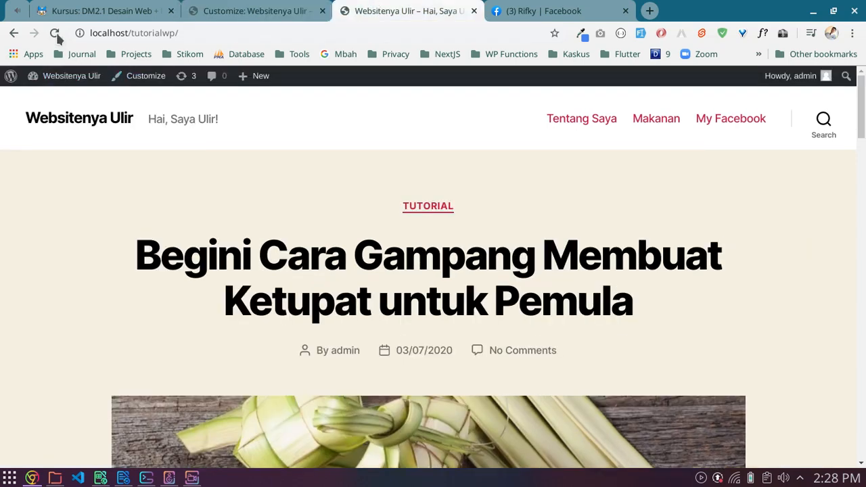
click(54, 32)
right_click(721, 119)
click(711, 299)
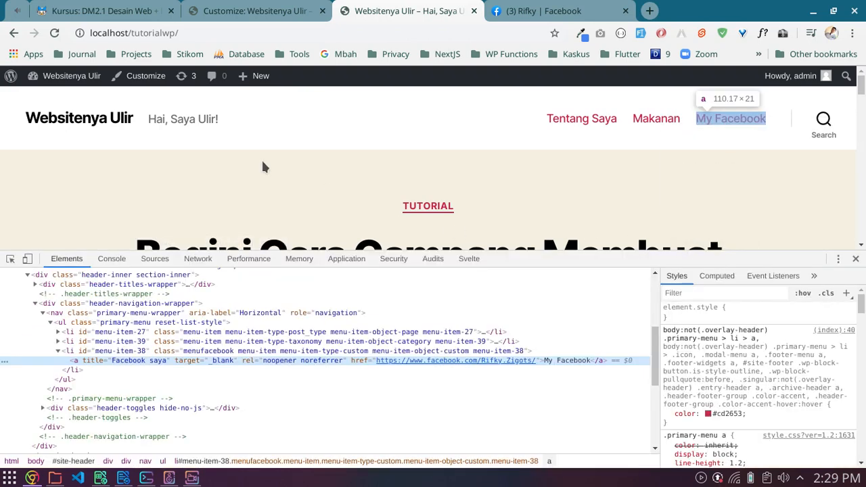
click(230, 352)
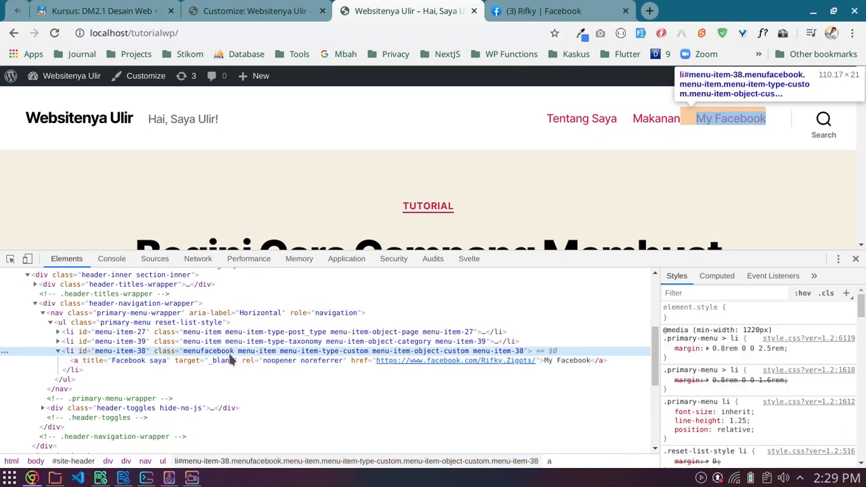
scroll(760, 392, down, 3)
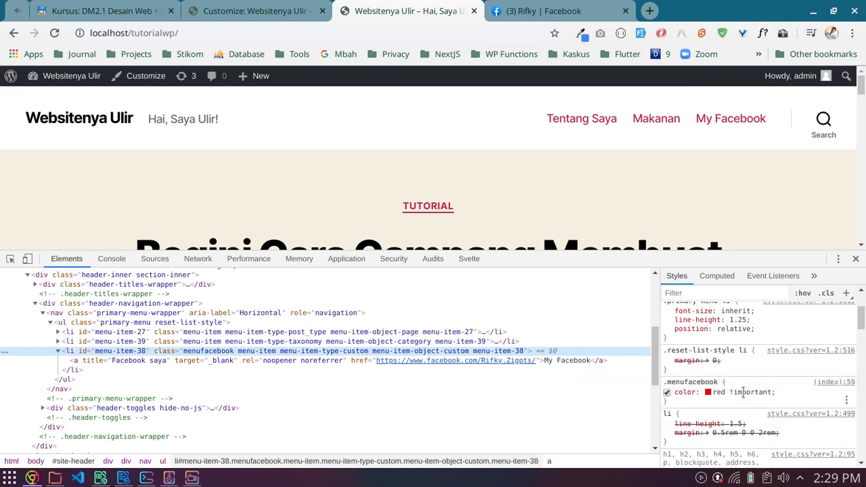
scroll(743, 392, up, 3)
scroll(743, 393, down, 2)
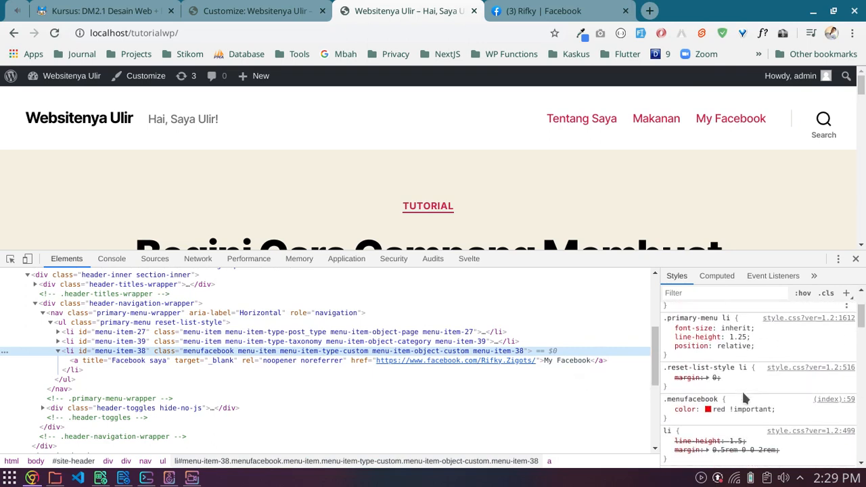
scroll(744, 394, down, 1)
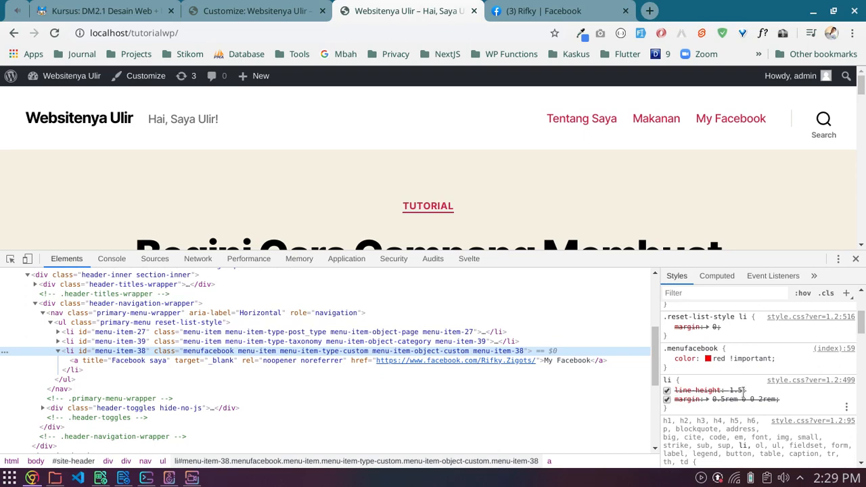
scroll(744, 391, up, 3)
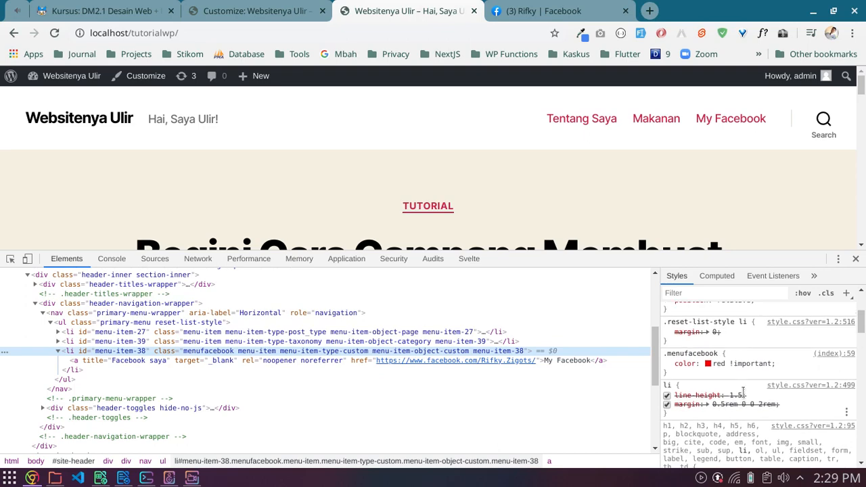
click(855, 259)
- Change the Additional CSS selector to .menufacebook a in the Customizer and publish it
click(257, 11)
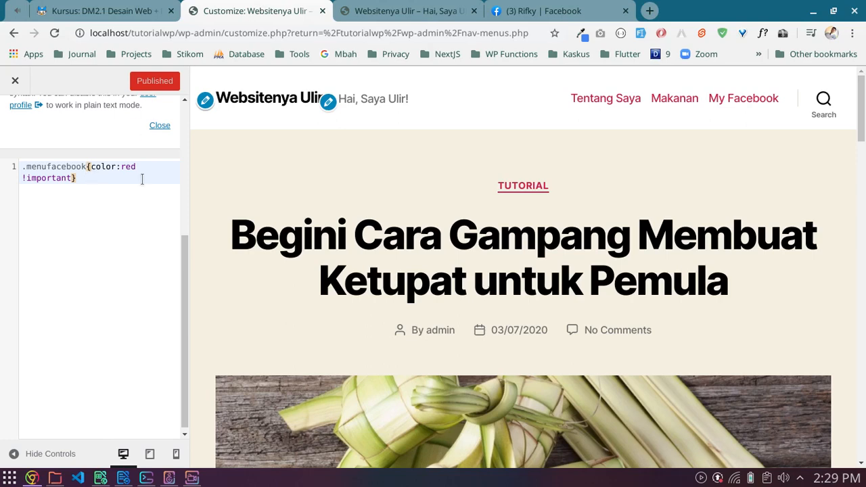
click(88, 166)
text(a)
click(140, 82)
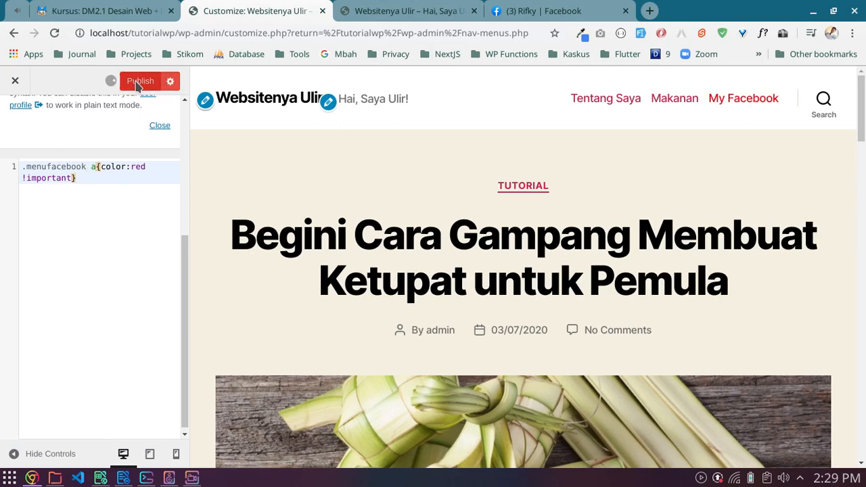
drag(99, 178, 12, 169)
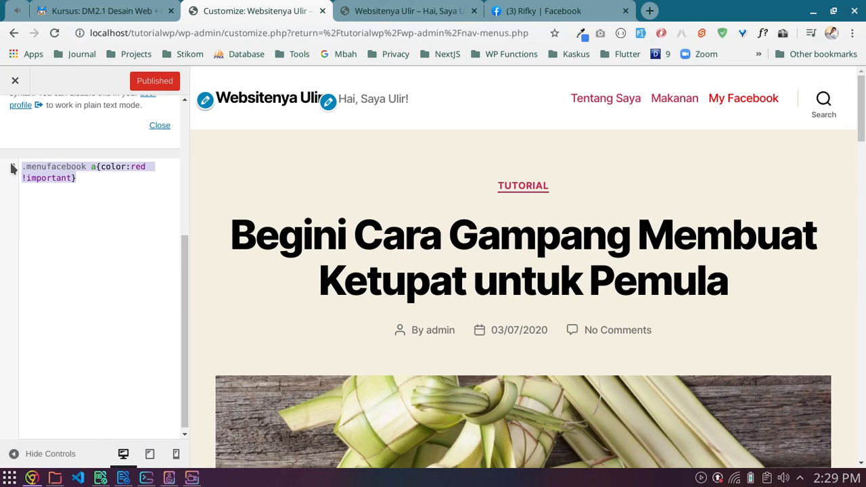
click(99, 178)
- Reload the site's front page and check the My Facebook menu item's colour and the rest of the page
click(382, 9)
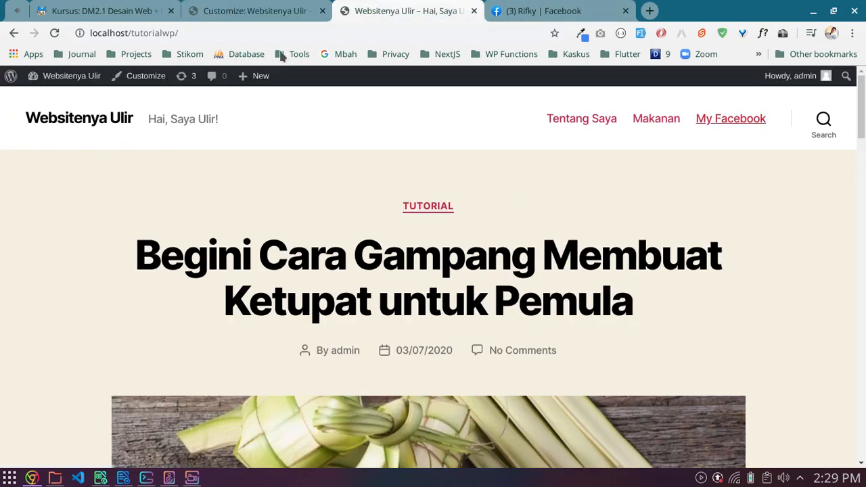
click(55, 34)
drag(177, 122, 198, 122)
click(199, 122)
click(210, 11)
click(365, 11)
scroll(452, 236, down, 20)
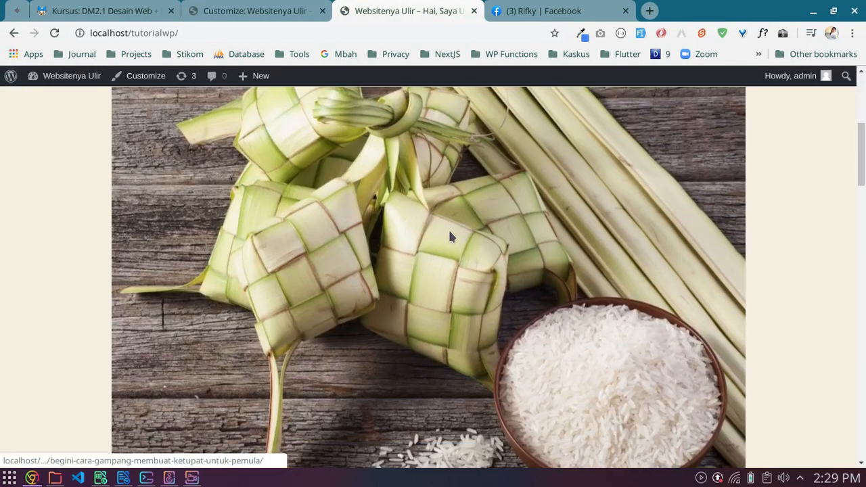
scroll(452, 236, down, 7)
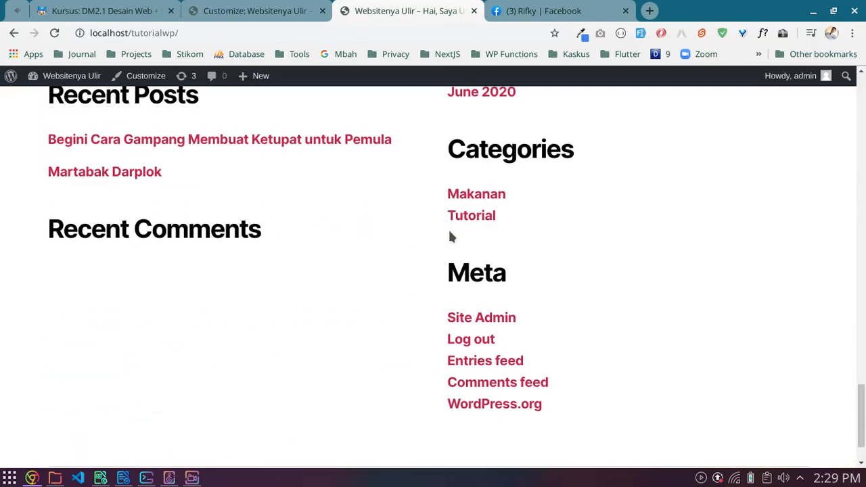
scroll(452, 236, up, 12)
scroll(450, 237, up, 20)
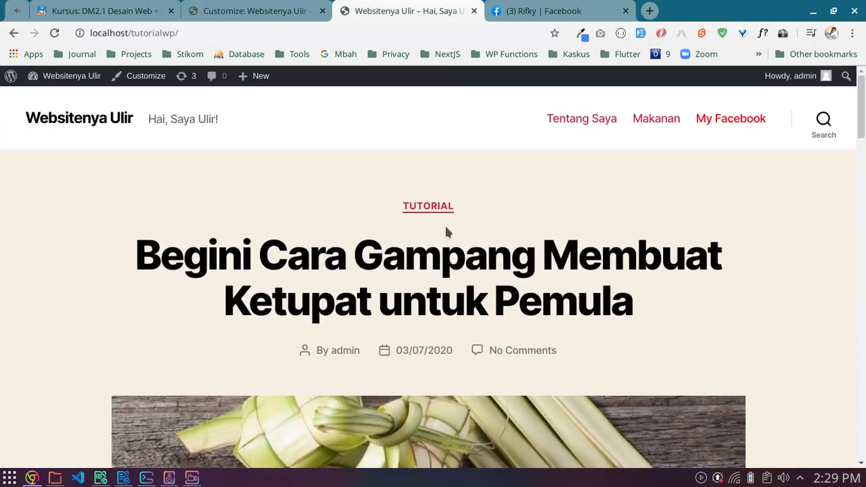
- Close the Customizer and return to the structure of menu utama on the Menus screen
click(275, 6)
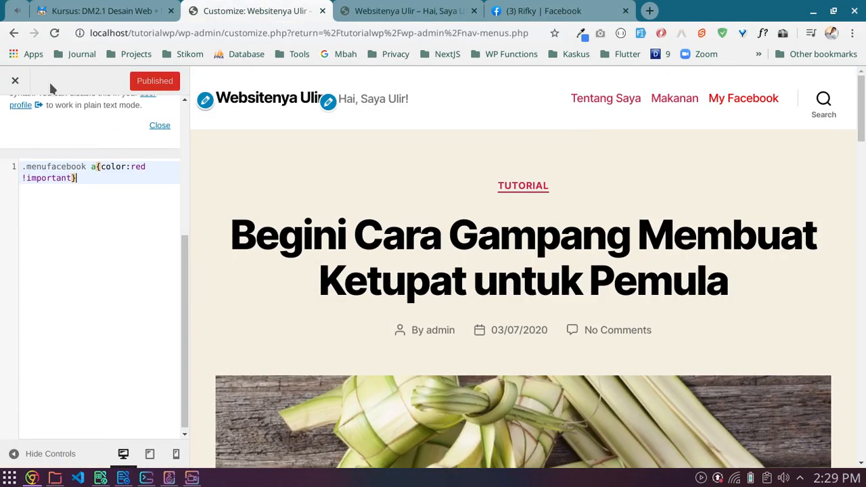
click(15, 81)
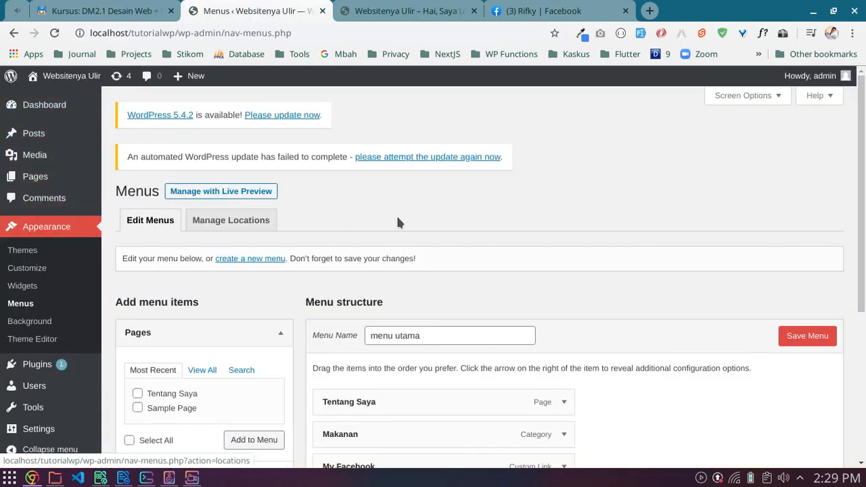
scroll(569, 215, down, 2)
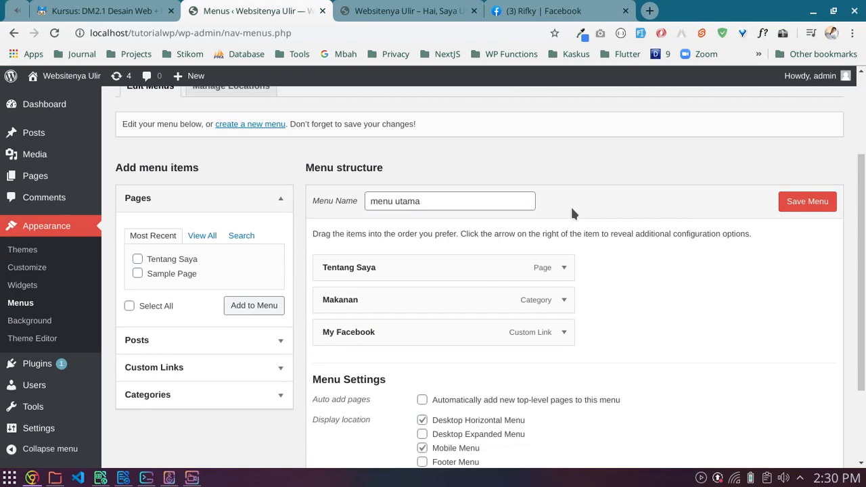
- Mark the lesson topic on creating and changing WordPress categories on the course page, and open the site's post Categories screen
click(97, 9)
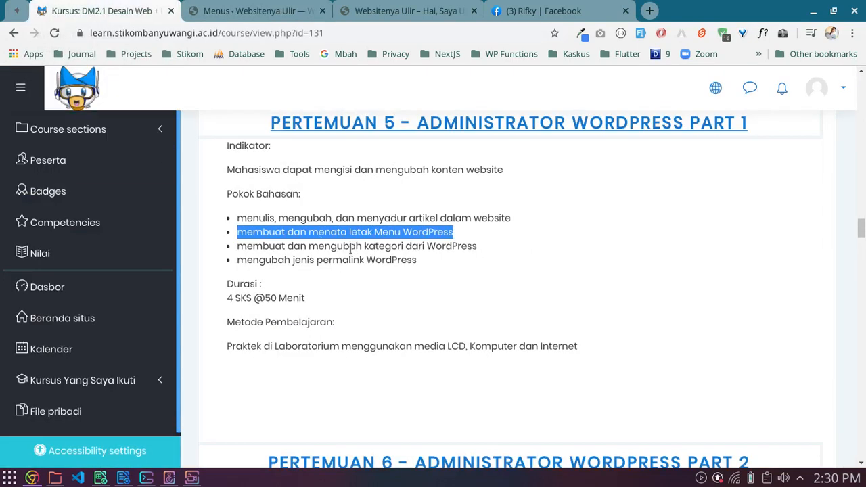
drag(241, 245, 469, 247)
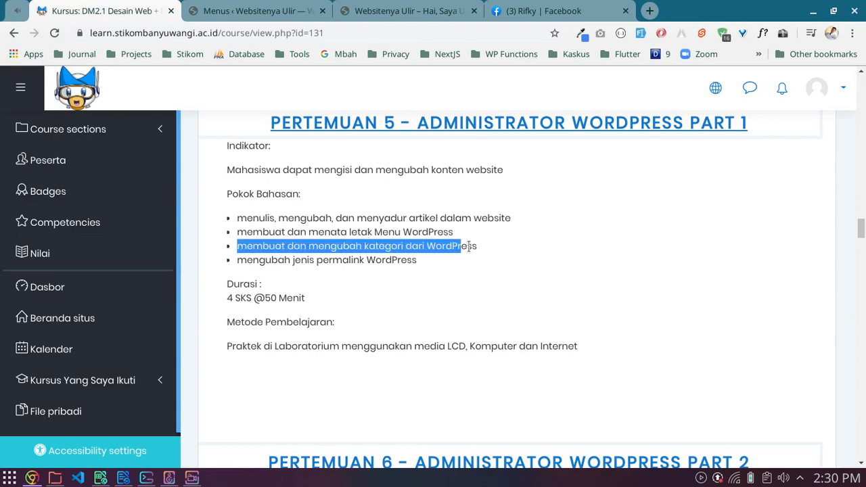
click(240, 8)
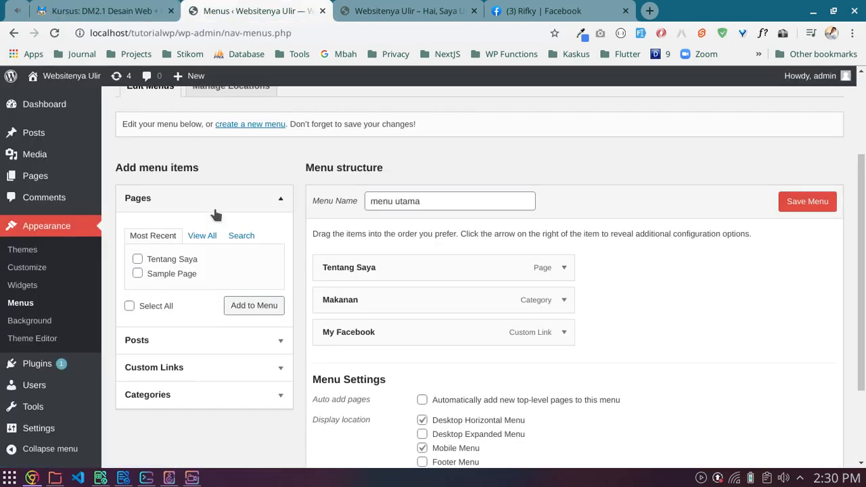
scroll(302, 227, up, 2)
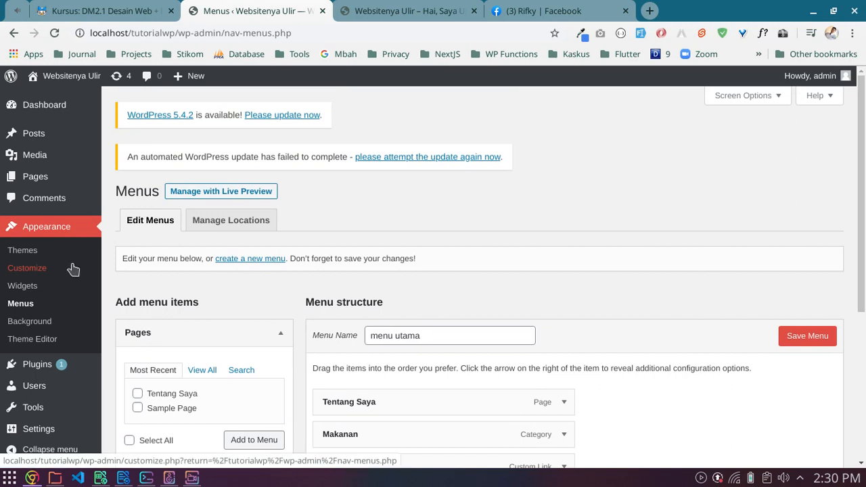
mouse_move(51, 137)
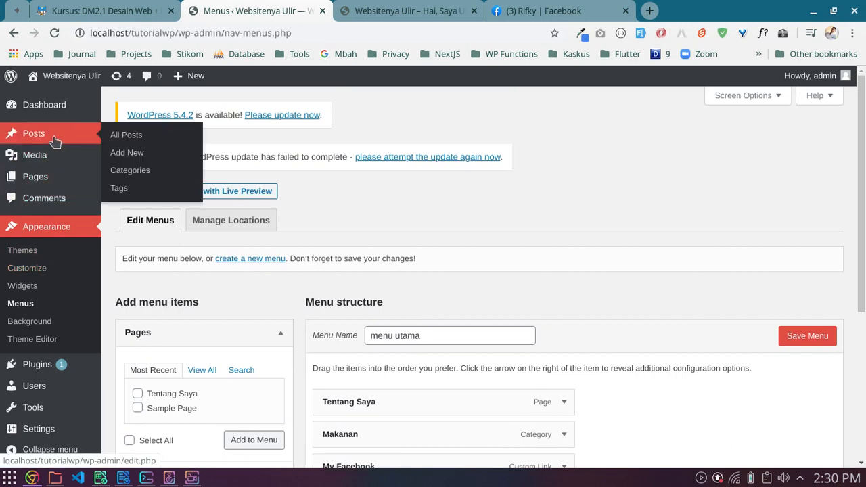
click(132, 175)
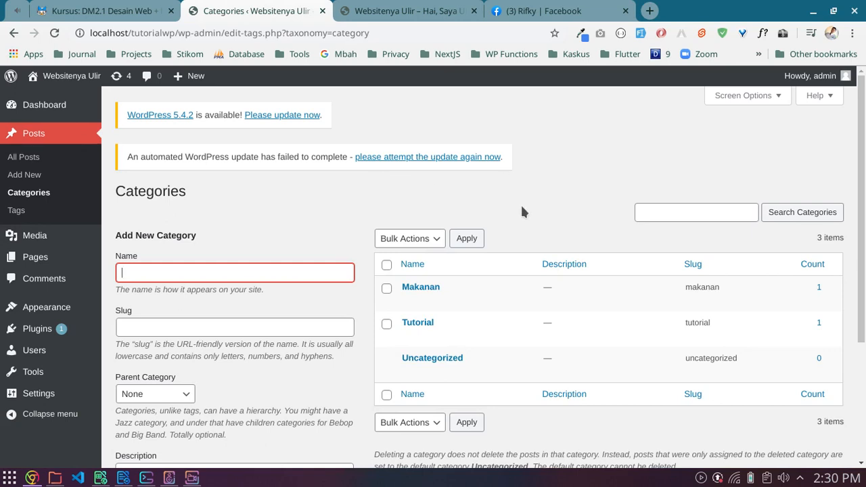
- Enter Game as the name of a new category
scroll(513, 209, down, 3)
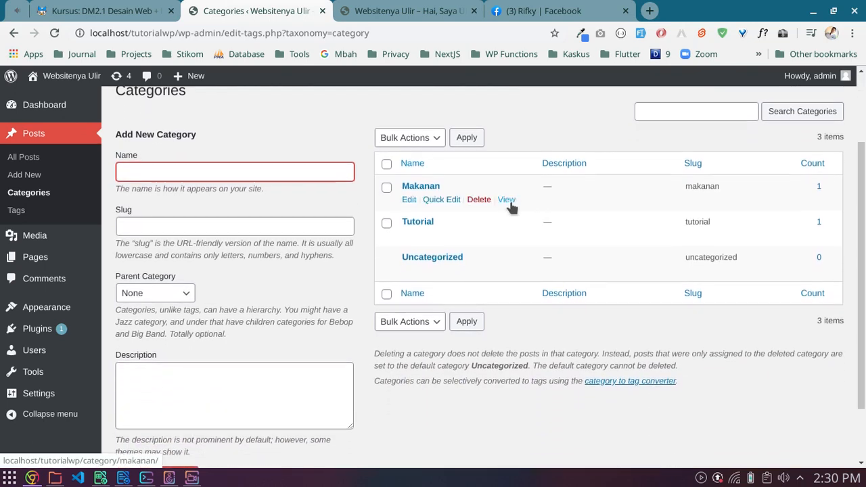
click(258, 172)
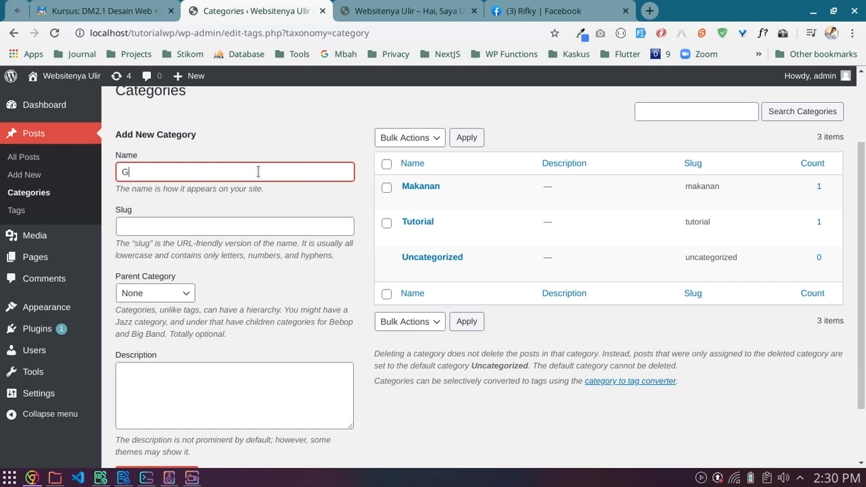
text(ame)
key(Tab)
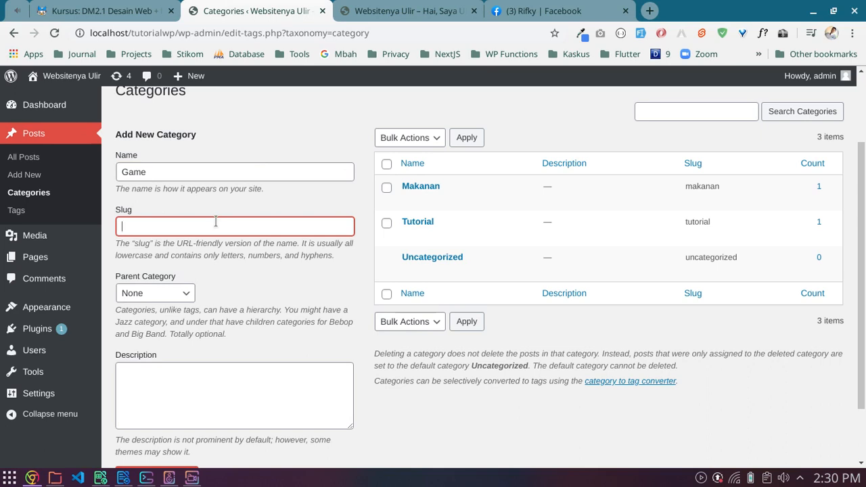
- Open the Makanan category page on the site and examine the slug in its address
click(357, 8)
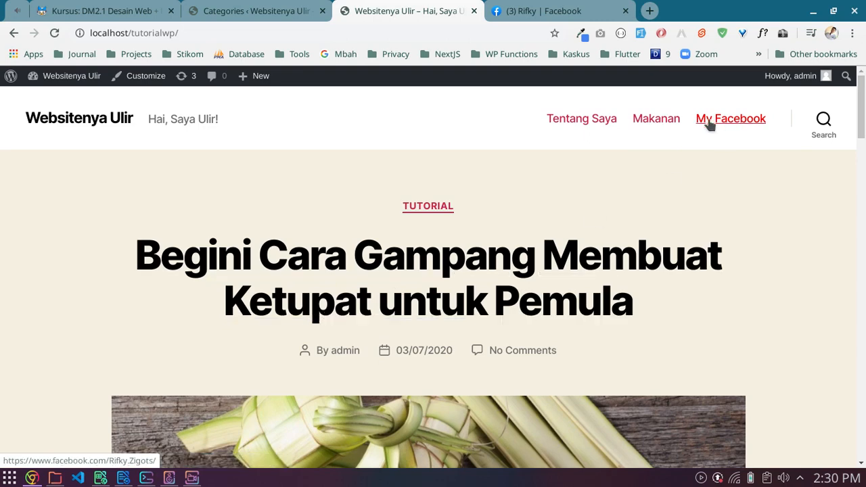
click(671, 122)
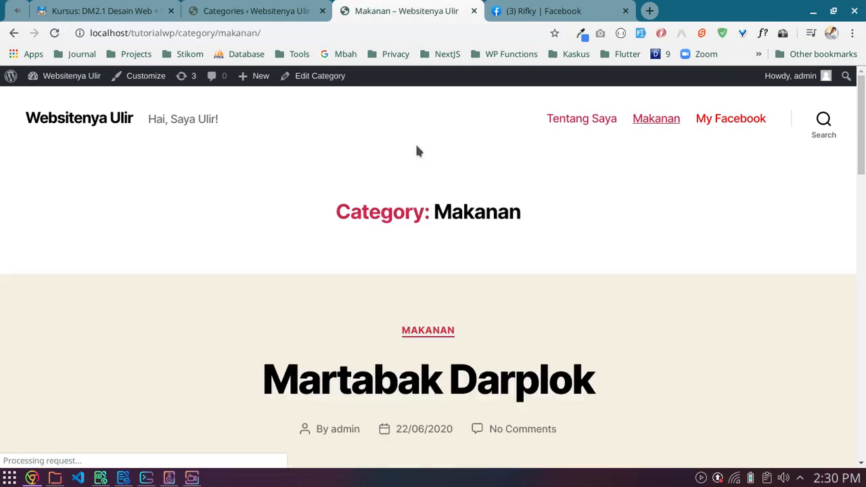
drag(220, 33, 254, 37)
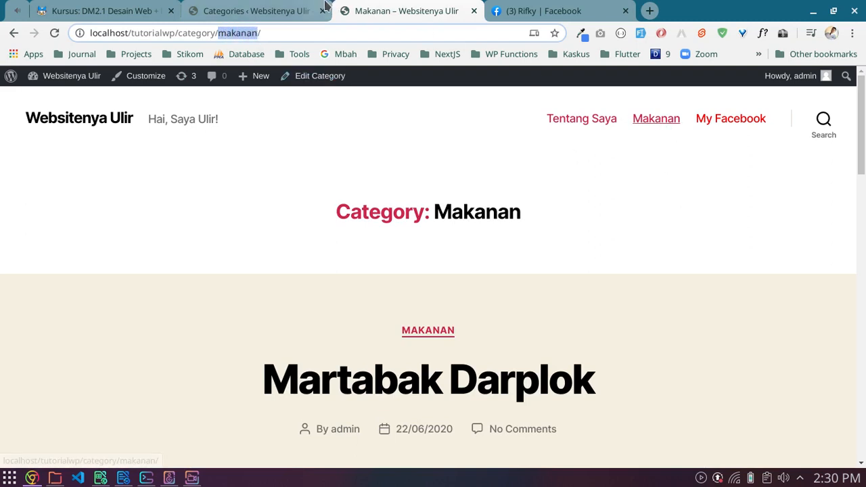
- Set the Makanan category's slug to kuliner and update the category
click(256, 11)
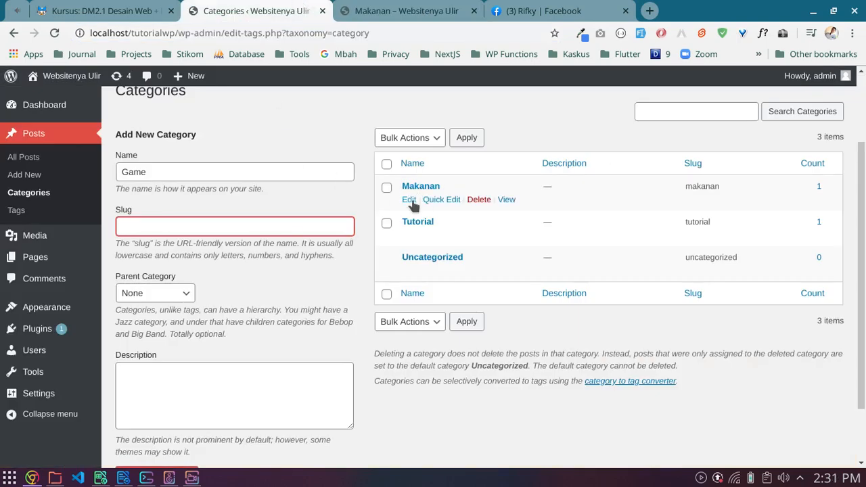
click(410, 201)
click(294, 239)
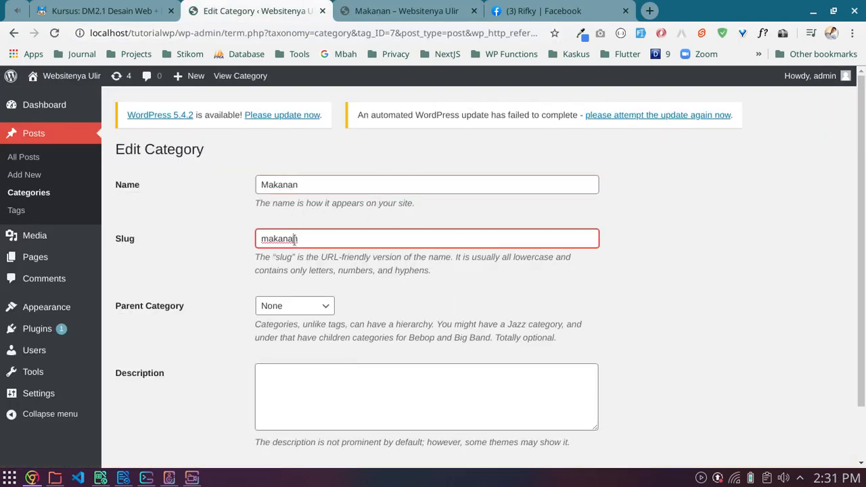
double_click(294, 239)
text(kuliner)
scroll(209, 430, down, 2)
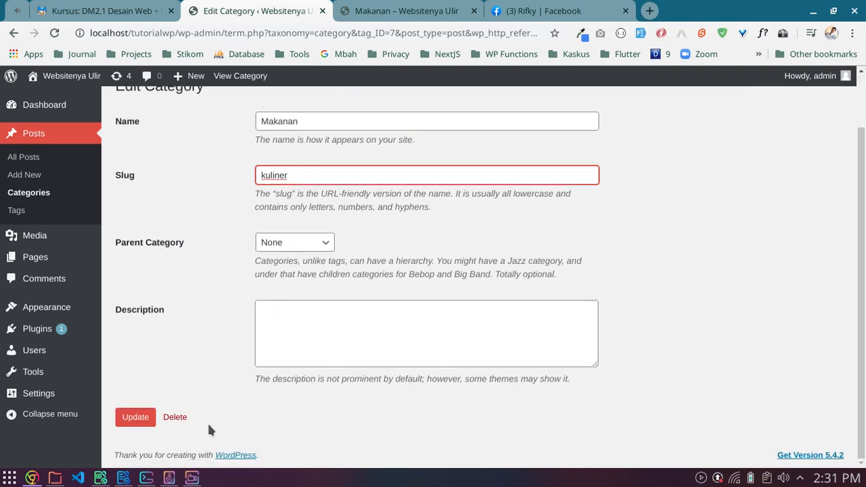
click(137, 418)
- Reopen the Makanan category page from the site's front page to check its address
click(393, 12)
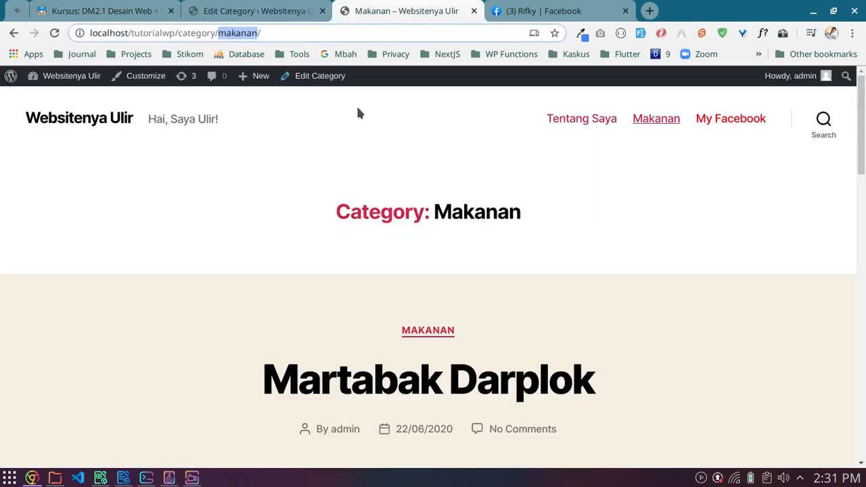
click(119, 119)
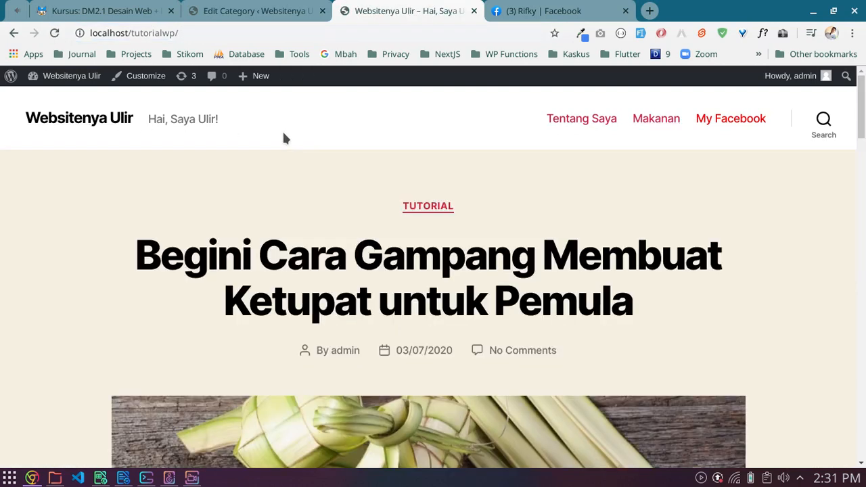
click(657, 122)
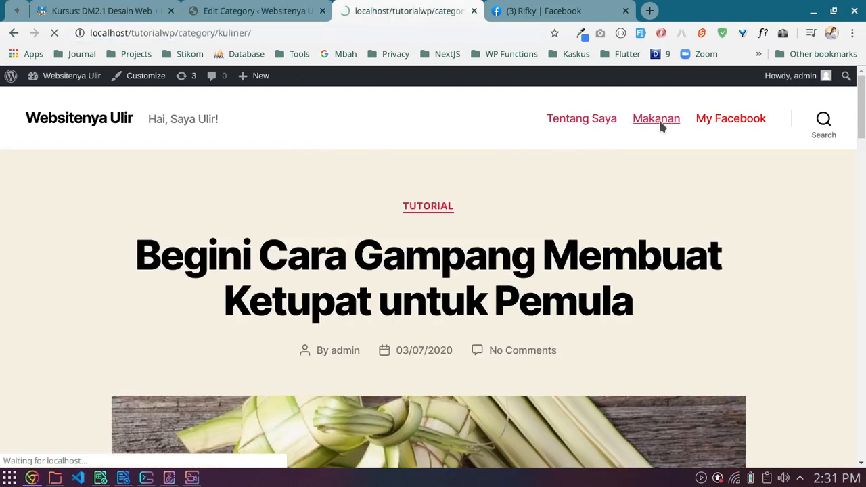
- Compare the Makanan category page's heading and address slug with the name and slug in the category's edit form
drag(219, 32, 240, 33)
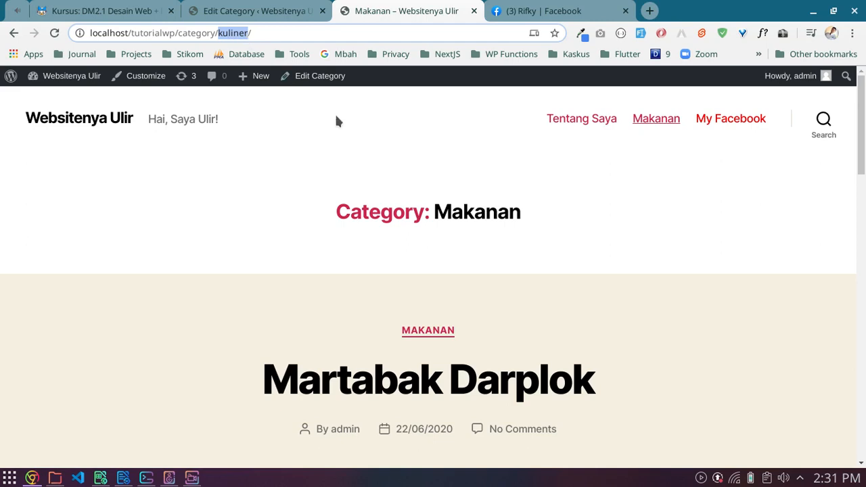
drag(438, 211, 523, 215)
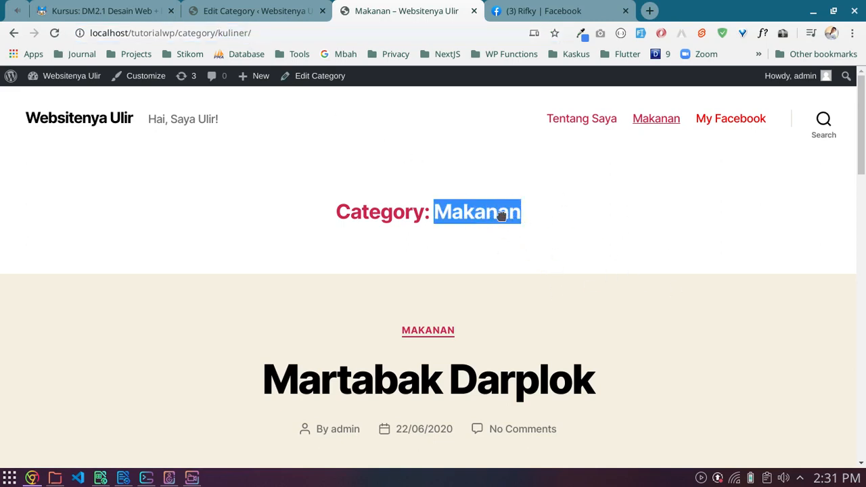
click(503, 214)
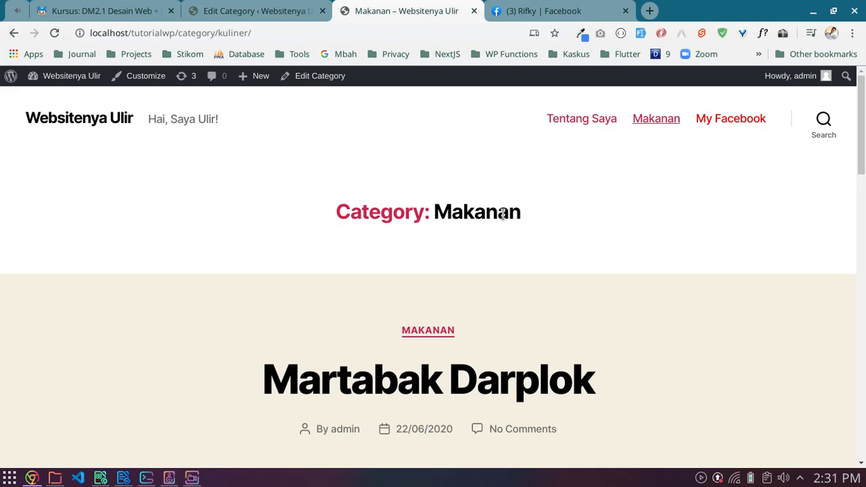
double_click(466, 212)
click(466, 212)
click(268, 11)
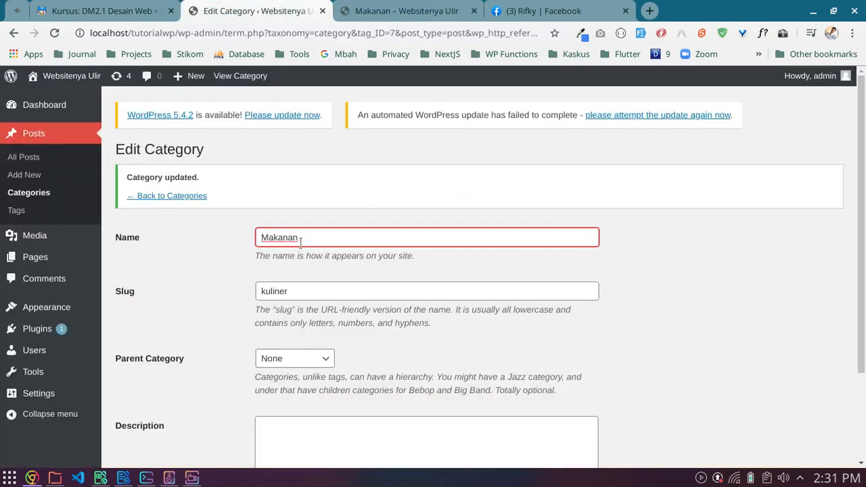
drag(301, 243, 247, 245)
drag(304, 291, 249, 293)
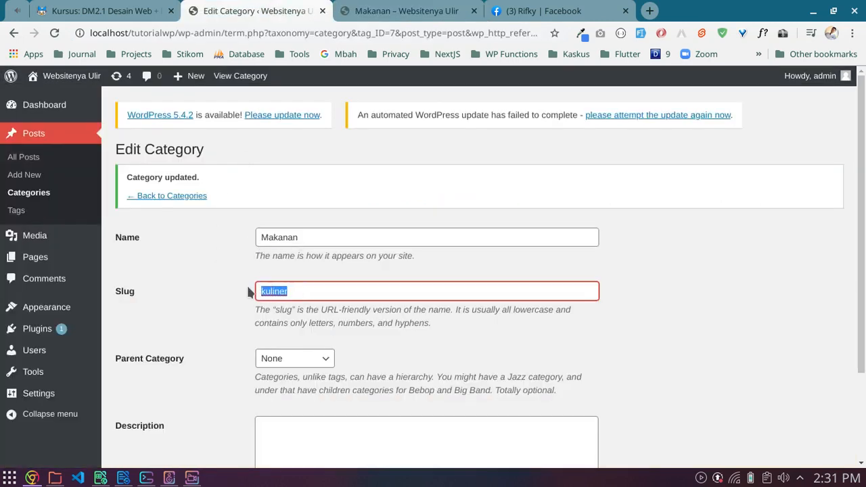
click(241, 280)
scroll(241, 279, down, 3)
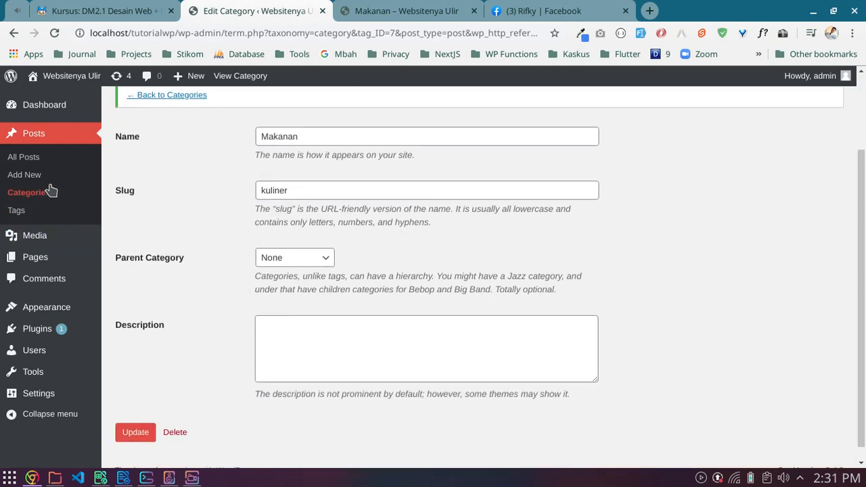
- Open the Makanan category for editing from the category list, set its parent category to Tutorial and update it
click(34, 134)
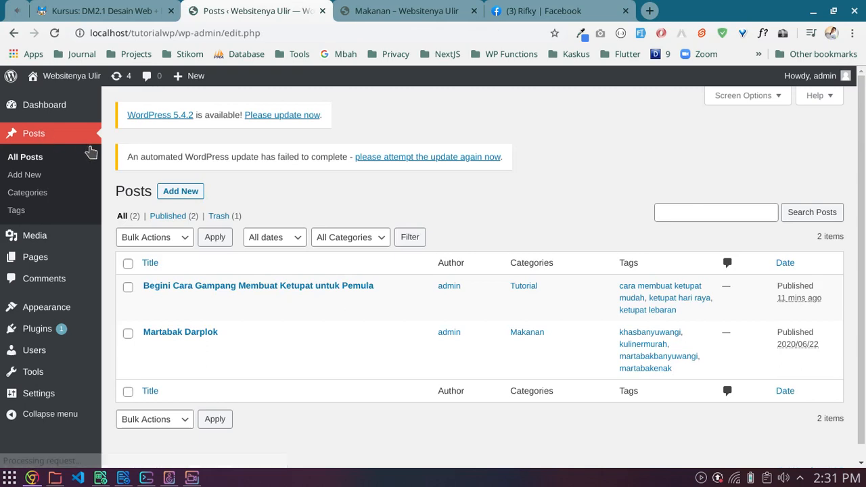
click(36, 192)
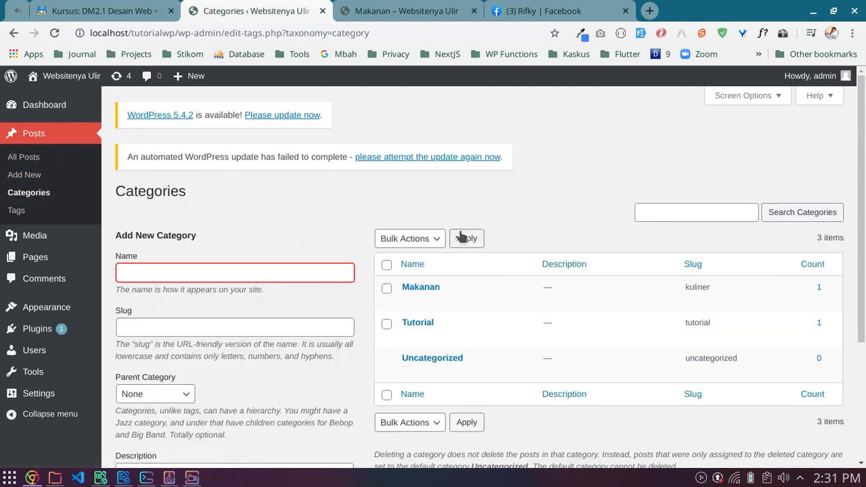
scroll(463, 236, down, 1)
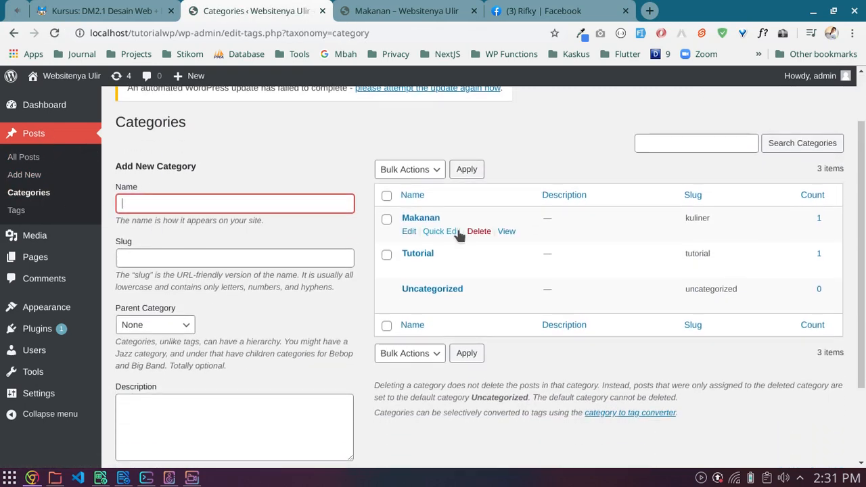
scroll(439, 231, down, 1)
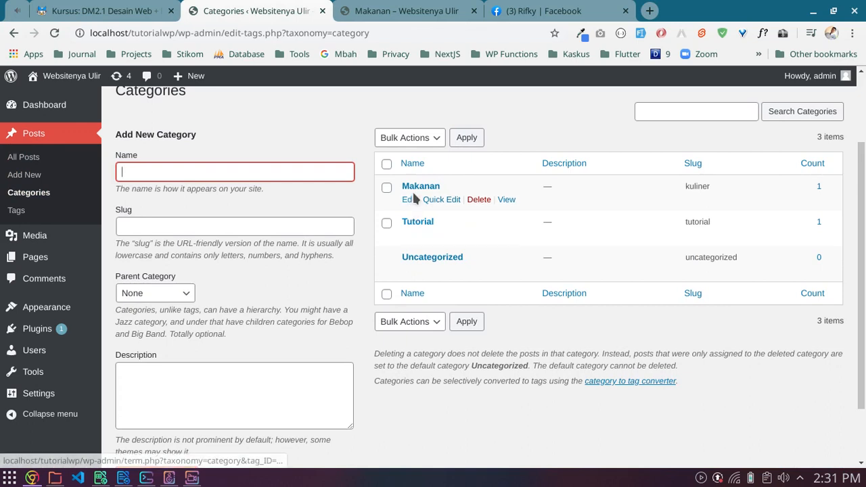
click(409, 201)
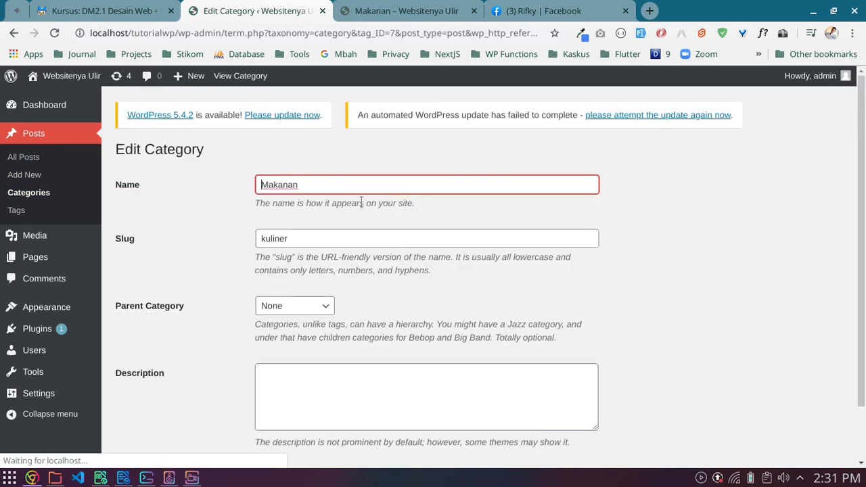
scroll(249, 237, down, 1)
click(297, 245)
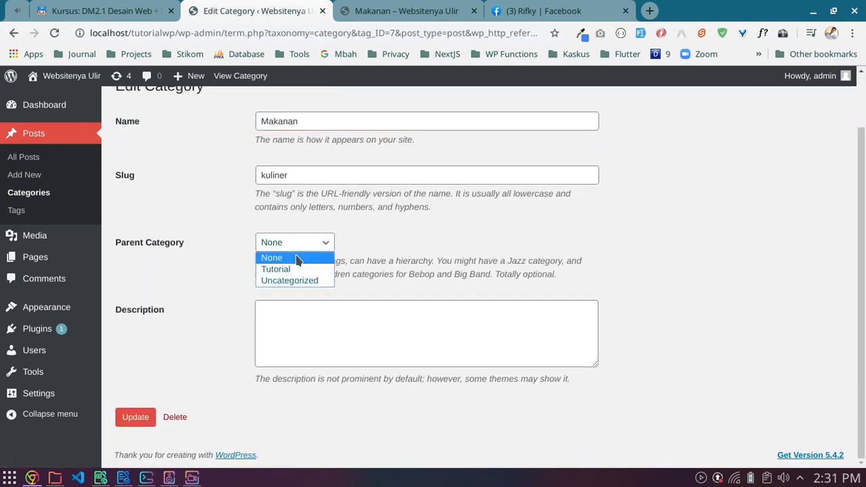
click(283, 269)
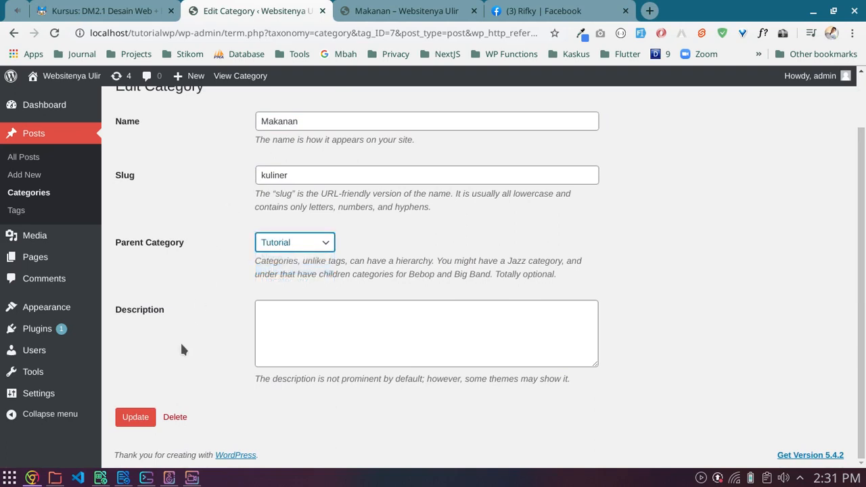
click(135, 417)
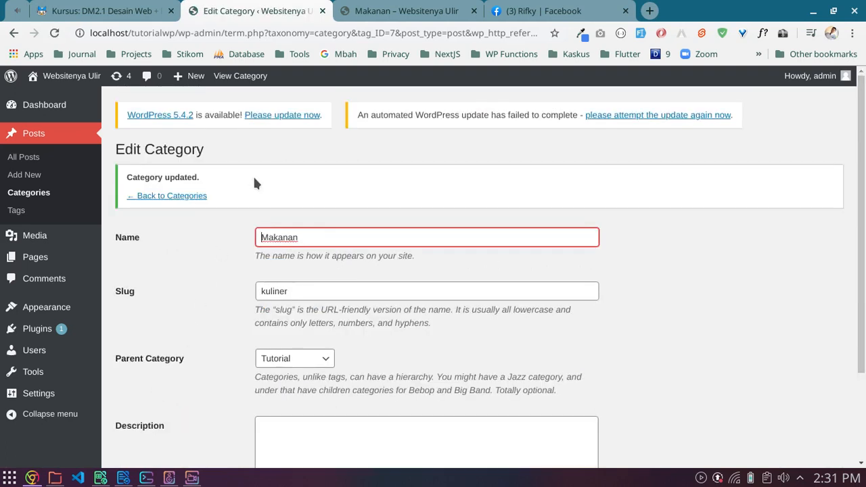
- Check the category hierarchy in the category list and look over the Makanan category page on the site
click(162, 196)
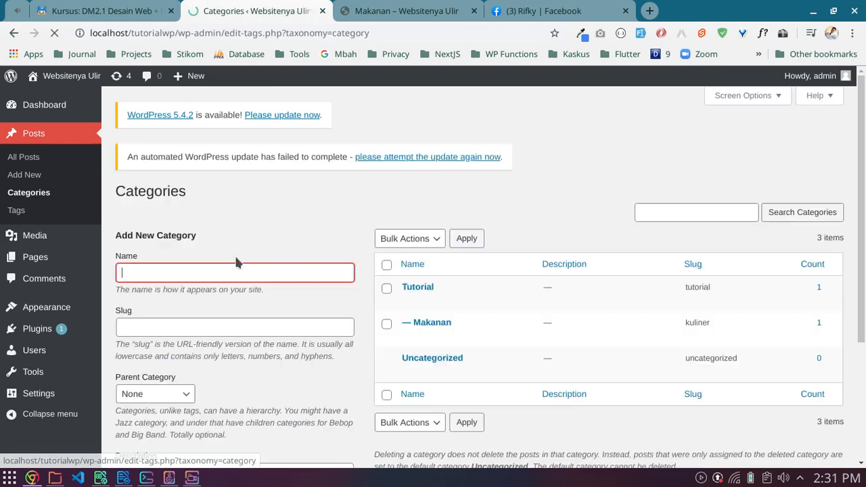
scroll(478, 298, down, 1)
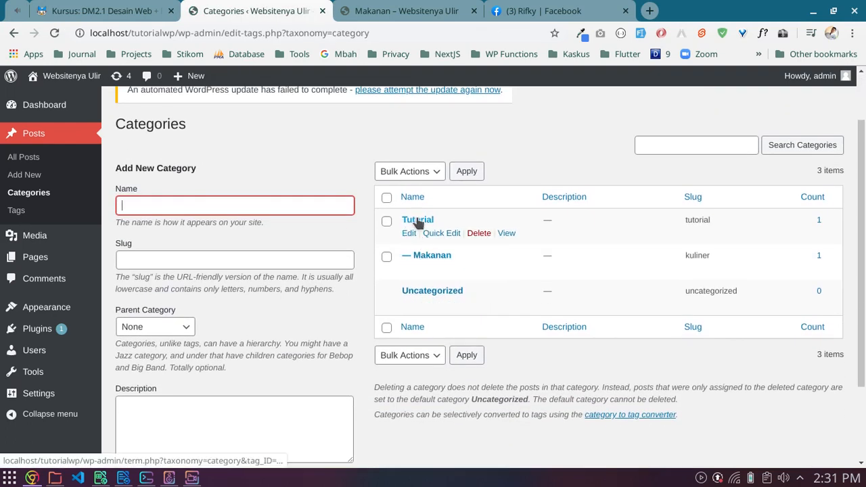
click(396, 10)
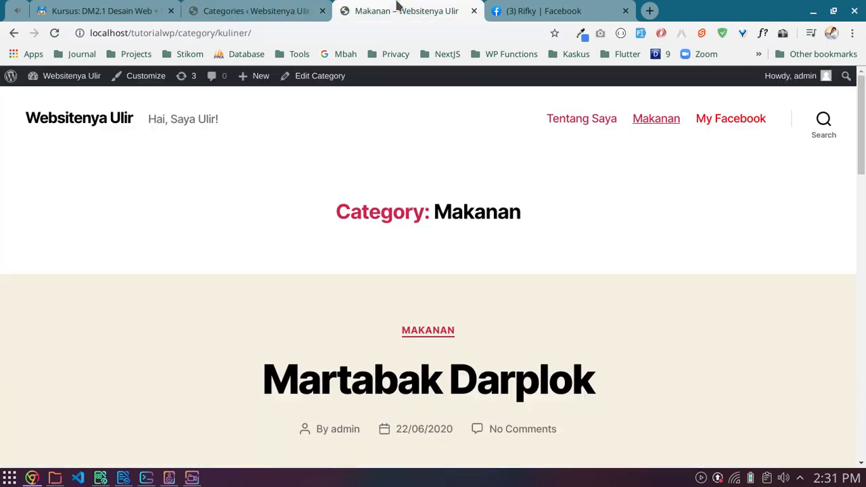
scroll(521, 253, down, 3)
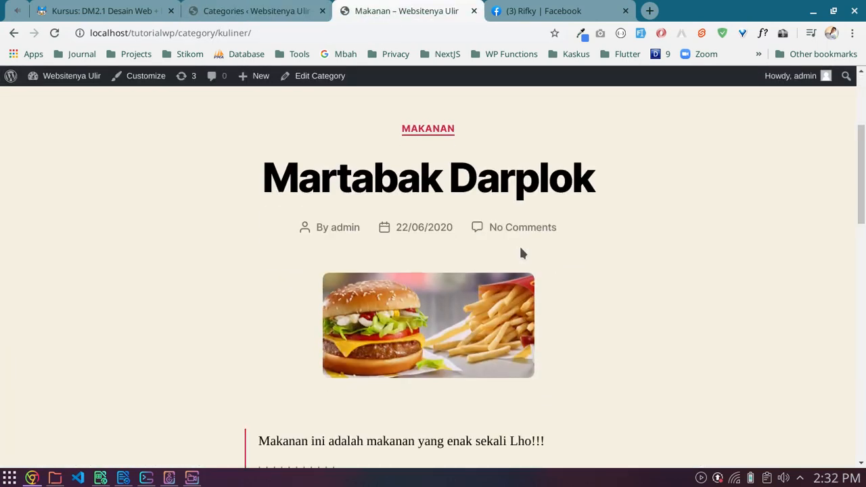
scroll(521, 253, up, 3)
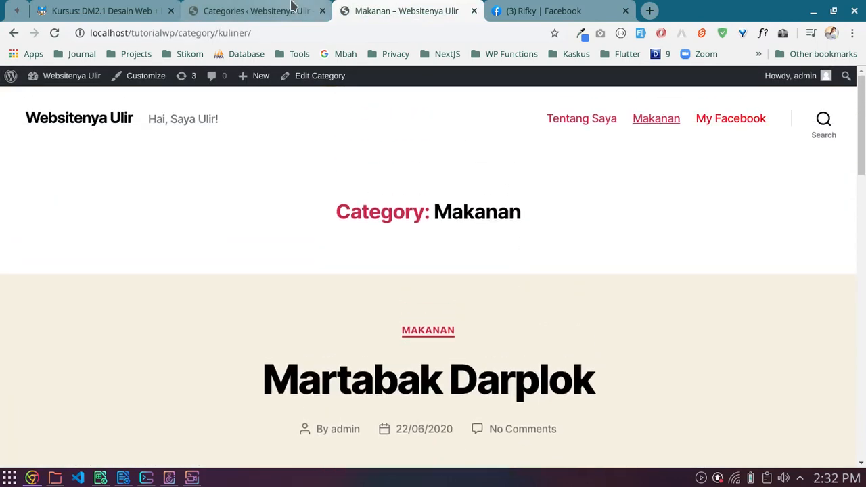
- Add the Tutorial category as an item to the menu named menu utama
click(296, 9)
mouse_move(47, 304)
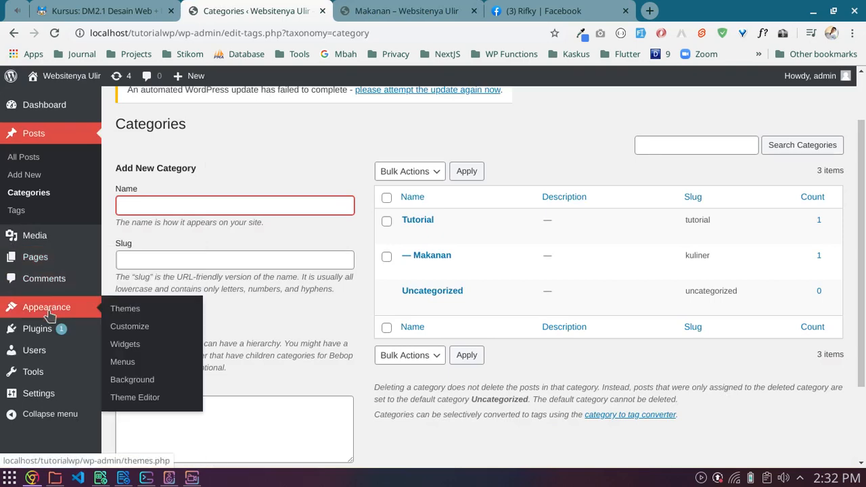
click(121, 362)
scroll(370, 287, down, 3)
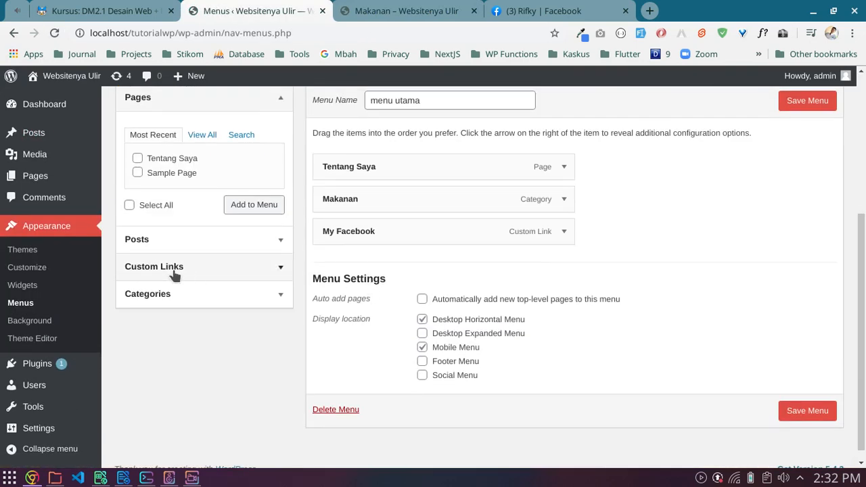
click(184, 296)
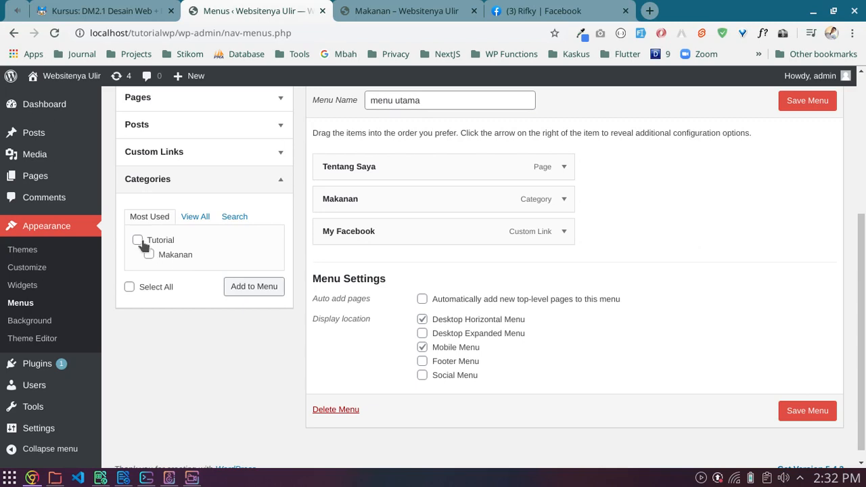
click(250, 288)
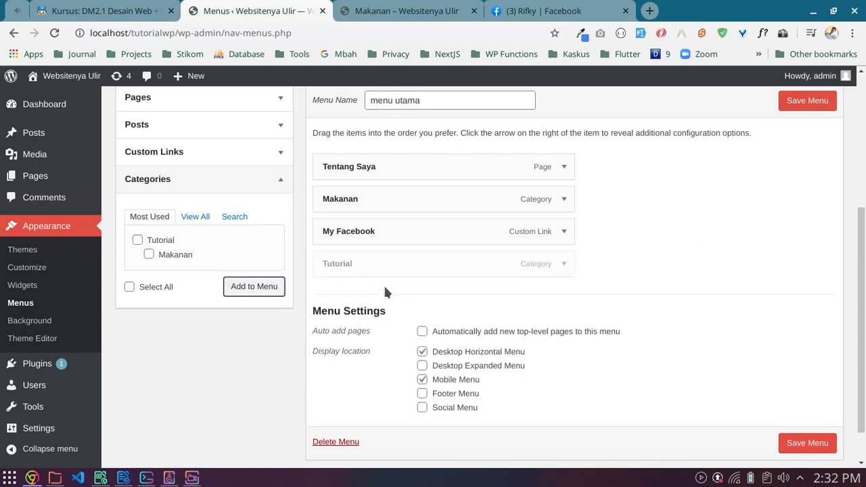
- Remove the Makanan category item from the menu structure
click(564, 199)
scroll(351, 310, down, 1)
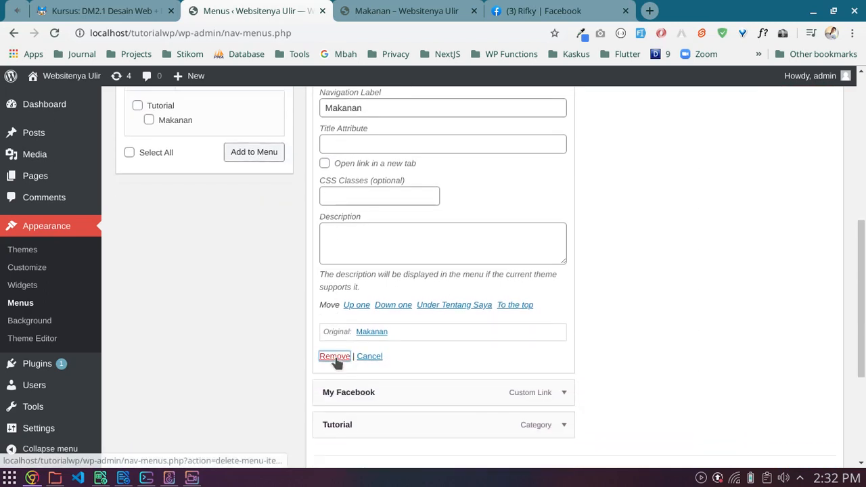
click(335, 357)
- Move the Tutorial item between Tentang Saya and My Facebook and save the menu
scroll(618, 277, up, 1)
drag(412, 290, 387, 258)
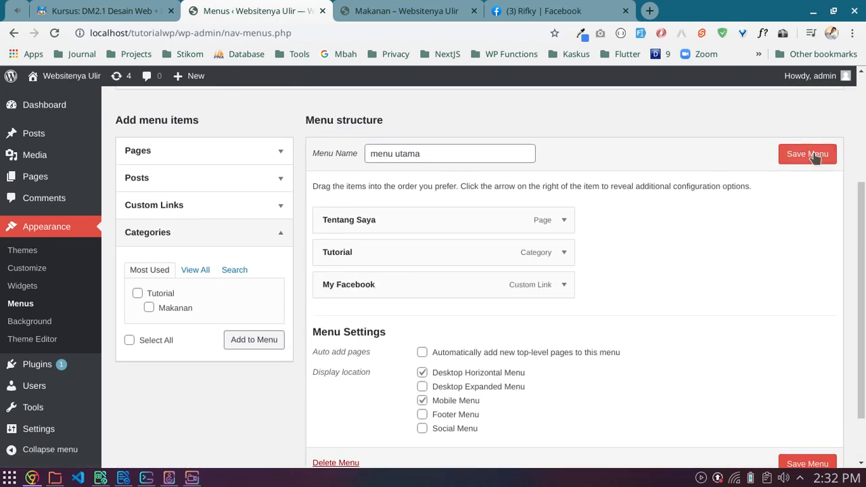
click(807, 154)
- Open the Tutorial category page from the site's front-page menu and examine its heading, listed posts and address slug
click(430, 15)
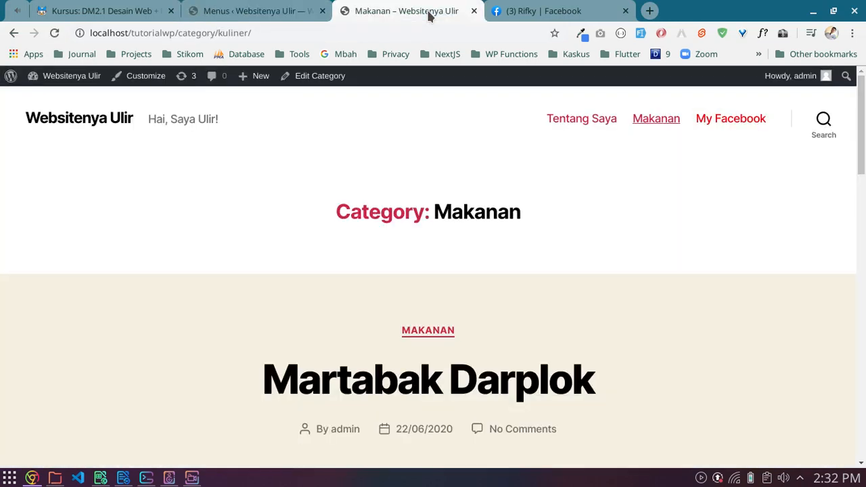
click(97, 123)
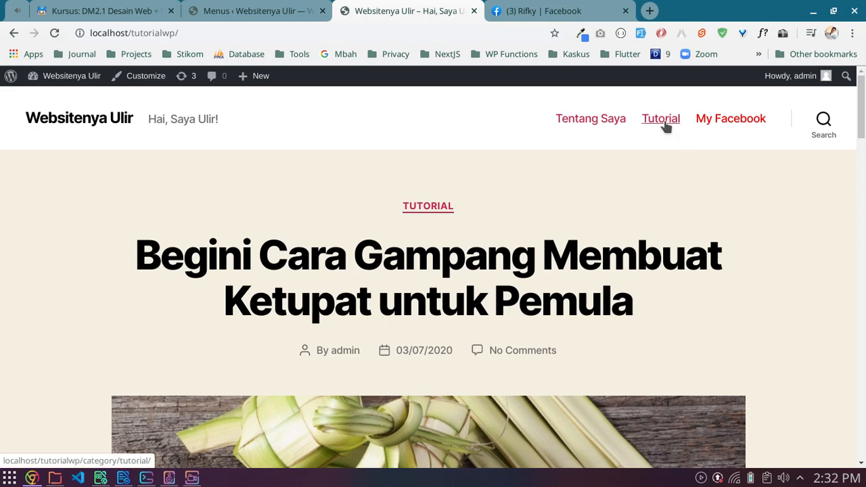
click(666, 127)
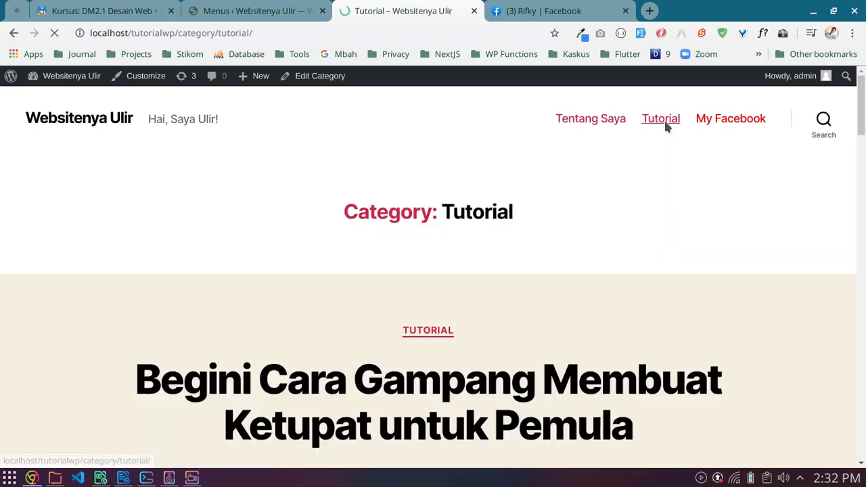
drag(347, 212, 509, 212)
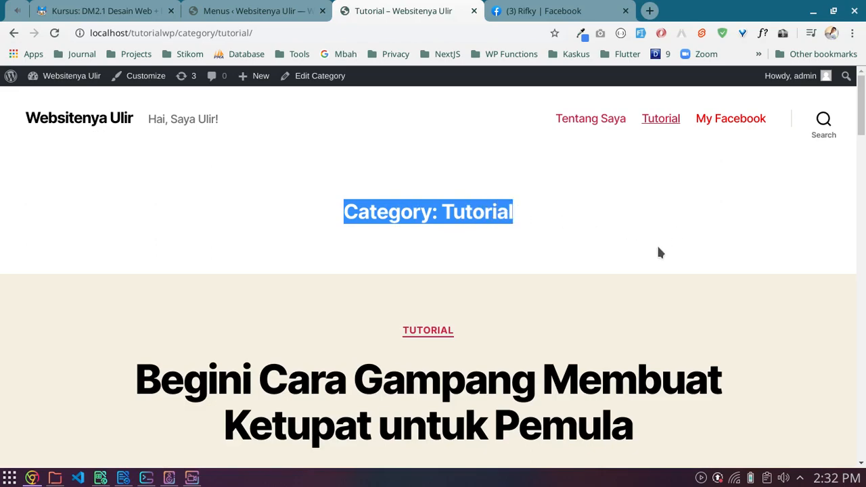
scroll(657, 244, down, 10)
scroll(660, 252, down, 15)
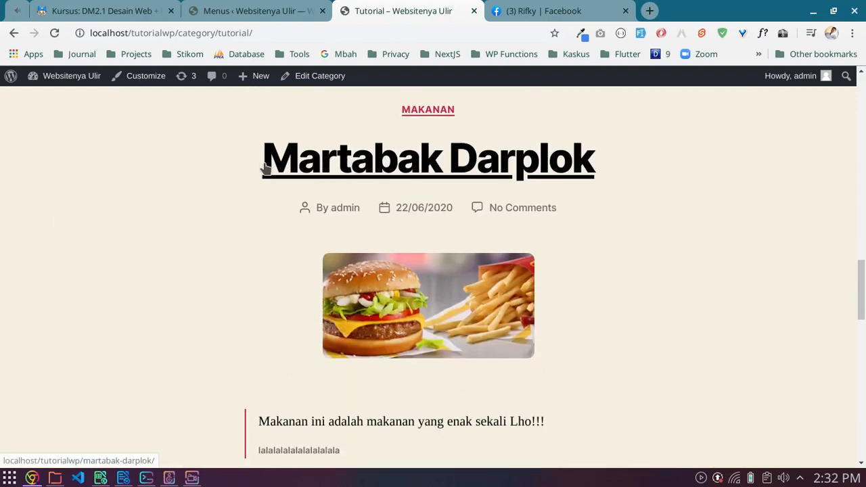
double_click(238, 34)
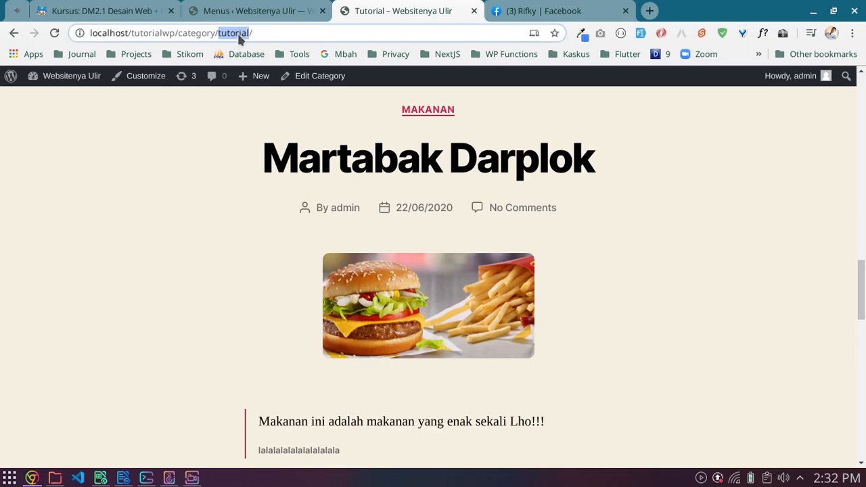
- Compare the Tutorial and Makanan entries in the category list with the Tutorial category page on the site
click(237, 11)
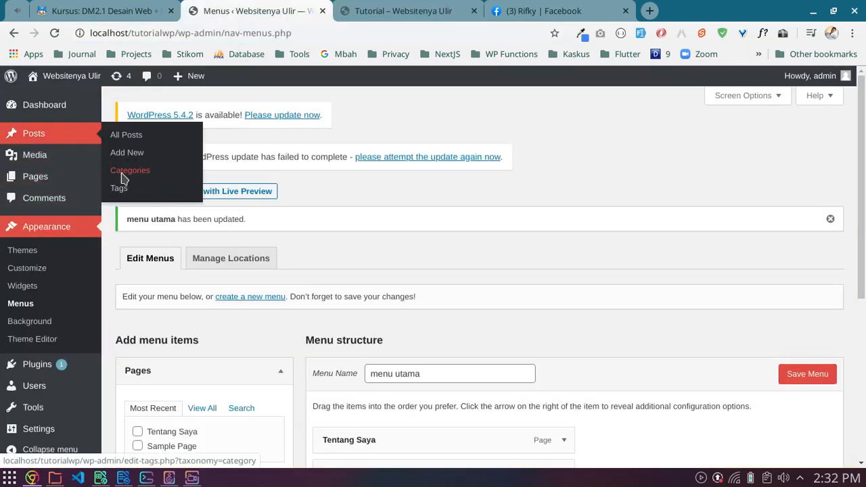
click(115, 170)
scroll(509, 276, down, 3)
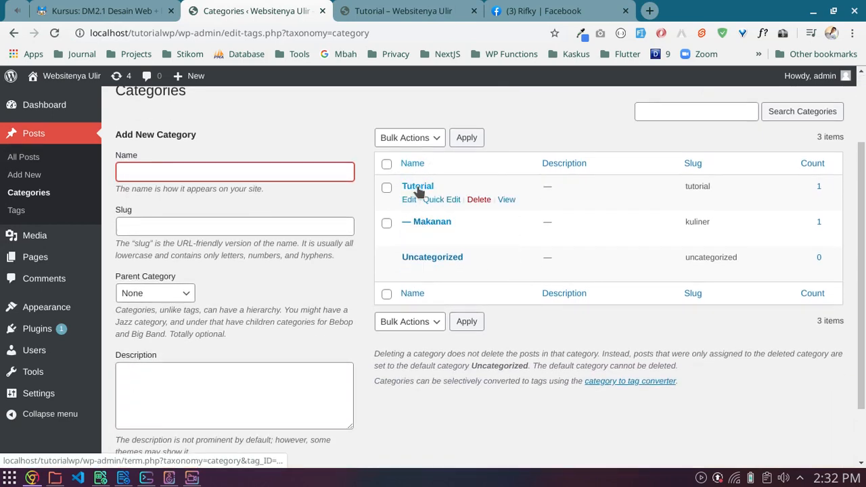
click(406, 10)
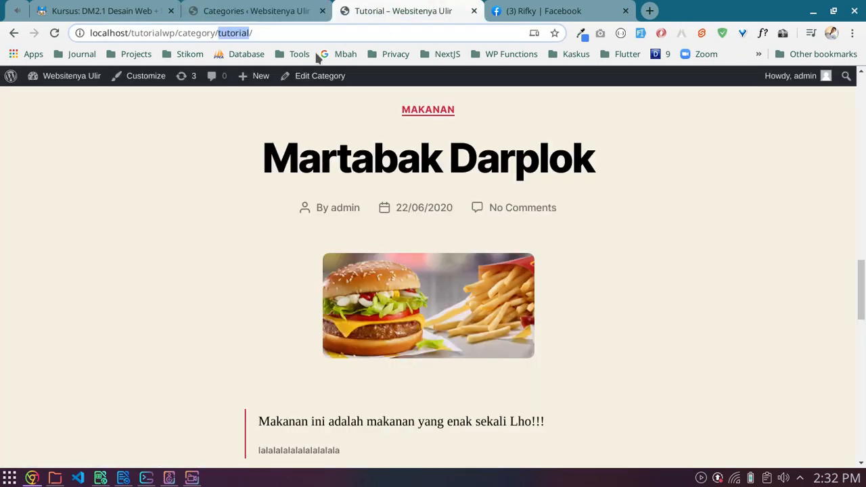
click(247, 11)
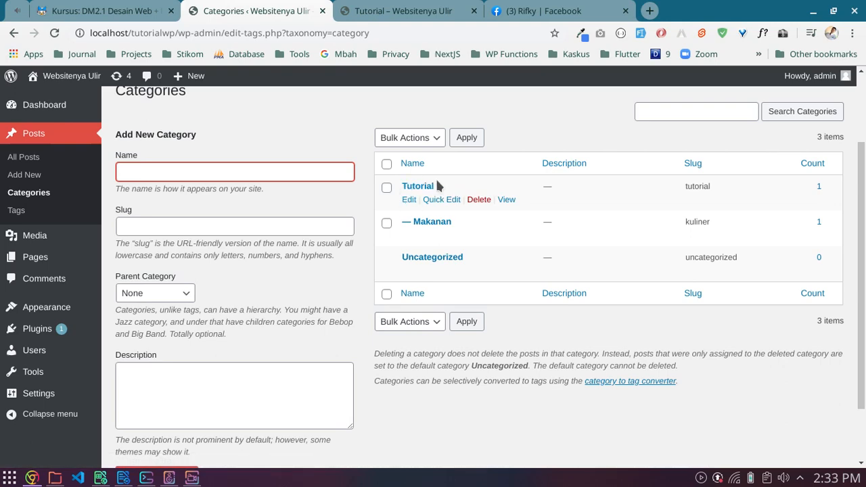
- Review the WordPress permalink topic in the Pertemuan 5 lesson outline on the course page
click(142, 9)
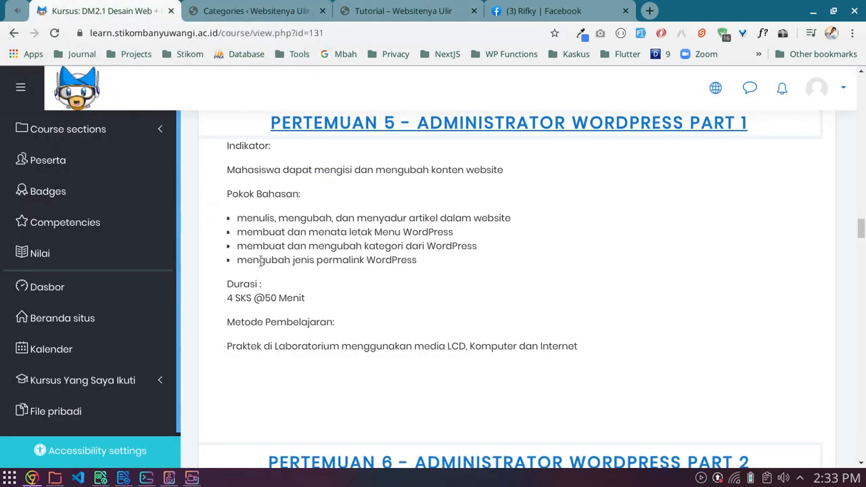
drag(238, 261, 420, 259)
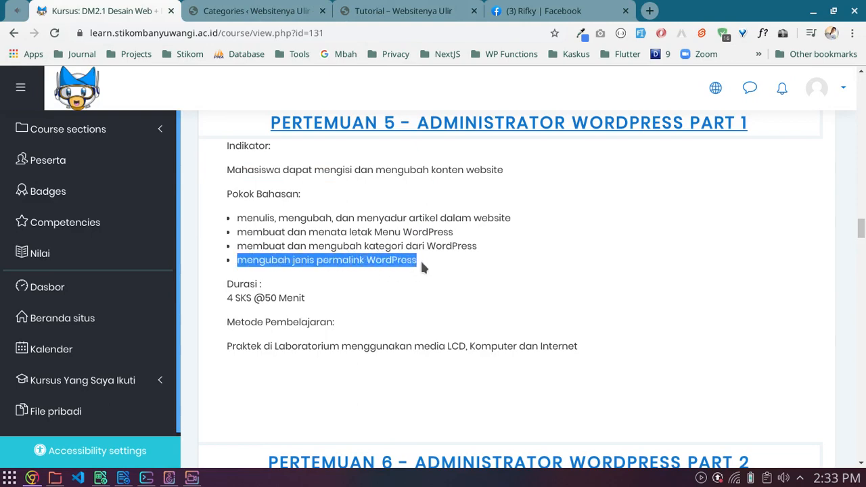
click(422, 259)
click(239, 12)
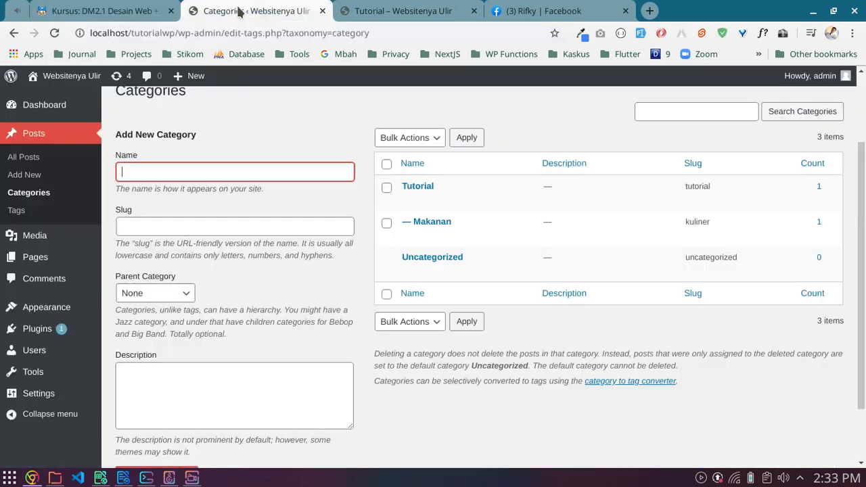
- Open the ketupat article from the Tutorial category page and examine the post-name part of its address
click(399, 11)
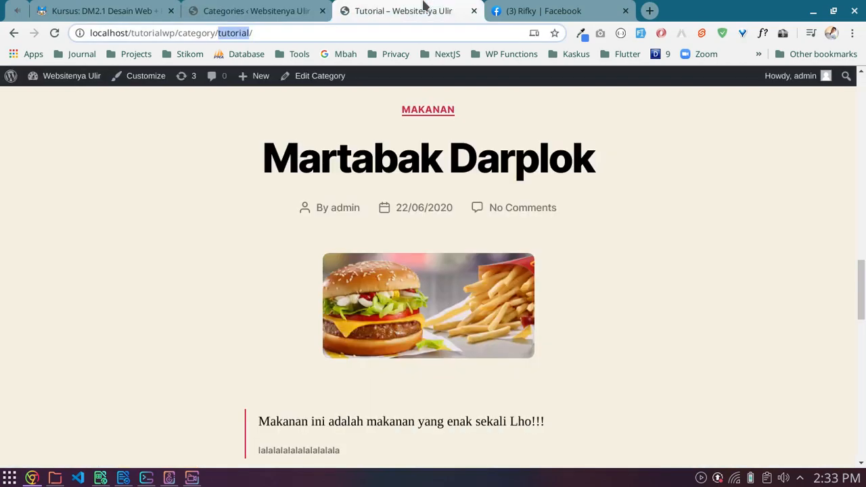
scroll(621, 223, up, 15)
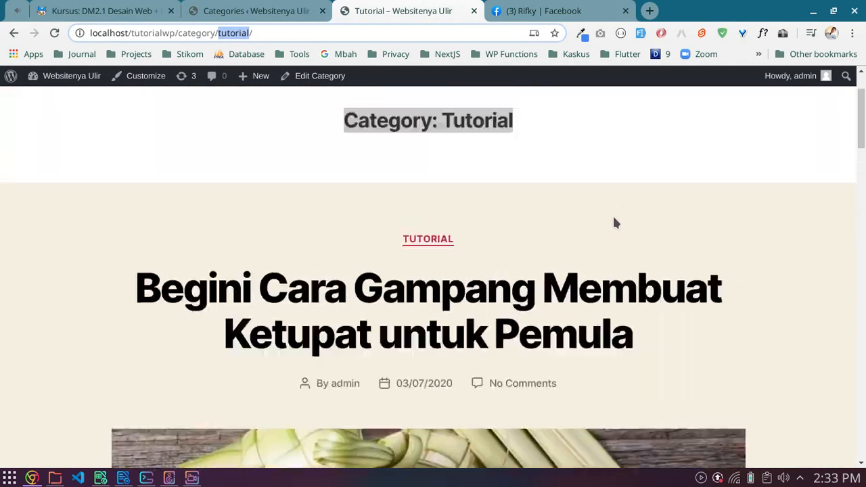
scroll(612, 223, down, 1)
click(354, 212)
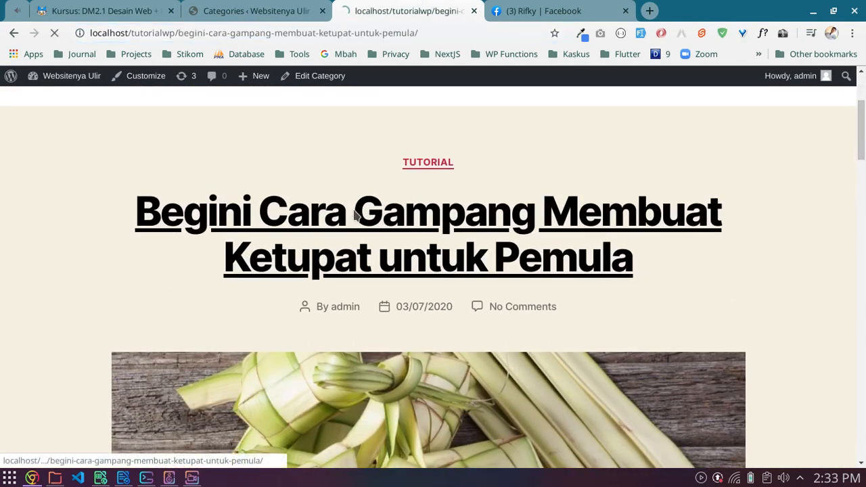
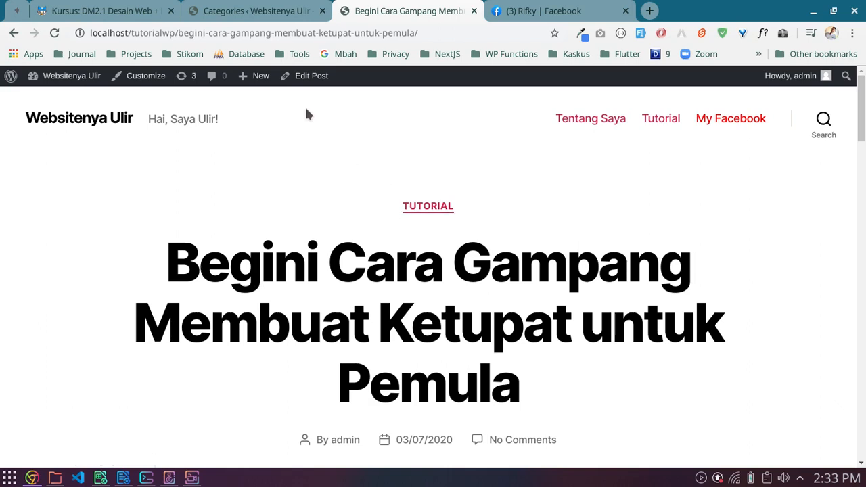
click(462, 37)
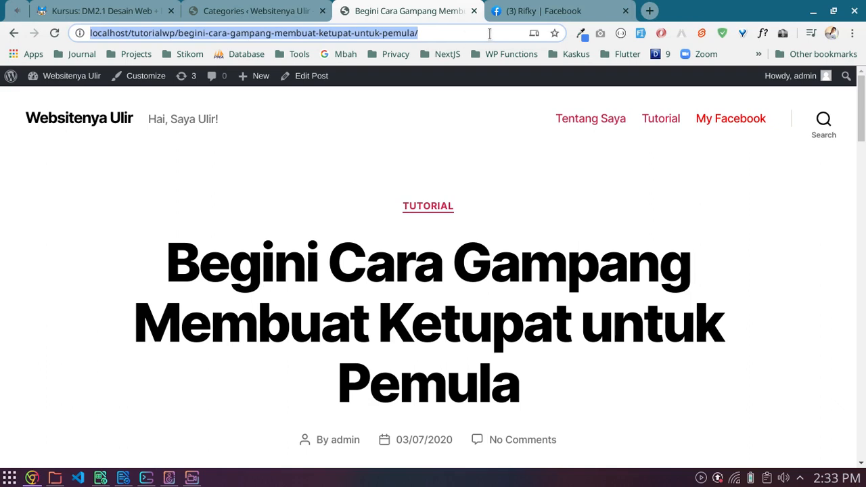
drag(460, 32, 567, 32)
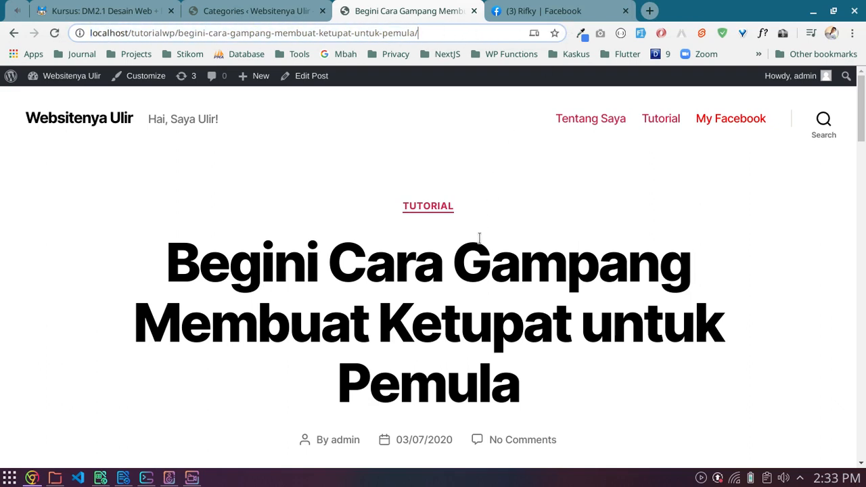
click(540, 269)
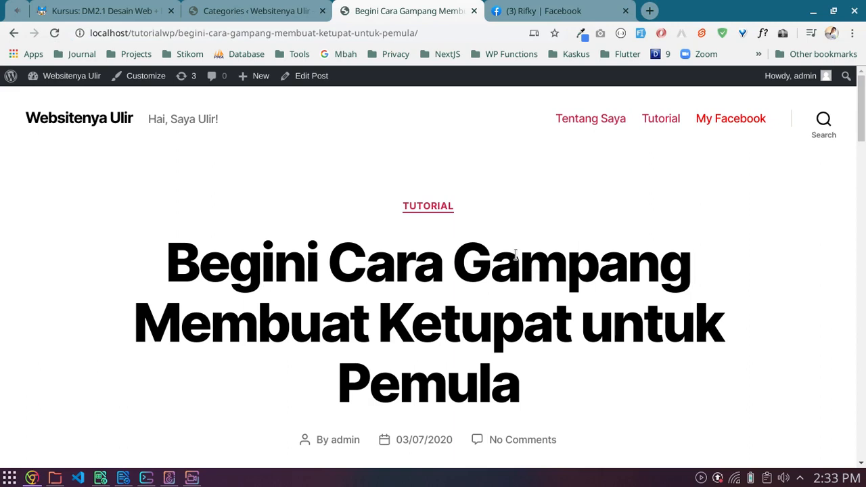
drag(178, 33, 408, 34)
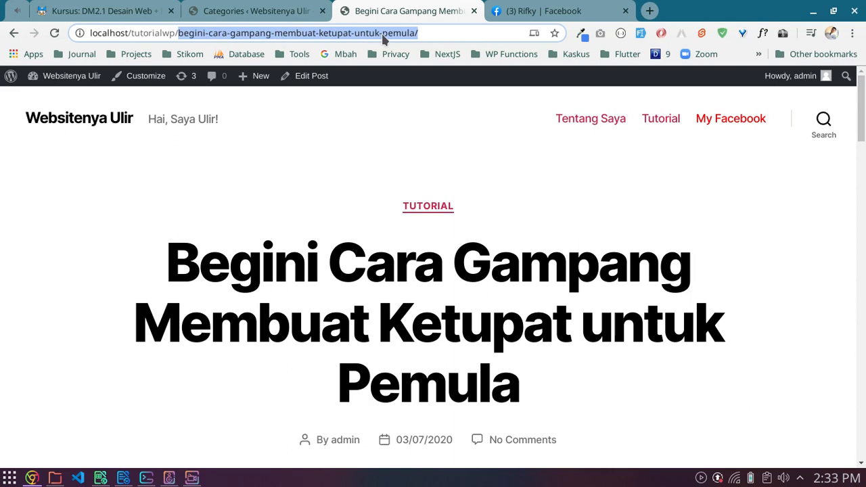
click(424, 37)
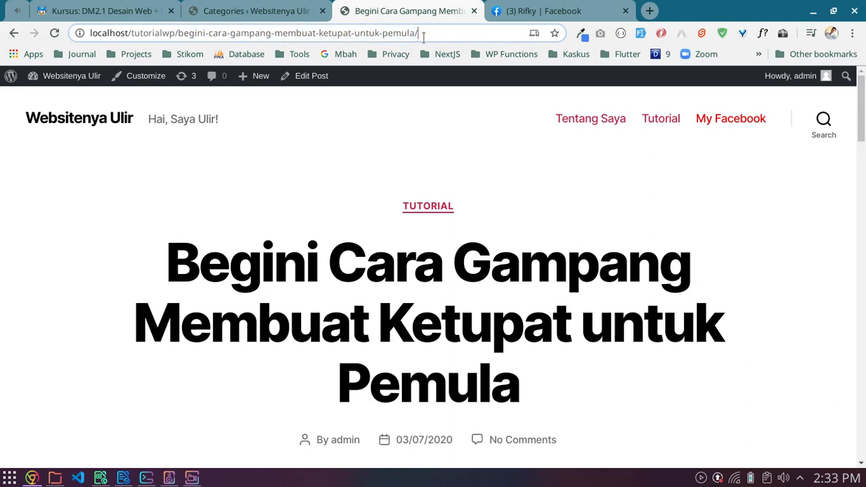
click(440, 144)
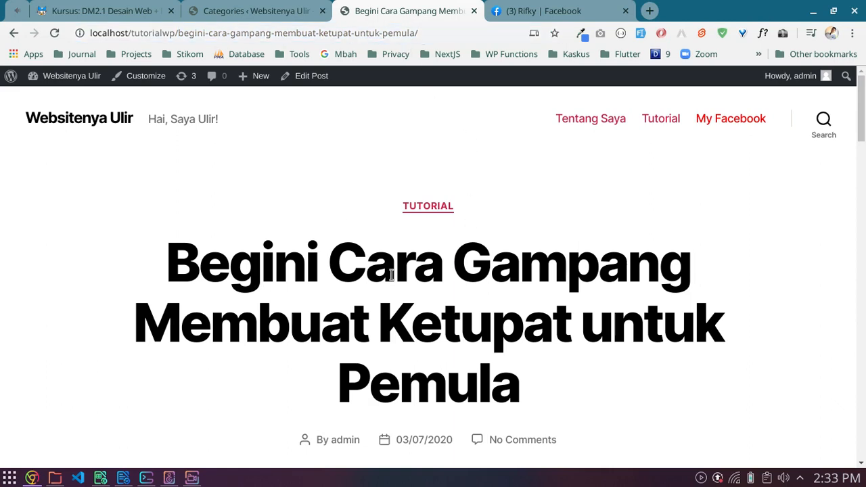
- Open the site's permalink settings and look over the common URL structures
click(258, 11)
click(409, 11)
click(237, 12)
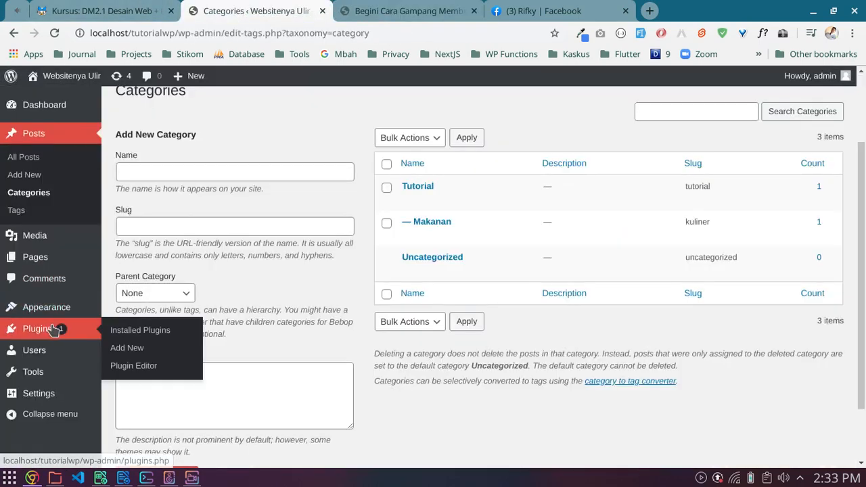
mouse_move(49, 396)
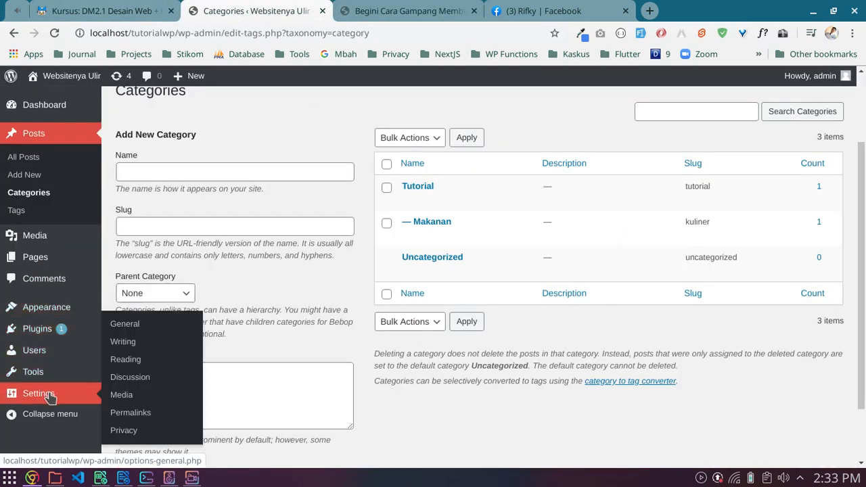
click(132, 415)
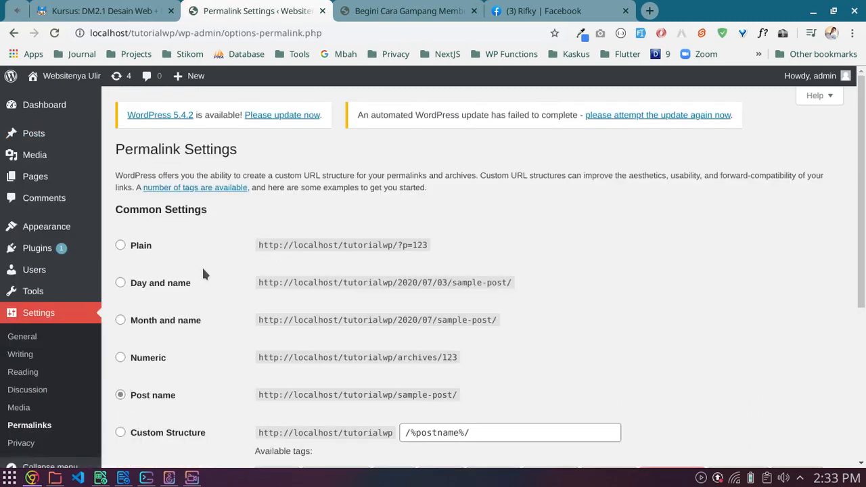
scroll(201, 265, down, 2)
scroll(211, 255, up, 1)
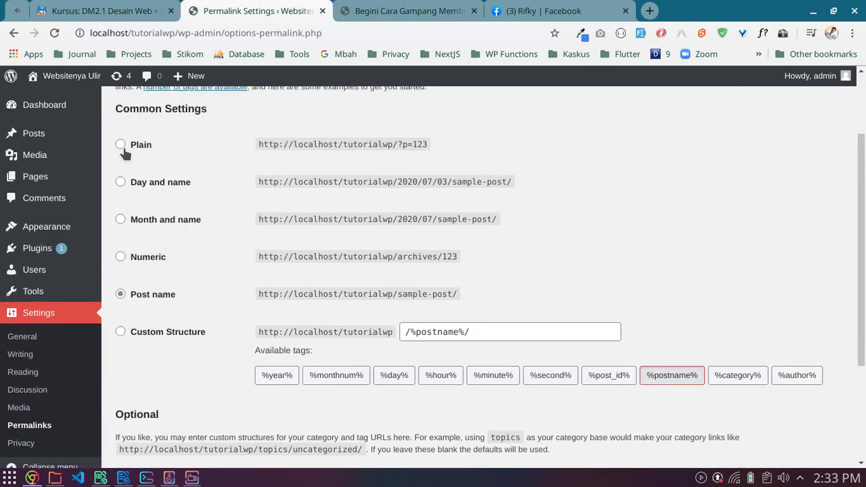
- Set the permalink structure to Plain and save the changes
click(120, 146)
scroll(120, 147, down, 1)
scroll(266, 219, up, 2)
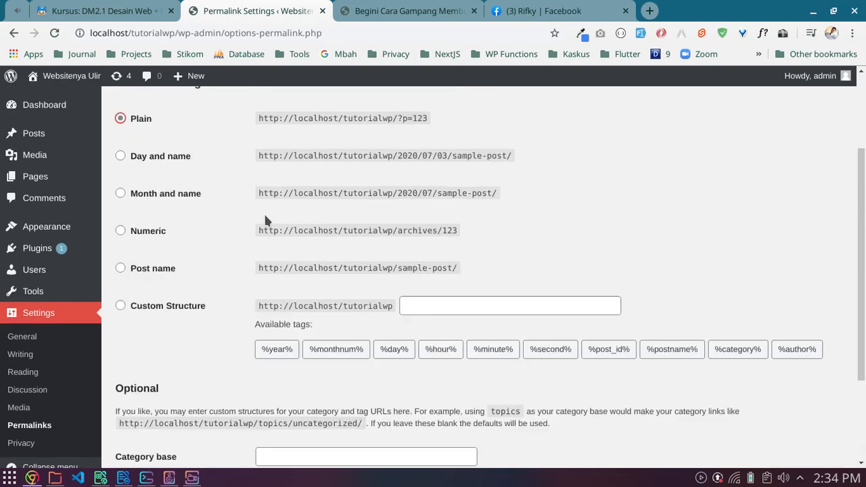
scroll(169, 374, down, 4)
click(165, 402)
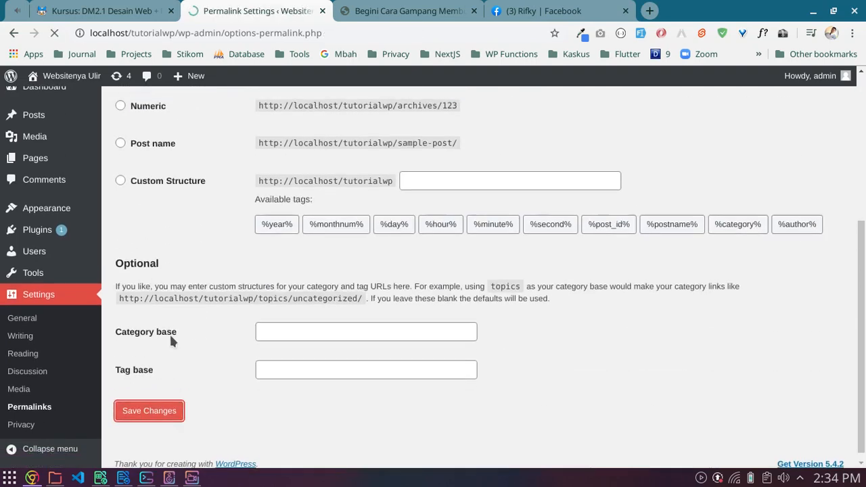
- Open the ketupat article from the reloaded home page in a new tab and examine the ID part of its plain address
click(431, 11)
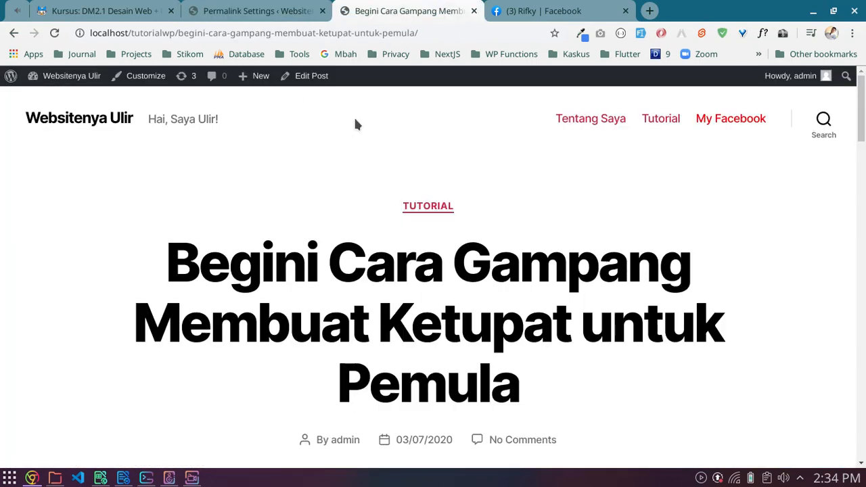
click(73, 123)
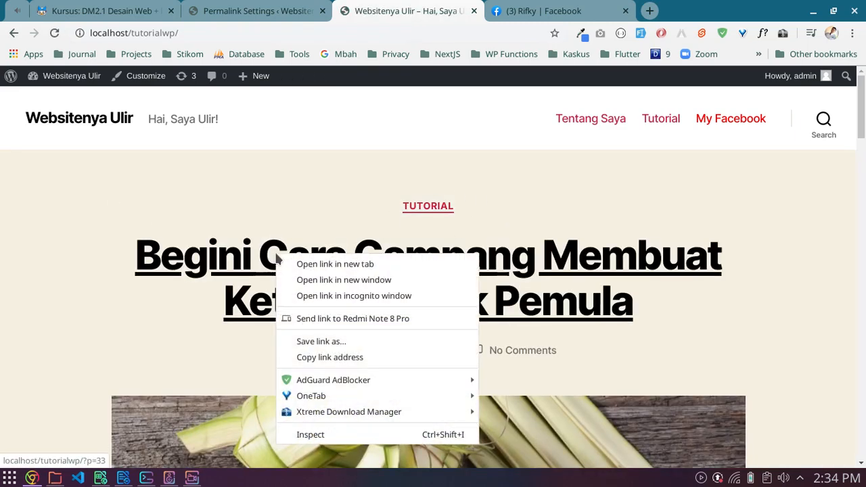
click(323, 264)
click(493, 11)
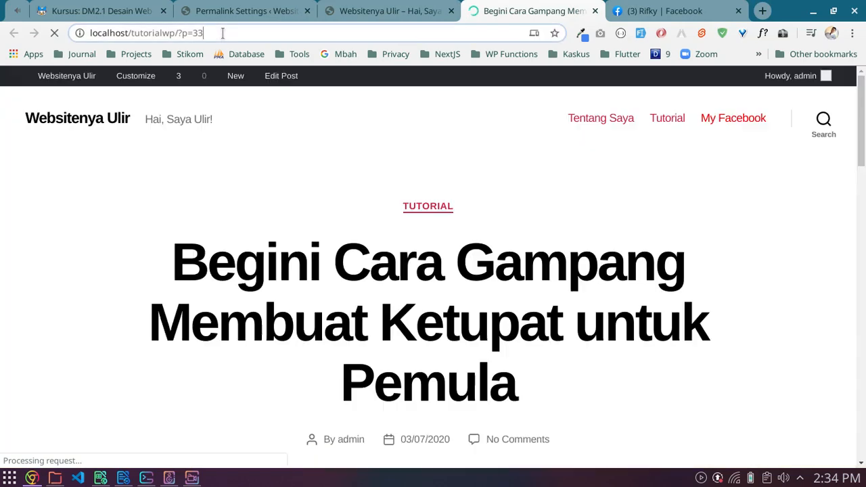
drag(203, 33, 183, 34)
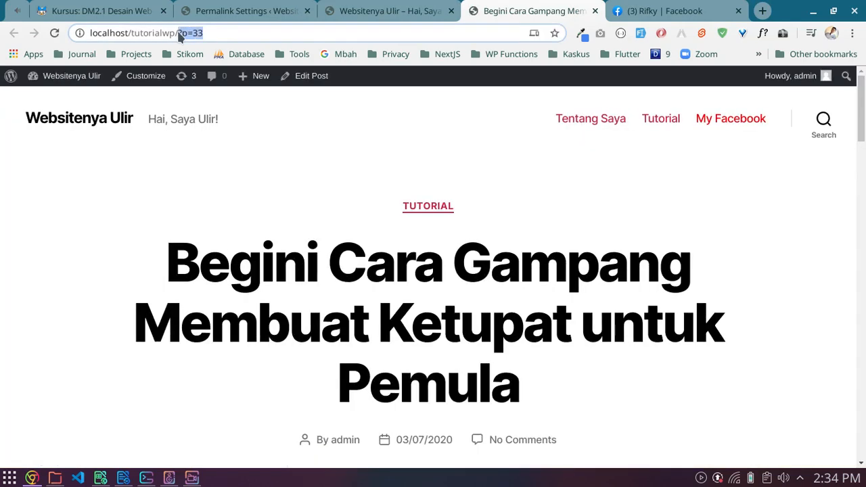
click(183, 33)
double_click(199, 33)
click(229, 36)
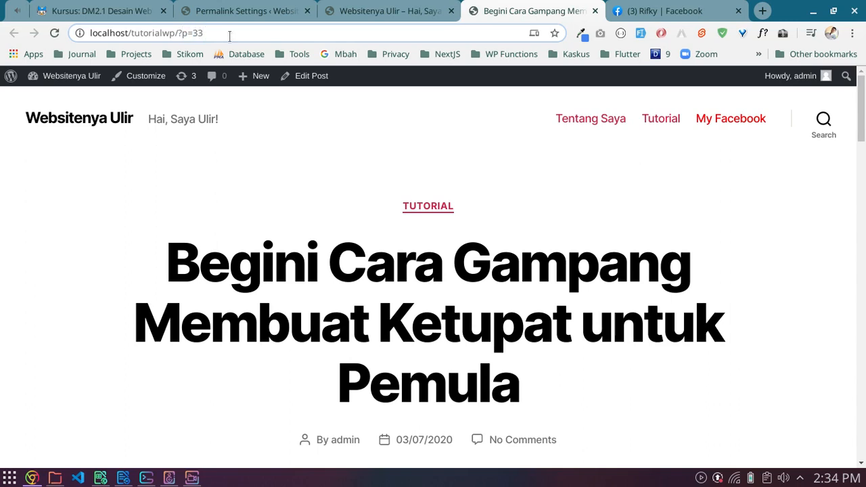
drag(229, 36, 178, 34)
- Select the Day and name permalink structure and examine the date and post-name parts of its sample URL
click(232, 12)
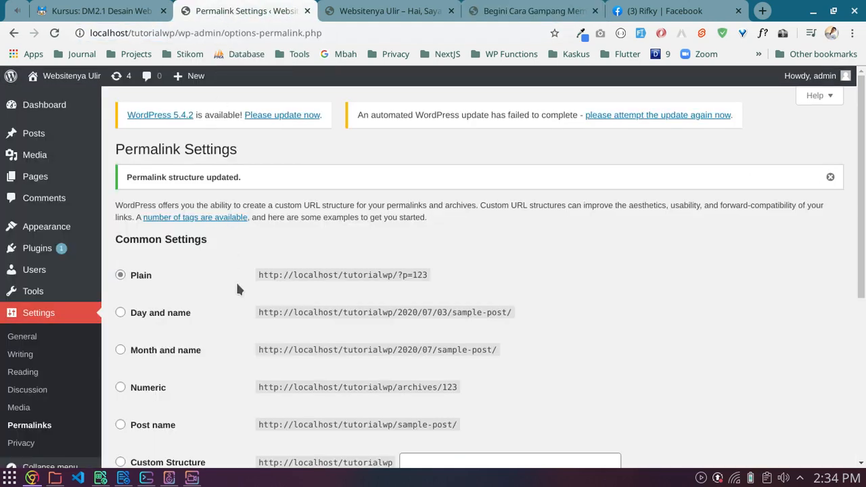
scroll(236, 280, down, 1)
click(121, 245)
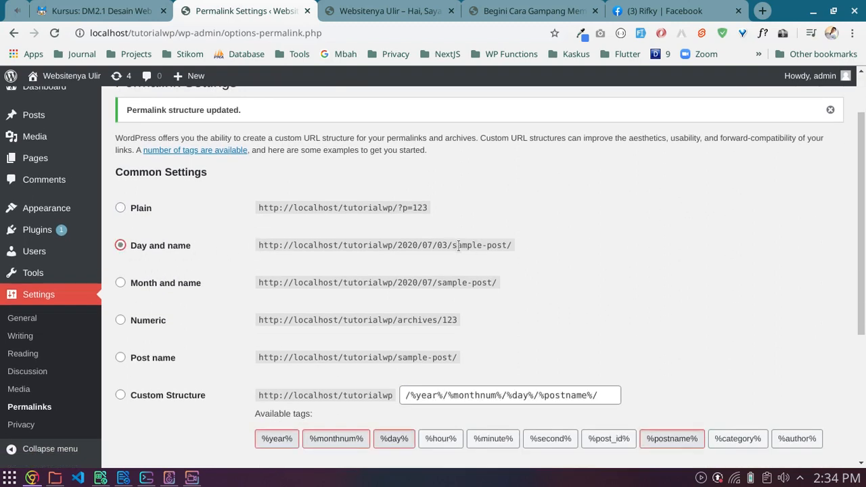
drag(453, 243, 513, 250)
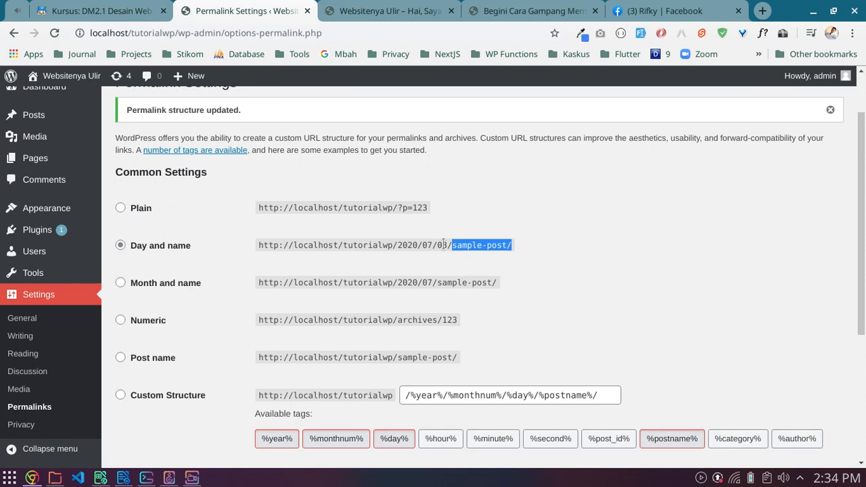
drag(397, 245, 455, 244)
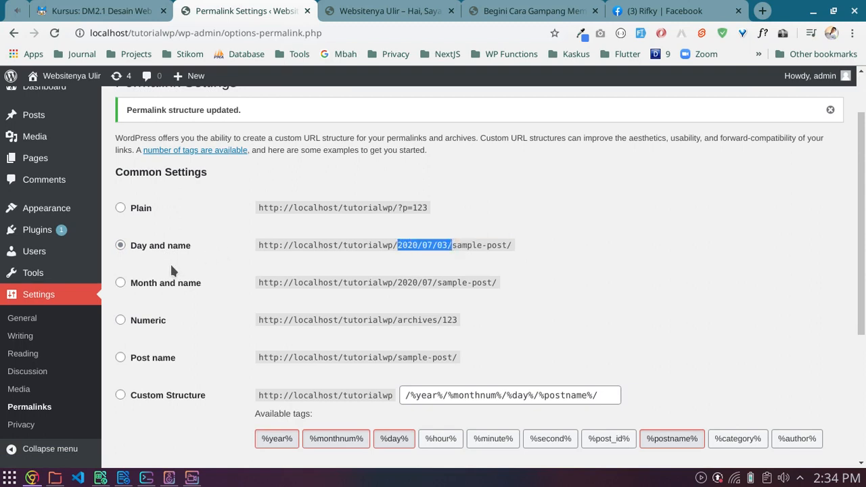
scroll(237, 257, down, 1)
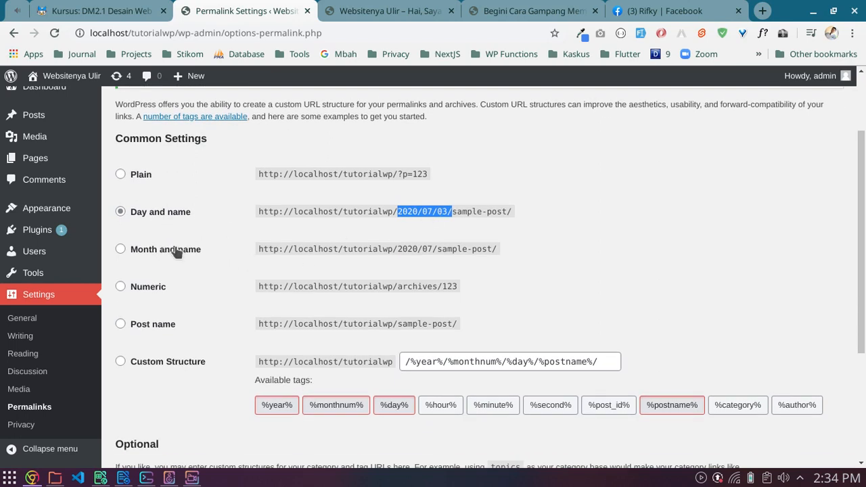
- Set the permalink structure to Month and name and save the changes
click(122, 249)
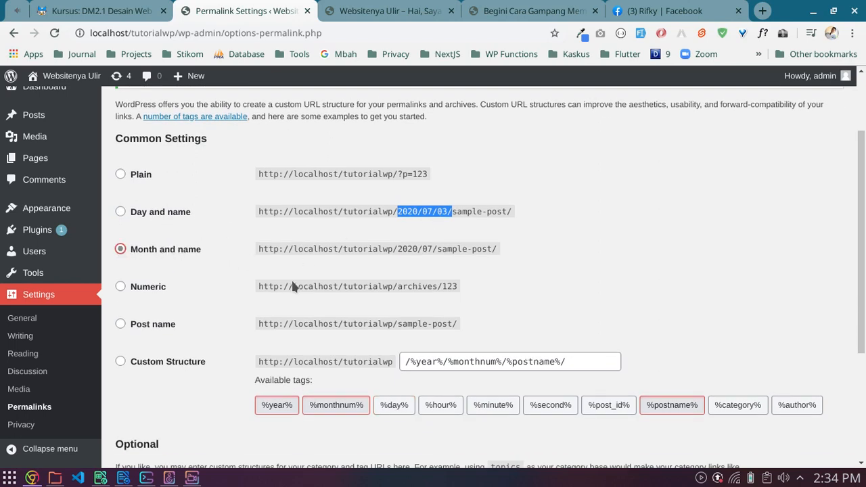
scroll(474, 284, down, 3)
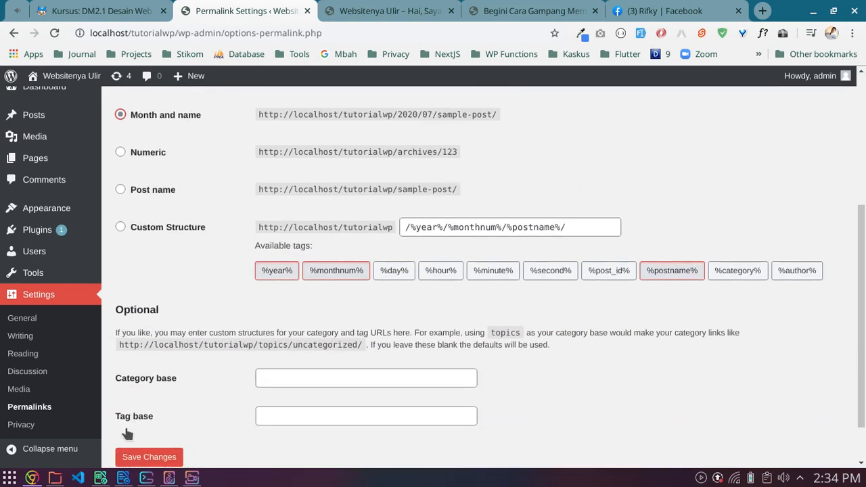
click(143, 457)
- Reload the site's home page and open the ketupat article in a new tab to check its month-and-name address
click(373, 19)
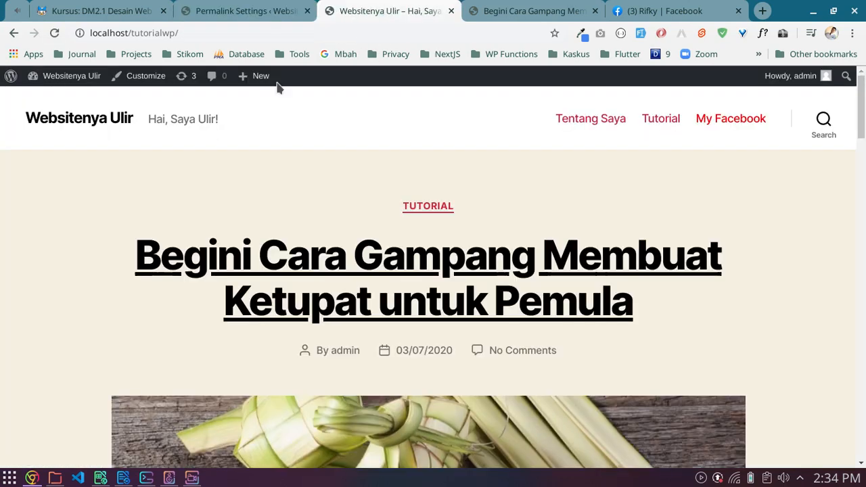
click(73, 126)
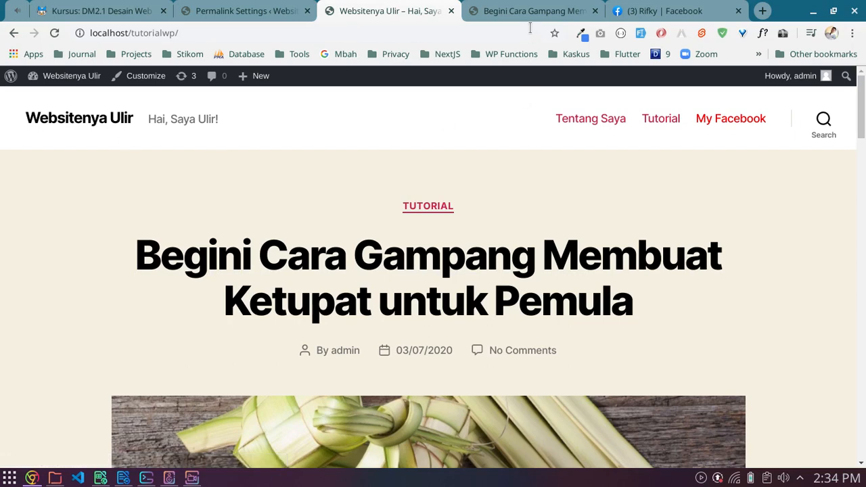
right_click(434, 263)
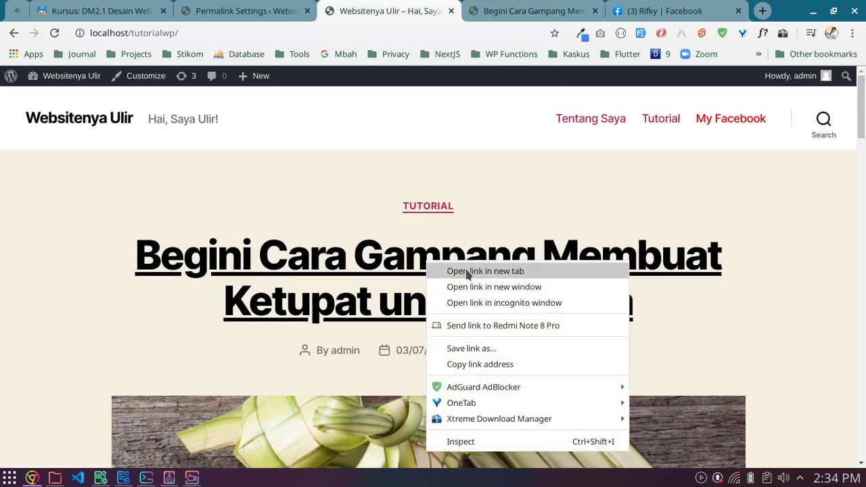
click(467, 271)
click(464, 5)
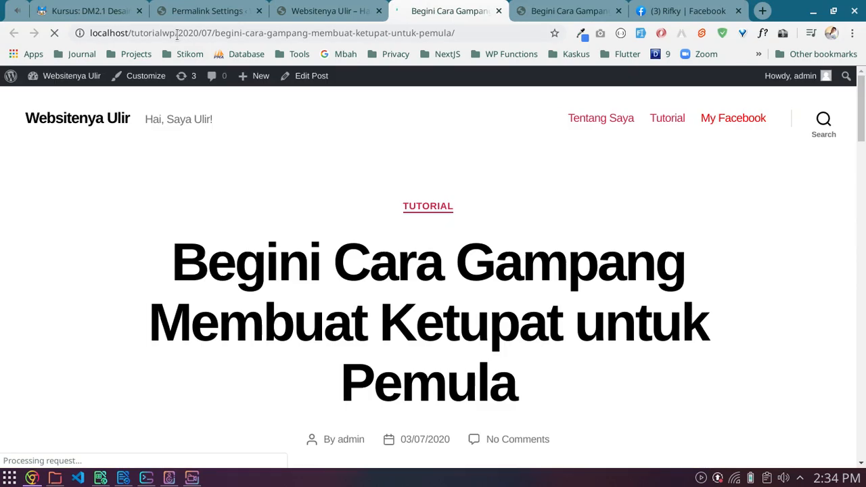
- Examine the year and month part of the ketupat article's address and close the duplicate article tab and the Facebook tab
drag(177, 34, 217, 34)
click(619, 11)
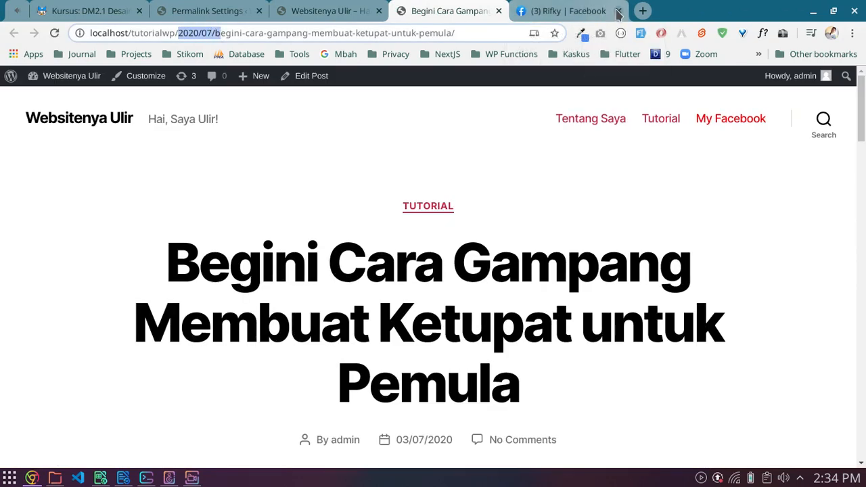
click(619, 11)
click(194, 34)
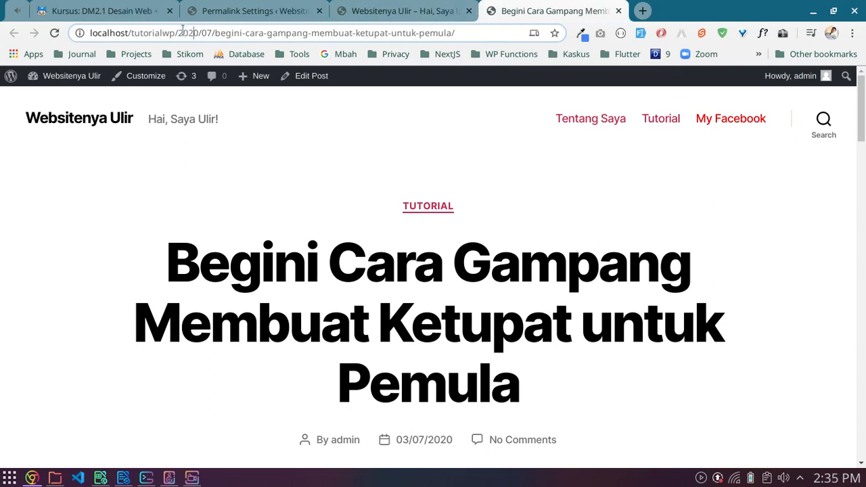
drag(182, 34, 211, 34)
- Select the Numeric structure in the permalink settings and examine the ID part of its sample URL
click(268, 10)
scroll(198, 291, down, 3)
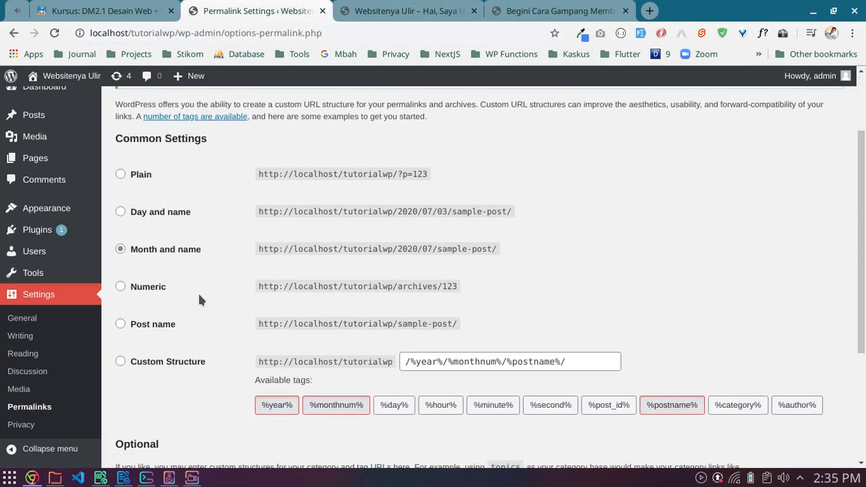
click(155, 293)
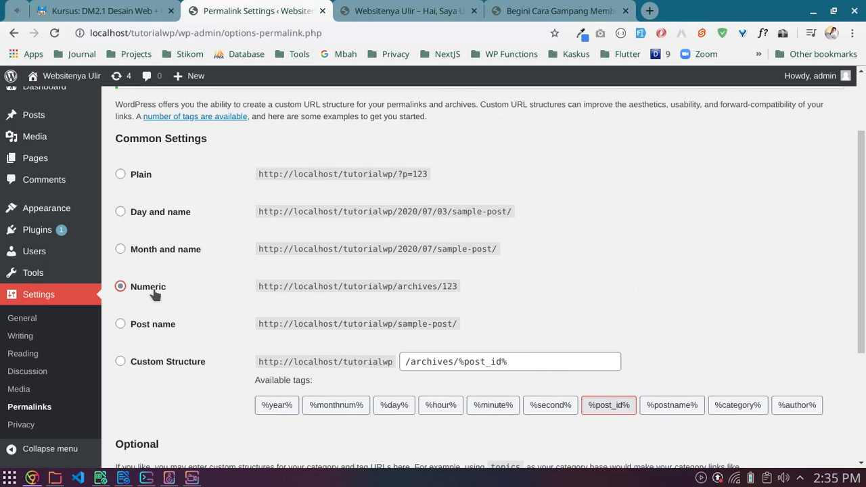
click(439, 286)
click(433, 286)
- Examine the available tags for custom permalinks and switch to the Custom Structure option
scroll(404, 257, down, 2)
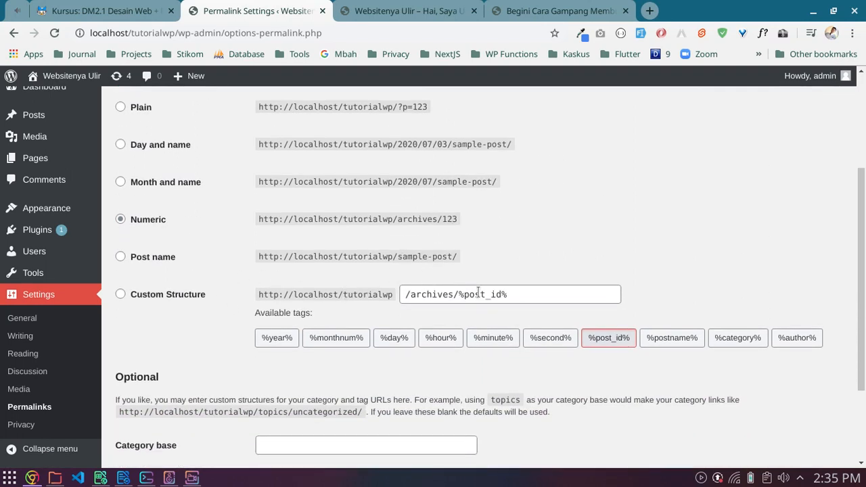
drag(259, 312, 304, 313)
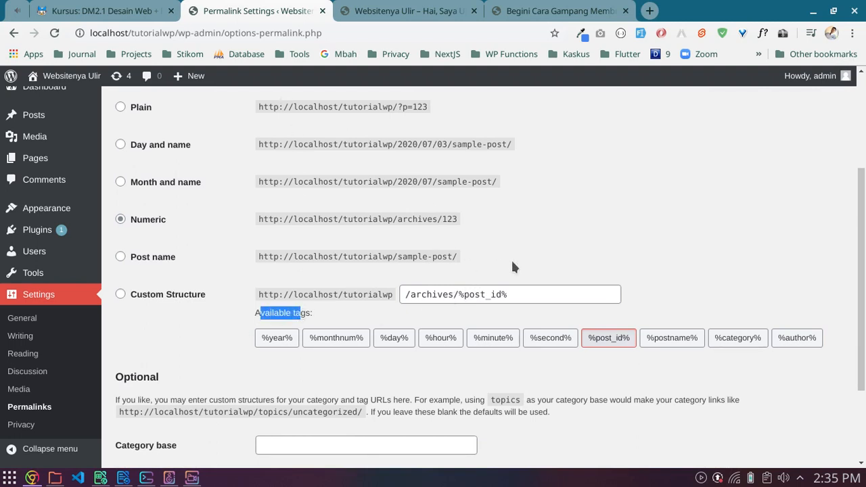
scroll(512, 267, down, 1)
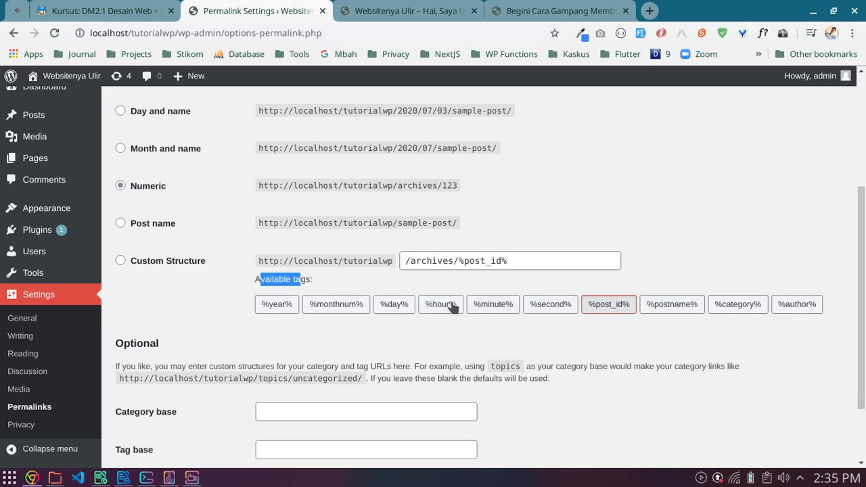
click(532, 264)
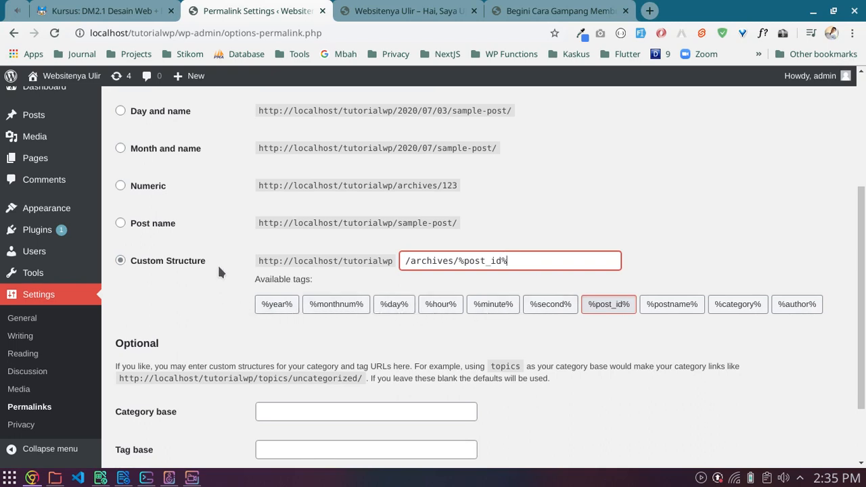
- Set the permalink structure to Post name, examine the sample-post part of its URL, and save the changes
scroll(219, 271, up, 1)
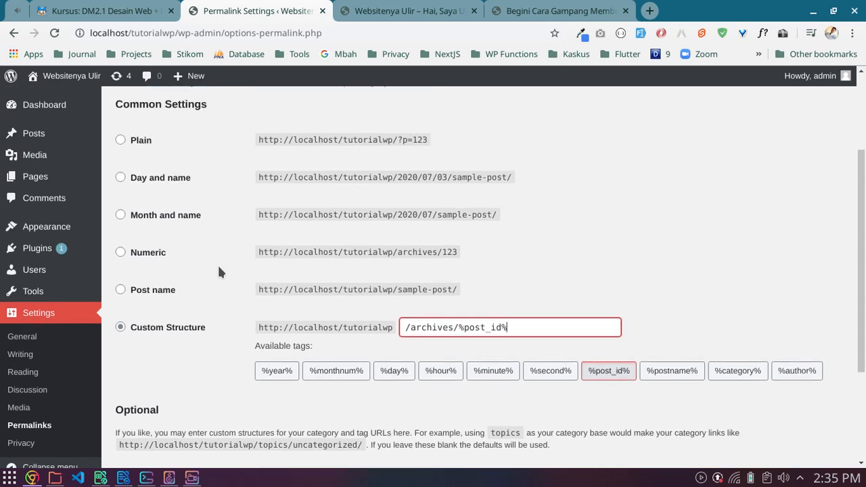
click(163, 293)
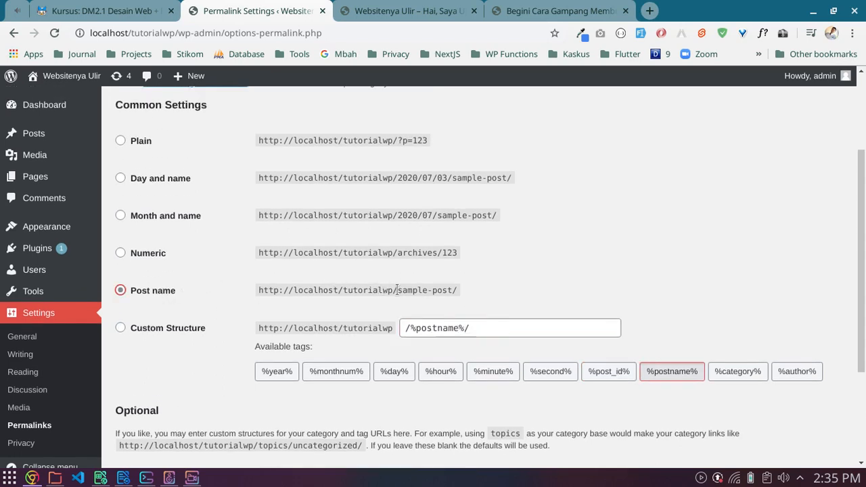
drag(397, 290, 452, 290)
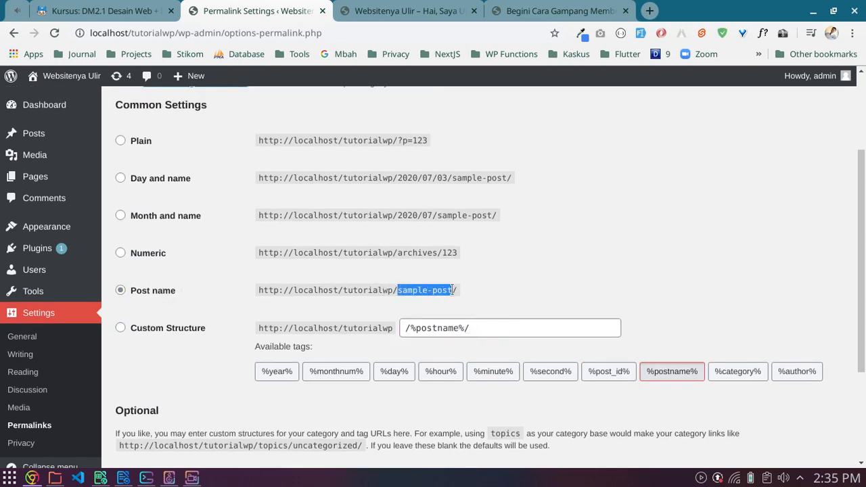
click(500, 287)
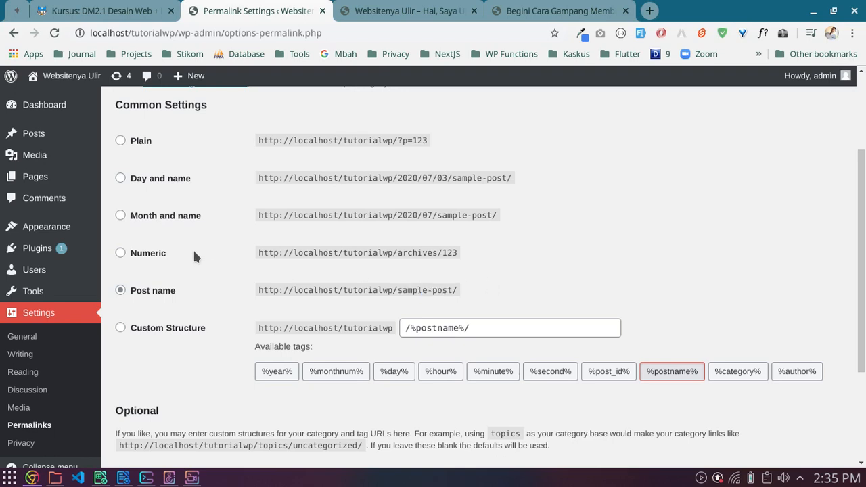
scroll(193, 256, down, 3)
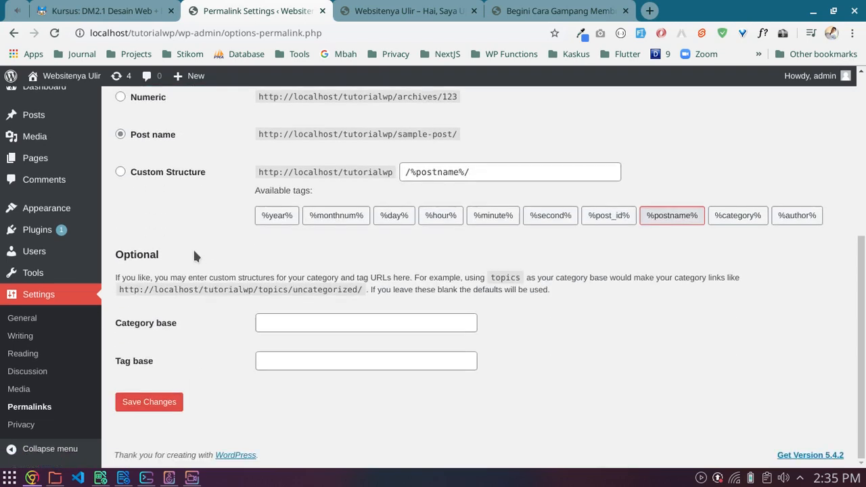
click(158, 405)
- Reload the site's home page, open the ketupat article in a new tab and examine the post-name part of its address
click(425, 8)
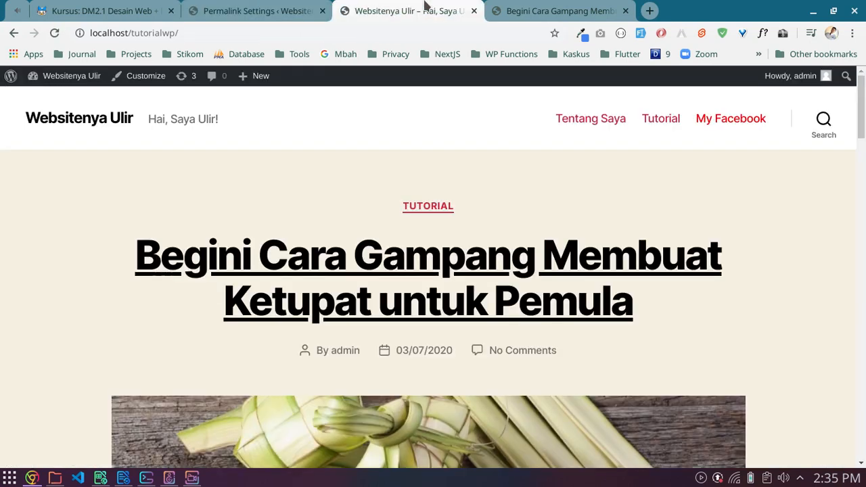
click(52, 36)
scroll(514, 229, down, 2)
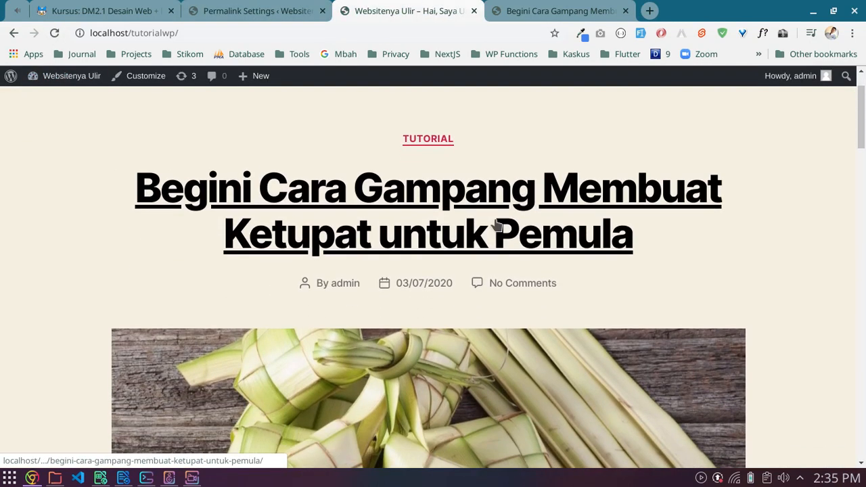
right_click(475, 200)
click(483, 205)
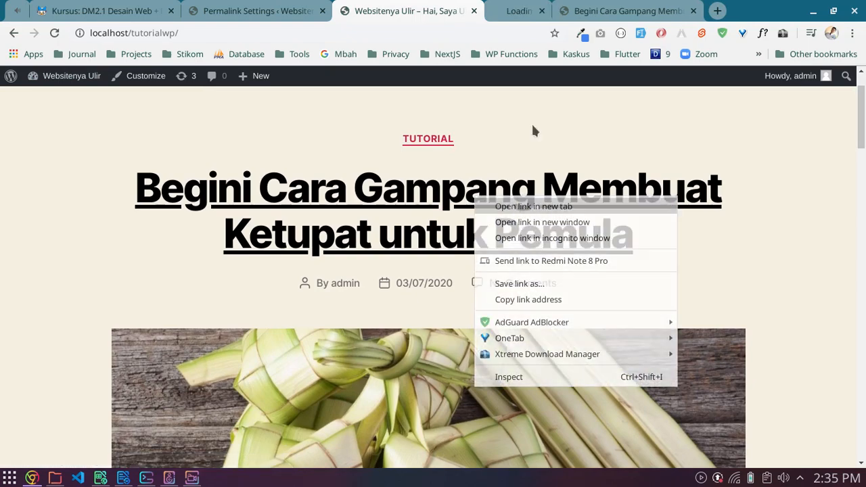
click(518, 15)
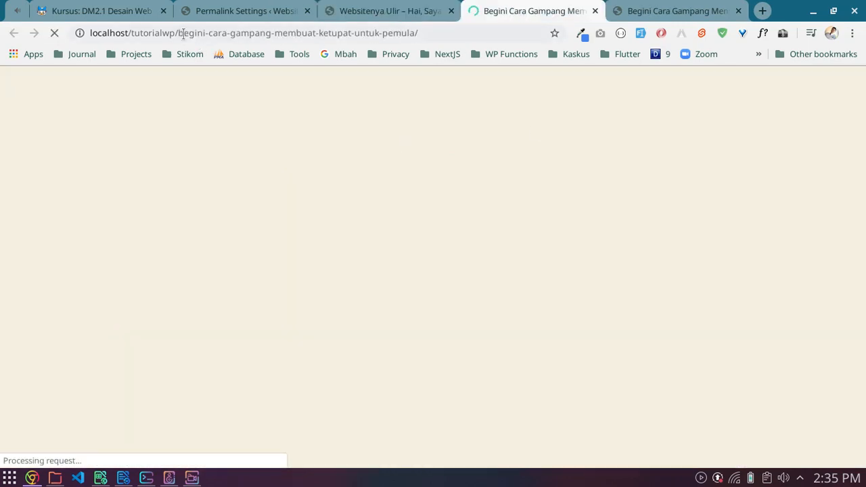
drag(179, 32, 427, 42)
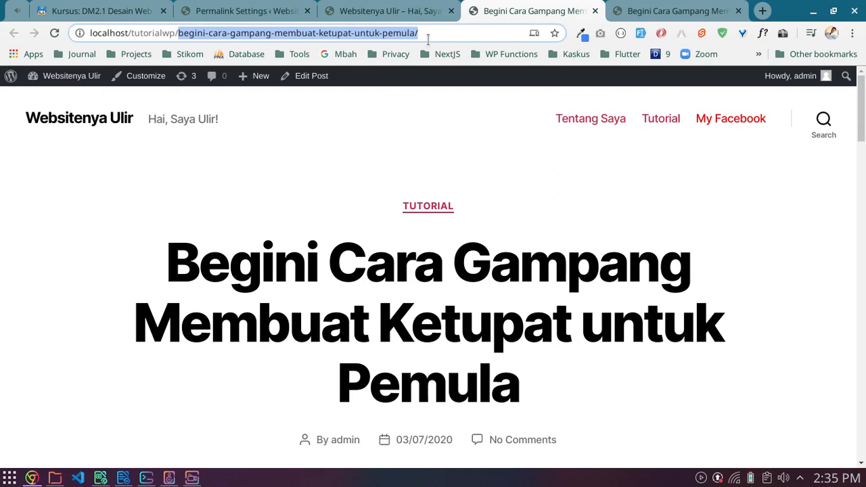
click(442, 32)
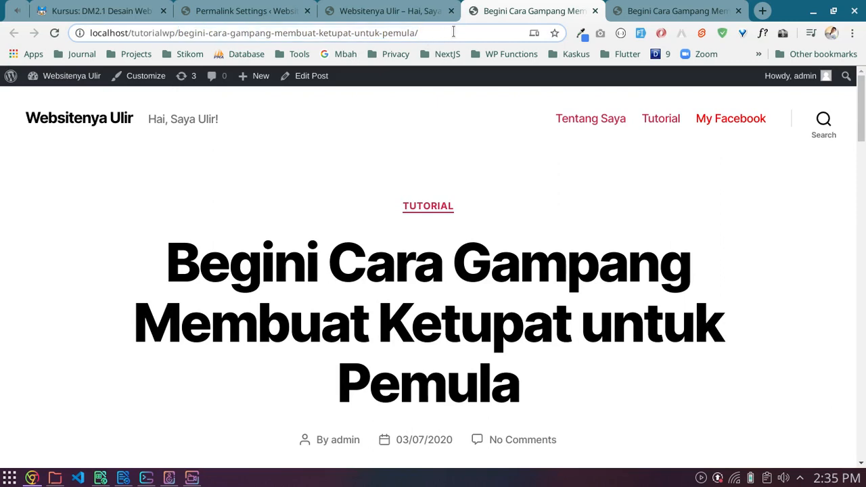
- Open google.com in a new tab and search for "cara membuat ketupat"
click(763, 10)
text(google.com)
key(Return)
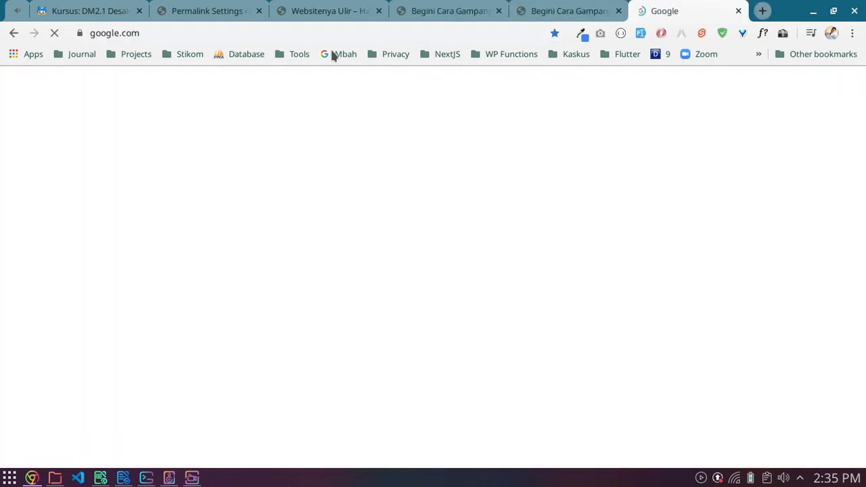
text(car)
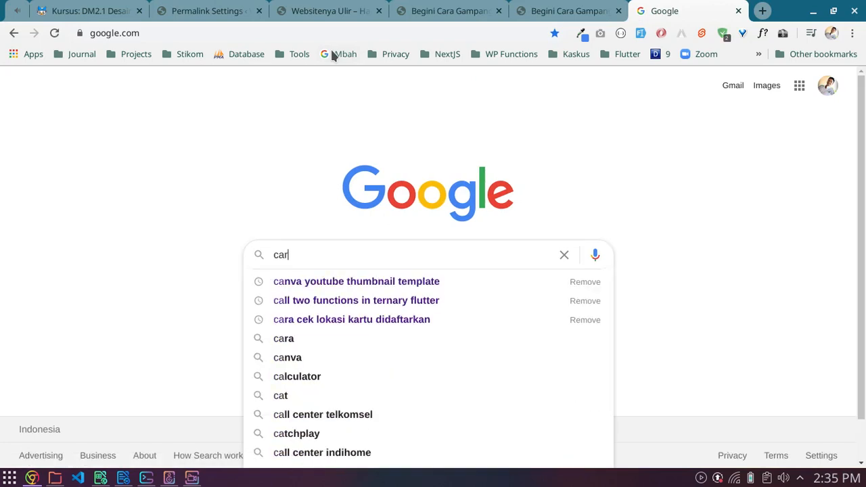
text(a membua)
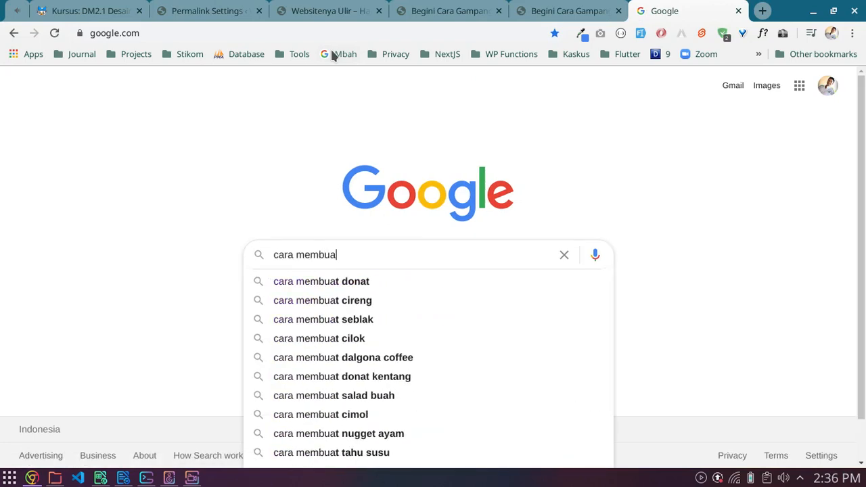
text(t ketupat)
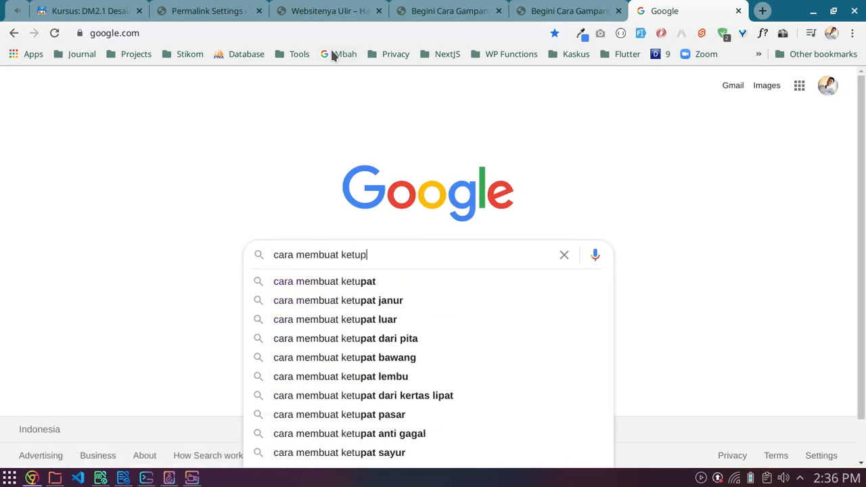
key(Return)
- Examine the URL structures shown above the titles of the ketupat search results
scroll(270, 200, down, 7)
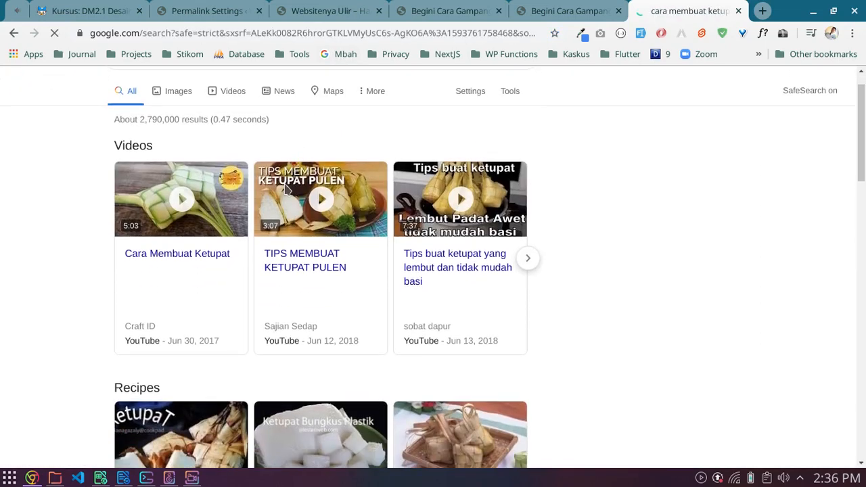
scroll(272, 199, down, 2)
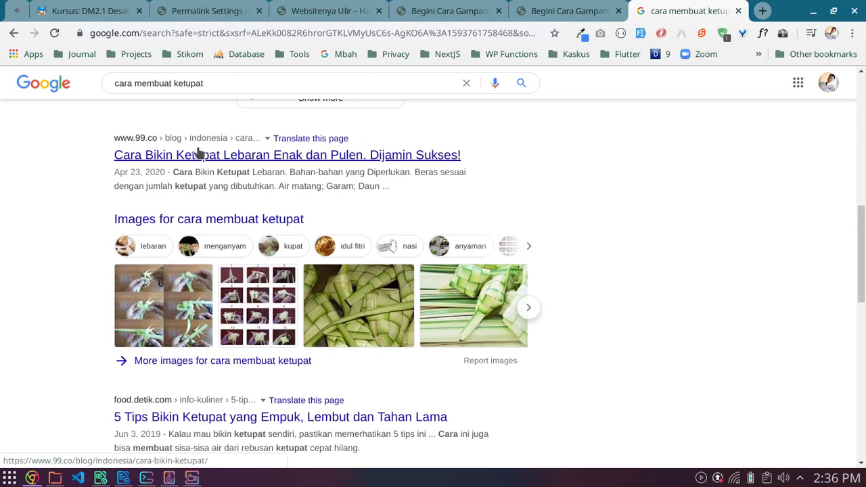
scroll(228, 151, down, 3)
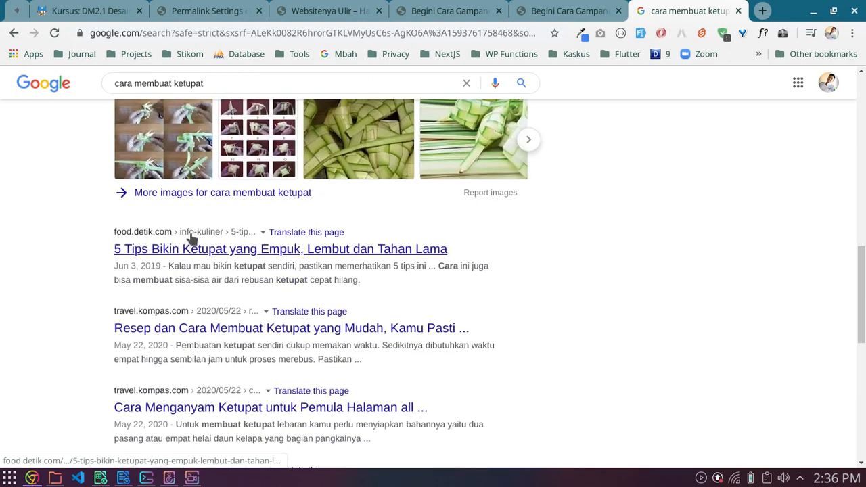
scroll(218, 291, down, 1)
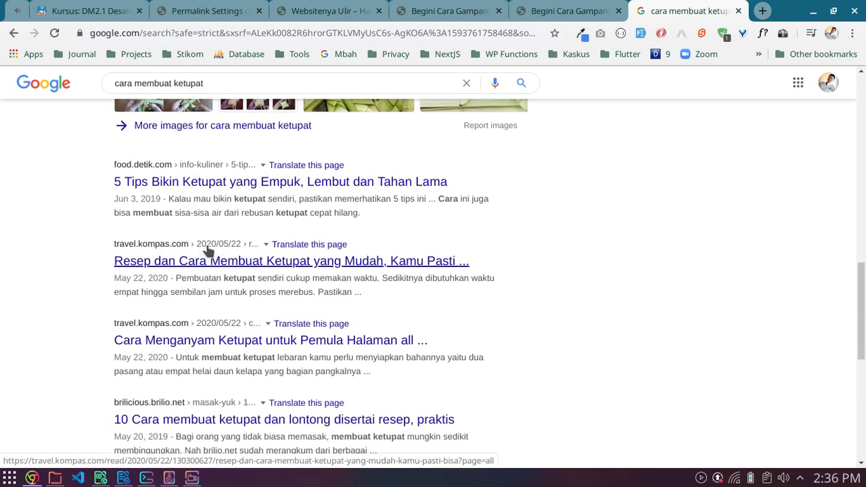
scroll(230, 251, down, 2)
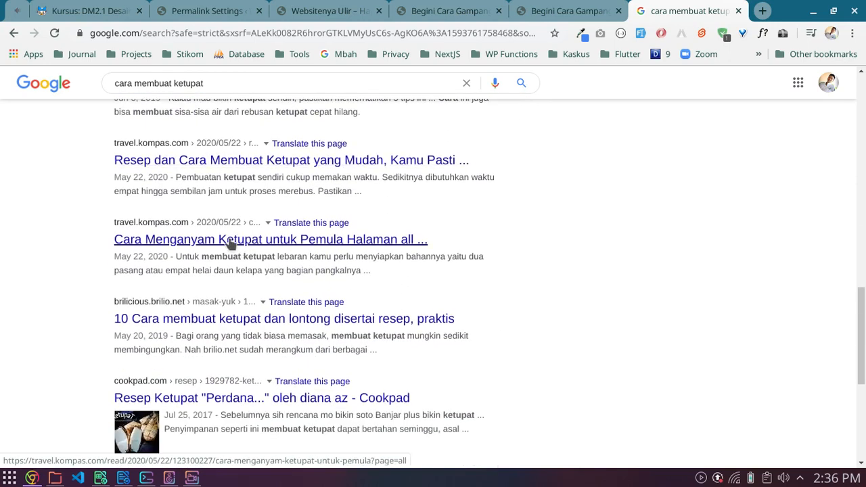
scroll(240, 231, down, 2)
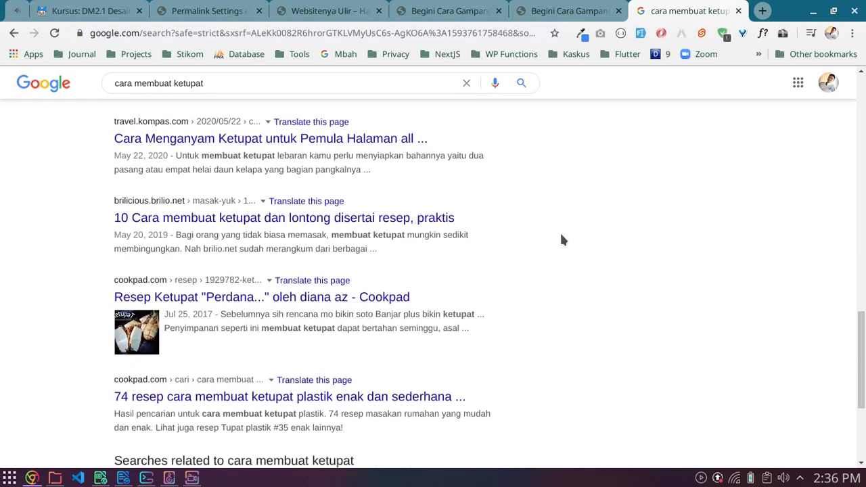
- Open the Cookpad result "74 resep cara membuat ketupat plastik enak dan sederhana" in a new tab to check its address
scroll(559, 230, down, 3)
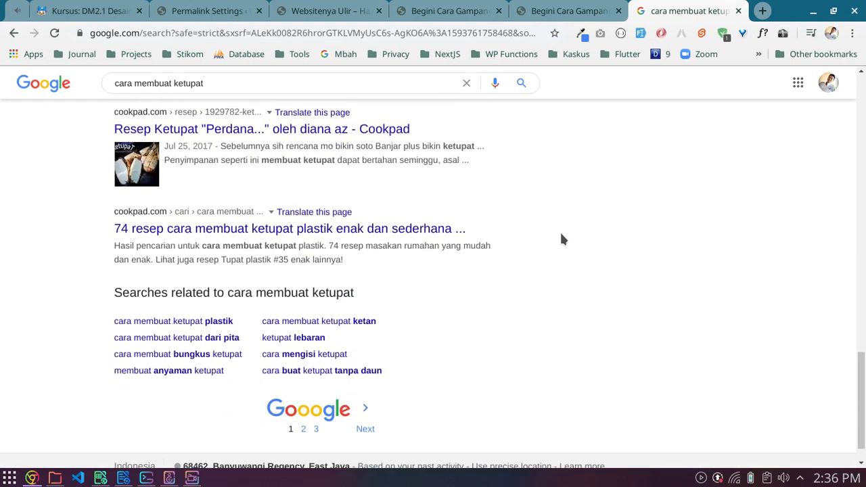
middle_click(411, 234)
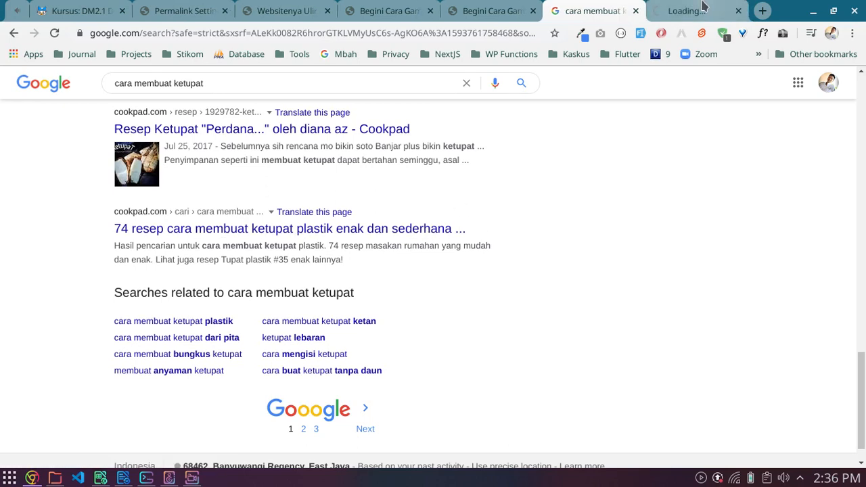
click(699, 9)
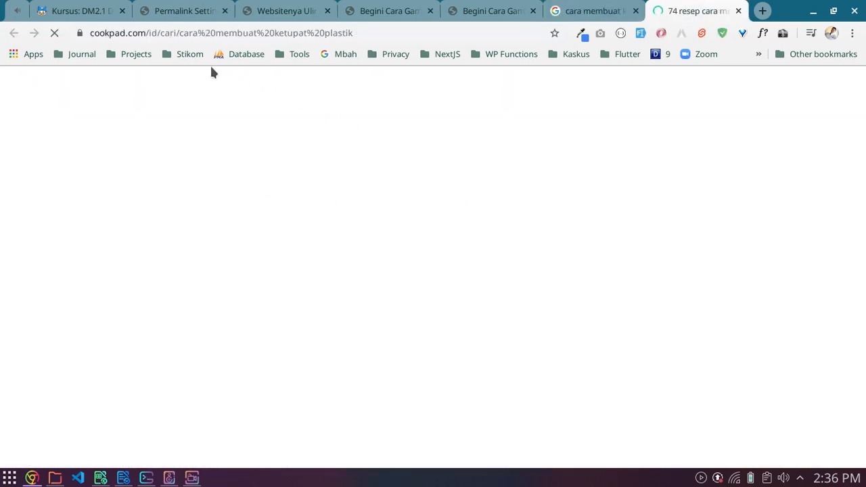
- Open the Kompas result "Cara Menganyam Ketupat untuk Pemula" in a new tab to check its address, and close the Cookpad tab
click(595, 9)
scroll(287, 223, up, 4)
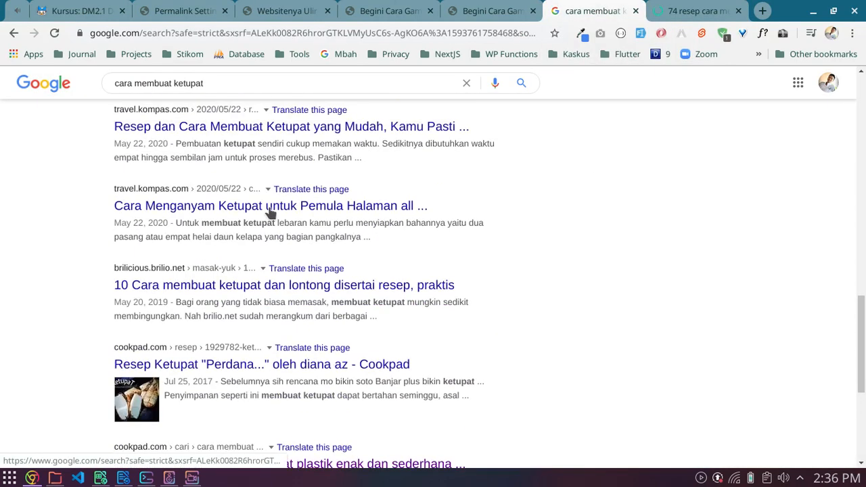
right_click(192, 210)
click(234, 215)
click(633, 10)
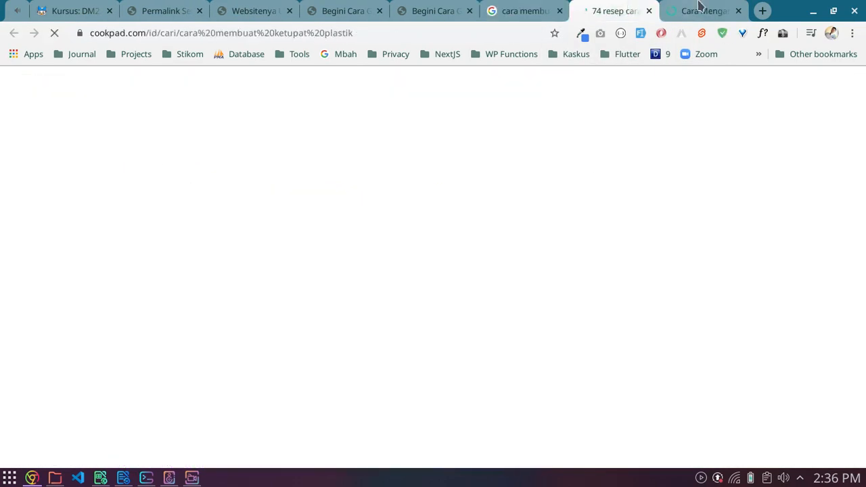
click(666, 8)
click(649, 11)
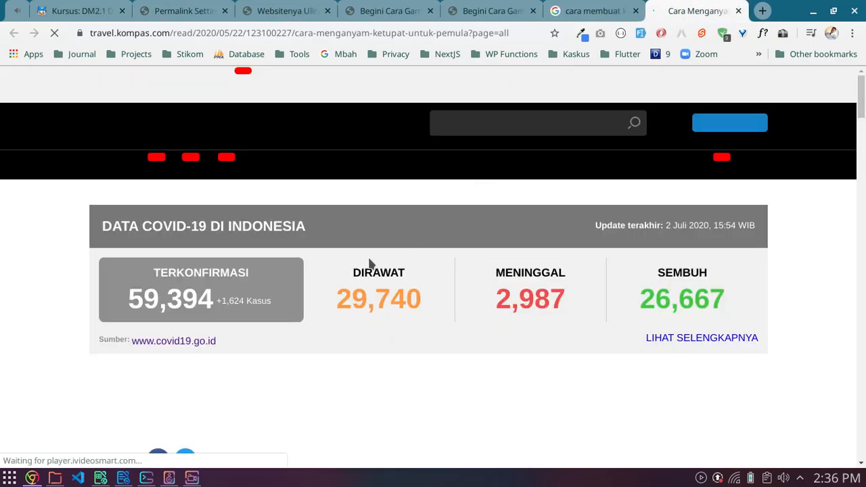
- Compare the Kompas article's title with the date, number and title parts of its address, dismissing the site's notification request
scroll(357, 306, down, 2)
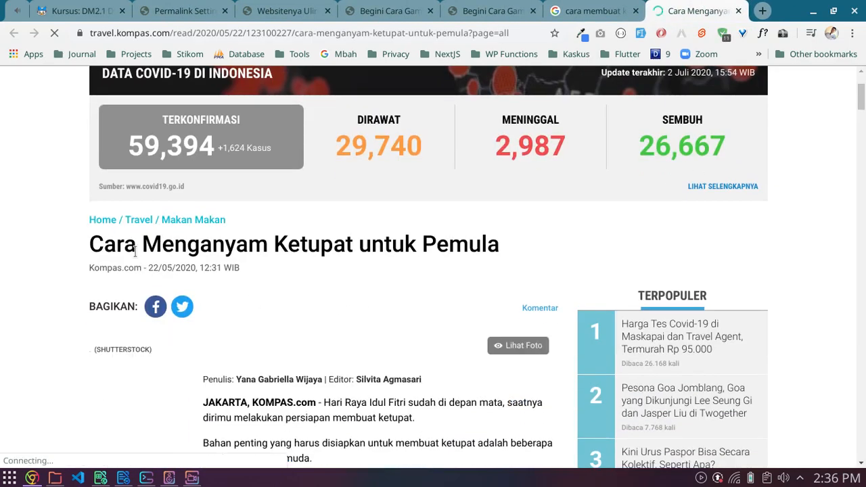
drag(142, 243, 450, 240)
click(450, 241)
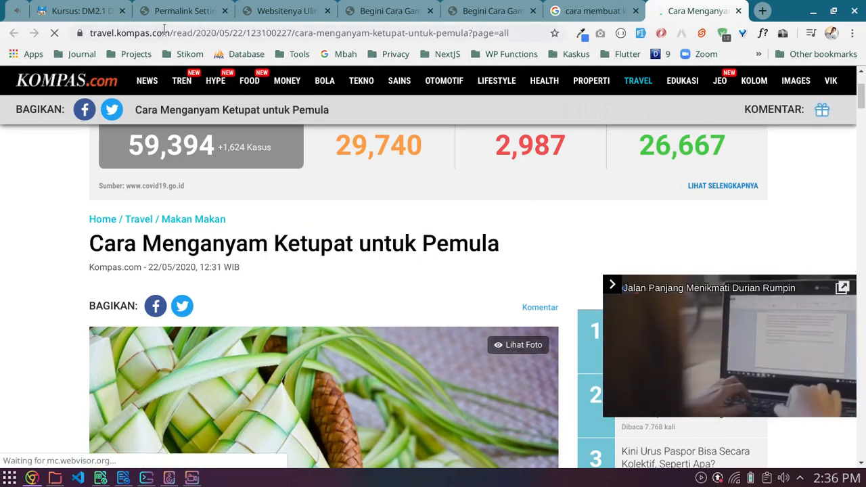
click(180, 33)
drag(208, 33, 276, 33)
click(251, 33)
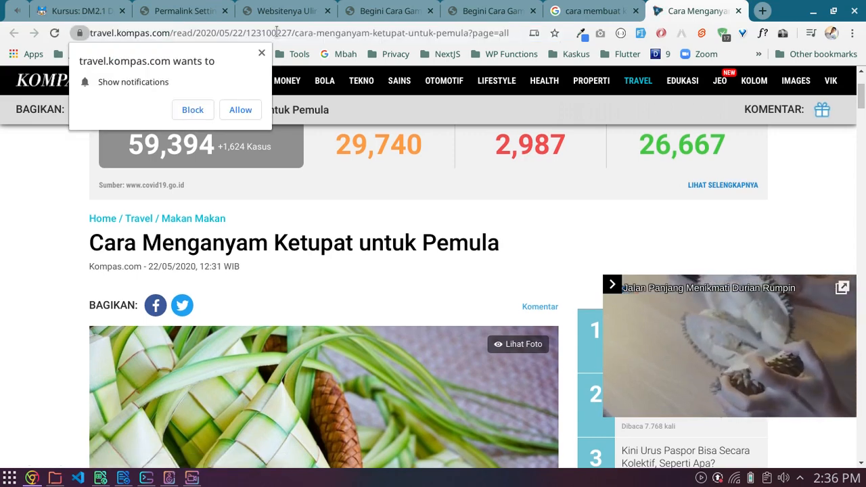
double_click(296, 37)
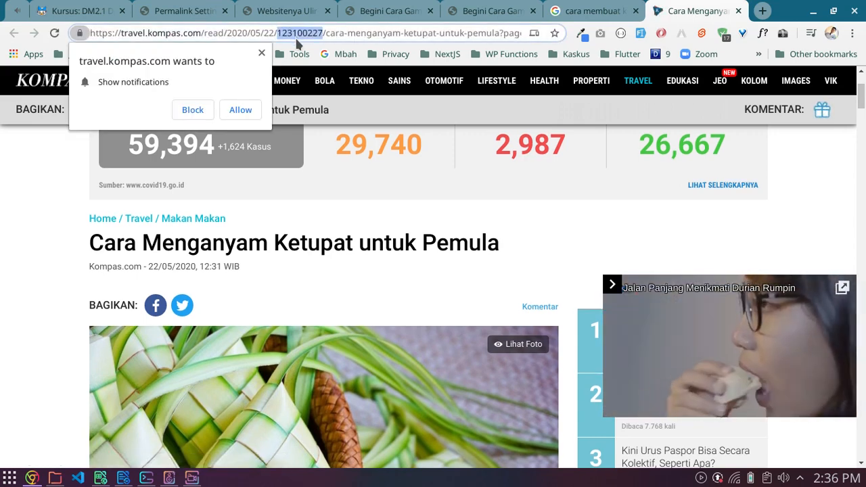
click(261, 54)
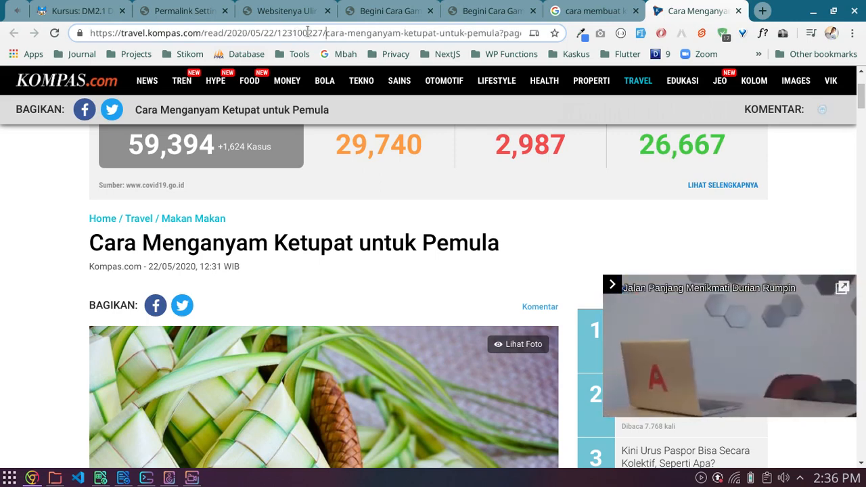
drag(325, 33, 505, 32)
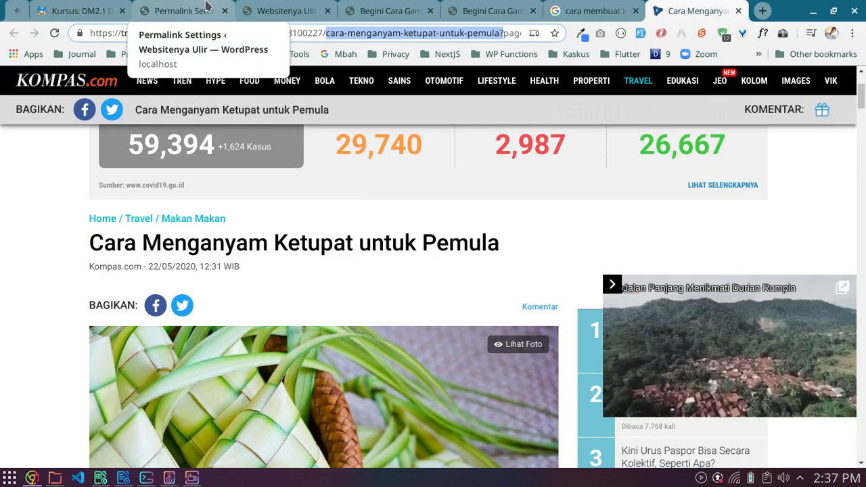
- Return to the WordPress Permalink Settings and review the available URL structures
click(206, 8)
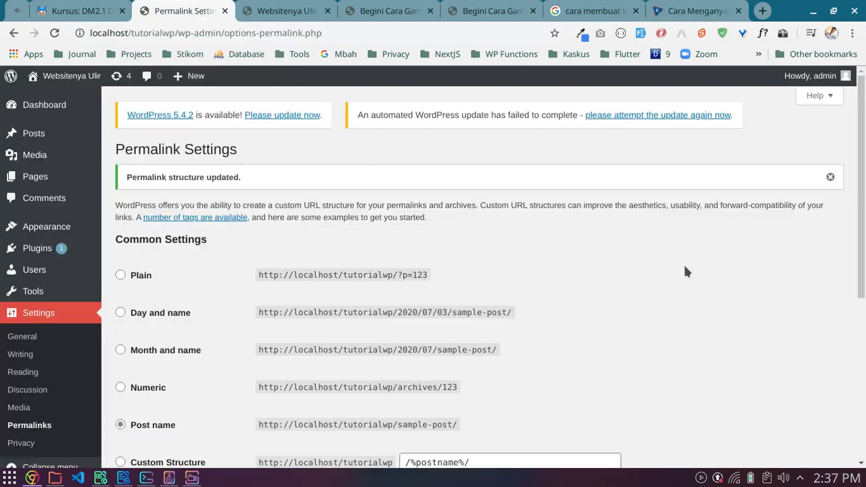
scroll(686, 279, down, 4)
scroll(684, 288, up, 4)
- Review the Pertemuan 5 topics and the upcoming Pertemuan 6 topics, including the .htaccess file, on the course page
click(115, 5)
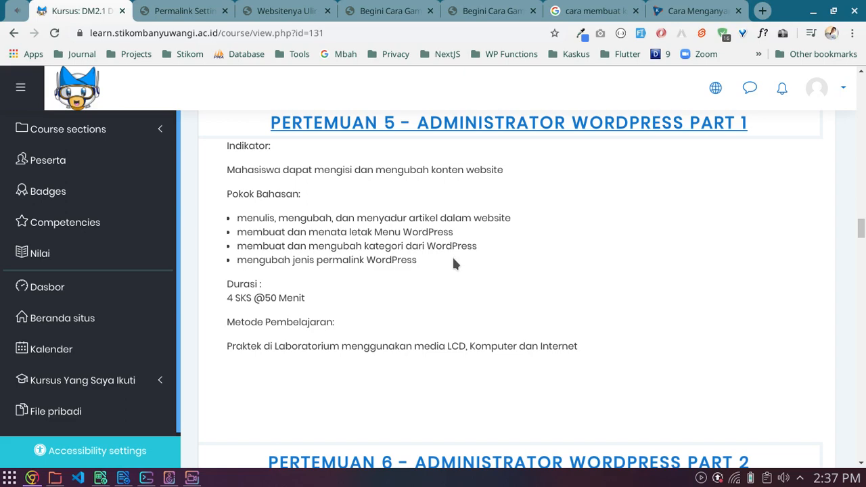
scroll(453, 261, down, 3)
scroll(487, 189, down, 2)
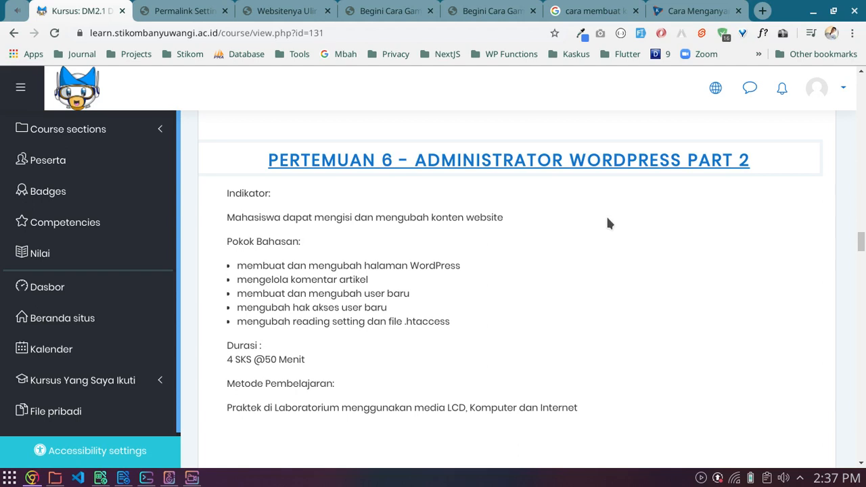
scroll(599, 220, down, 1)
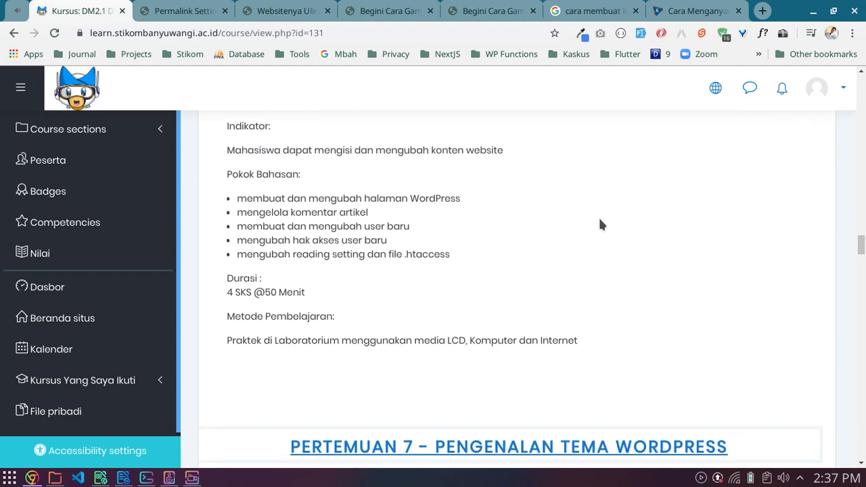
scroll(590, 222, up, 1)
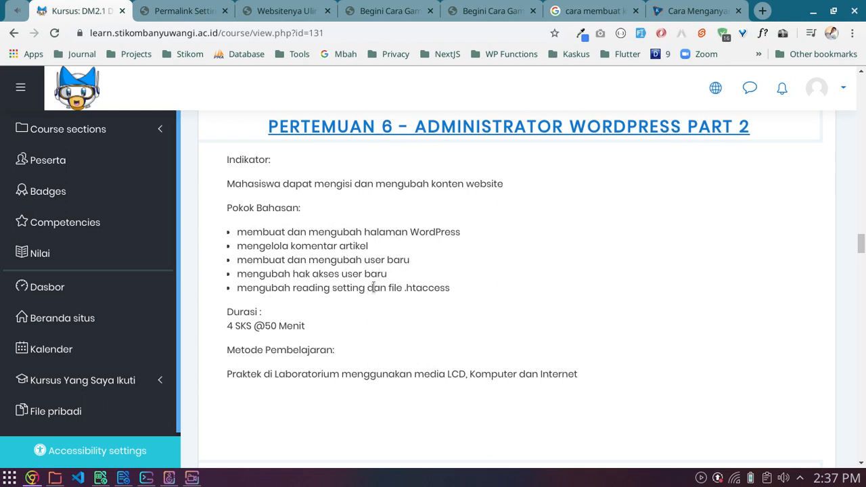
double_click(431, 288)
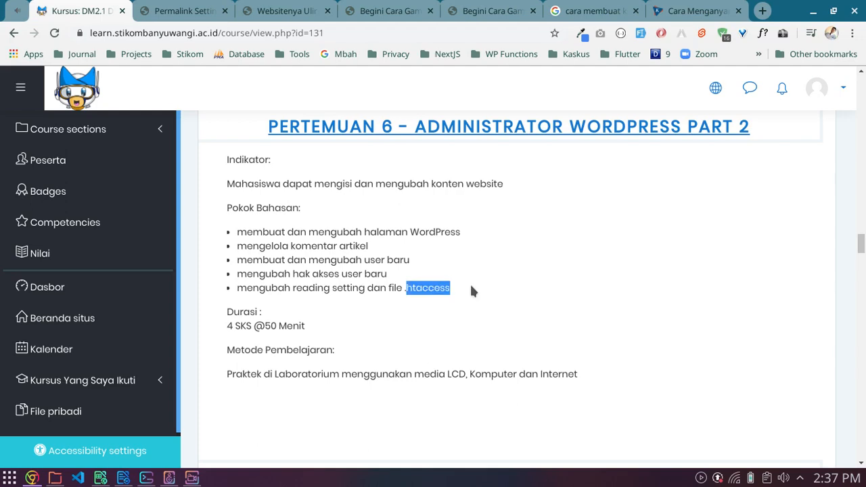
click(473, 288)
scroll(471, 283, up, 5)
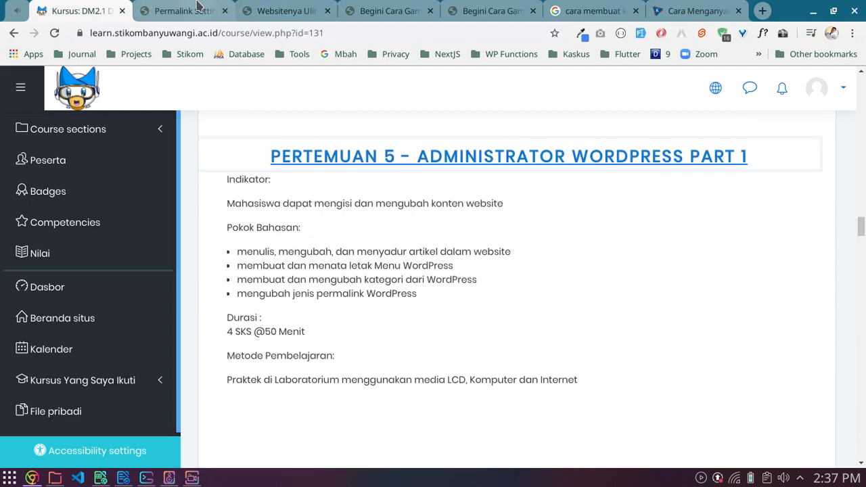
click(196, 10)
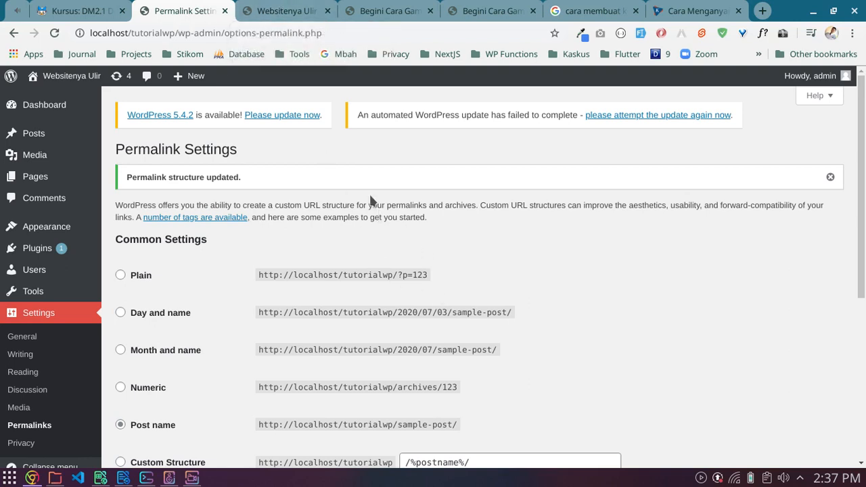
click(192, 478)
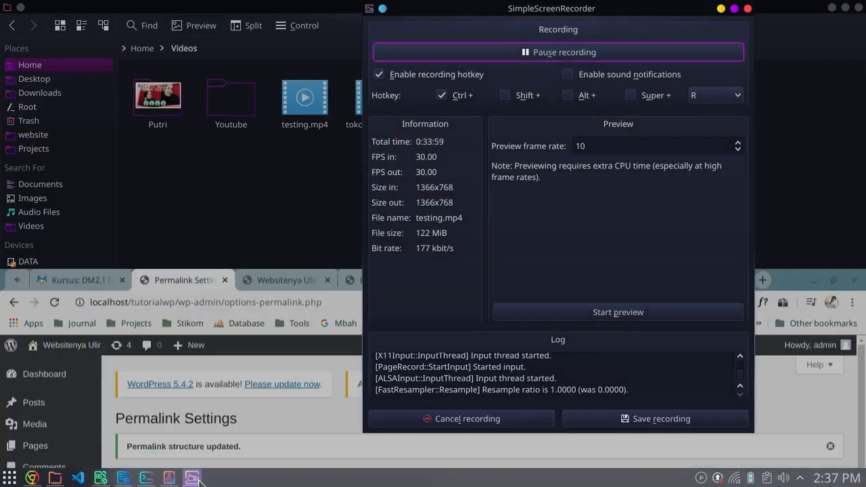